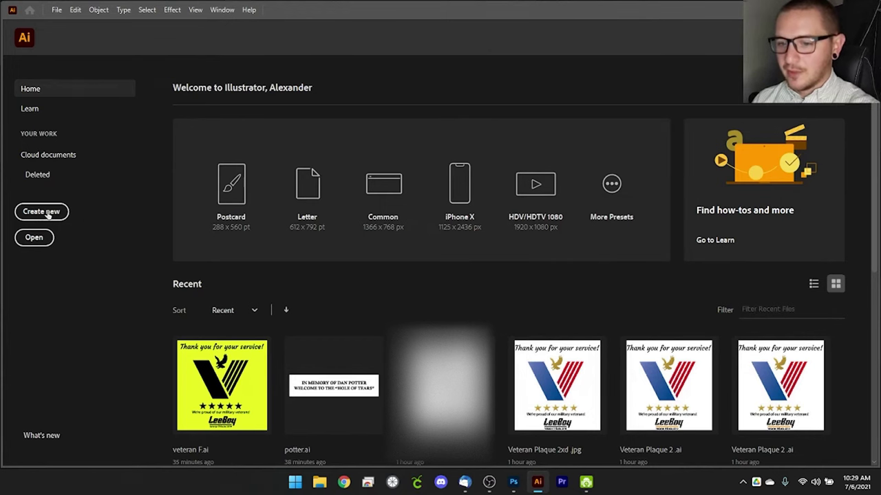
- Create a new document 5 in wide and 3 in high
left_click(45, 213)
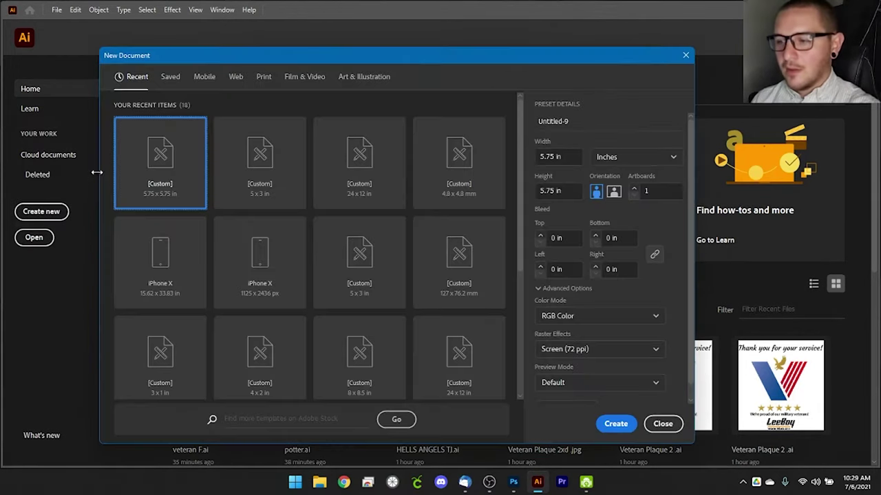
left_click(562, 157)
type("5")
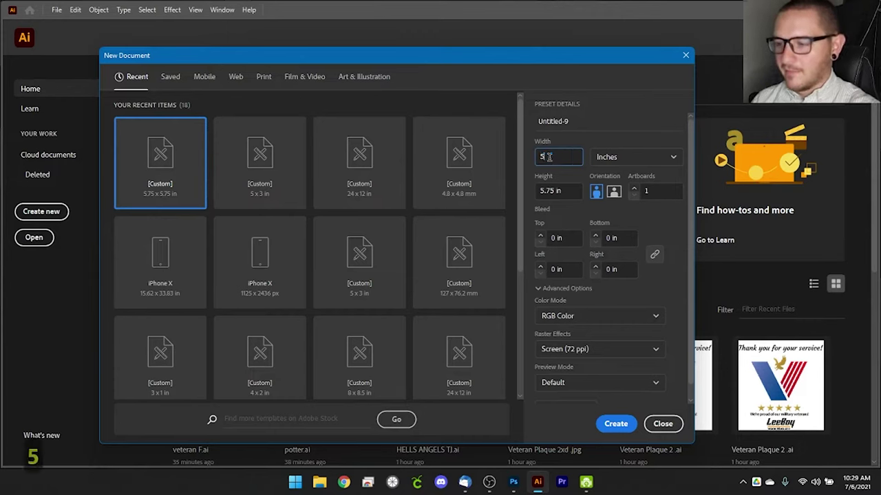
key("Tab")
key("Tab")
type("3")
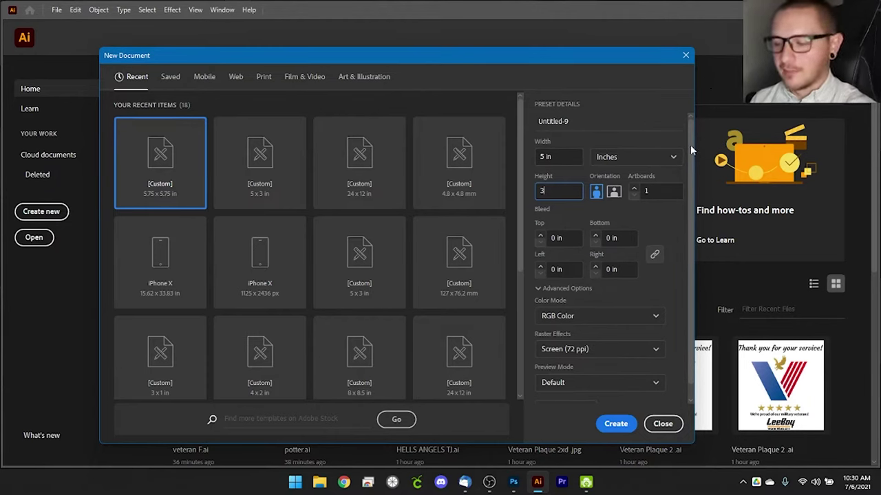
left_click(606, 425)
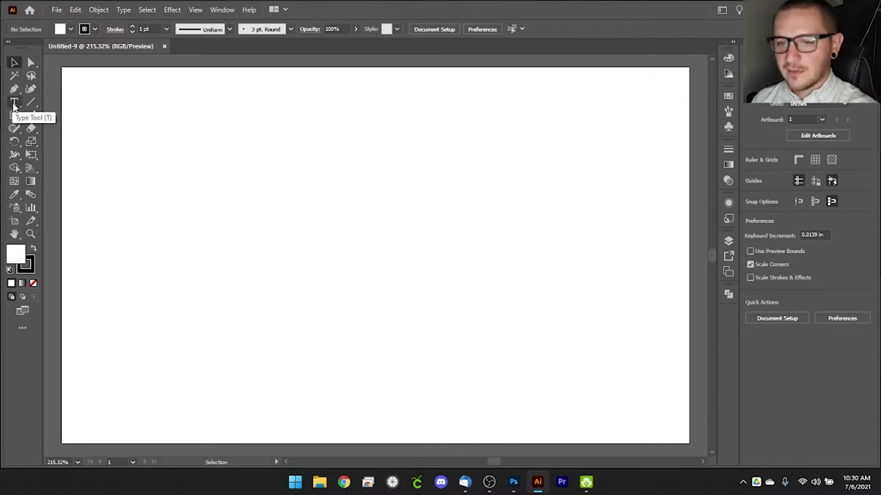
- Add a line of point text with the person's first and last name in the artboard's upper area
left_click(13, 103)
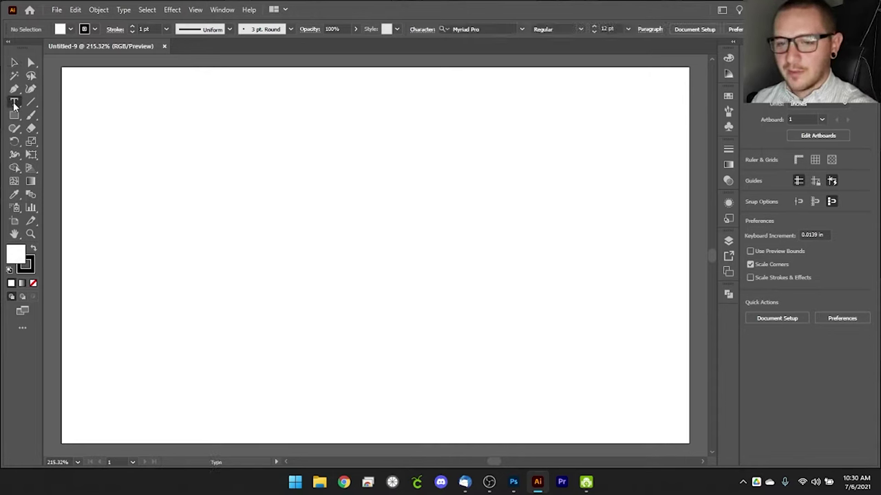
left_click(161, 144)
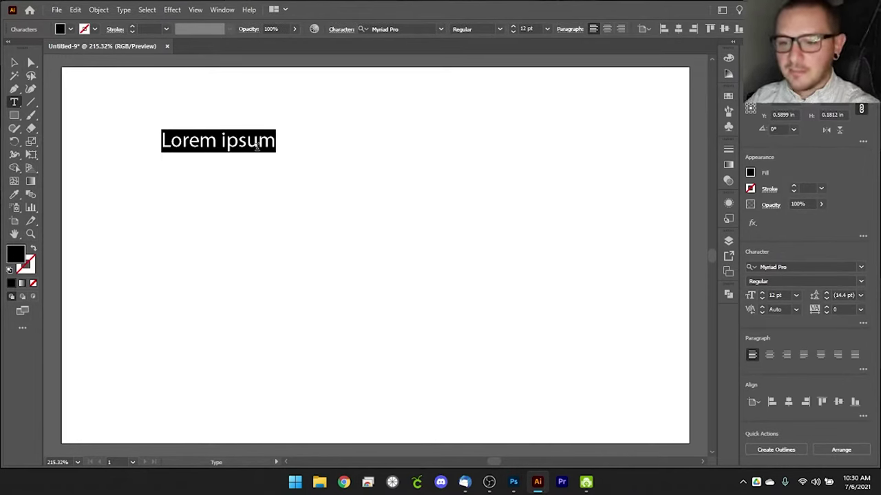
type("Nath")
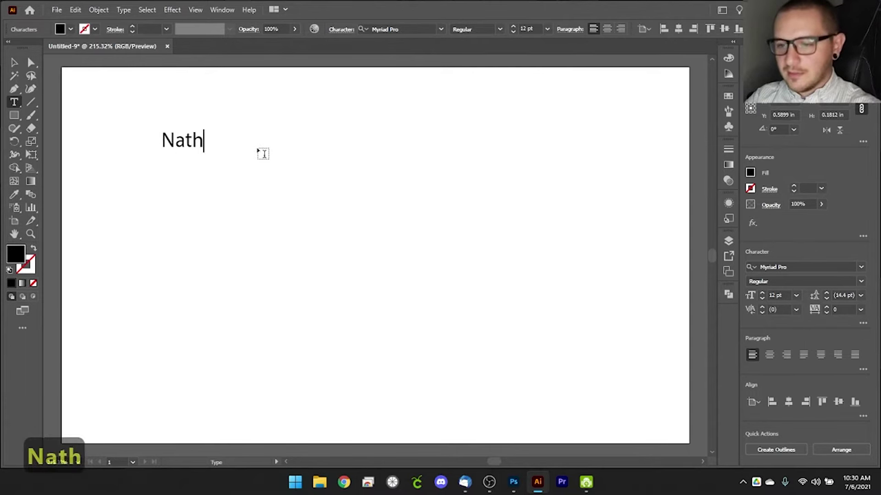
type("an Drake")
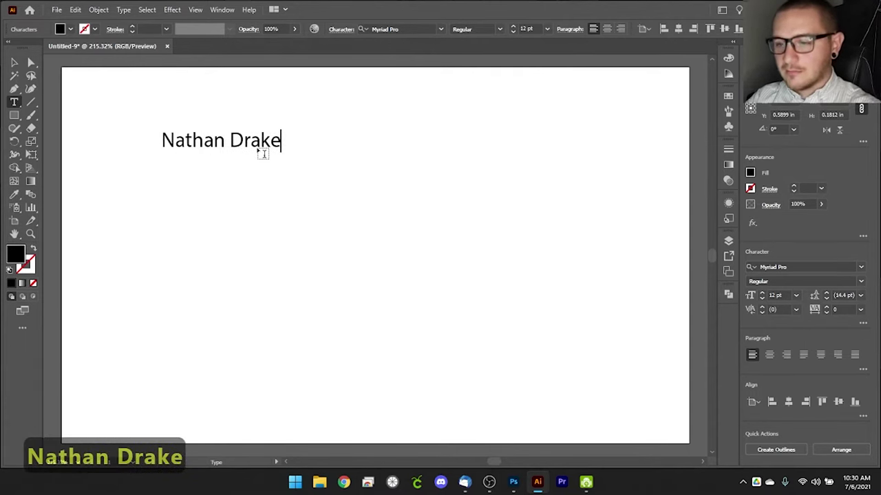
- Set the name text's font to Calisto MT Bold and enlarge it to about 32 pt
key("ctrl+a")
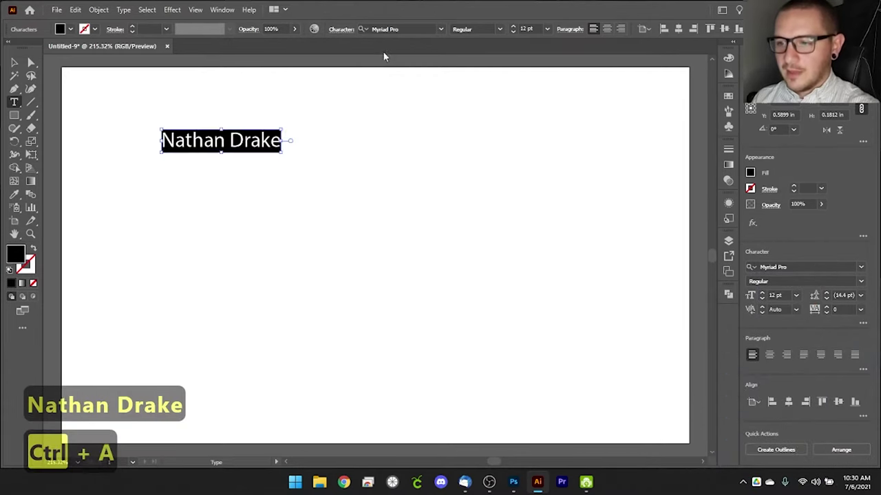
left_click(396, 29)
type("calis")
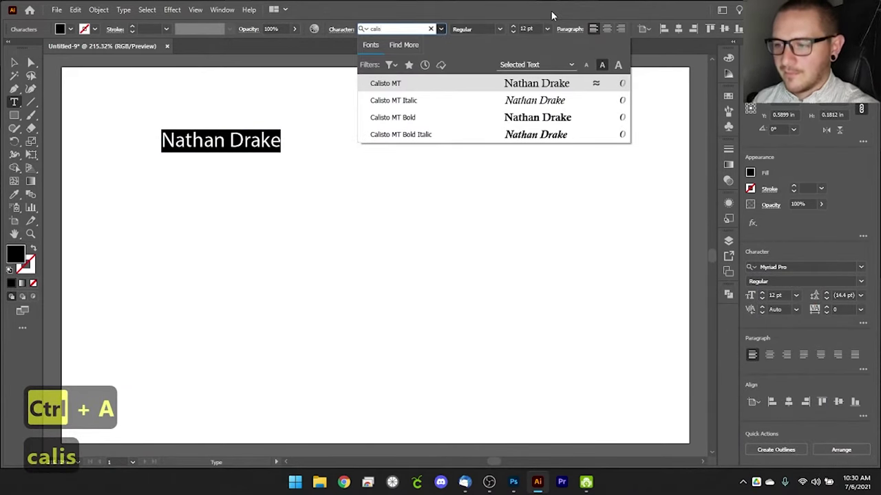
left_click(415, 118)
left_click(15, 64)
left_click_drag(295, 150, 508, 220)
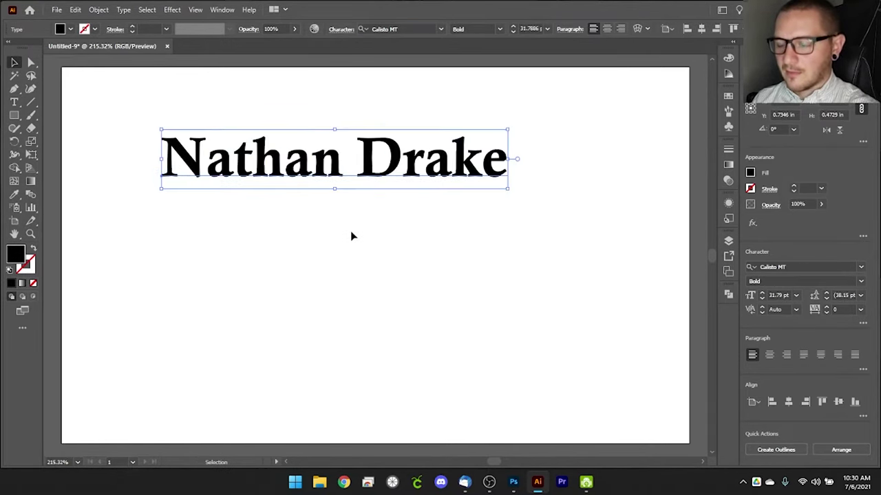
- Expand the name text's object and fill into shapes, and move the resulting group slightly down
left_click(232, 211)
left_click(183, 182)
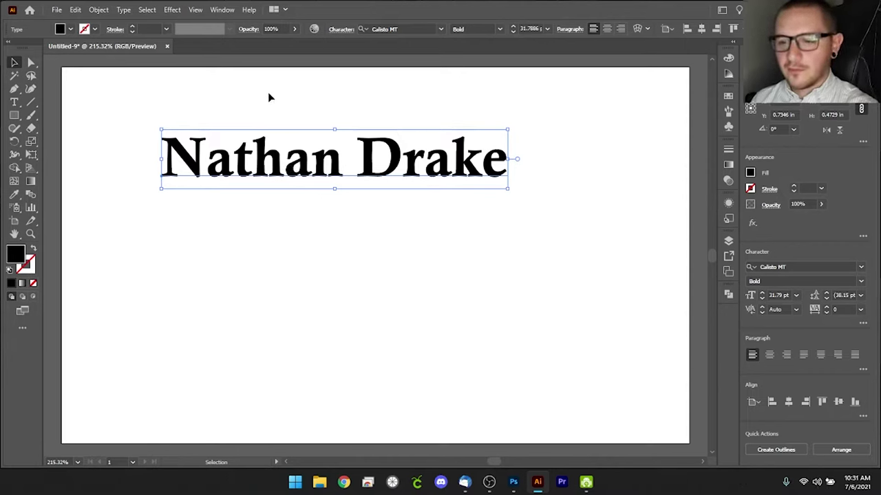
left_click(98, 9)
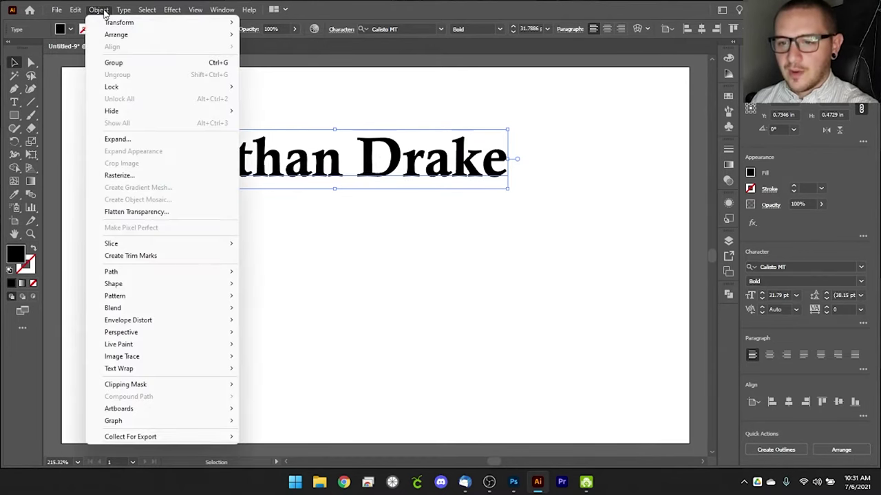
left_click(117, 139)
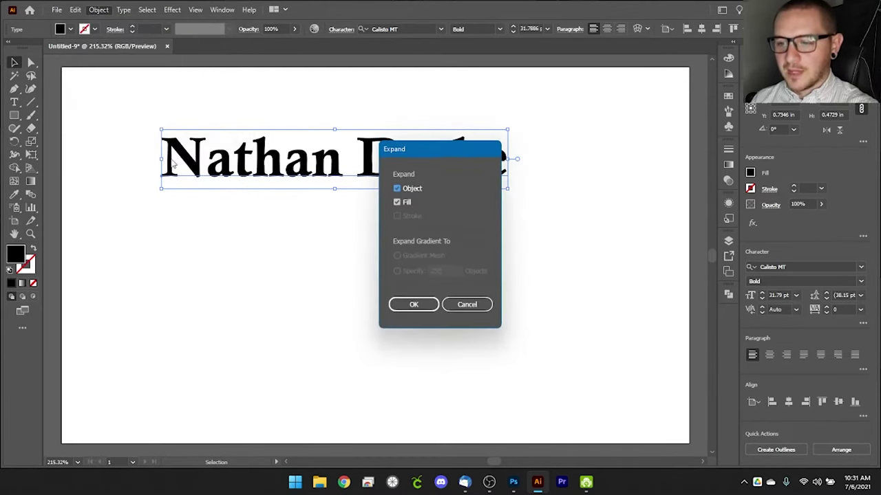
key("Return")
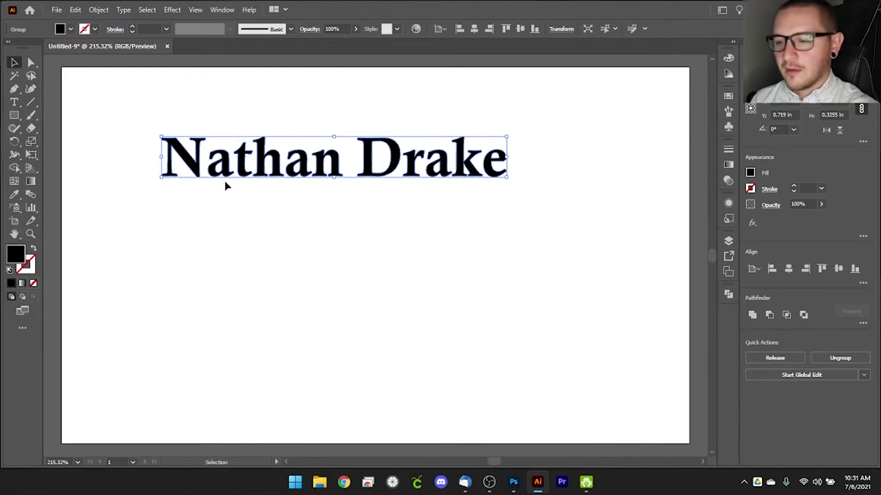
left_click_drag(304, 161, 300, 181)
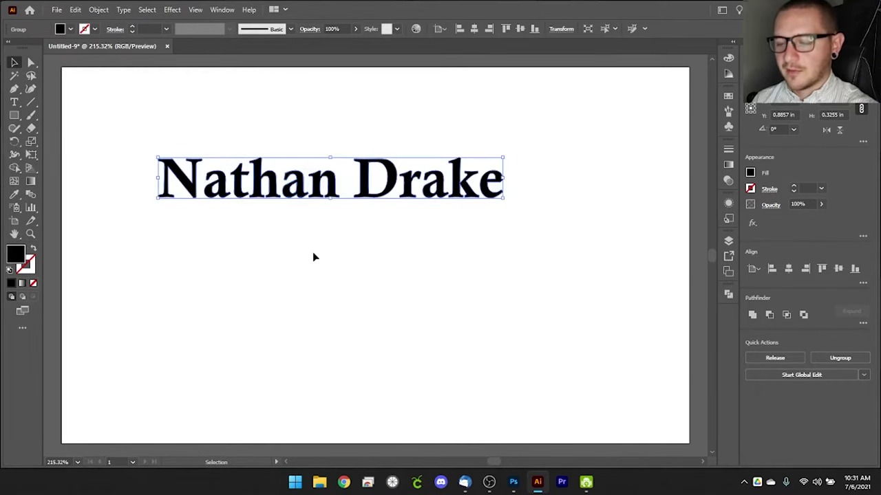
left_click(308, 233)
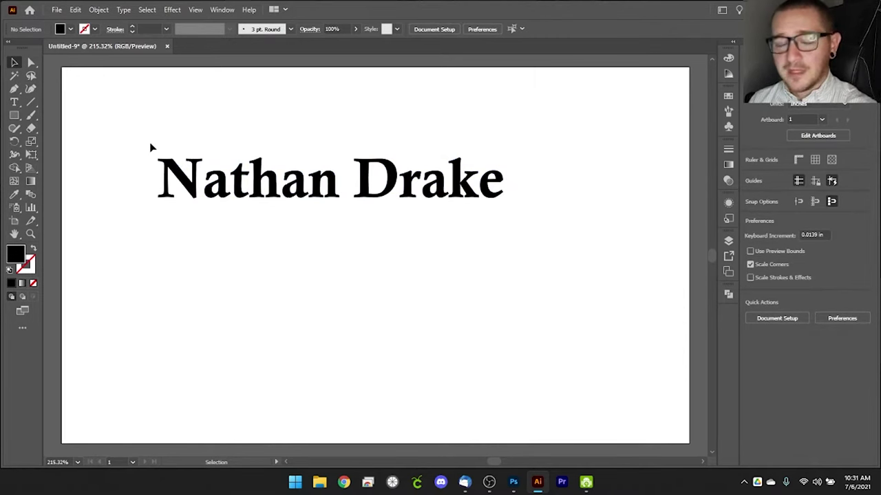
- Start a horizontal Arc envelope warp on the name group with previewing on, and set its bend to -28%
left_click_drag(144, 143, 556, 249)
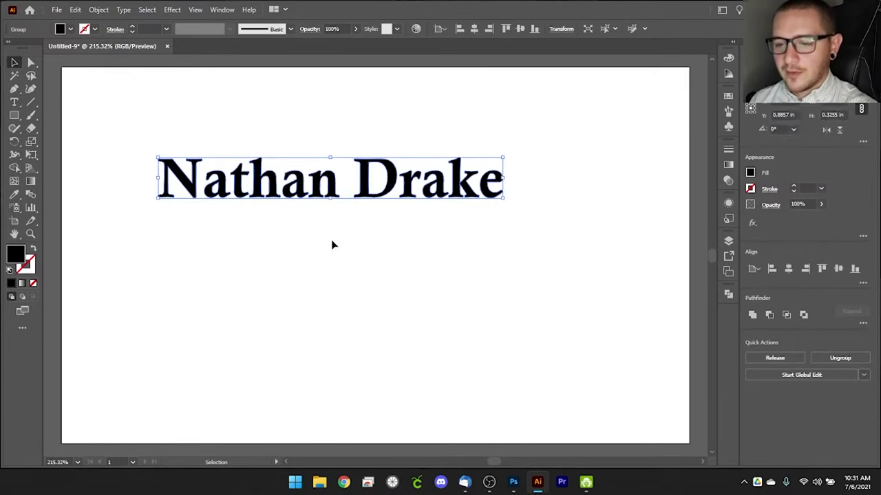
left_click(99, 11)
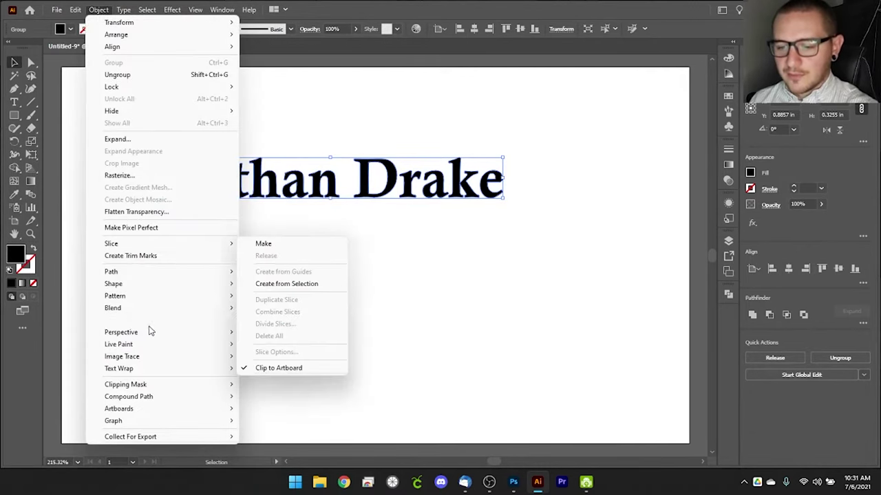
mouse_move(147, 320)
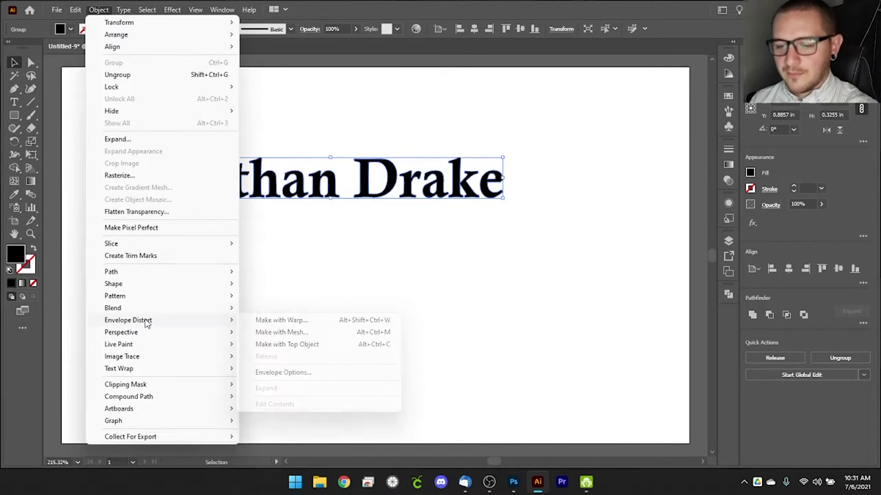
left_click(291, 322)
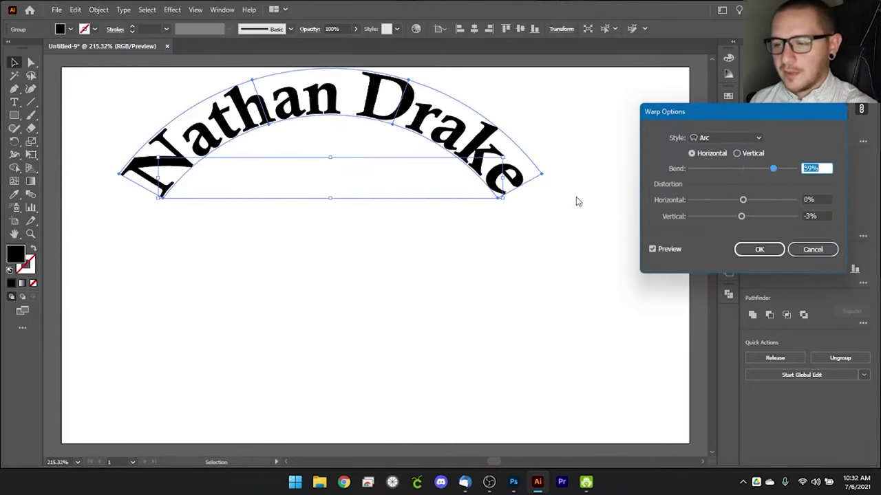
left_click_drag(737, 118, 692, 128)
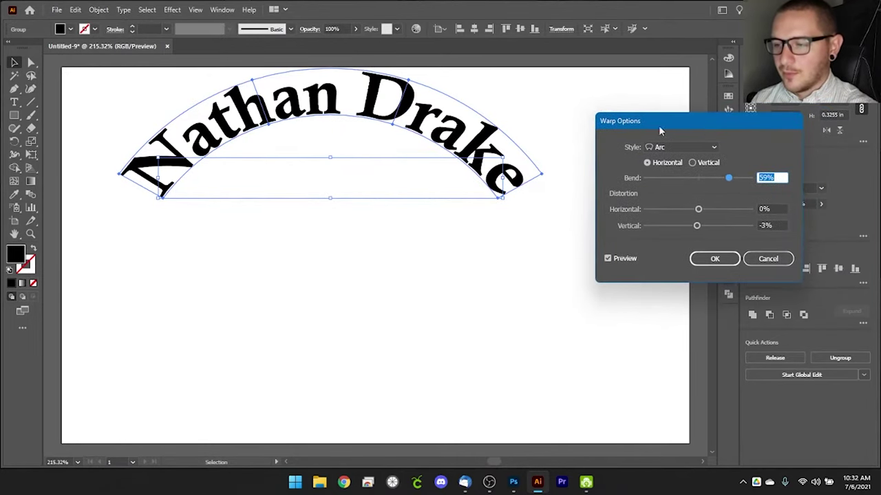
left_click(417, 165)
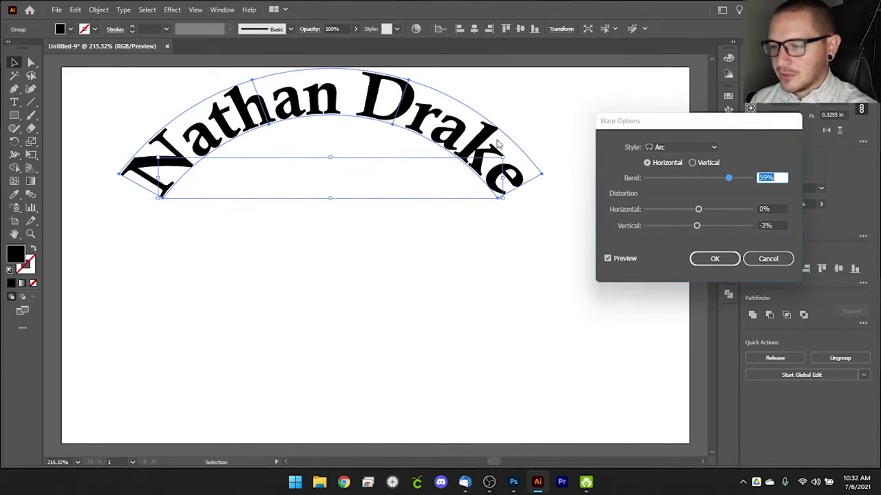
left_click_drag(716, 177, 683, 178)
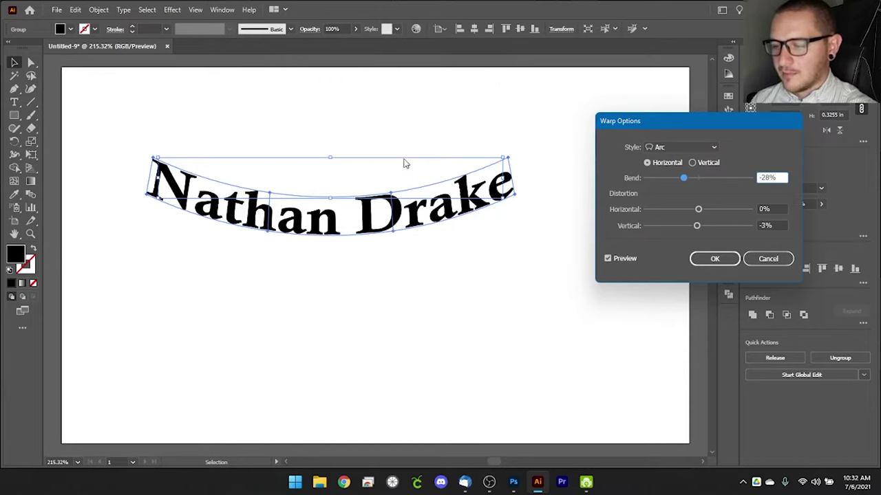
- Try out different horizontal and vertical distortion amounts on the warp, and set both to 0%
left_click_drag(698, 209, 686, 227)
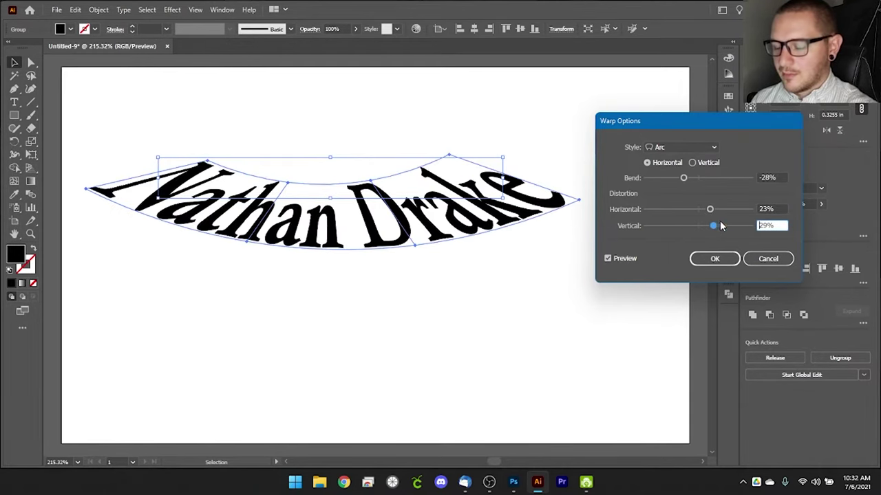
left_click_drag(711, 210, 691, 207)
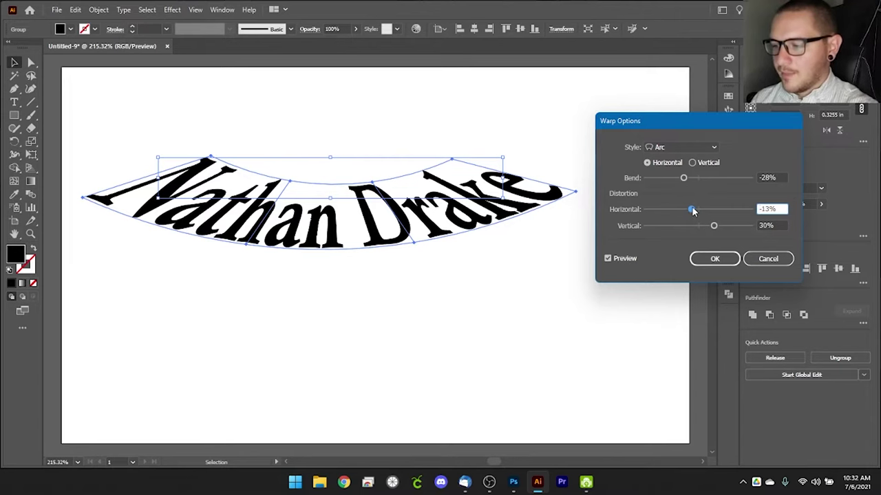
left_click(692, 211)
type("0")
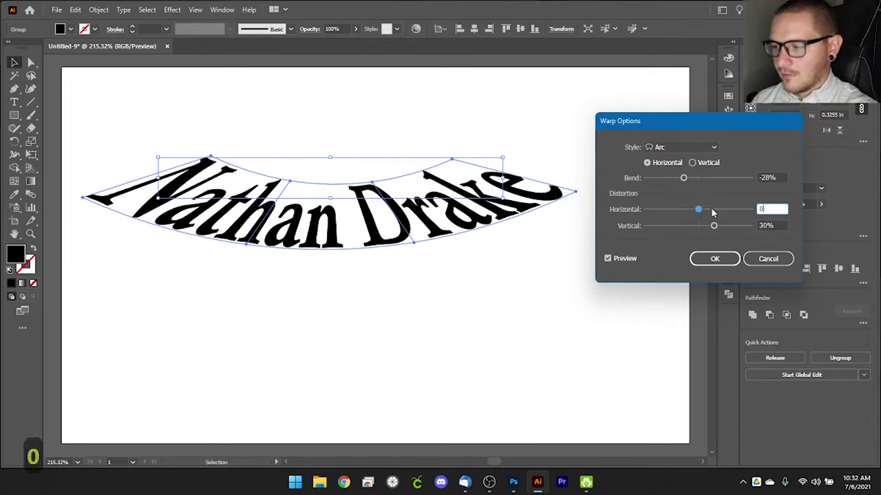
left_click(781, 225)
type("0")
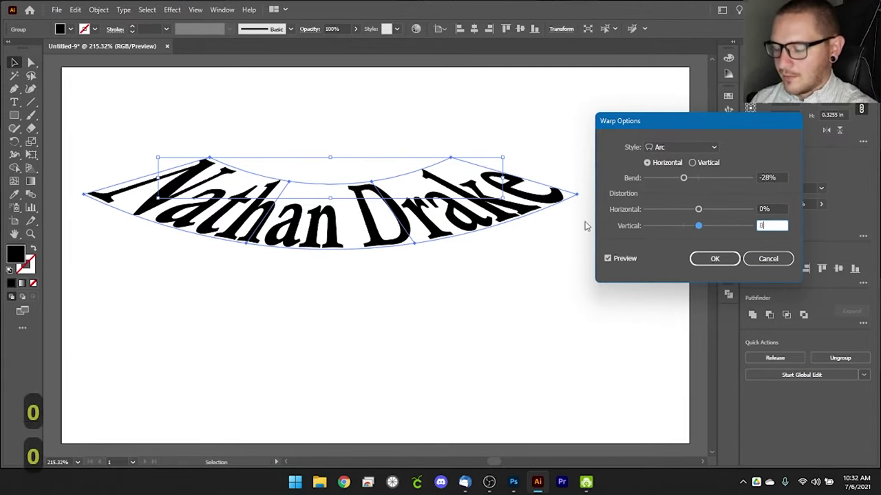
- Try the Arc Lower, Arc Upper and Arch warp styles on the name
left_click(715, 149)
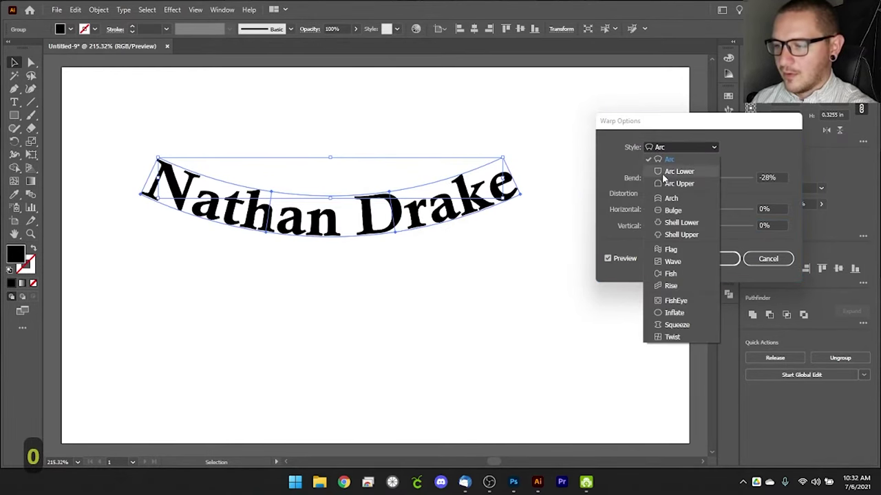
left_click(678, 172)
left_click(666, 146)
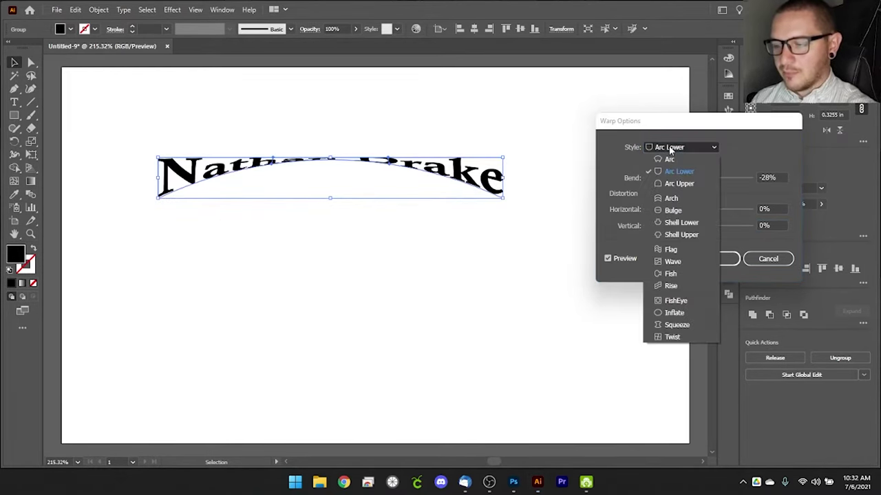
left_click(678, 182)
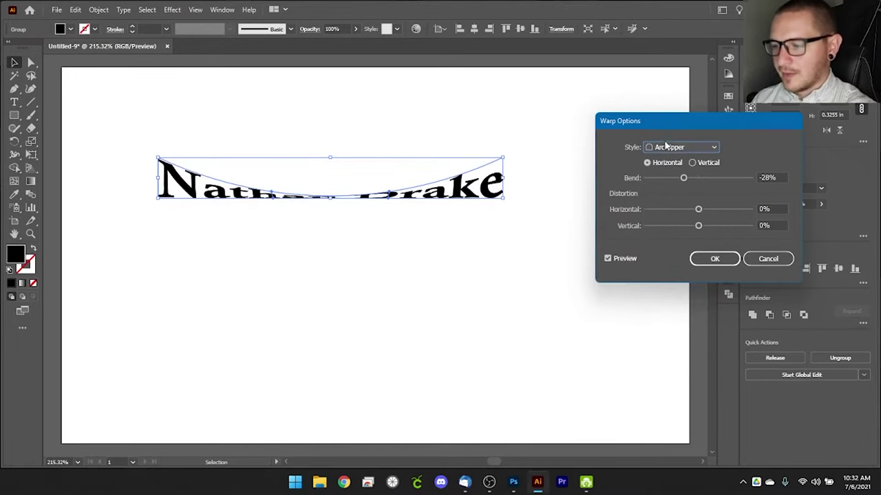
left_click(665, 147)
left_click(670, 199)
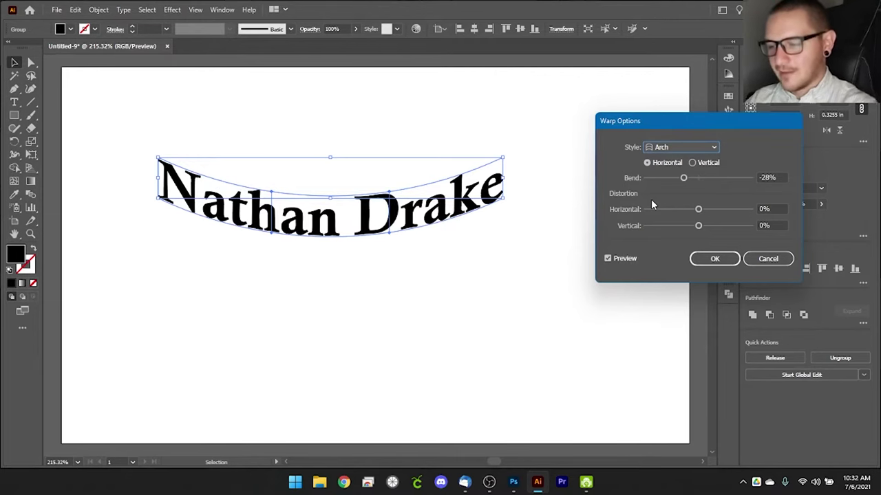
- Switch the warp style to Flag and set its bend to about -61%
left_click(677, 147)
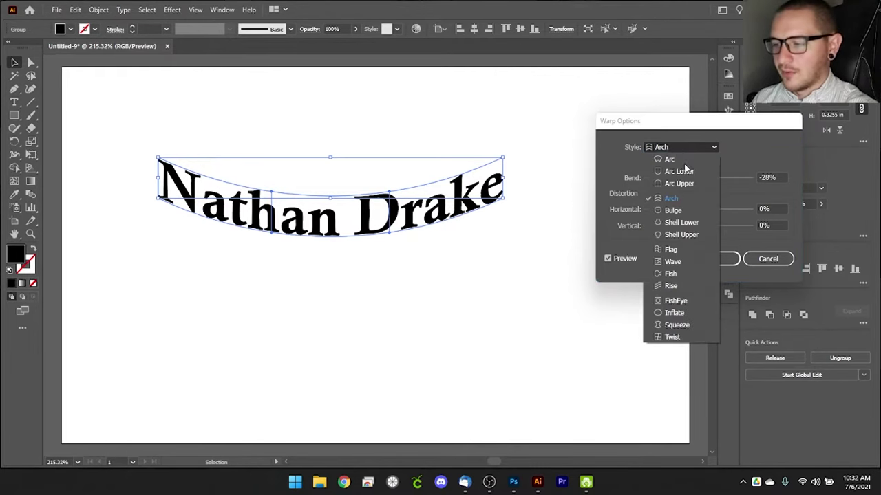
left_click(671, 250)
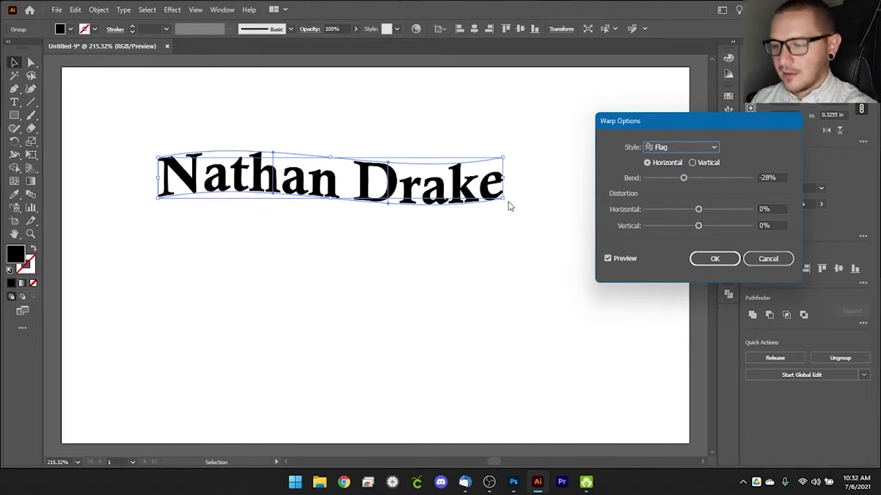
left_click_drag(683, 178, 666, 180)
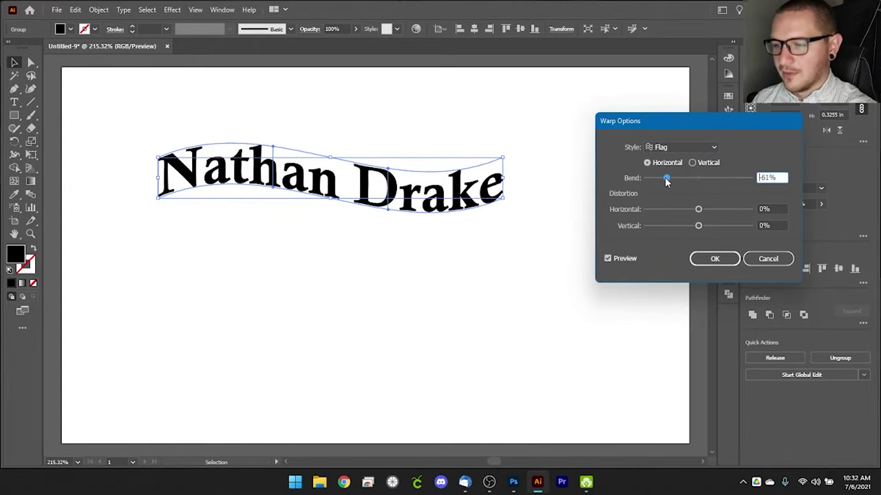
- Try a 41% Flag bend, switch the warp style back to Arc, and apply it with a -20% bend
left_click(721, 177)
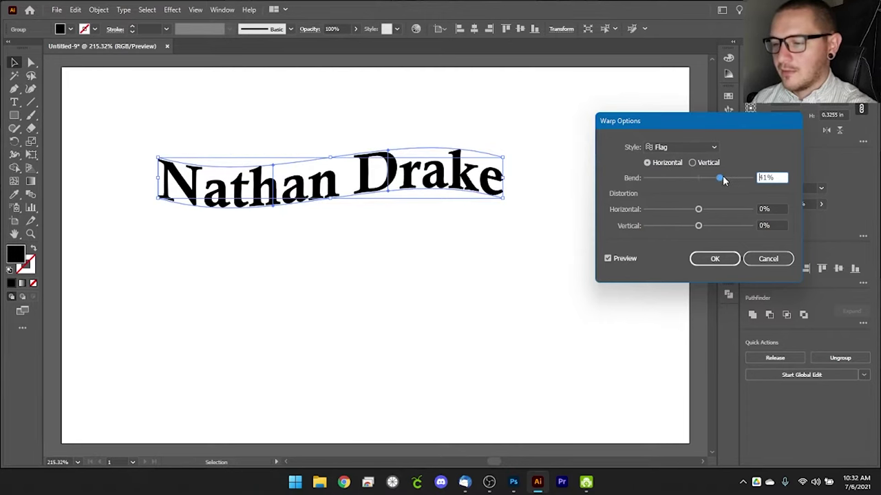
left_click(674, 148)
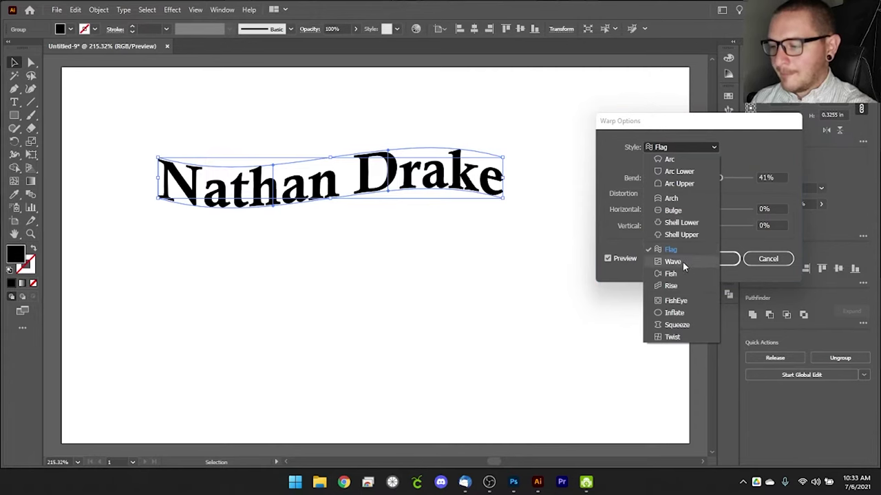
left_click(668, 161)
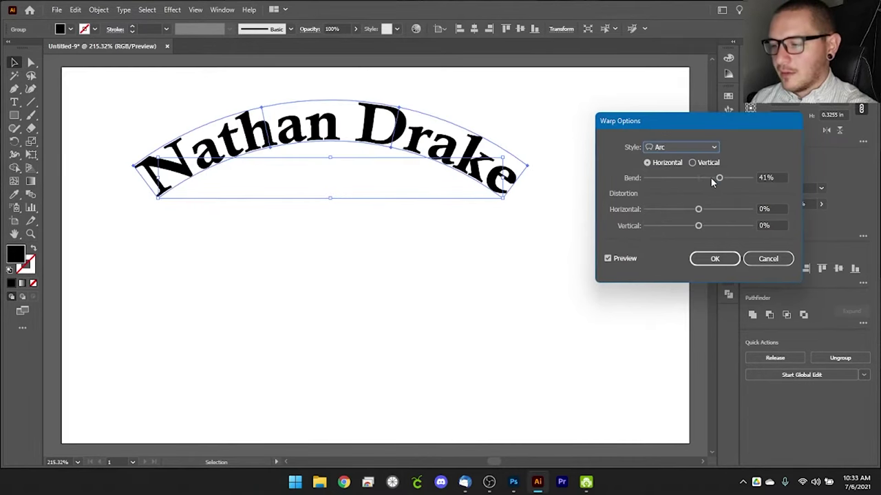
left_click(710, 178)
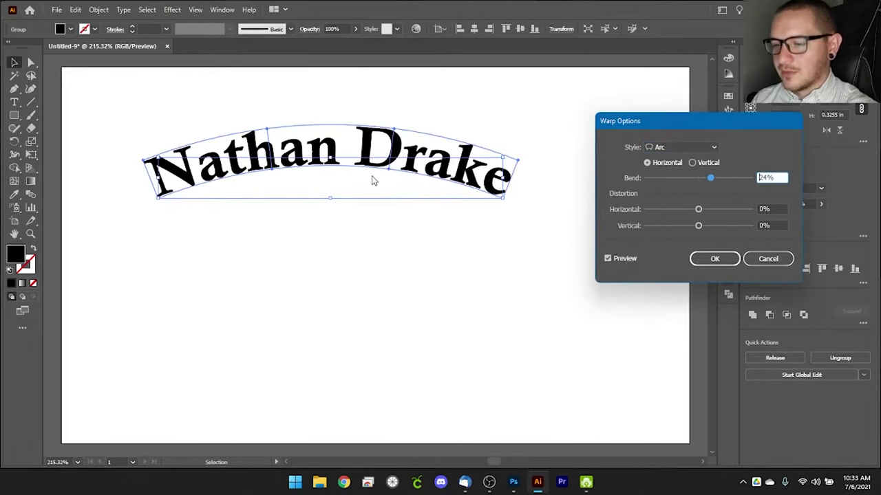
left_click(688, 178)
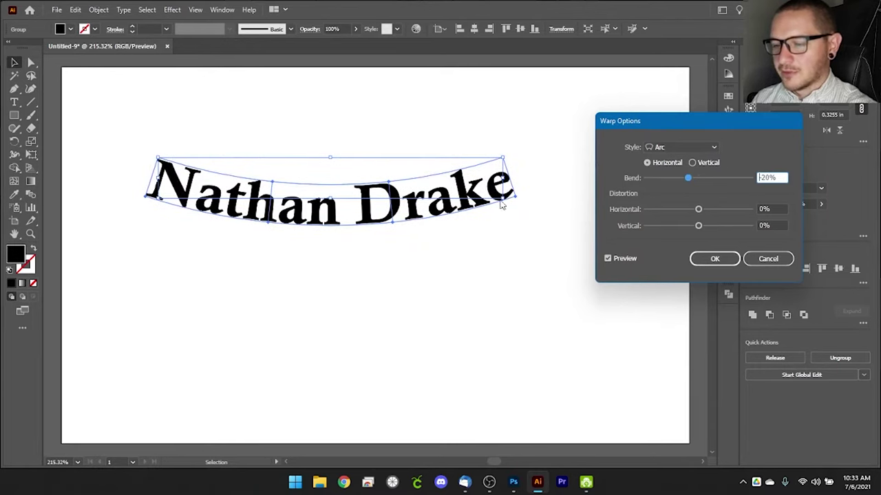
left_click(715, 258)
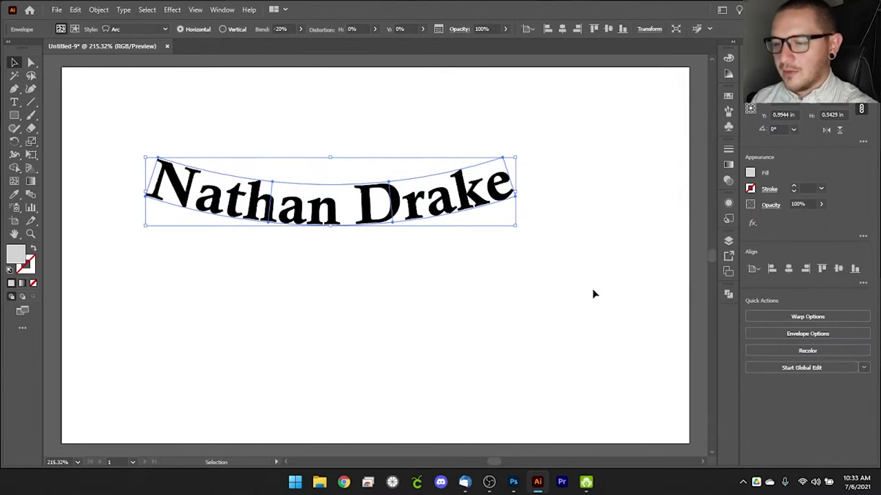
left_click(274, 282)
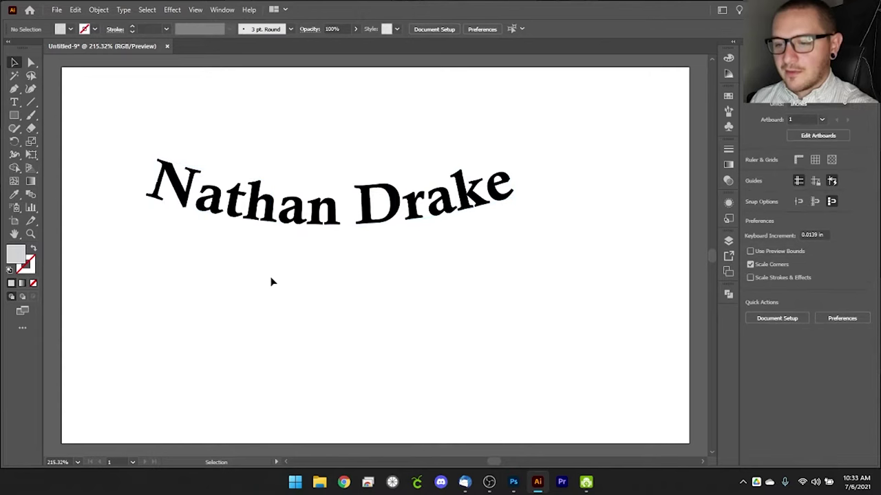
- Shift the warped name slightly and expand its object and fill into plain shapes
left_click(264, 218)
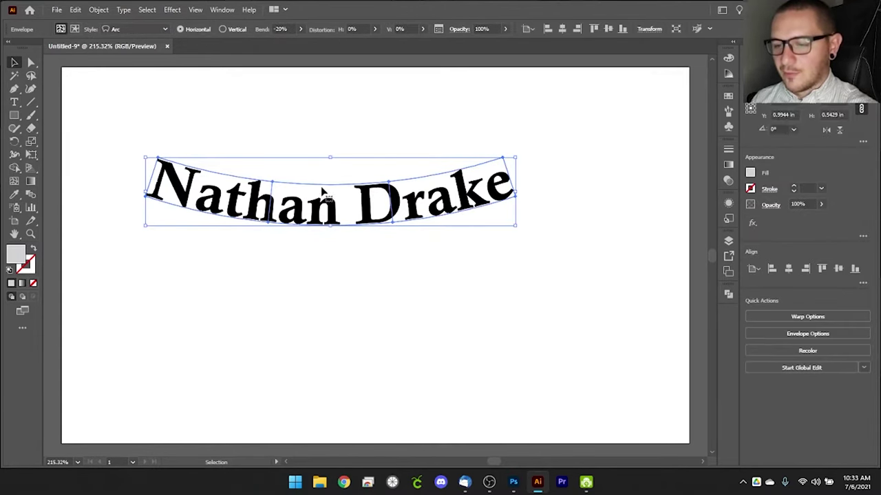
mouse_move(506, 184)
left_mouse_down()
mouse_move(523, 191)
mouse_move(511, 188)
left_mouse_up()
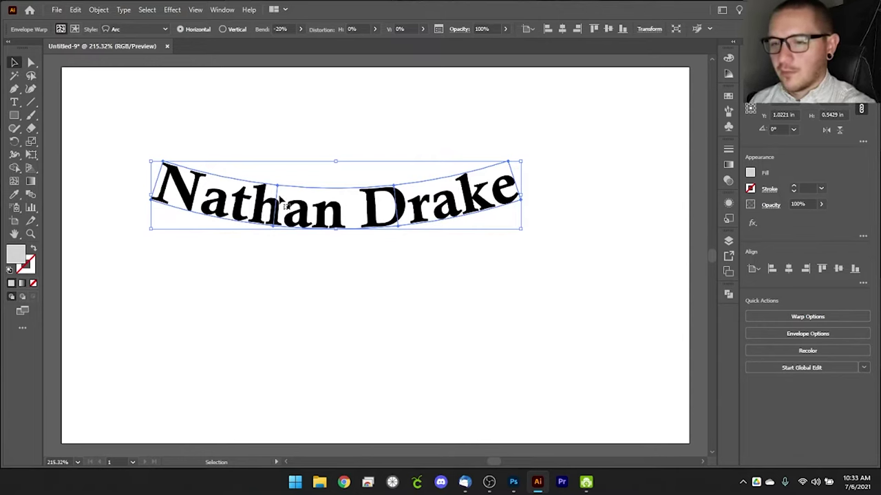
left_click(100, 10)
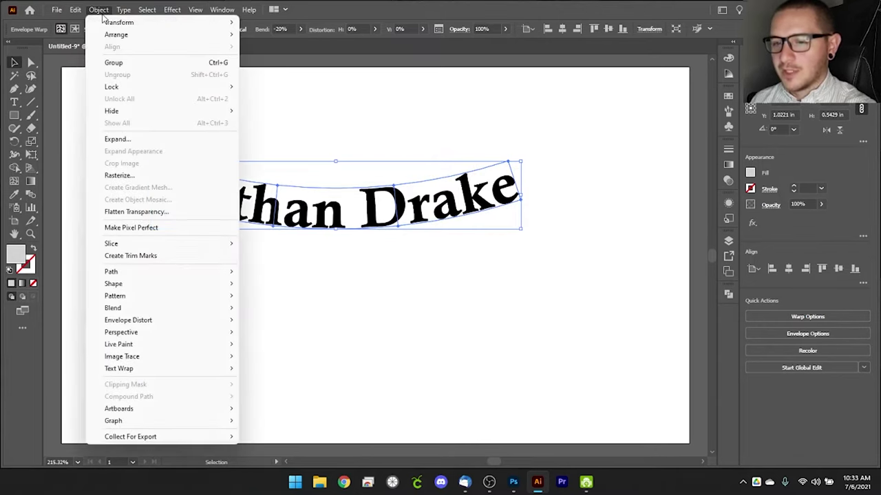
left_click(117, 139)
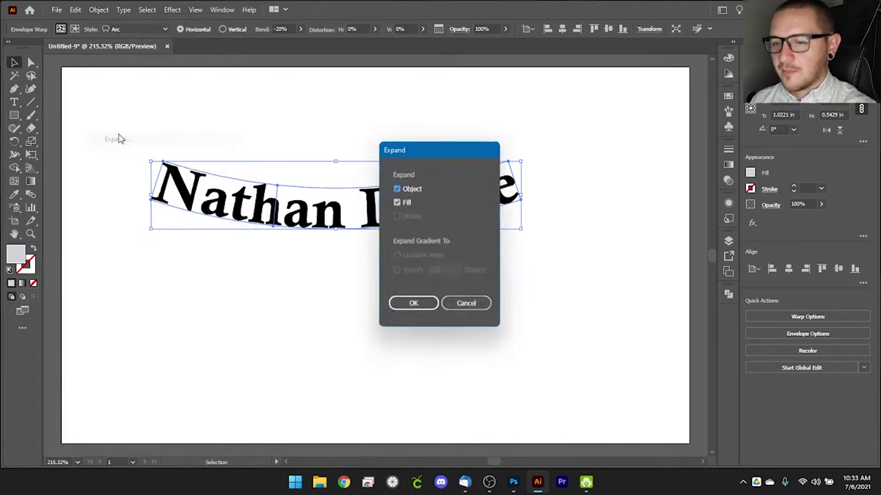
left_click(415, 305)
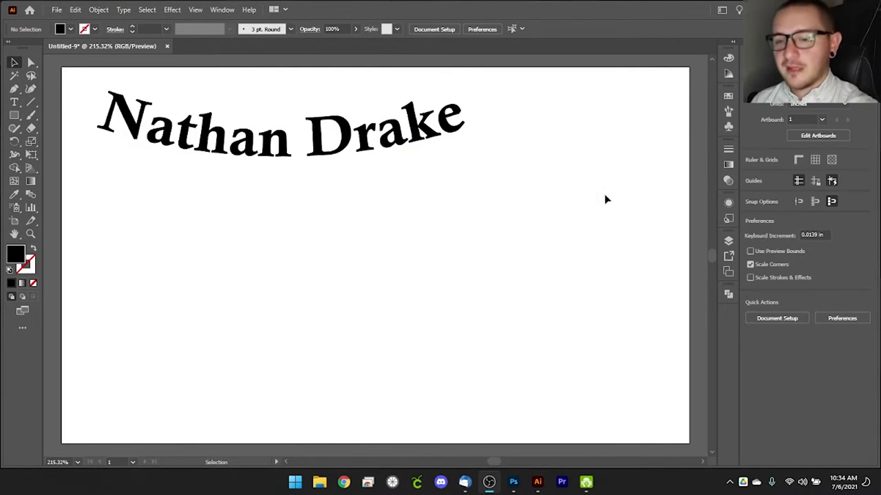
- Draw a circle about 1.31 in across below the curved name with the Ellipse tool
left_click(18, 116)
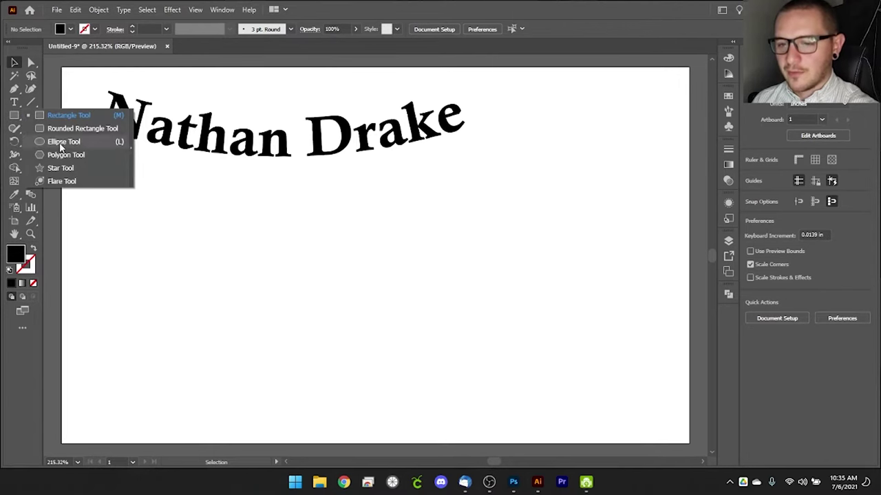
left_click(61, 143)
left_click_drag(301, 236, 572, 372)
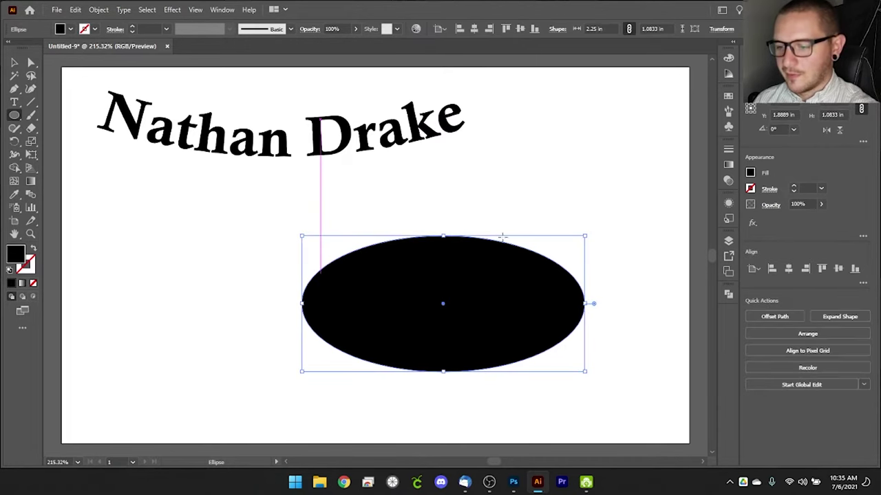
key("ctrl+z")
left_click_drag(274, 249, 438, 334)
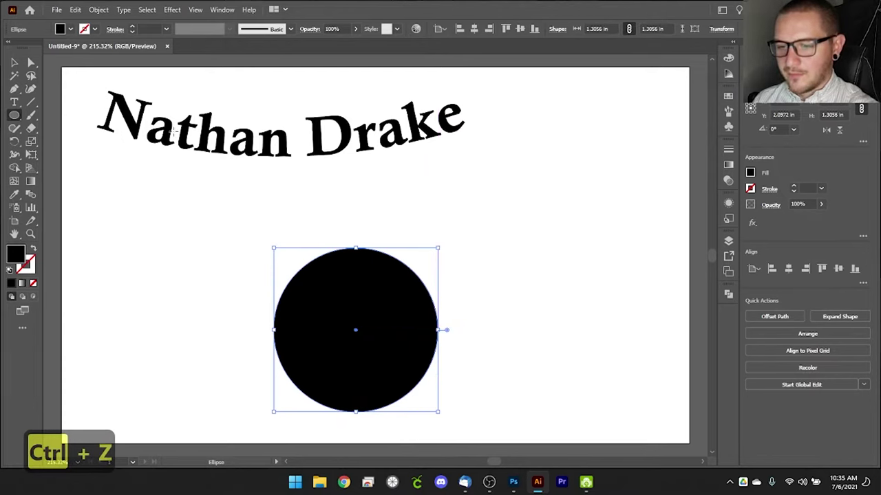
- Remove the circle's fill and give it a 0.5 pt black stroke
left_click(15, 63)
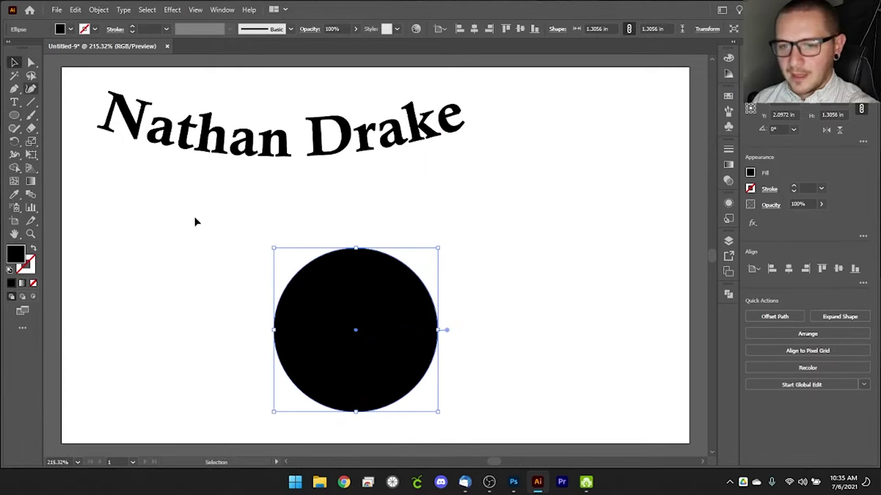
left_click(62, 29, "shift")
left_click(7, 107)
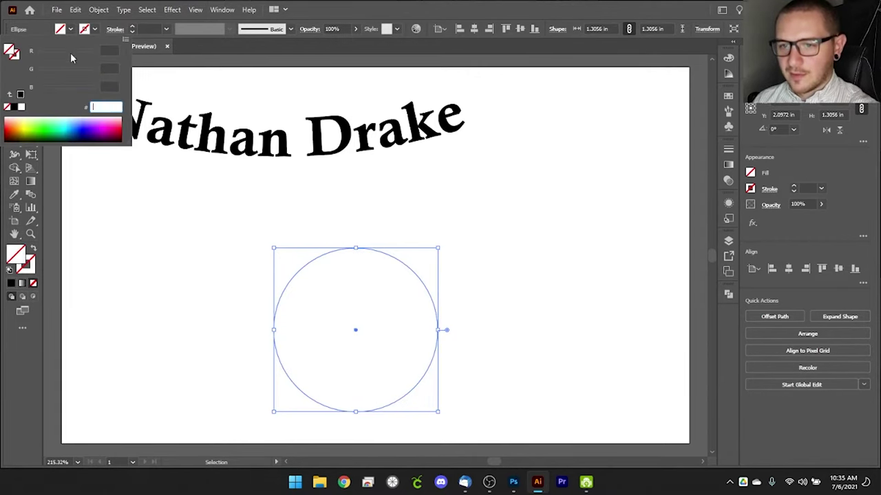
left_click(131, 29)
left_click(133, 28)
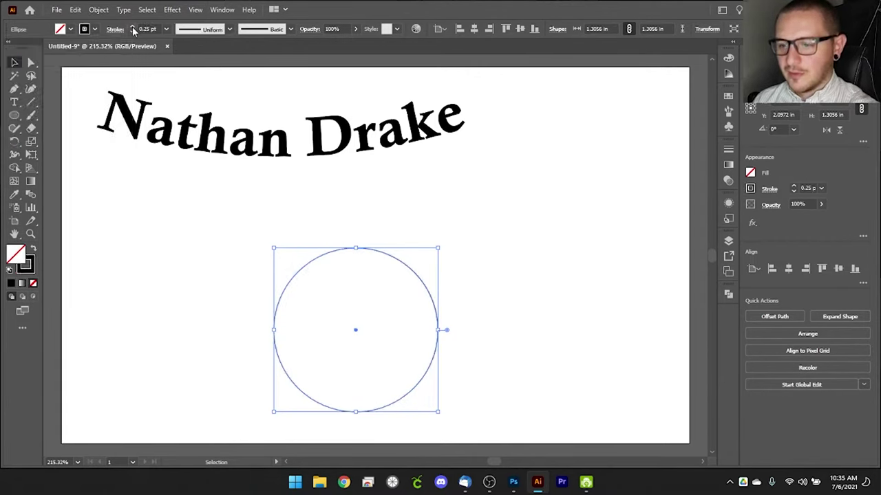
left_click(133, 27)
left_click(164, 203)
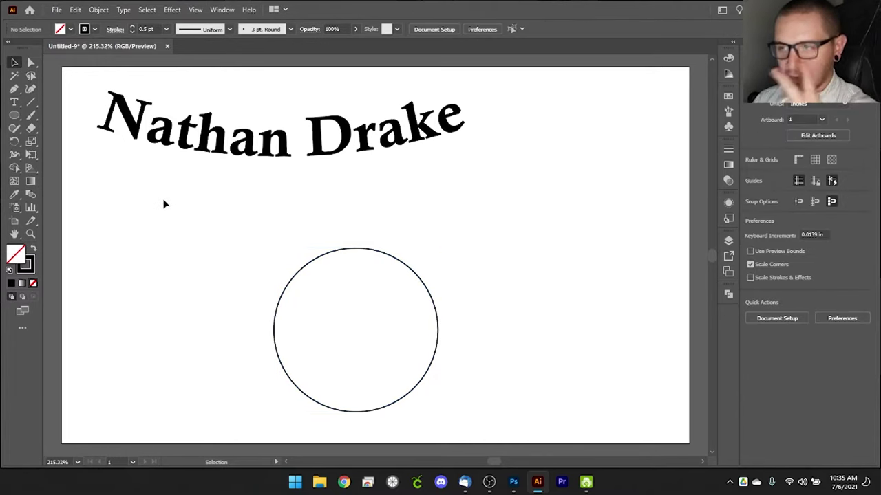
- Add the text "UofR Honorary Society" along the circle's outline with the Type on a Path tool
left_click(20, 102)
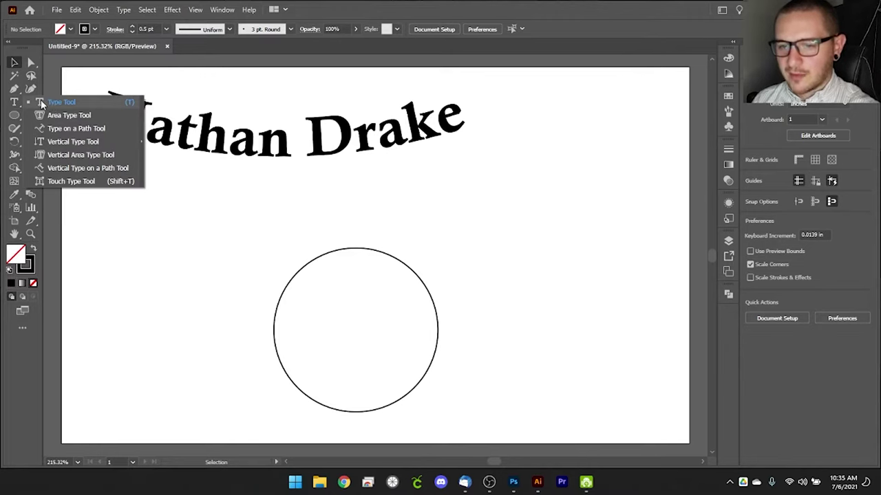
left_click(66, 129)
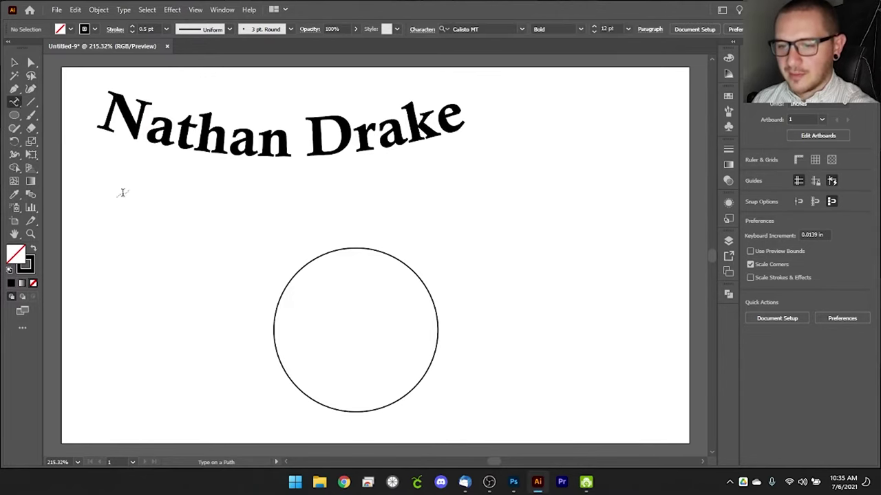
left_click(301, 268)
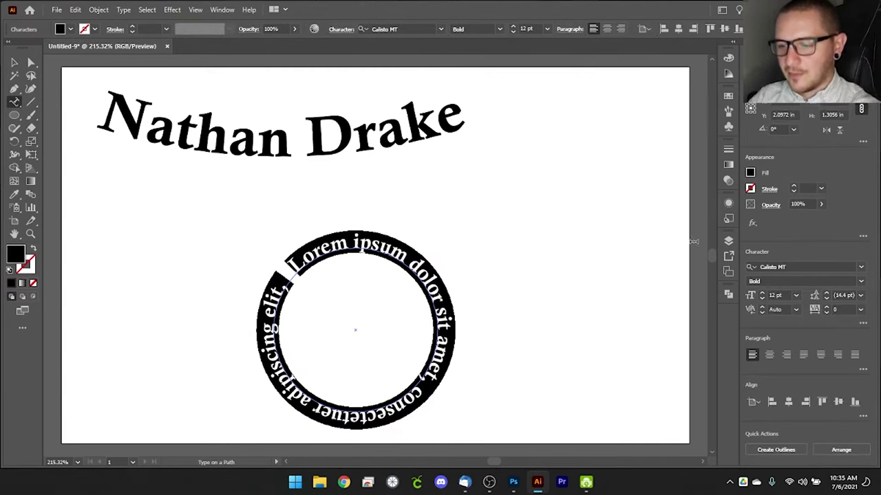
type("U")
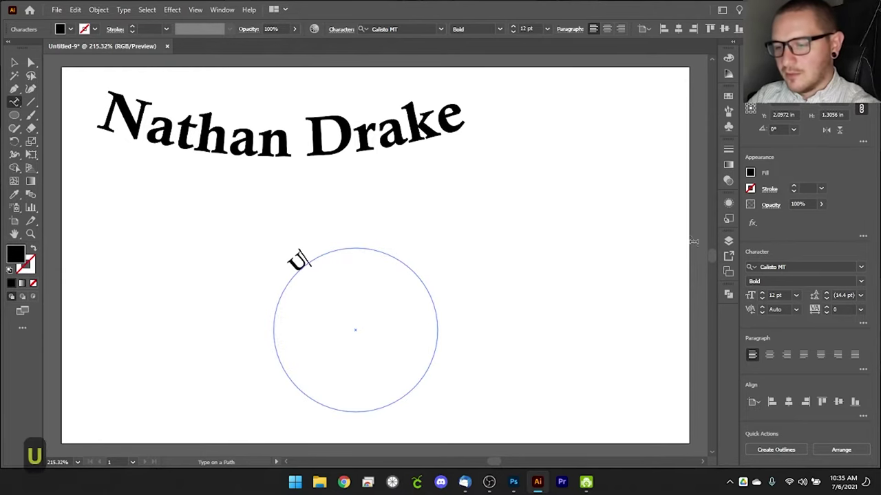
type("ofR Honora")
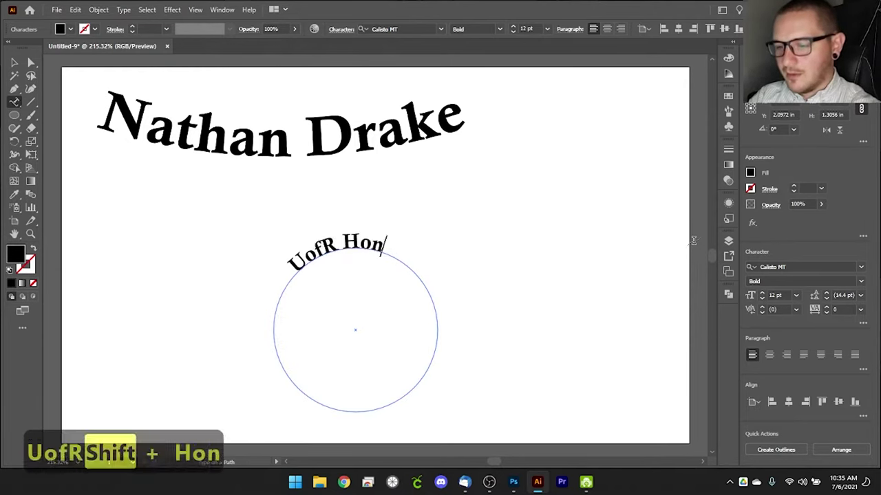
key("BackSpace")
type("orary Society")
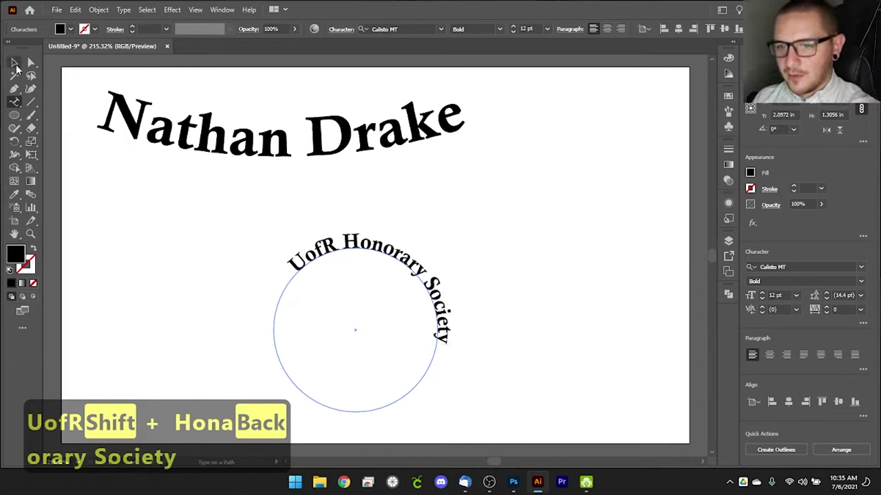
left_click(15, 64)
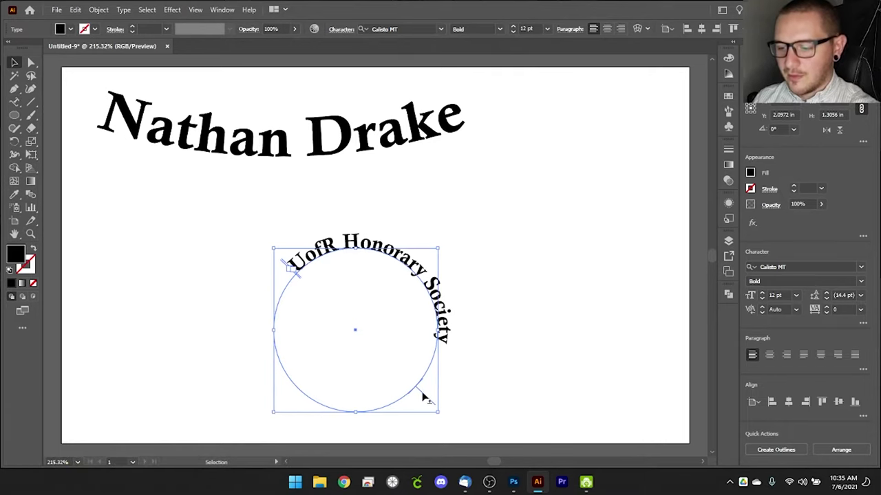
- Slide the path text around the circle so that it arches evenly over the top
left_click_drag(423, 391, 475, 369)
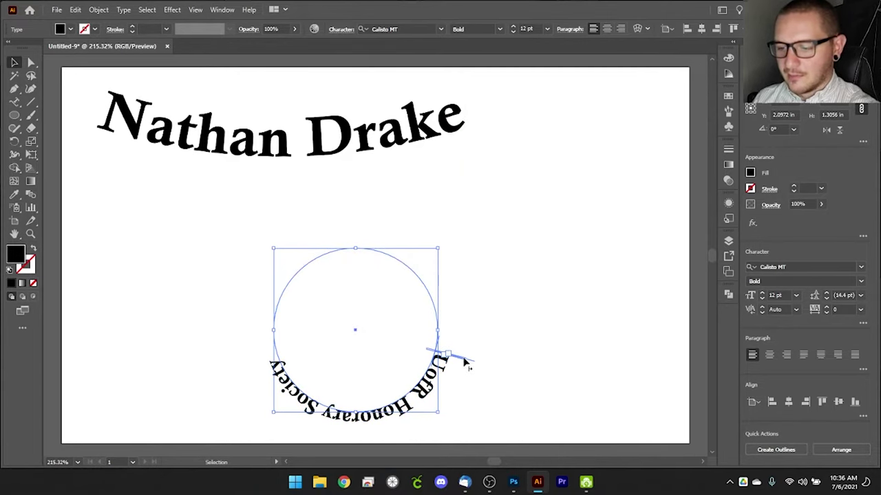
key("ctrl+z")
left_click_drag(428, 399, 466, 368)
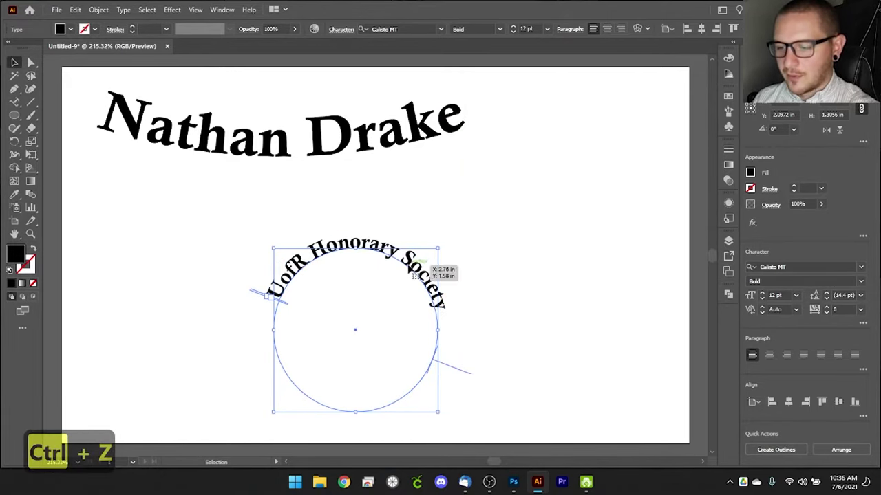
- Select all of the "UofR Honorary Society" text and centre-align it on its path
key("t")
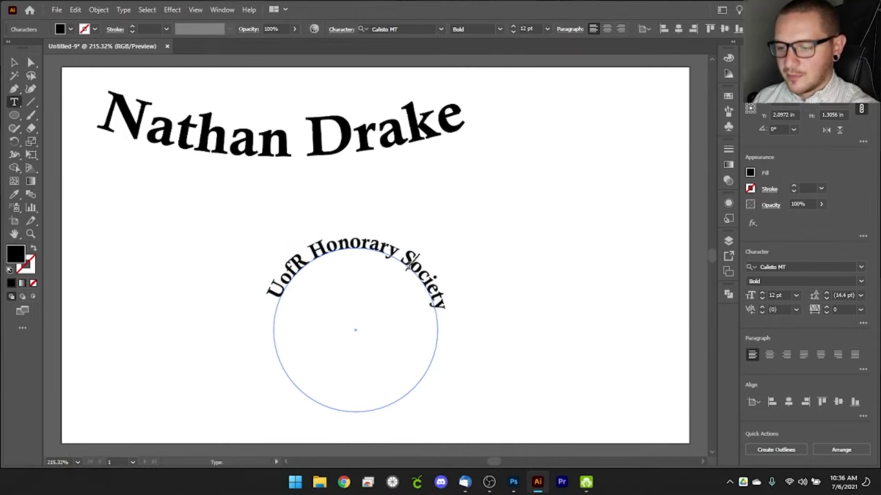
left_click(414, 272)
key("ctrl+a")
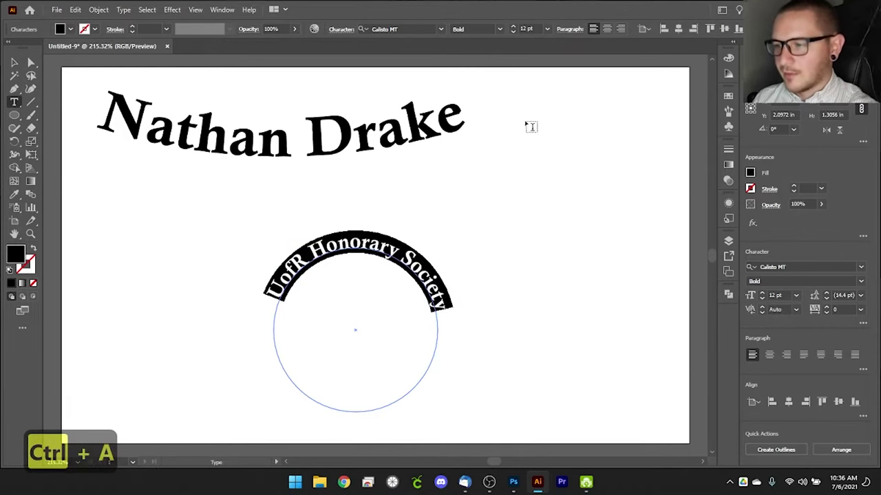
left_click(607, 30)
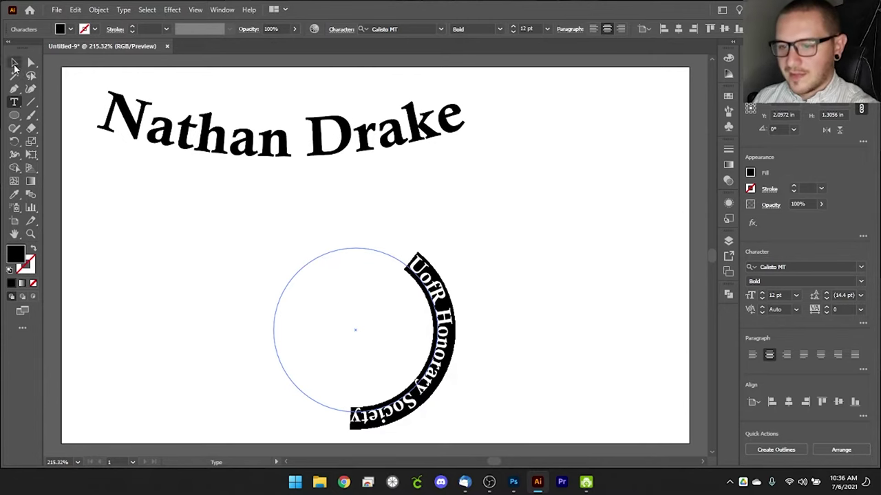
- Slide the centred "UofR Honorary Society" text around its circular path so that its midpoint sits at the circle's top anchor
left_click(14, 64)
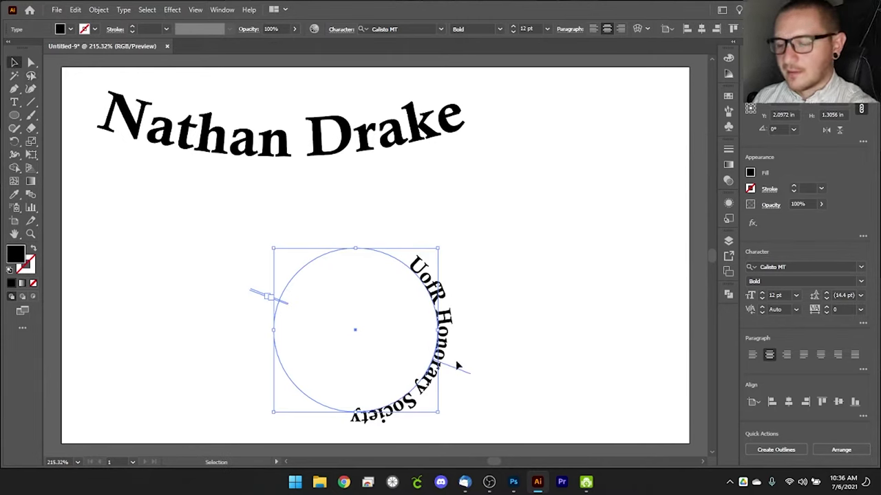
left_click_drag(459, 374, 350, 301)
key("ctrl+z")
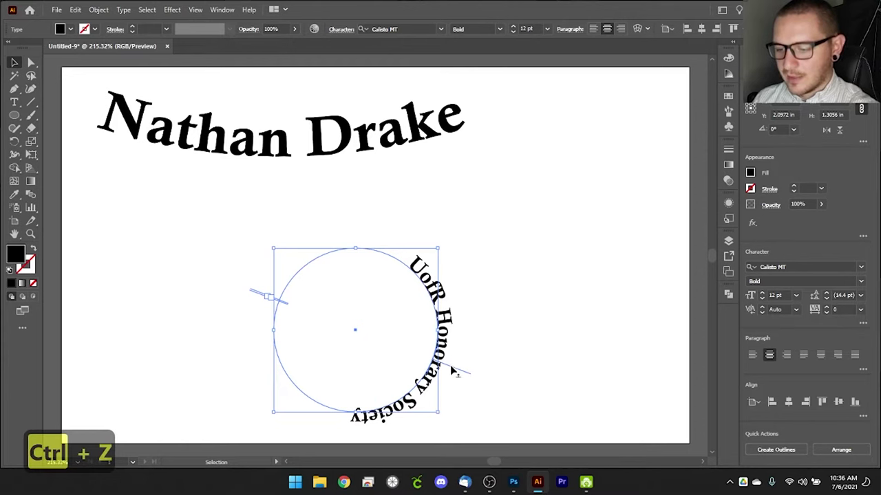
left_click_drag(456, 366, 355, 245)
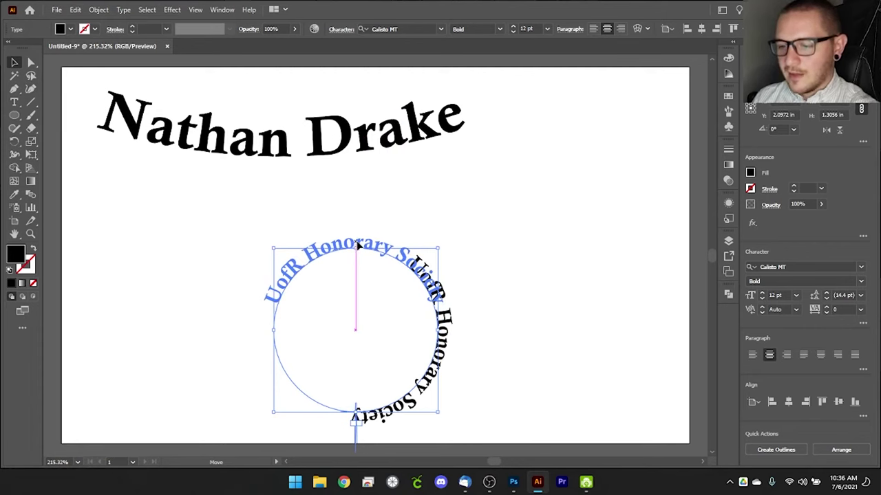
left_click_drag(356, 246, 407, 234)
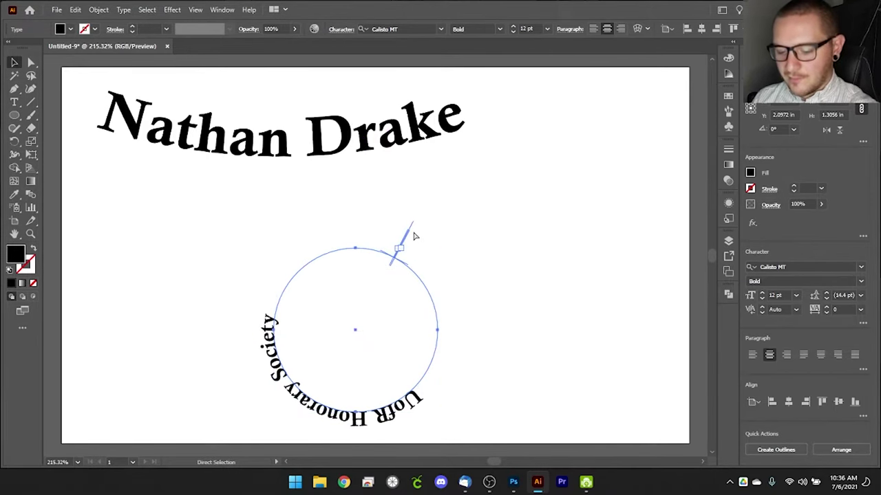
key("ctrl+z")
left_click_drag(453, 348, 356, 244)
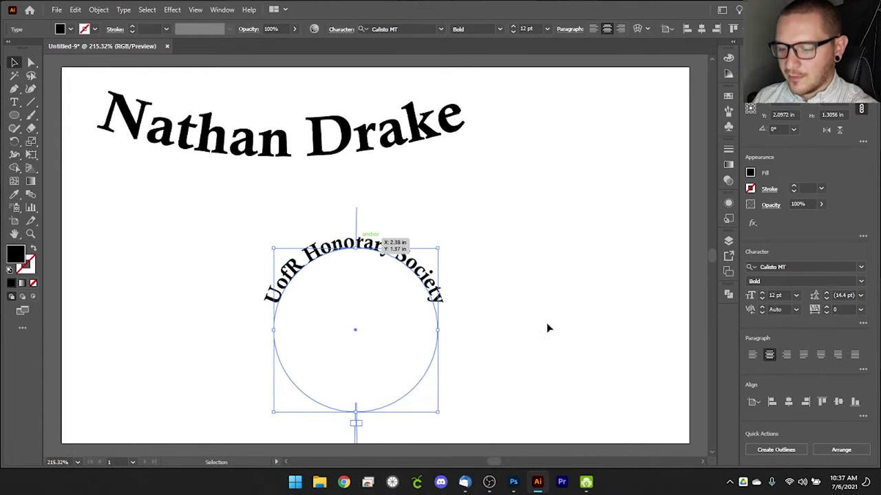
left_click(533, 297)
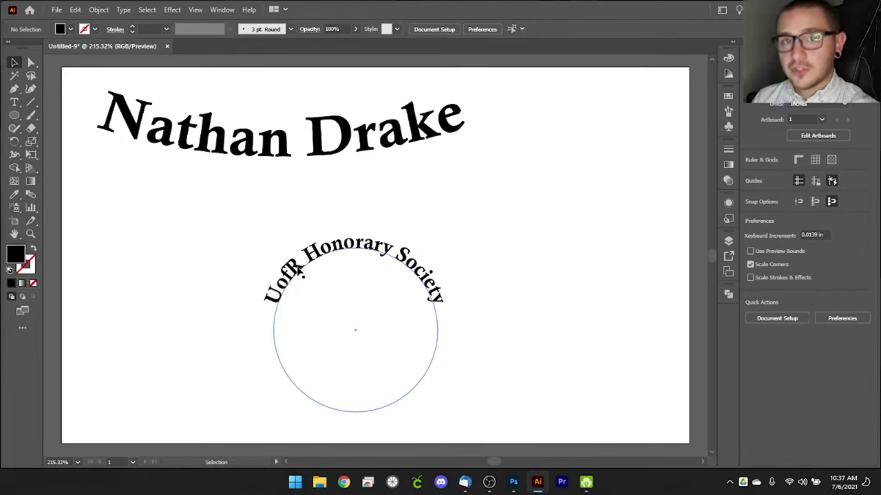
- Add spaces within "UofR" so the path text reads "U of R Honorary Society"
left_click(298, 271)
key("t")
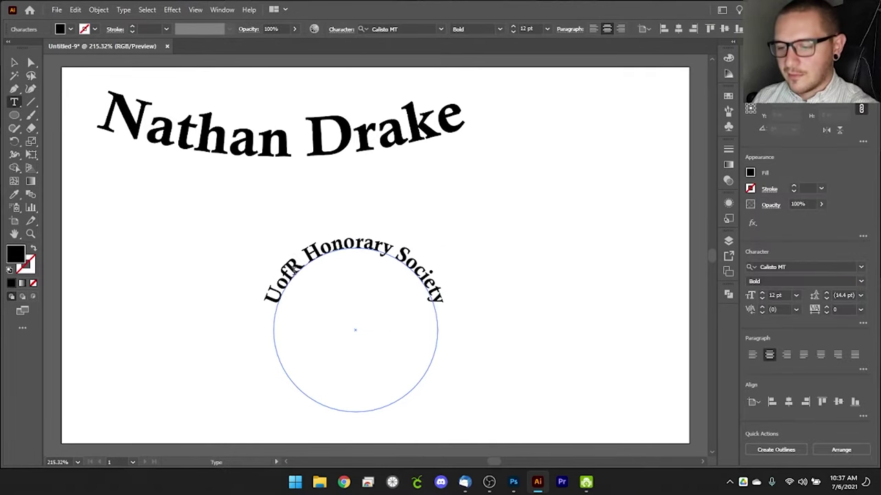
left_click(297, 303)
left_click(276, 291)
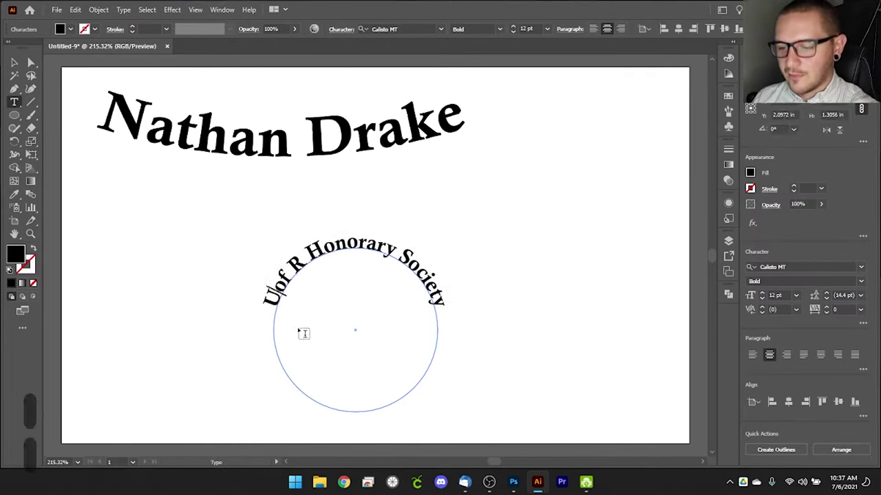
left_click(14, 62)
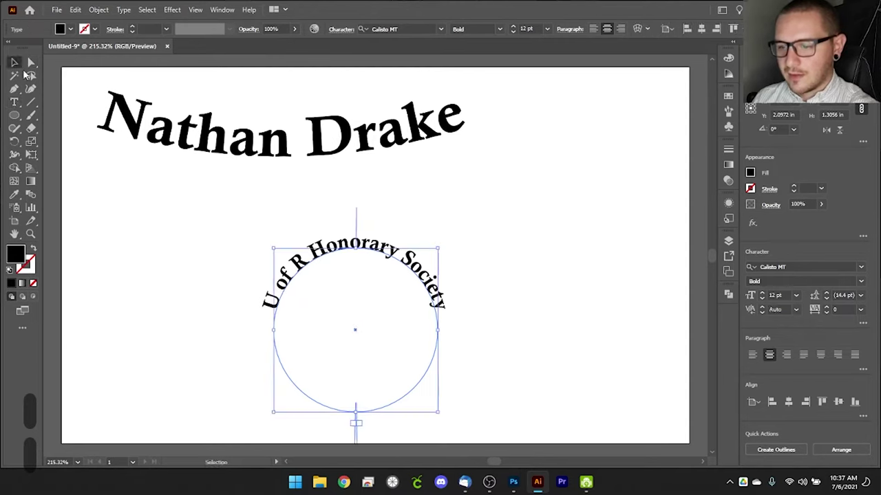
- Move the circular text up beneath the warped name and duplicate it straight down, overlapping the original circle
left_click(519, 365)
left_click_drag(396, 258, 379, 220)
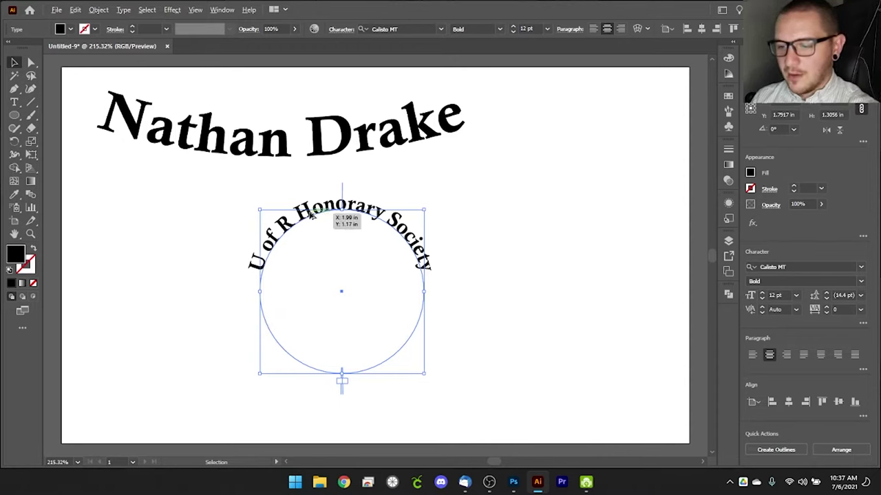
left_click_drag(312, 215, 353, 267)
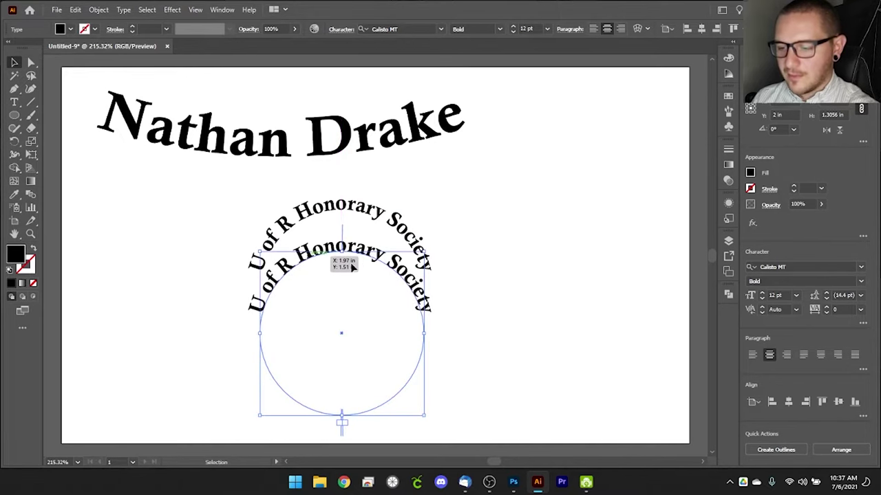
- Replace the lower copy's text with "Student Award 2021"
double_click(290, 282)
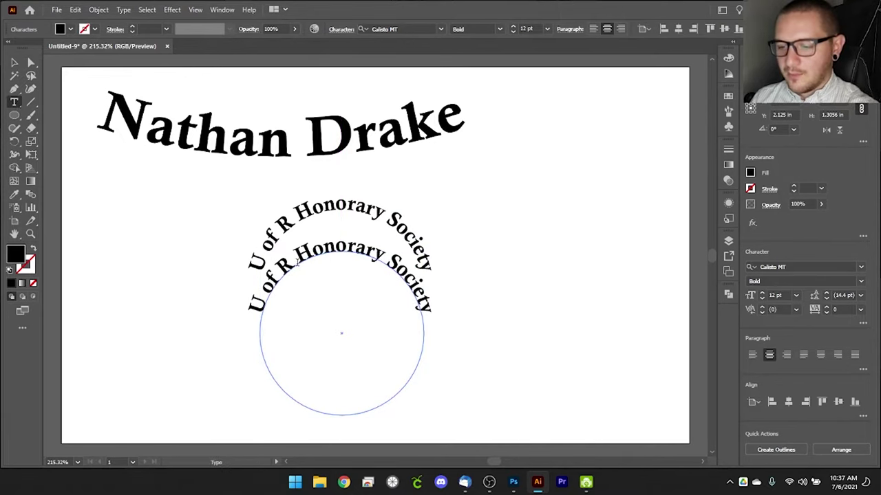
key("ctrl+a")
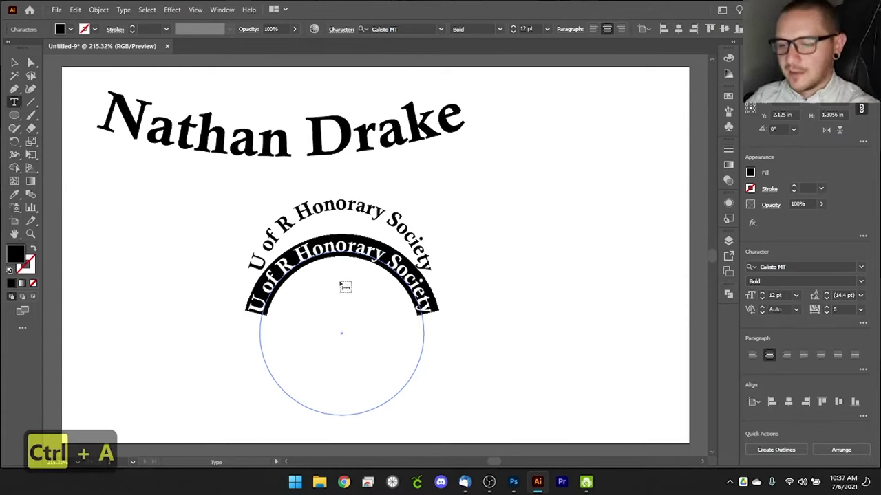
type("Stu")
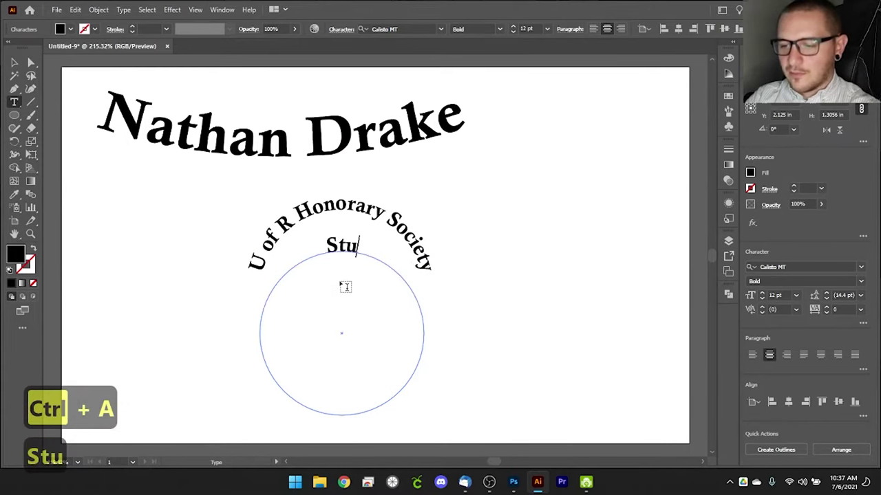
type("dent A")
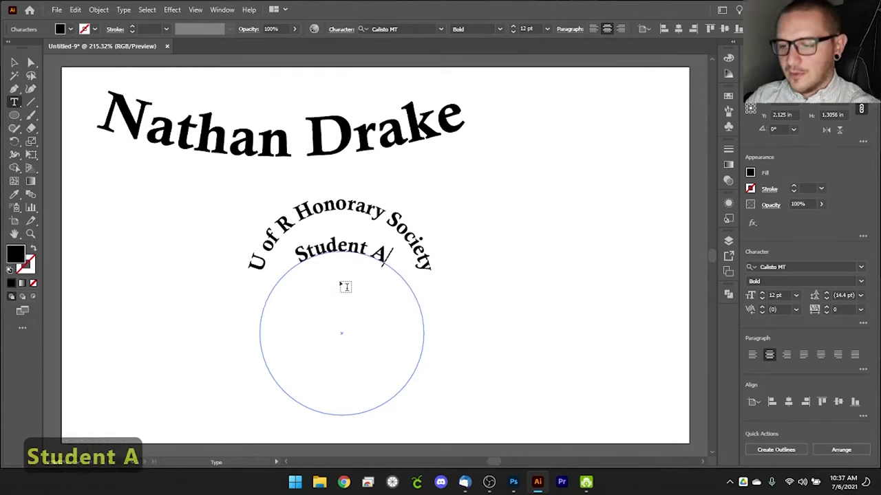
type("ward 2021")
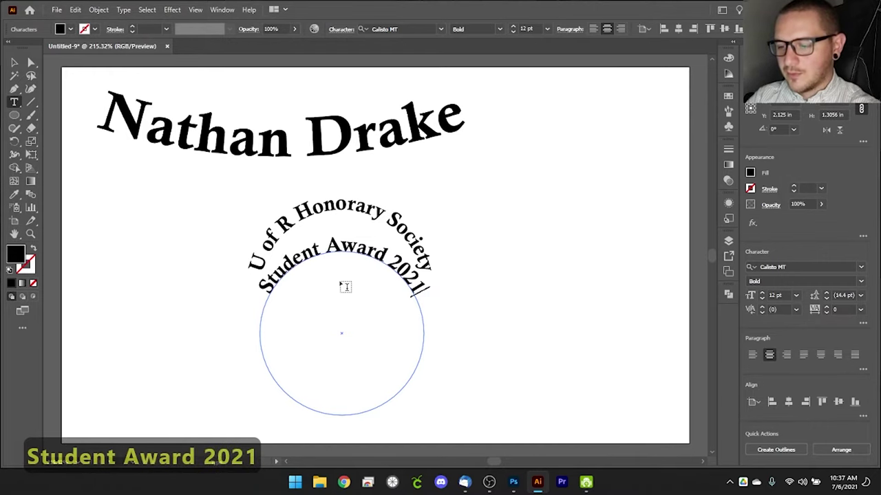
- Flip "Student Award 2021" to the inside bottom of its circle and move it up to close the ring under the society text
left_click(14, 62)
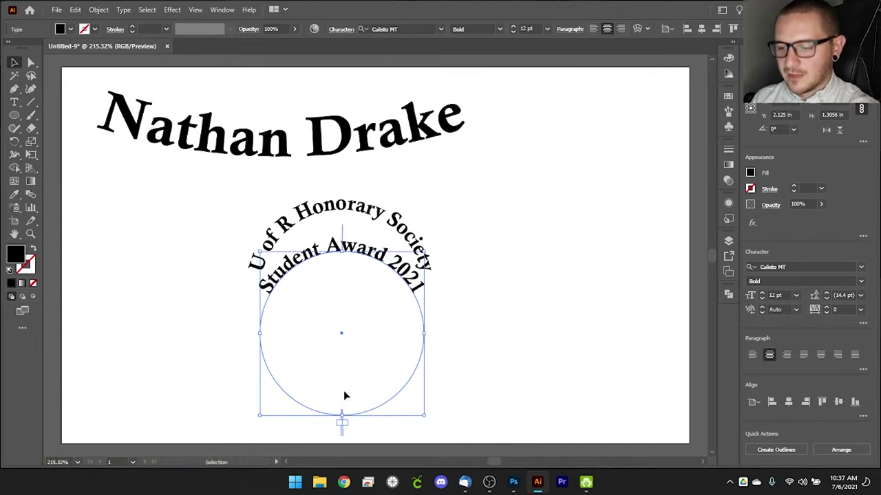
left_click_drag(343, 229, 346, 417)
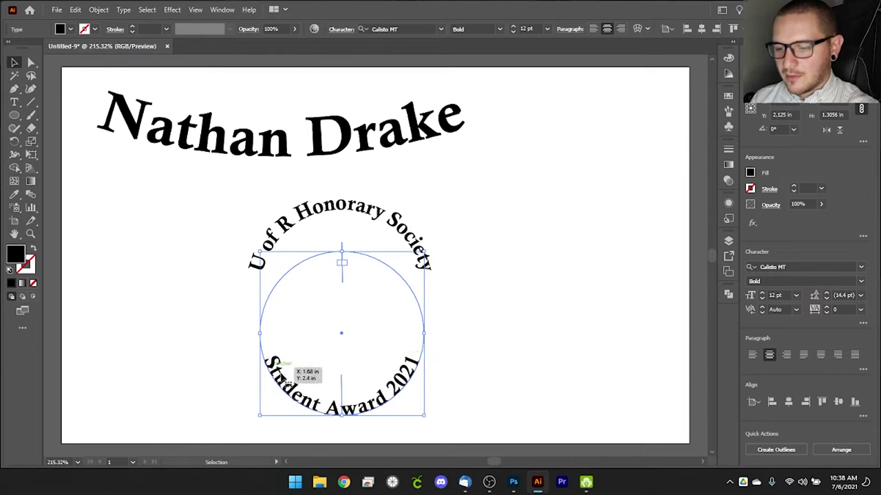
left_click_drag(408, 389, 404, 315)
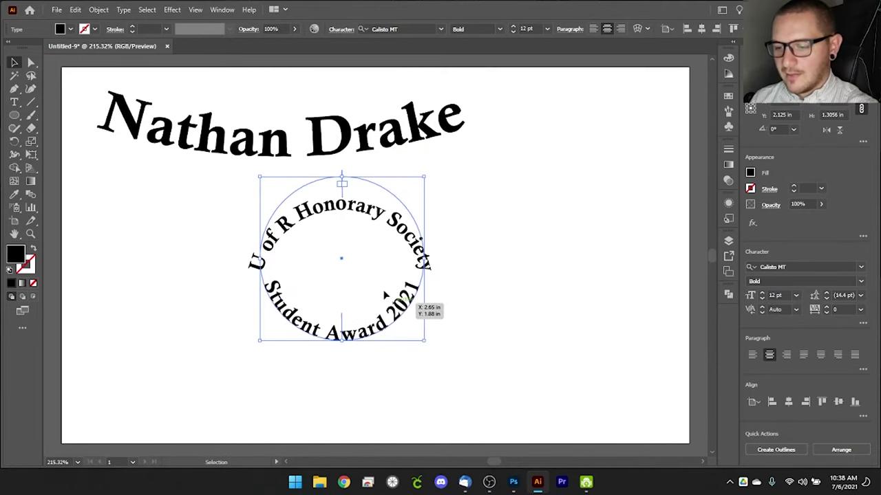
- Enlarge the "Student Award 2021" circle from its centre to about 1.58 in and move it down around the society text
left_click(322, 215)
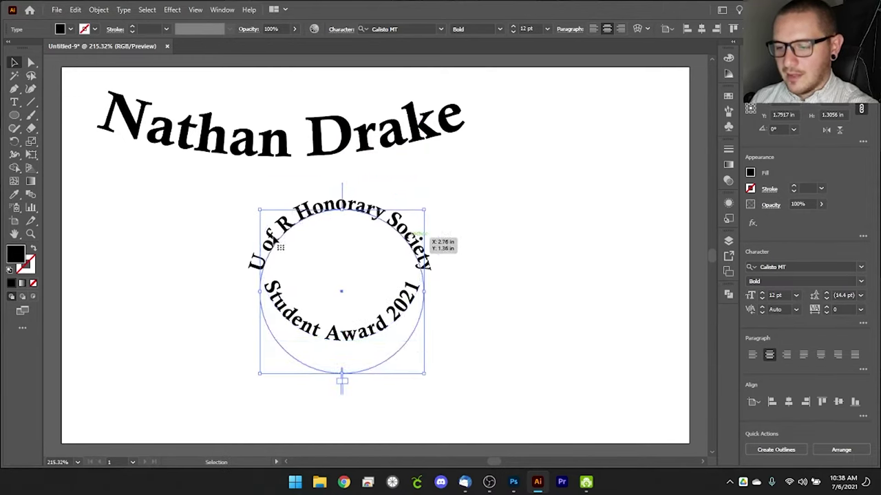
left_click(308, 308)
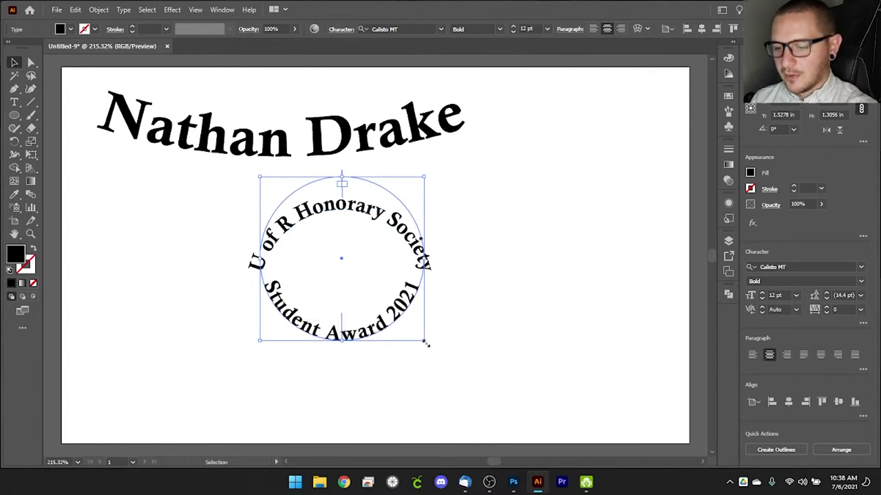
left_click_drag(425, 344, 443, 358)
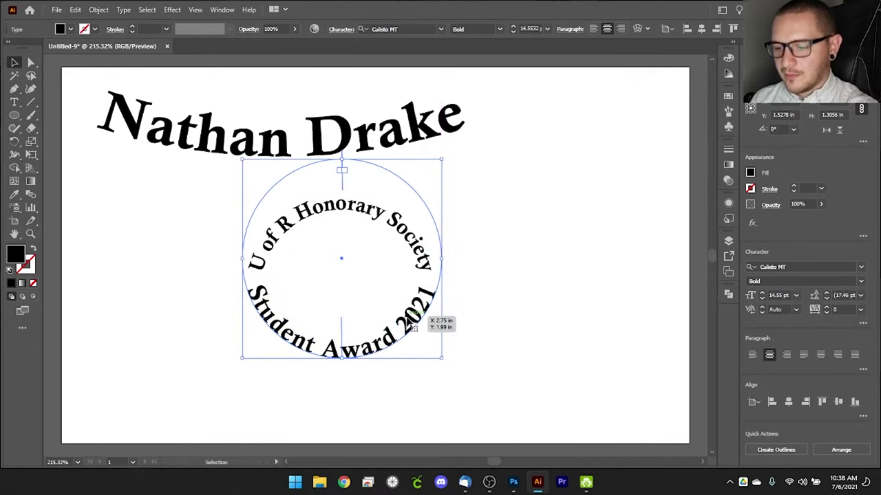
left_click_drag(411, 324, 410, 354)
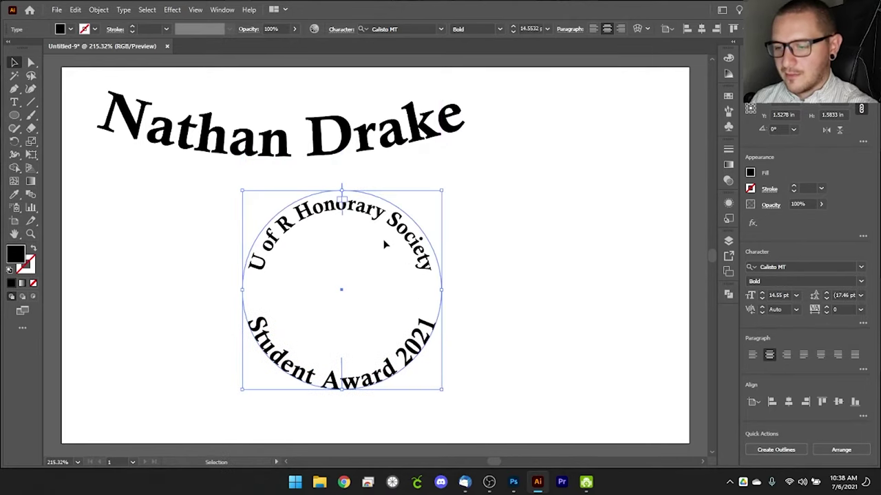
key("Down")
key("Down")
key("Down")
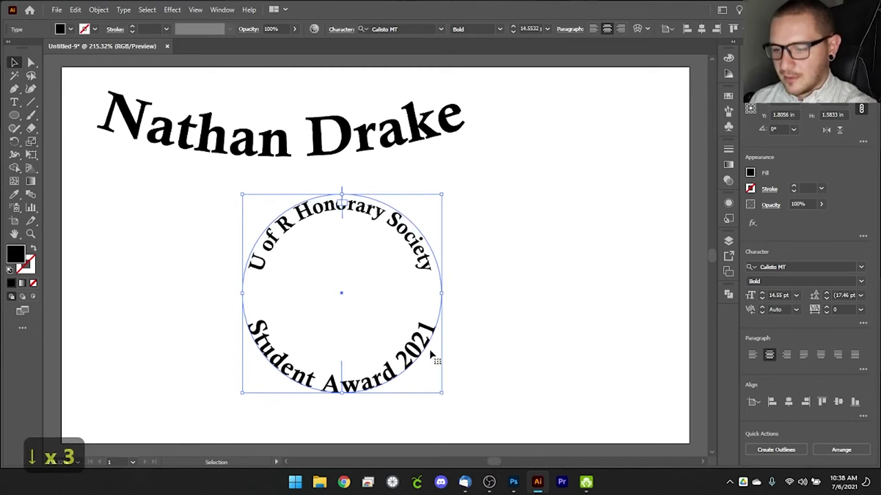
- Scale the "Student Award 2021" circle down from its centre to about 1.53 in and nudge it up three increments
left_click_drag(442, 396, 436, 396)
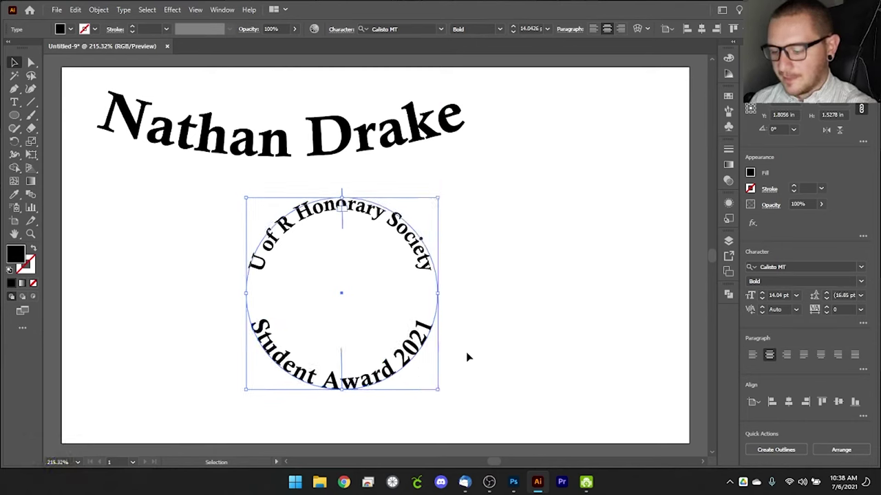
key("Up")
key("Up")
key("Up")
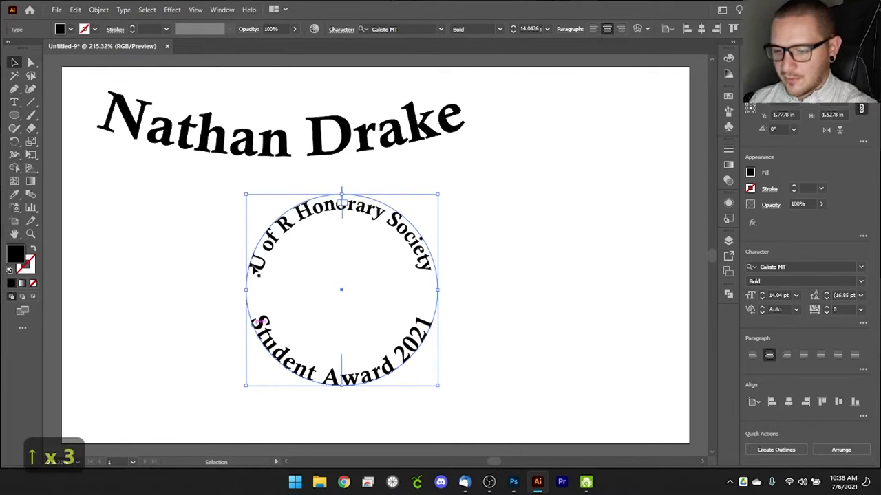
- Set all of the "Student Award 2021" text to 12 pt, then deselect it
left_click_drag(265, 253, 255, 282)
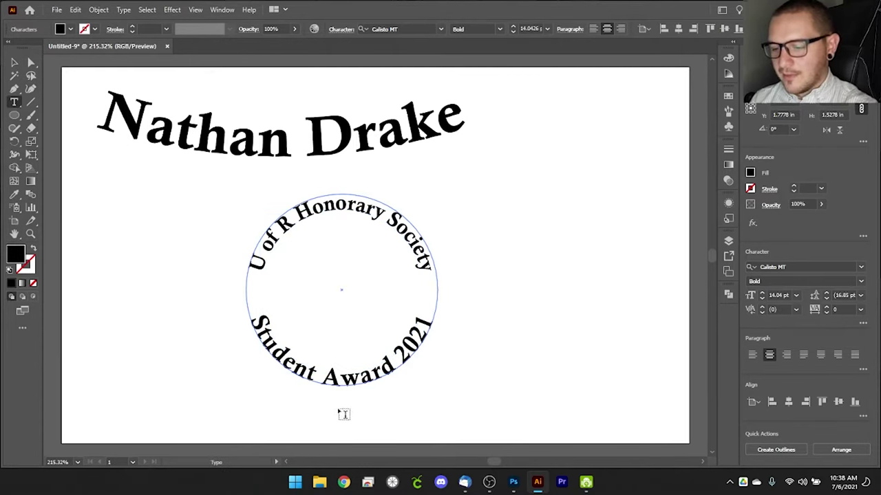
left_click(340, 404)
key("ctrl+a")
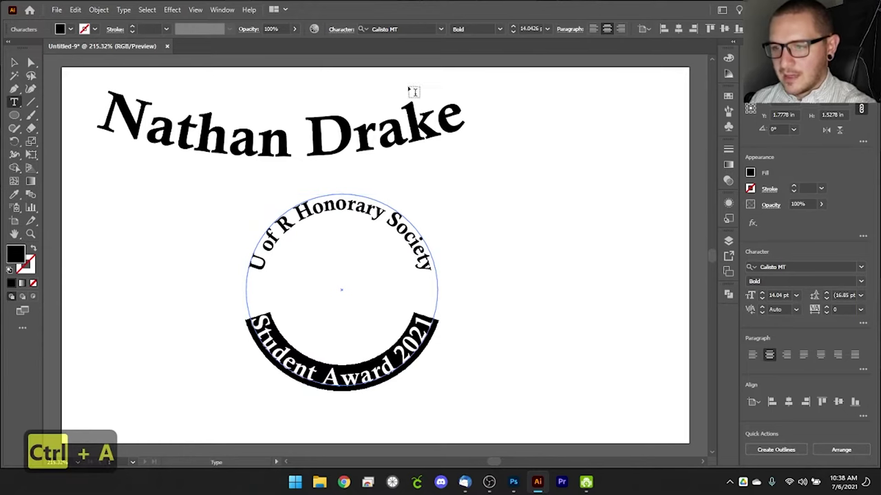
left_click(512, 31)
left_click(512, 32)
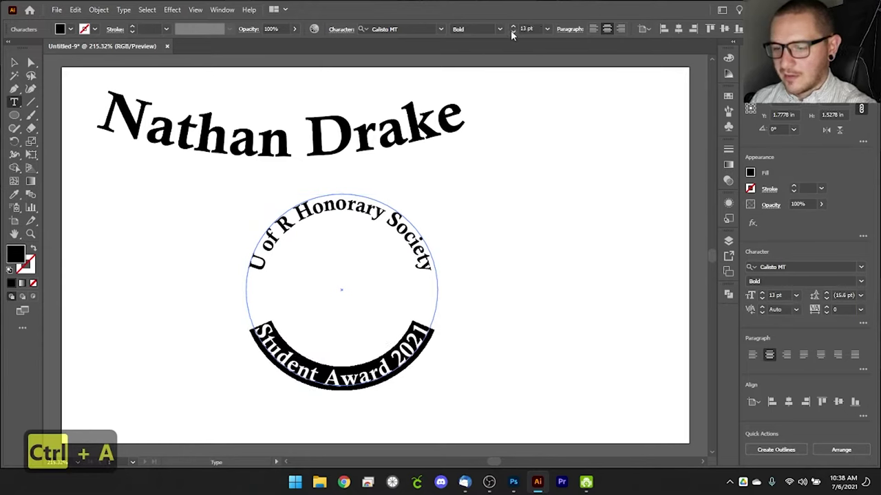
left_click(512, 32)
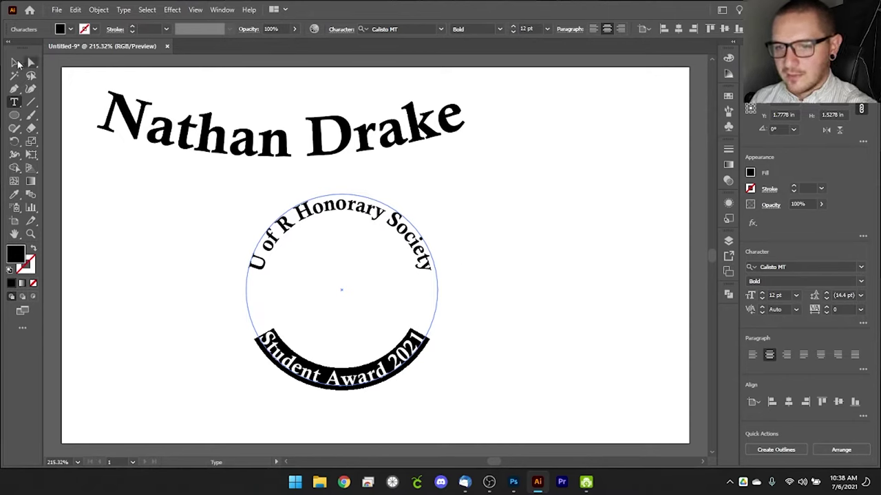
left_click(15, 63)
left_click(527, 282)
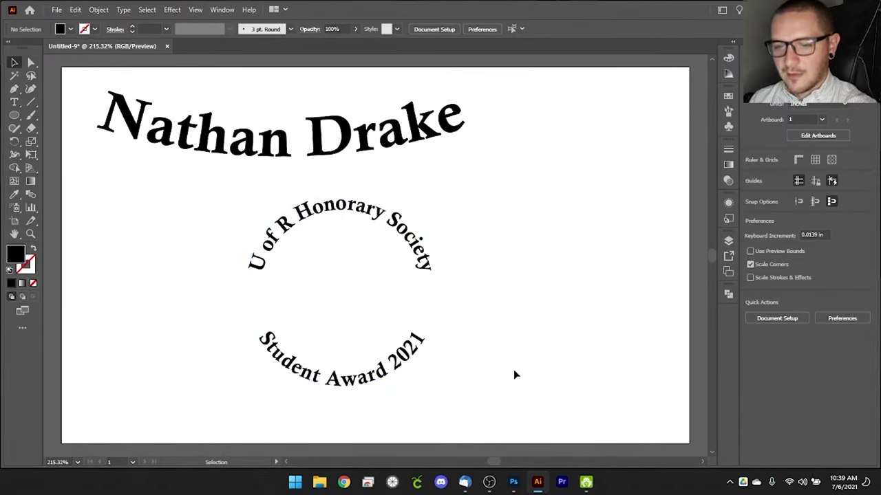
- Draw a black dot about 0.1 in across in the left gap between the two curved texts and select it
left_click(15, 115)
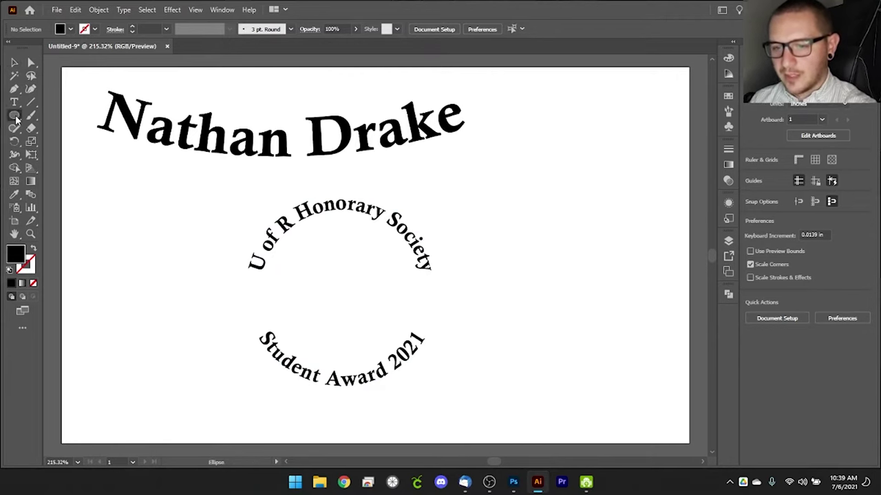
left_click_drag(252, 296, 265, 307)
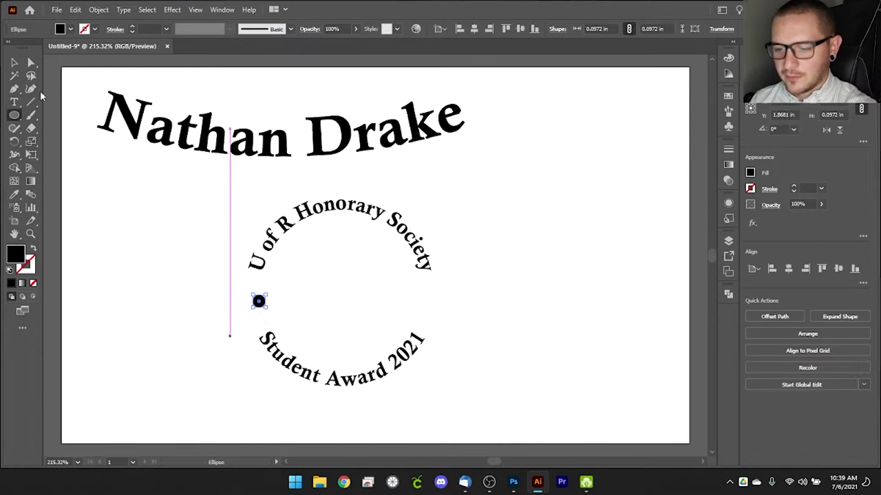
left_click(14, 63)
left_click(196, 307)
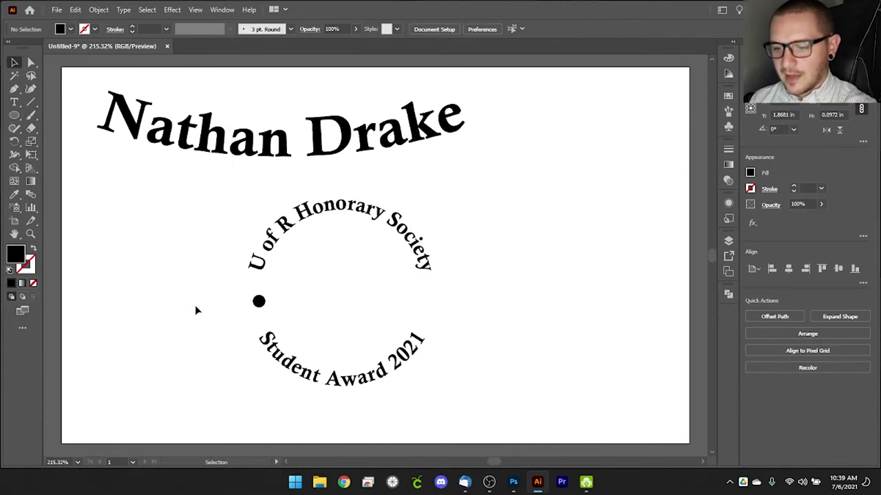
left_click(259, 302)
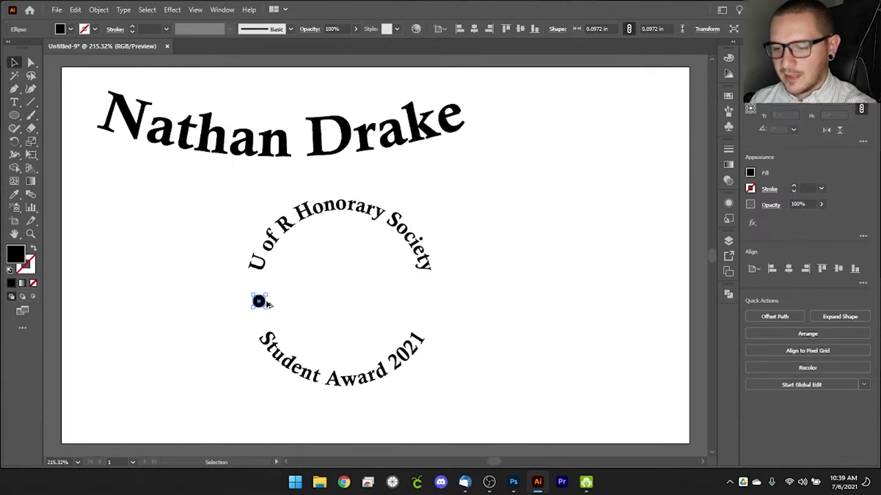
- Duplicate the dot 1.32 in straight across to the opposite gap between the curved texts and group the two dots
left_click_drag(260, 303, 432, 303)
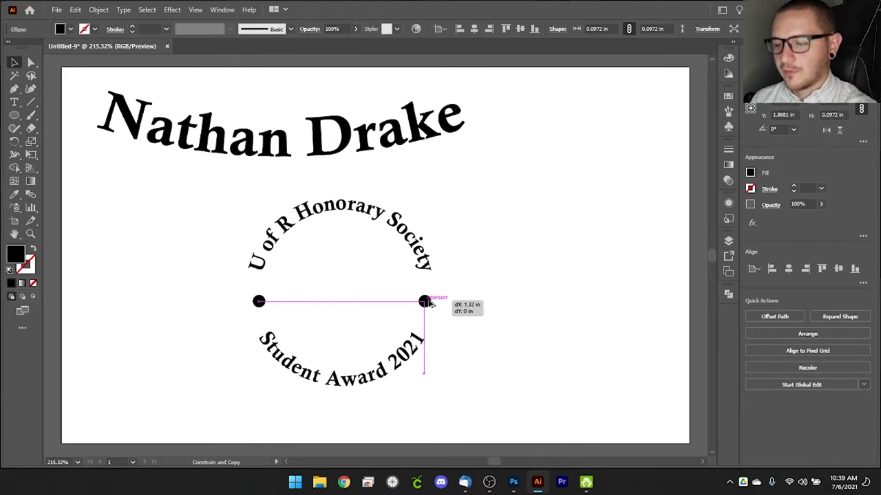
left_click_drag(432, 303, 221, 284)
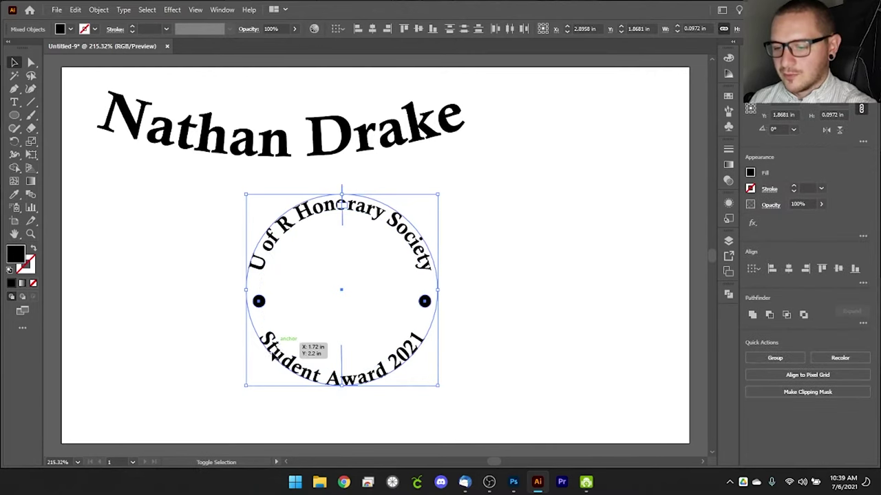
left_click(292, 347, "shift")
left_click(336, 385, "shift")
key("ctrl+g")
left_click(447, 393)
- Centre the two curved texts and the dots horizontally on one another and deselect them
left_click_drag(458, 446, 214, 200)
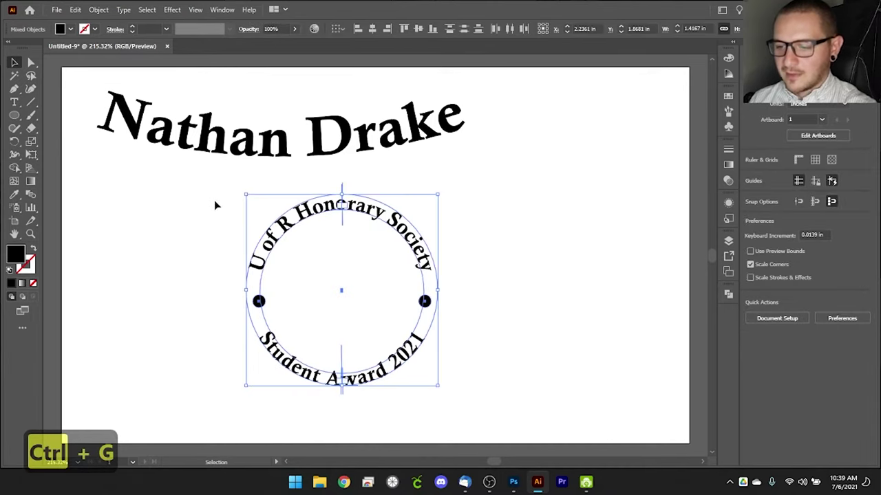
left_click(373, 29)
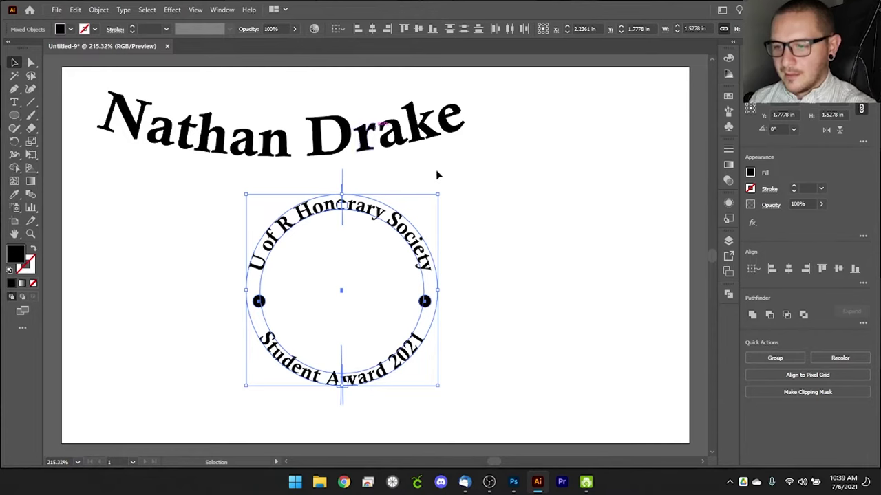
left_click(567, 234)
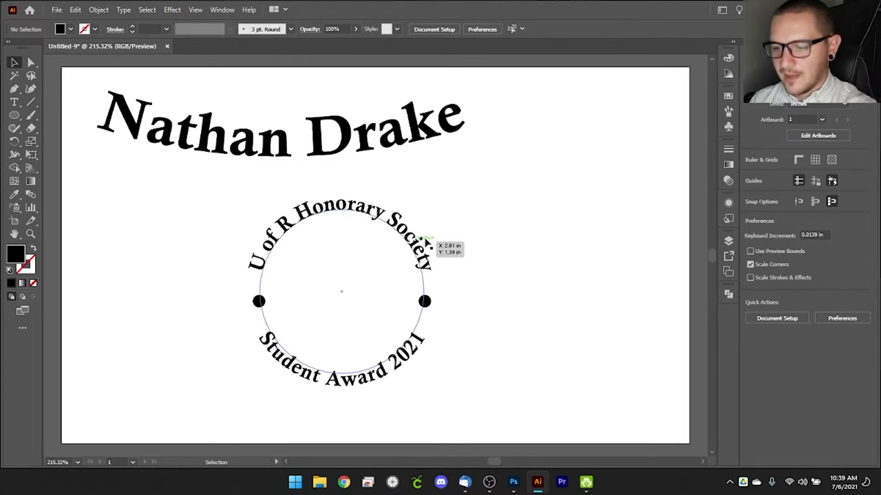
left_click_drag(434, 206, 277, 402)
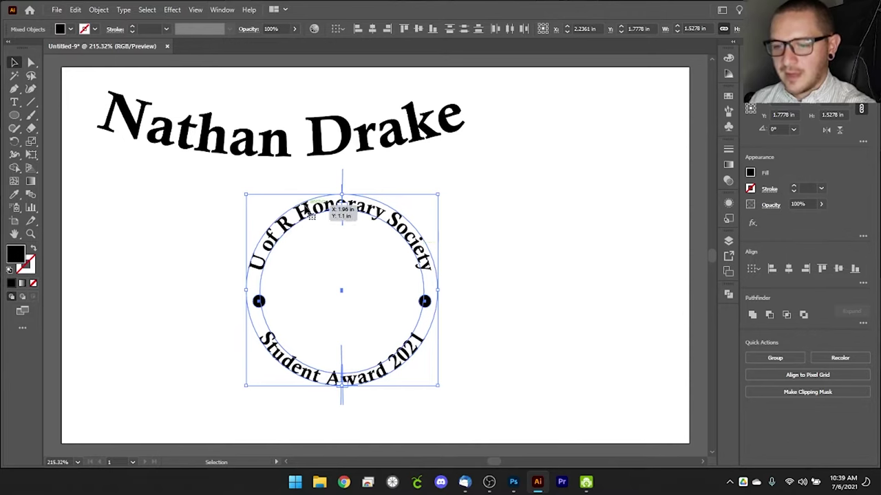
left_click_drag(479, 386, 373, 335)
left_click(448, 313)
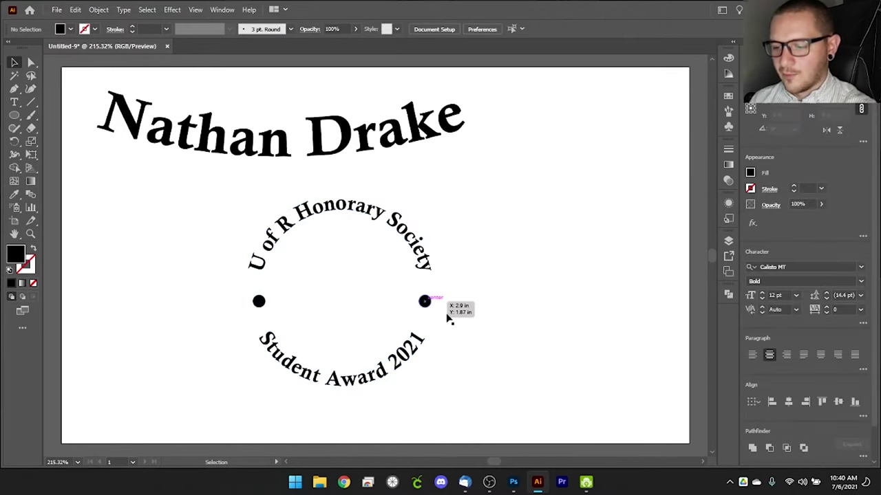
- Expand both curved texts and the dots with Object and Fill enabled, and deselect them
left_click_drag(492, 407, 190, 194)
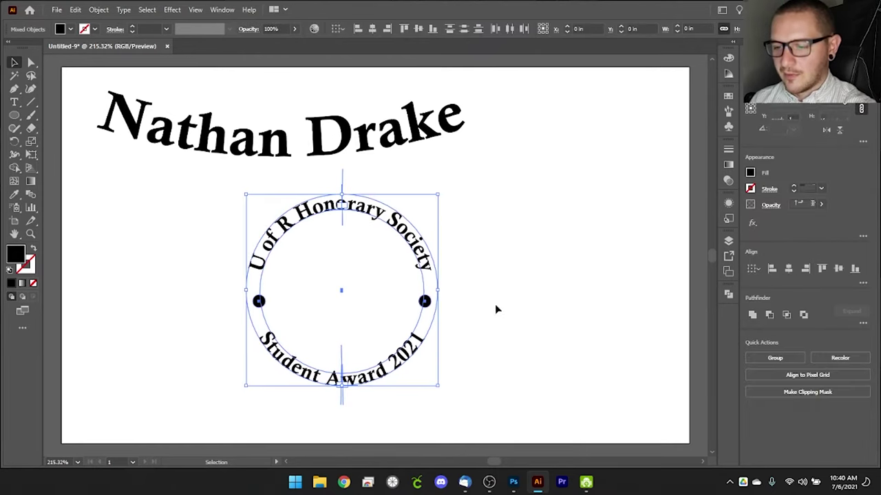
left_click(100, 10)
left_click(117, 140)
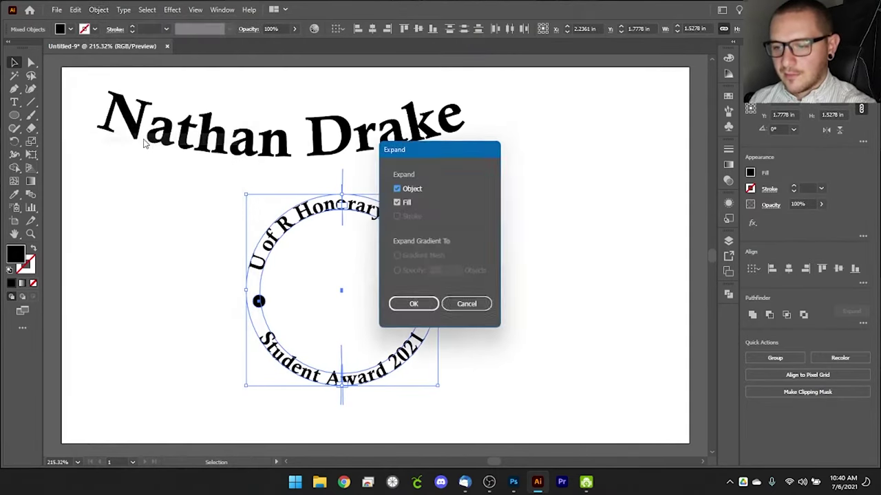
left_click(413, 306)
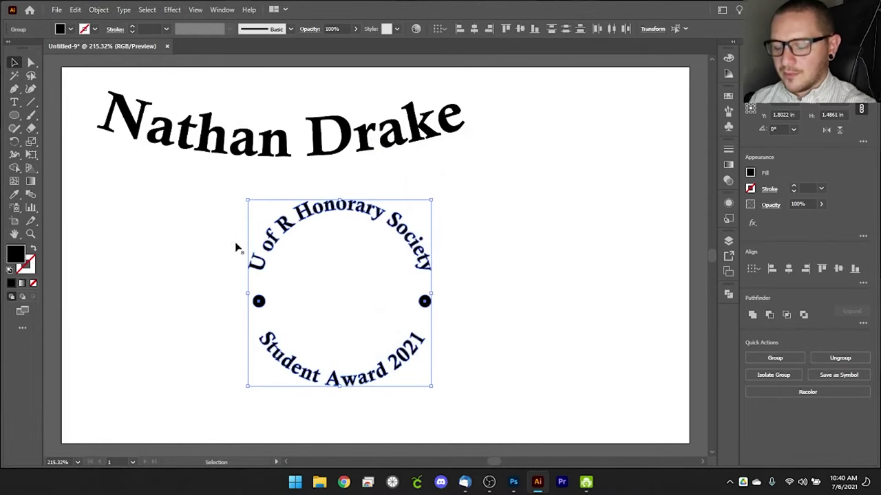
left_click(521, 309)
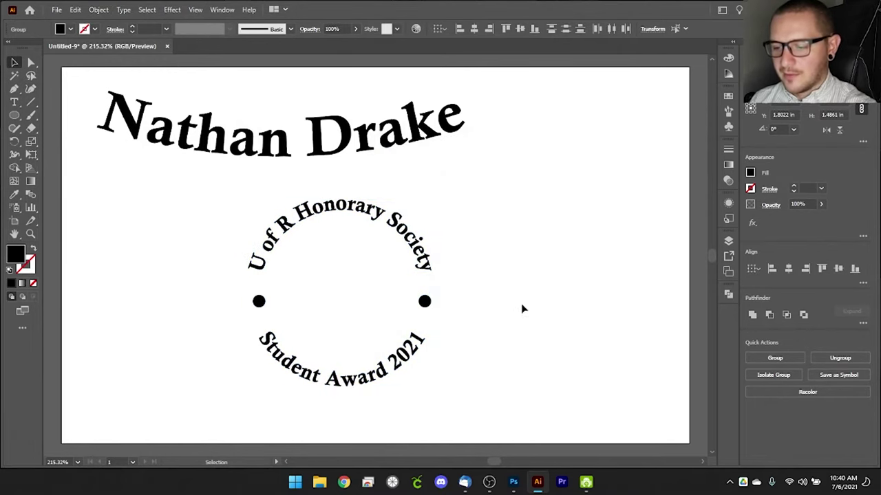
- Group all parts of the expanded badge and move it up and left beneath the start of the warped name
left_click_drag(505, 411, 201, 182)
key("a")
key("v")
key("ctrl+g")
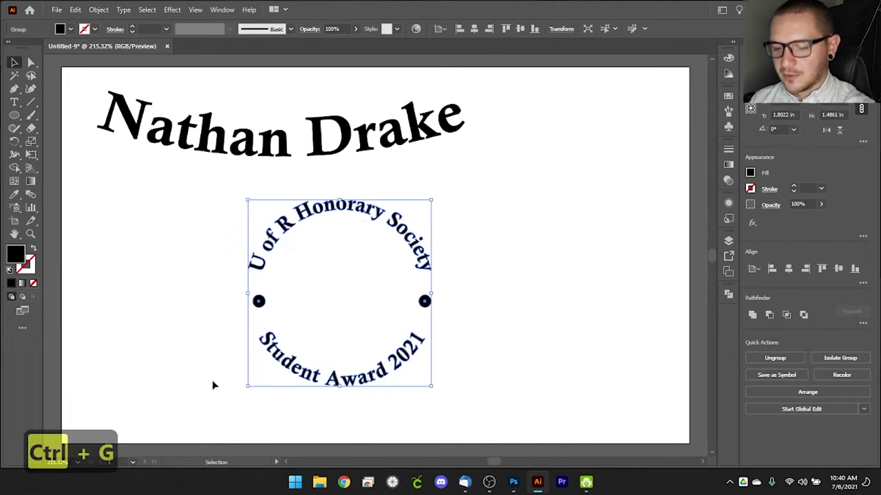
left_click_drag(338, 211, 188, 187)
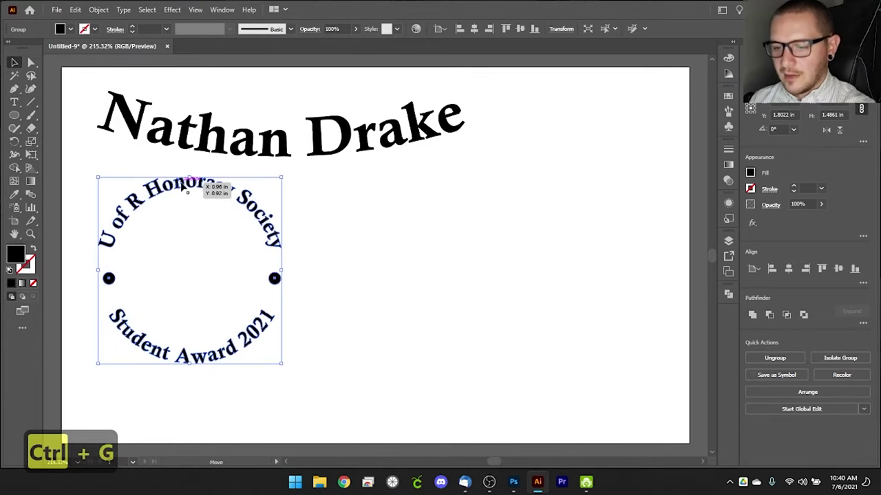
left_click(456, 303)
key("Delete")
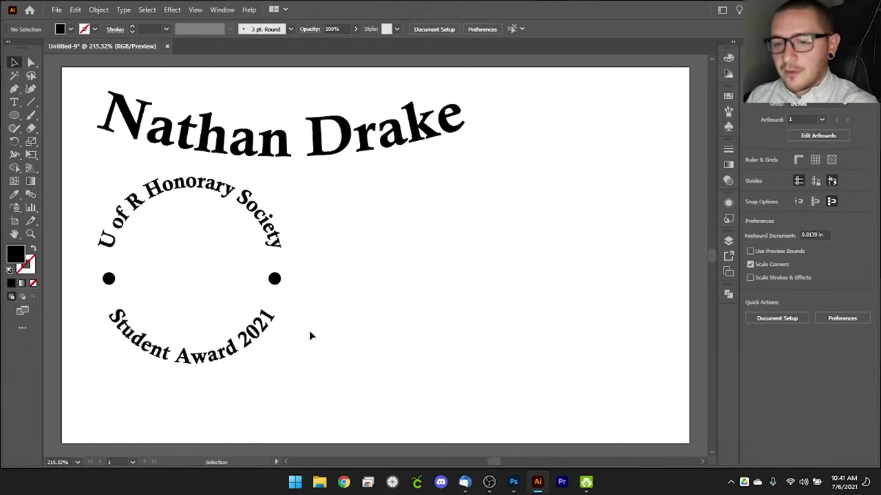
- Draw a circle about 1.49 in in diameter in the empty area beside the badge
left_click(13, 116)
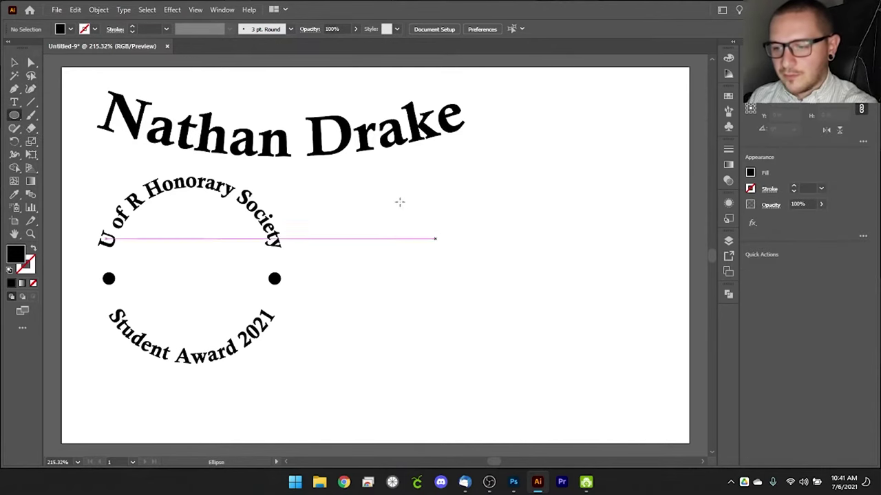
left_click_drag(375, 199, 550, 385)
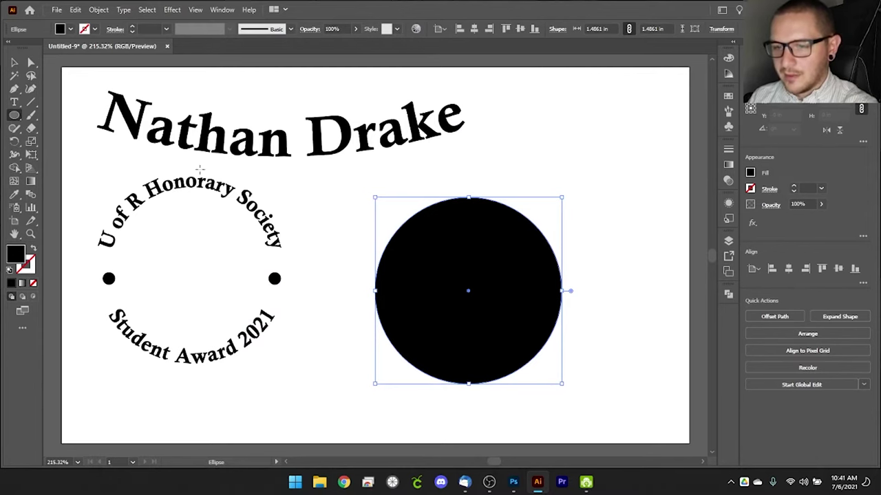
left_click(14, 63)
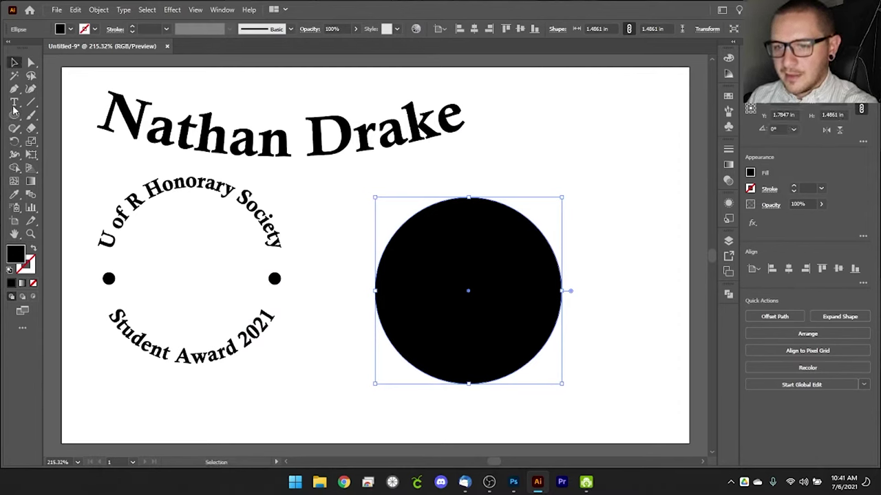
left_click(14, 88)
left_click(14, 101)
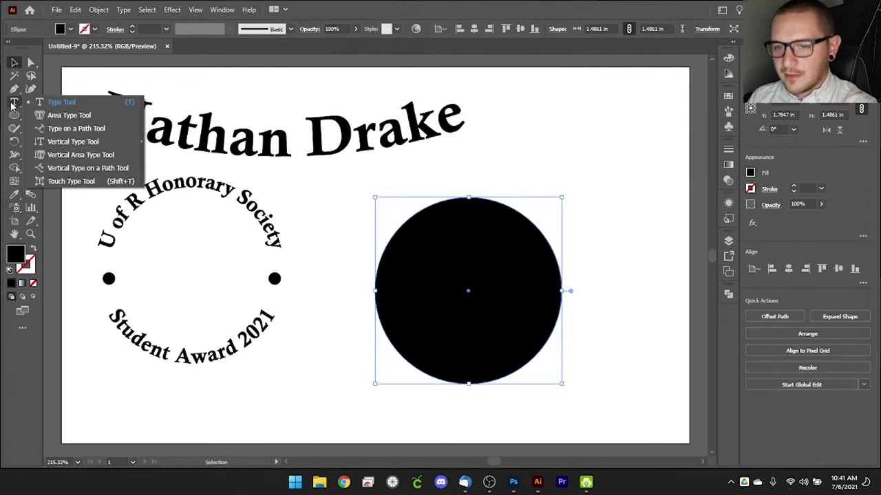
left_click(74, 118)
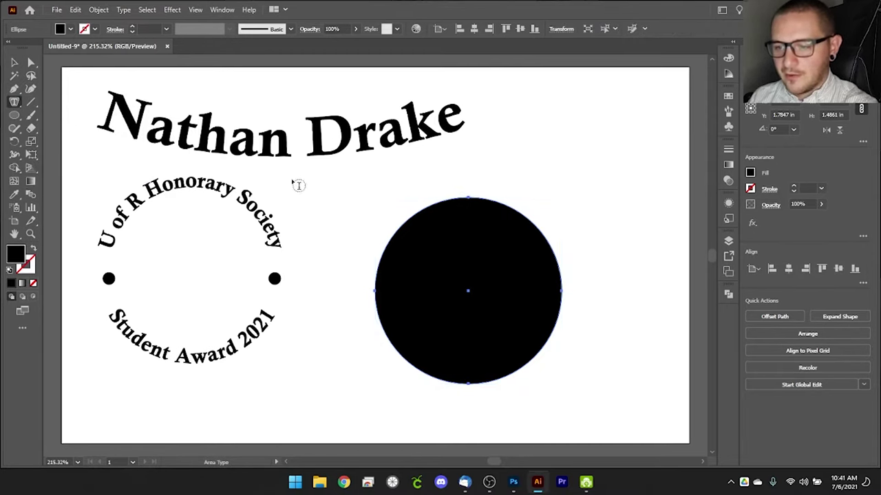
left_click(15, 64)
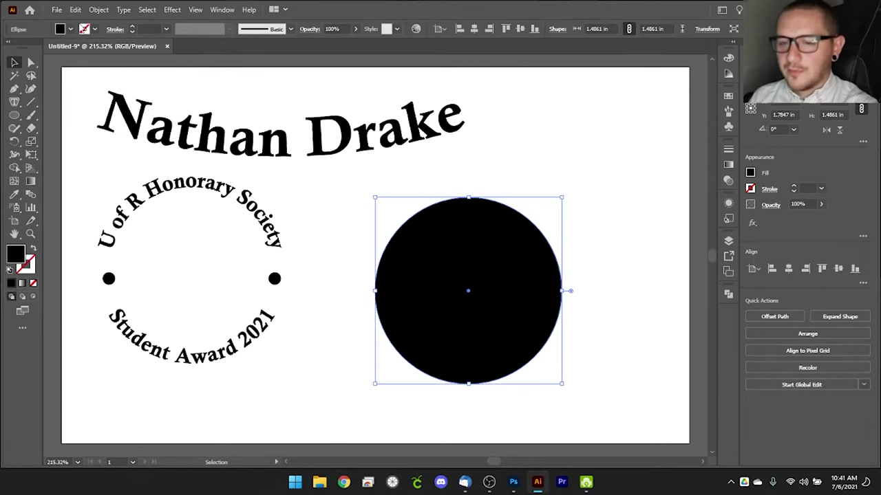
- Give the new circle no fill and a 0.75 pt black stroke, and move it slightly up and closer to the badge
left_click(69, 31, "shift")
left_click(6, 108)
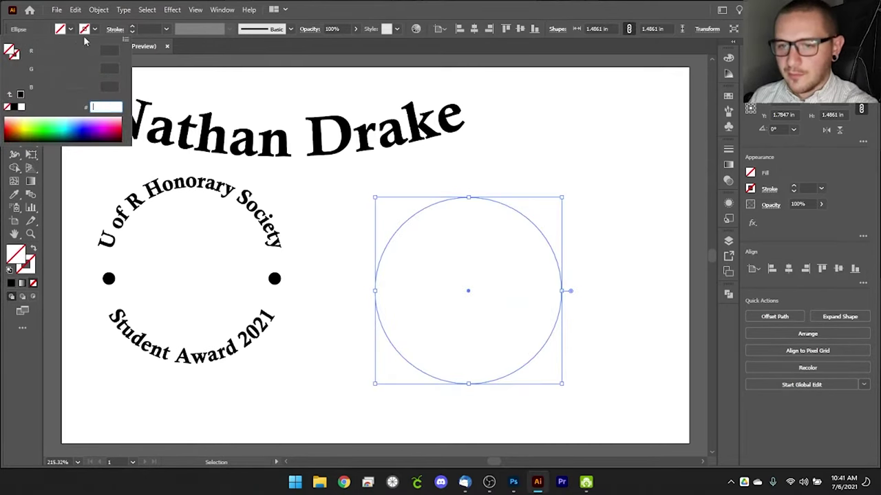
left_click(132, 26)
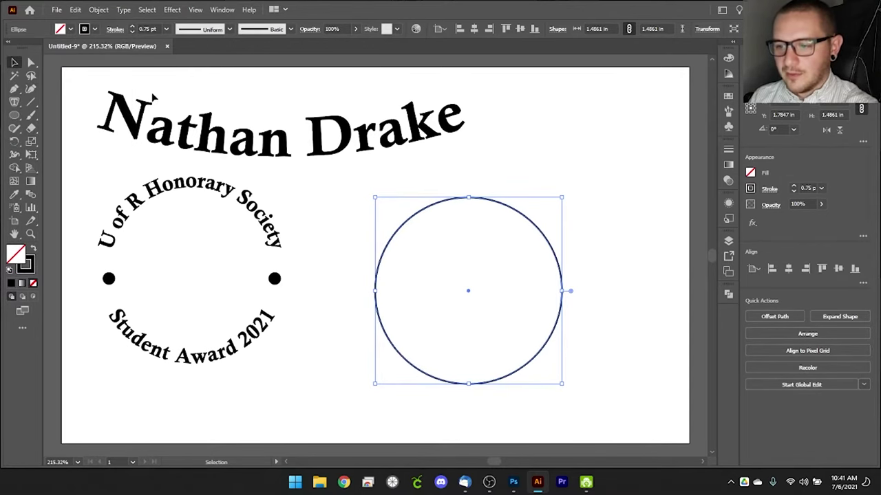
left_click(337, 206)
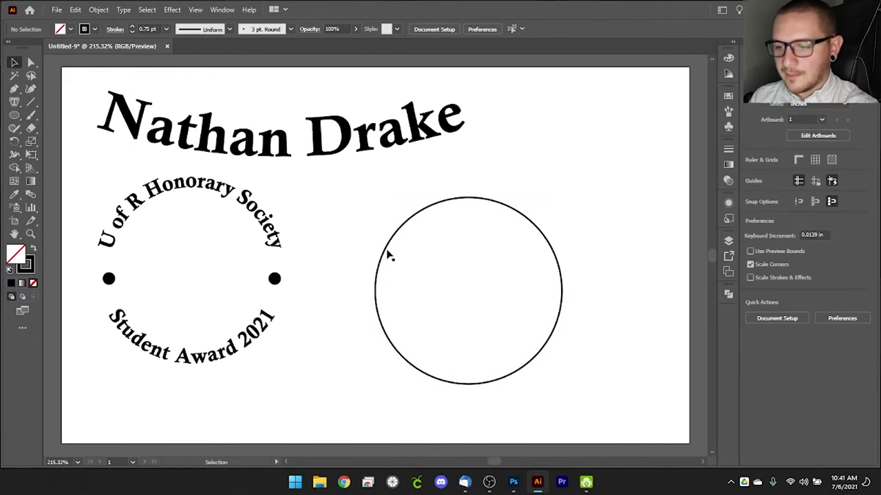
left_click_drag(386, 251, 352, 236)
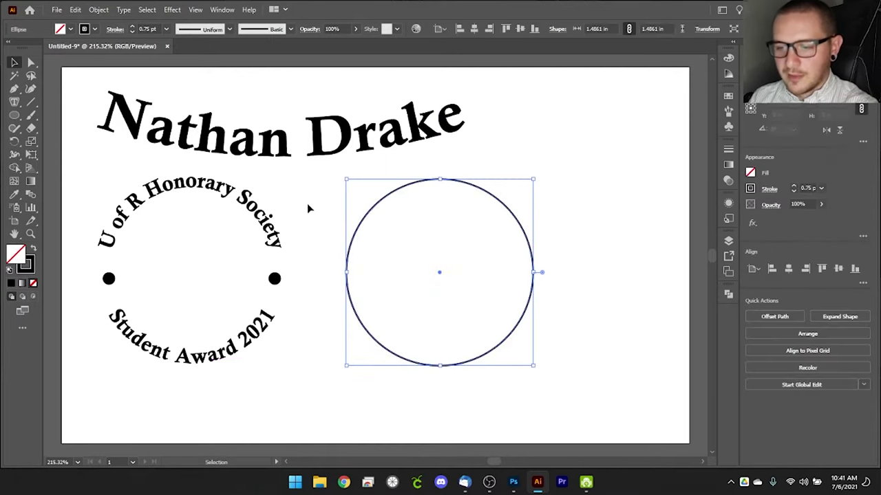
left_click(307, 203)
- Turn the circle into area type reading "Any text will do this is just for a demonstration. And as you can see the text is fitting the shape."
left_click_drag(16, 102, 71, 118)
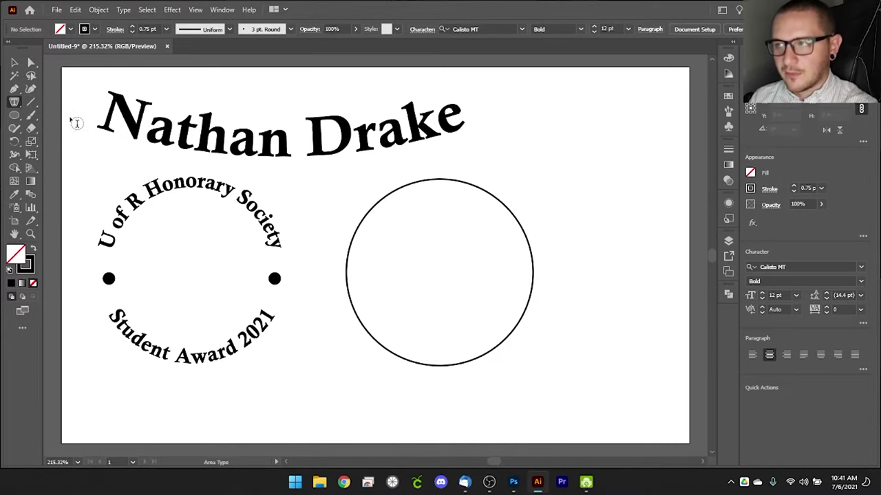
left_click(378, 199)
key("ctrl+a")
key("BackSpace")
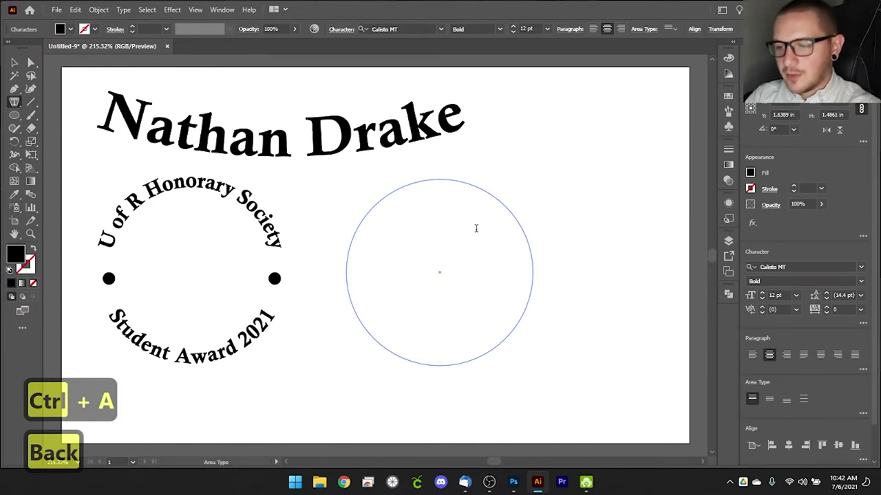
type("Any text w")
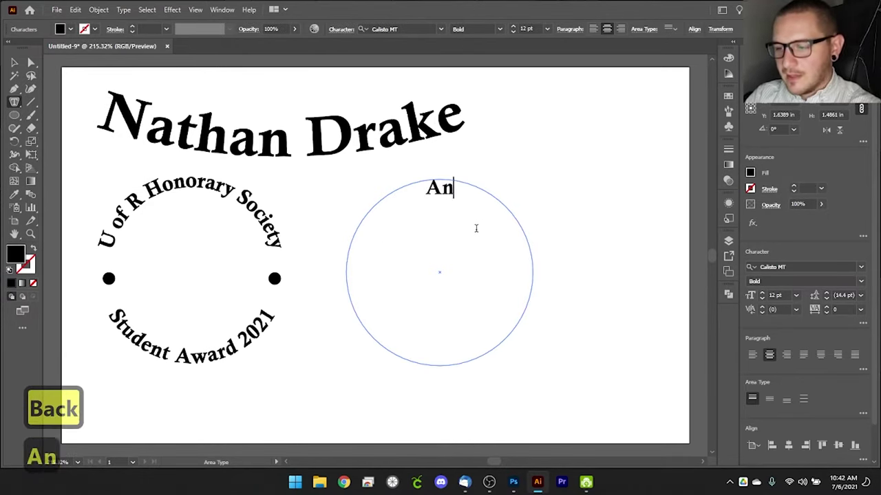
type("ill do")
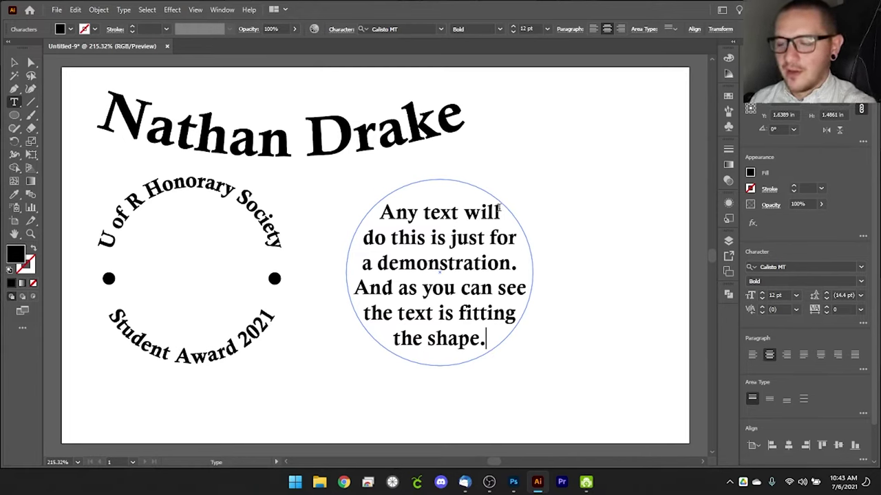
- Reduce all of the text inside the circle to 4 pt
key("ctrl+a")
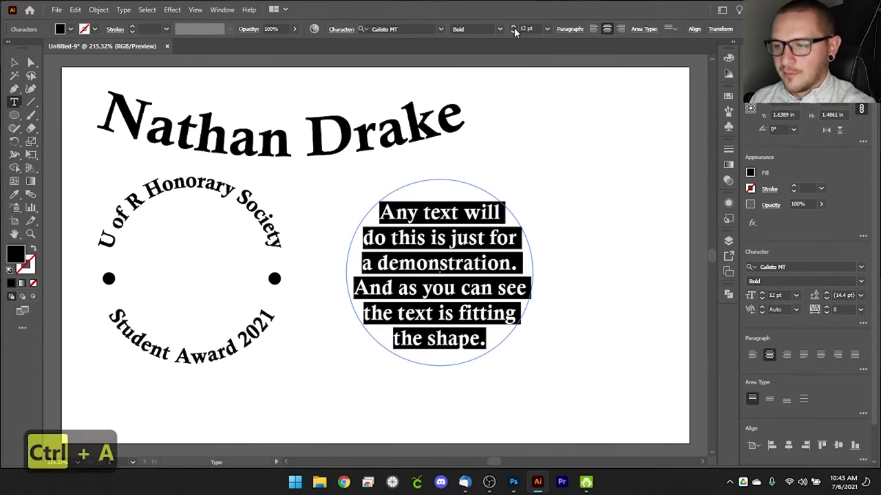
left_click(513, 32)
left_click(512, 33)
left_click(513, 33)
left_click(513, 34)
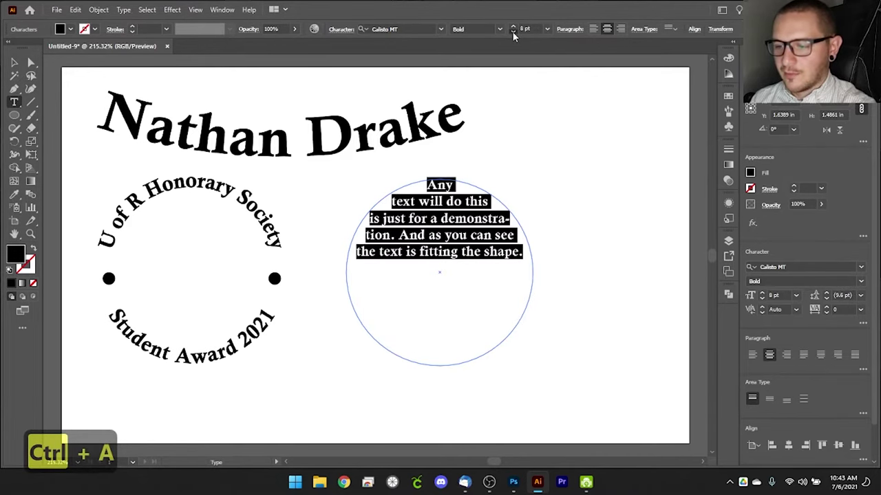
left_click(513, 33)
left_click(513, 32)
left_click(513, 33)
left_click(514, 33)
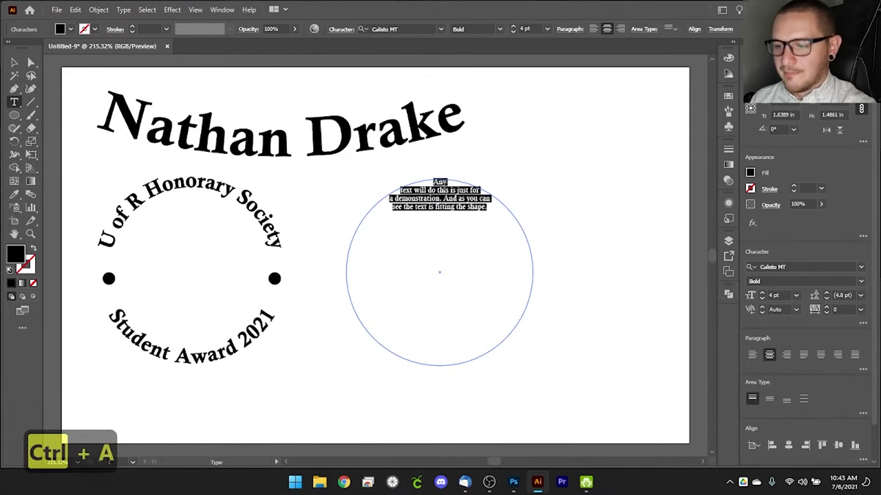
- Copy the whole paragraph and paste it repeatedly until the text fills the circle, and leave text editing with nothing selected
left_click(487, 208)
left_click_drag(490, 211, 432, 181)
key("ctrl")
key("ctrl+c")
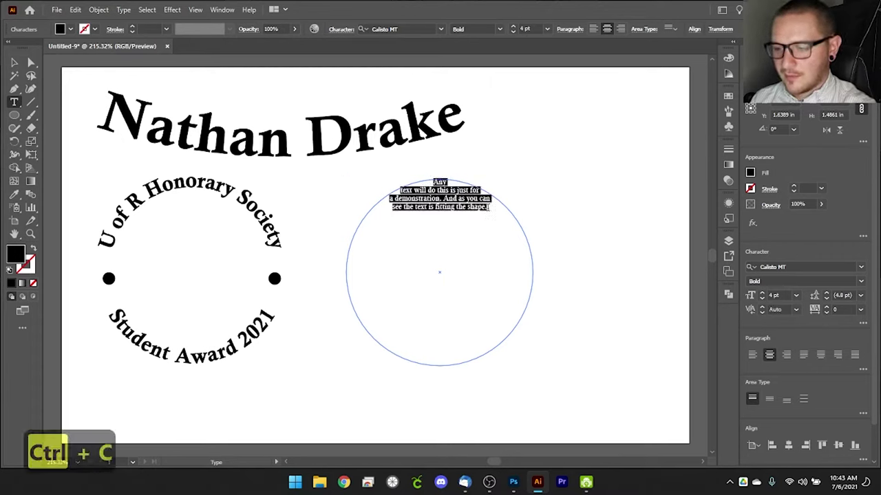
key("ctrl+v")
key("ctrl+v")
key("ctrl+v")
key("ctrl+v")
key("ctrl+v")
key("ctrl+v")
key("ctrl+v")
key("ctrl+v")
key("ctrl+v")
key("ctrl+v")
key("t")
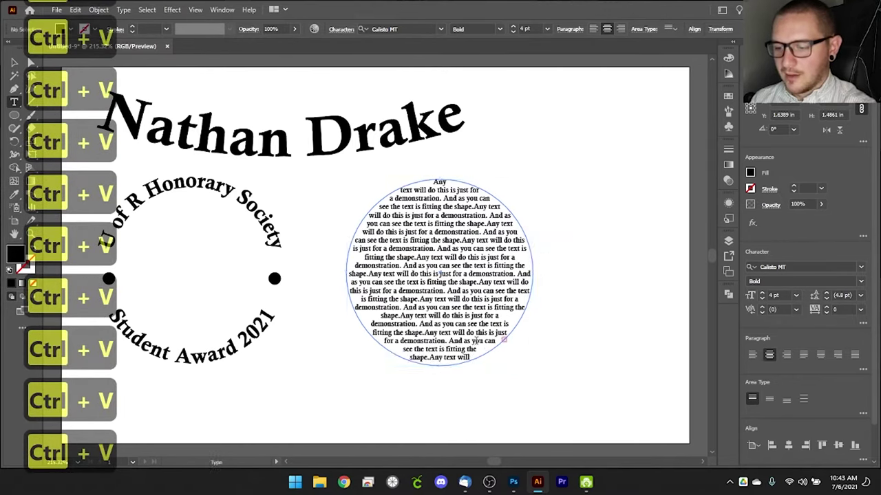
left_click(14, 63)
left_click(413, 295)
left_click(594, 197)
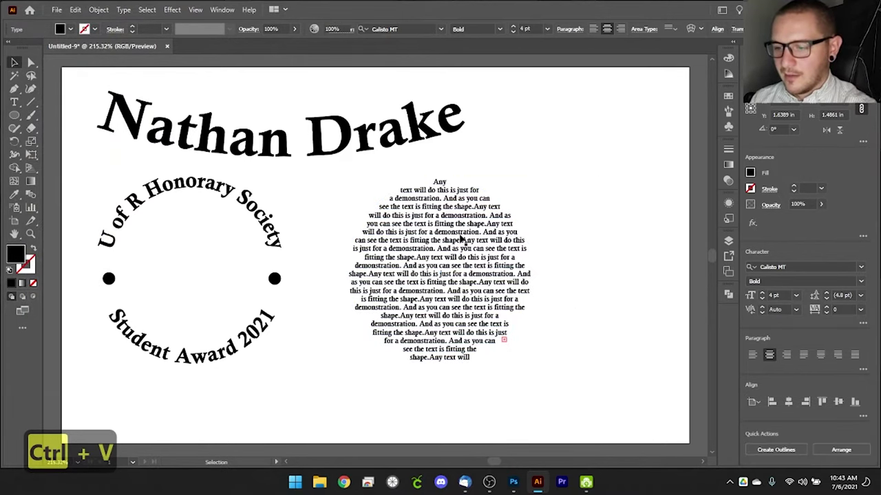
- Expand the circular area type into shapes with Object and Fill expanded, and leave it deselected
left_click(407, 238)
left_click(98, 9)
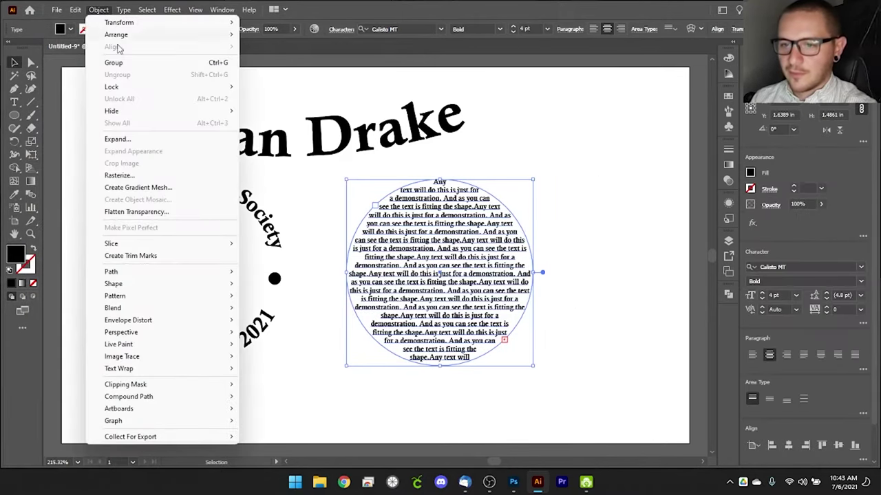
left_click(121, 141)
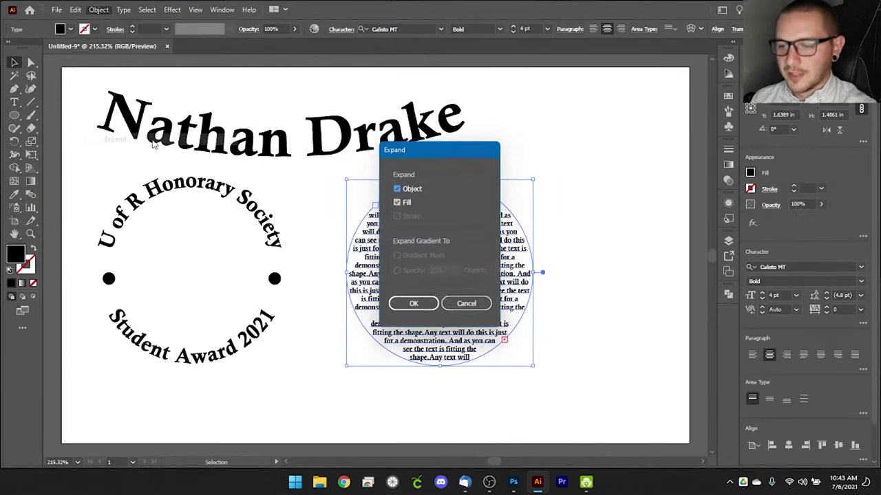
left_click(410, 305)
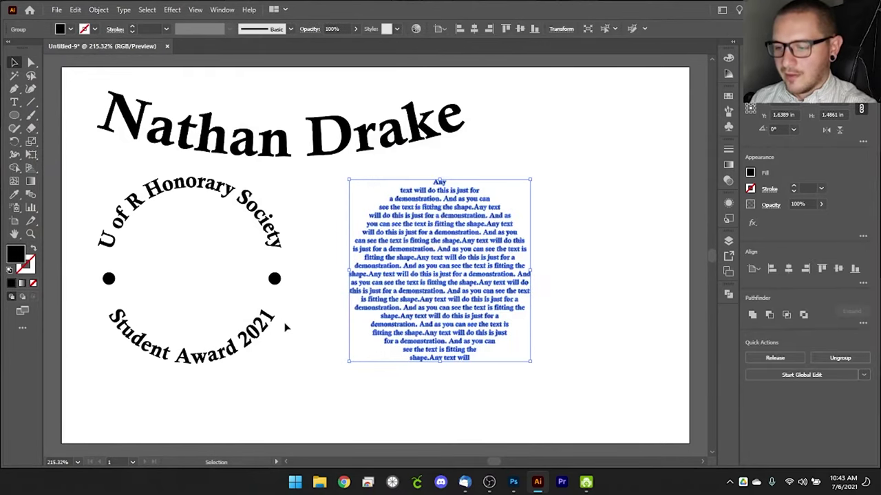
left_click(583, 276)
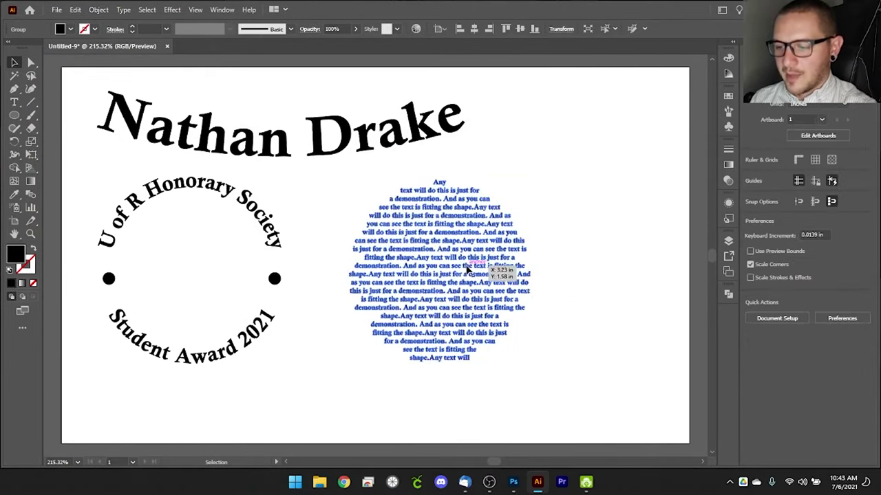
left_click(490, 318)
left_click(582, 351)
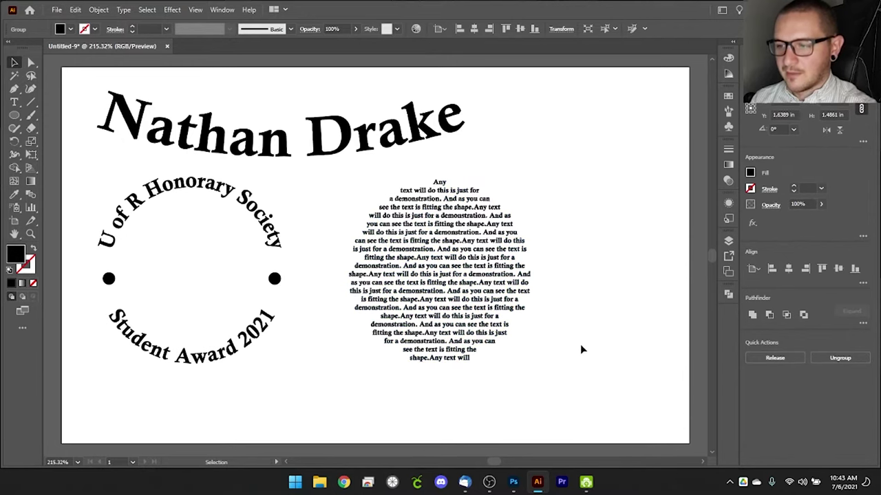
- Move the expanded circular text block into the artboard's upper-right corner, beside the warped name, and deselect it
left_click(474, 301)
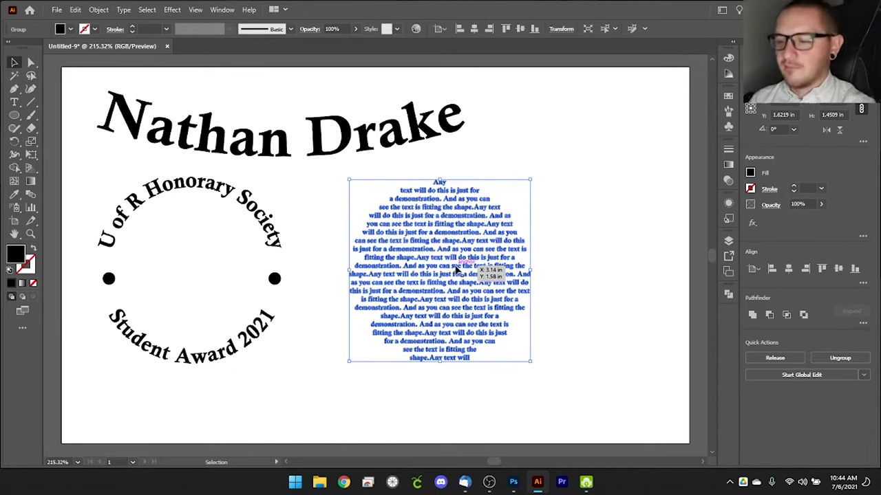
left_click(566, 221)
left_click(496, 337)
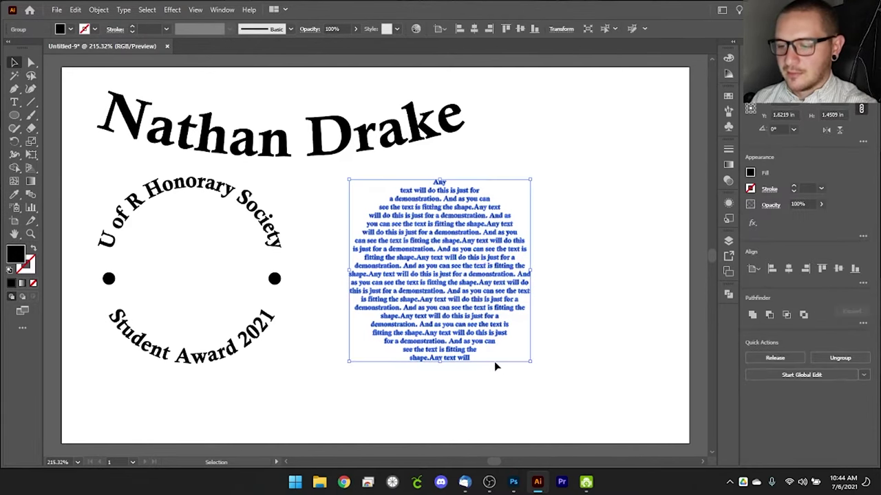
left_click(508, 365)
left_click(425, 303)
left_click_drag(426, 302, 571, 195)
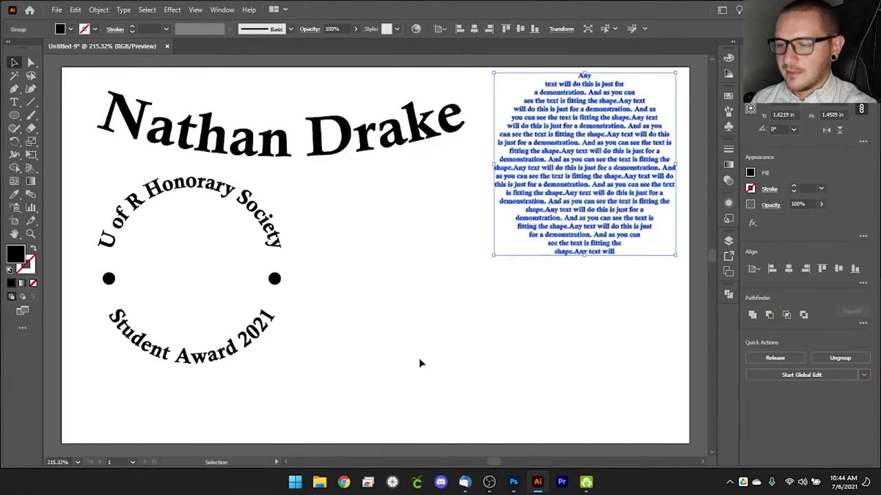
left_click(414, 265)
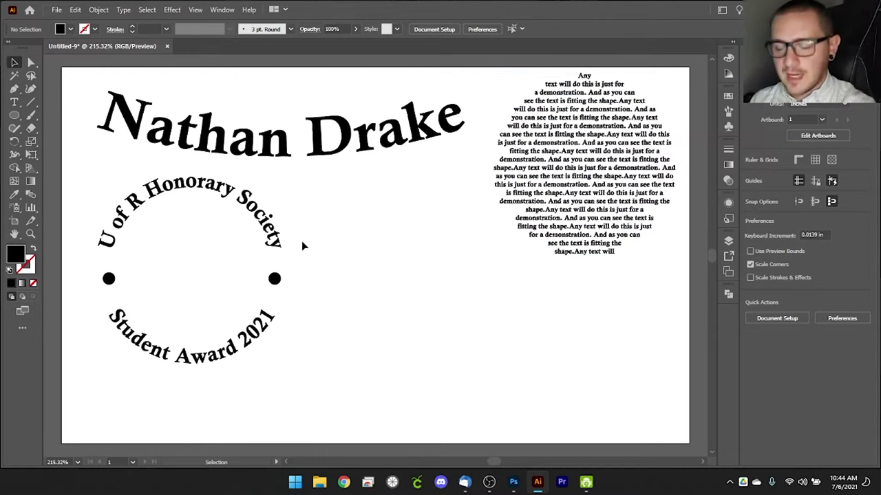
- Draw a black circle 1.75 in wide in the empty area beside the badge and shift it slightly toward the badge
left_click(256, 210)
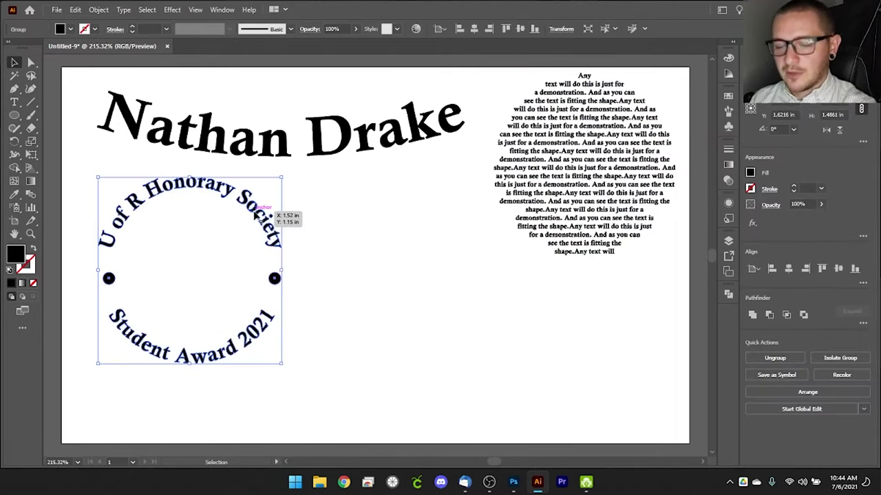
left_click(404, 242)
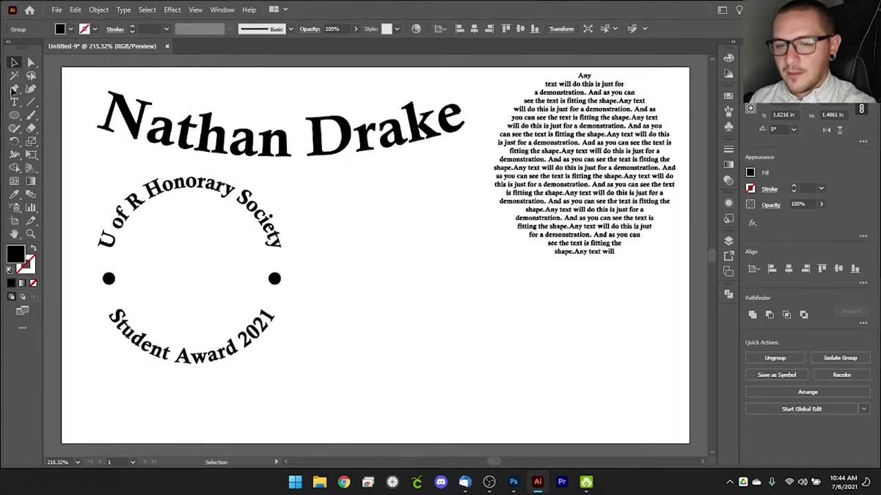
key("l")
left_click_drag(335, 203, 525, 422)
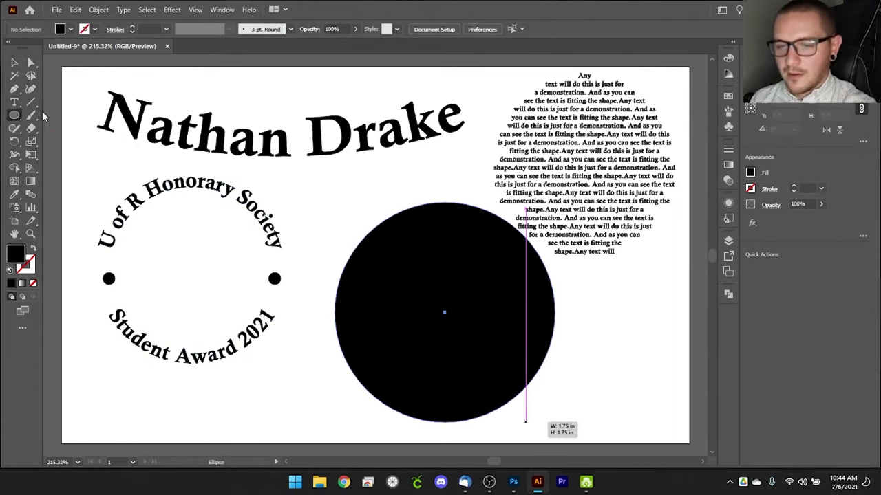
key("v")
left_click_drag(425, 277, 400, 272)
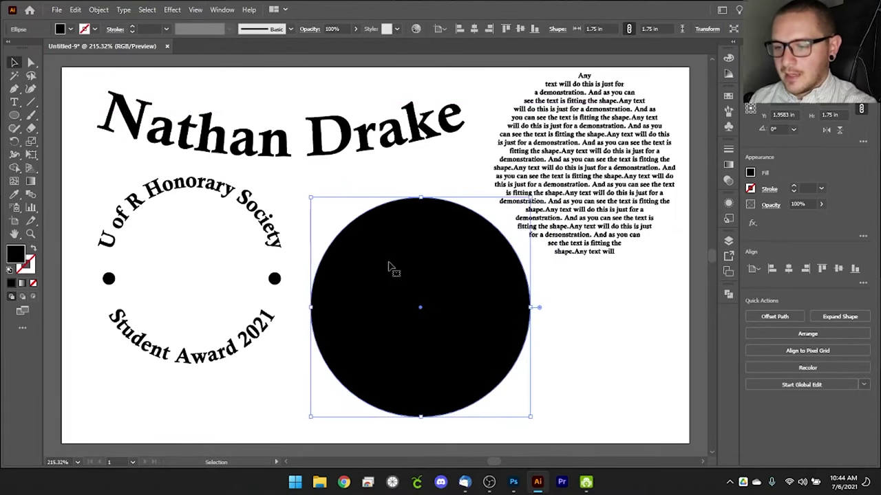
- Duplicate the circular badge group just below the original and fill the copy with white (FFFFFF)
left_click(268, 227)
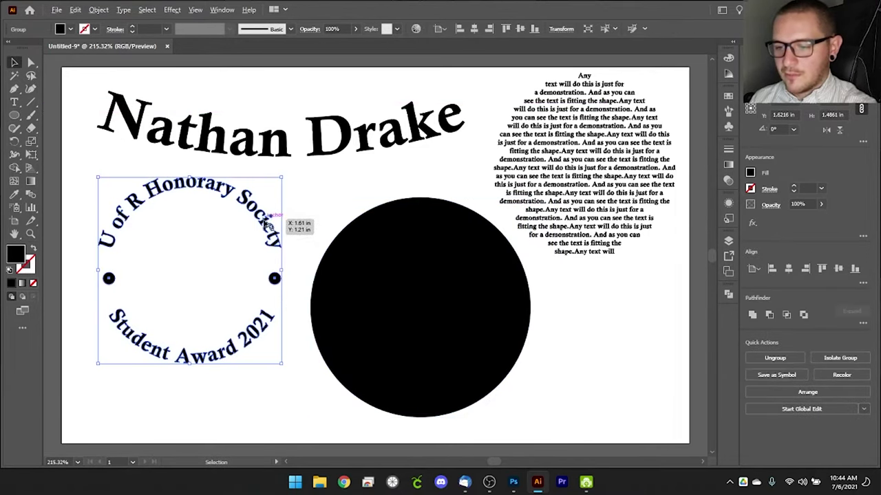
left_click_drag(269, 227, 266, 273)
scroll(291, 326, "down", 3)
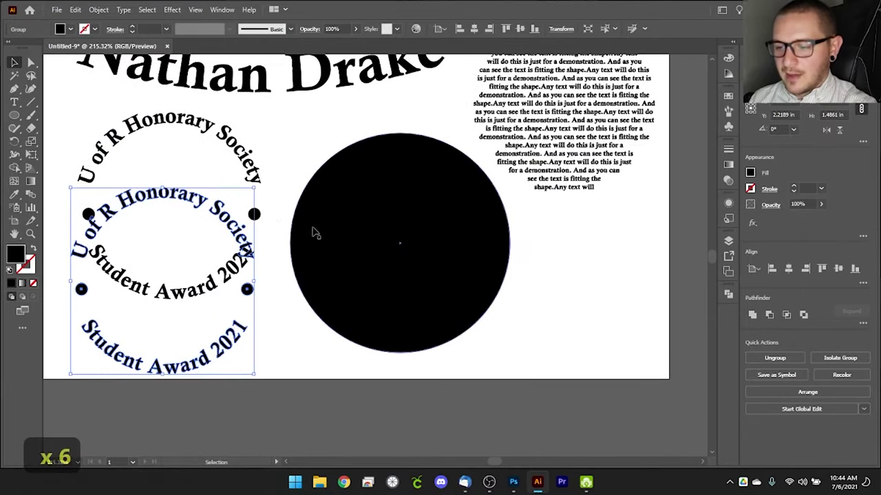
left_click(60, 29, "shift")
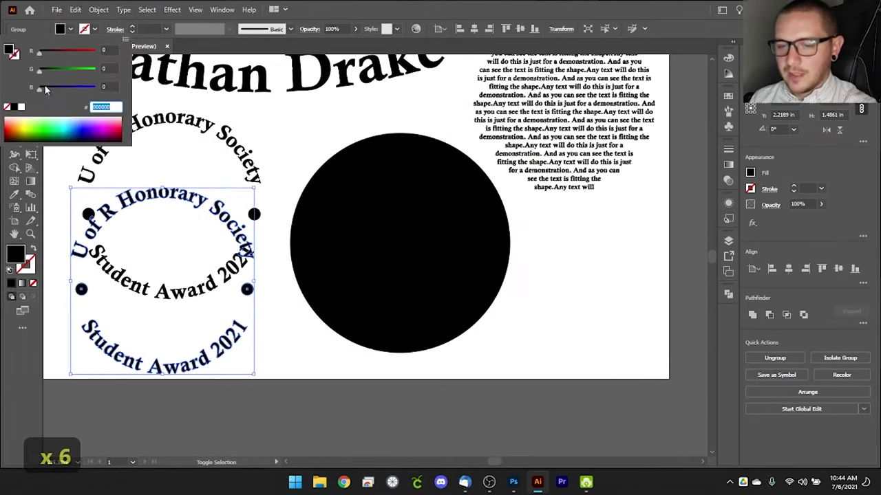
left_click(20, 108)
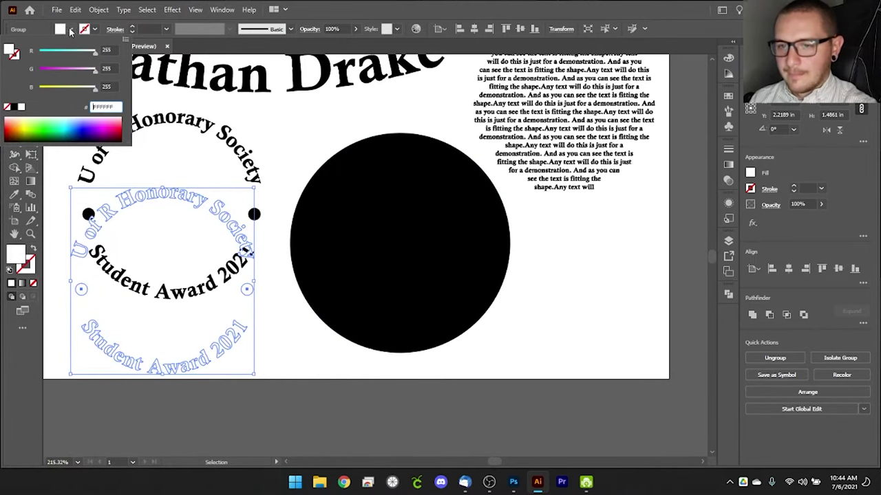
- Center the white badge copy and the black circle on each other both ways, and move them clear of the original badge
left_click(339, 205, "shift")
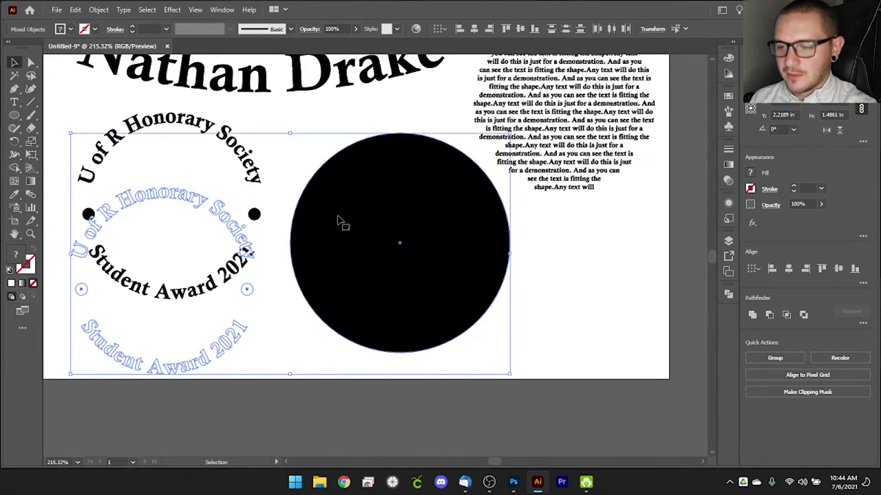
left_click(474, 29)
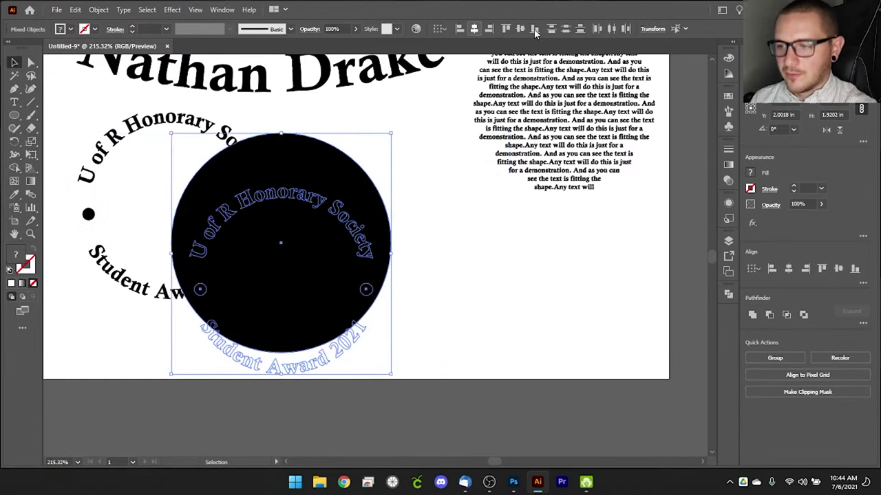
left_click(519, 28)
key("ctrl+minus")
key("ctrl+equal")
key("ctrl+minus")
left_click(427, 244)
scroll(428, 245, "up", 1)
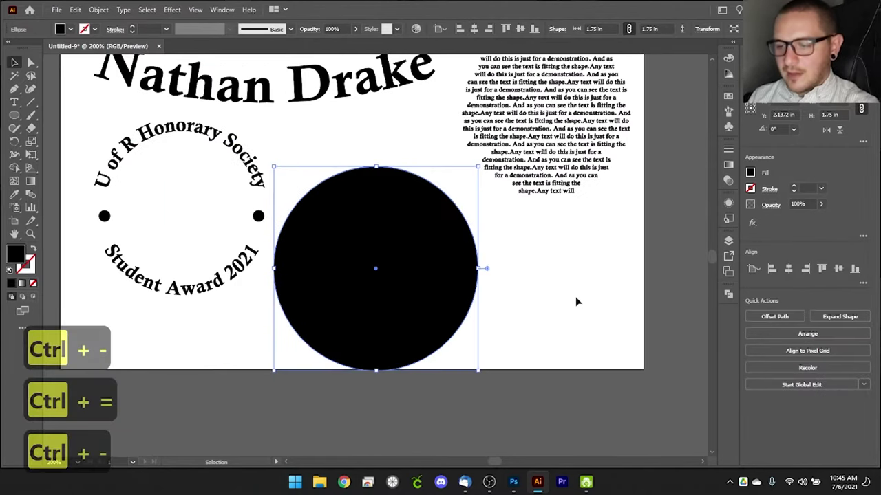
left_click(575, 297)
- Send the black circle backward four times, behind the white badge copy
left_click(329, 297)
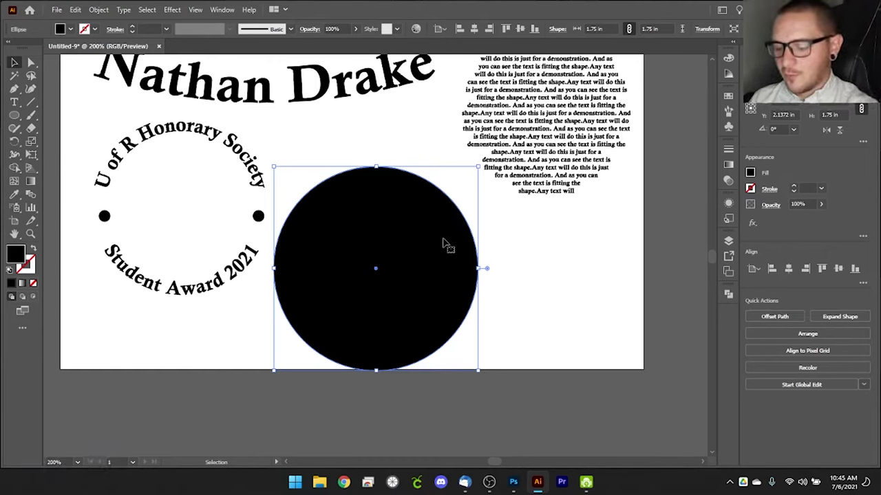
key("a")
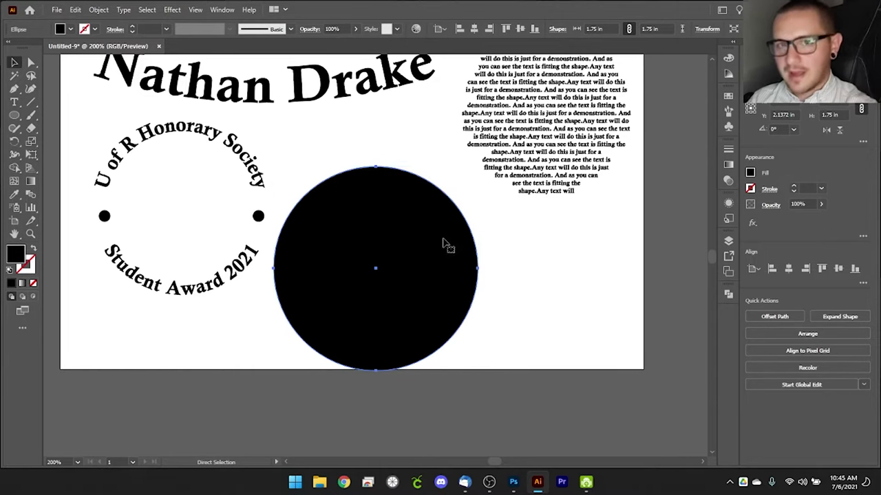
key("ctrl+bracketleft")
key("ctrl+bracketleft")
key("ctrl+bracketleft")
key("ctrl+bracketleft")
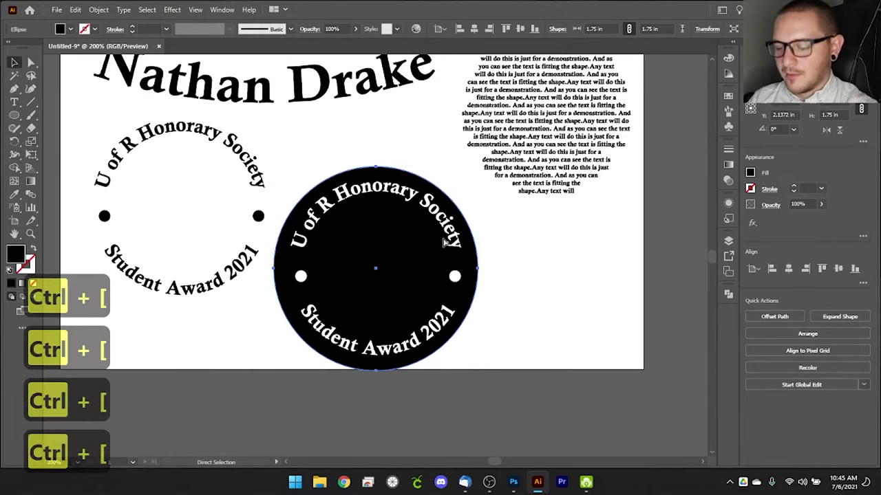
key("v")
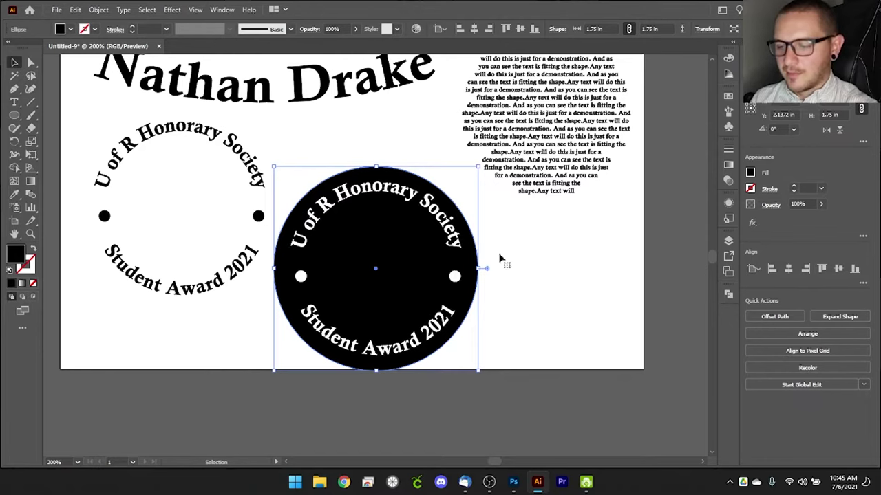
- Undo the four backward moves of the black circle in the stacking order and deselect it
key("ctrl+z")
key("ctrl+z")
key("ctrl+z")
key("ctrl+z")
left_click(533, 273)
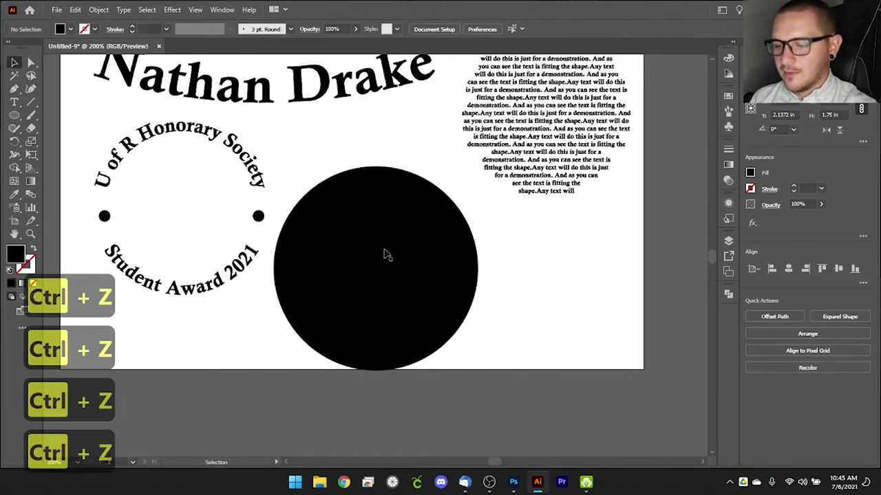
- Send the black circle to the back of the stacking order and deselect it
left_click(384, 230)
right_click(386, 220)
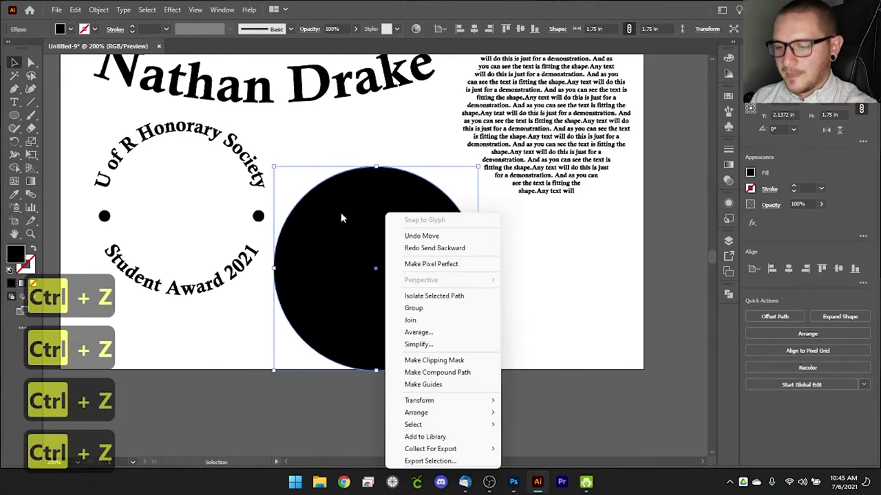
mouse_move(433, 412)
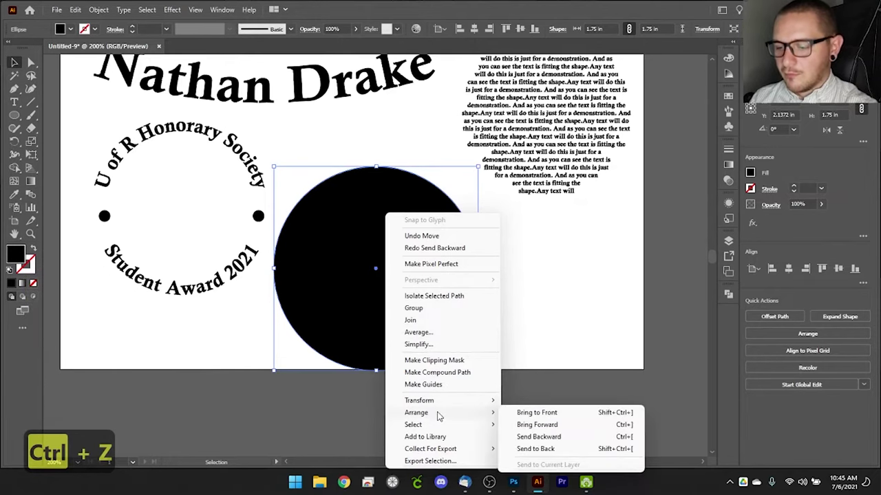
left_click(534, 450)
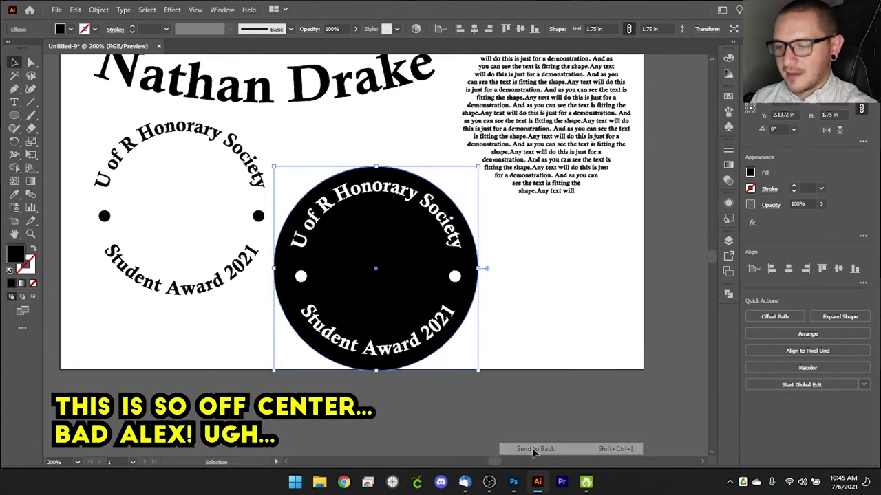
left_click(538, 271)
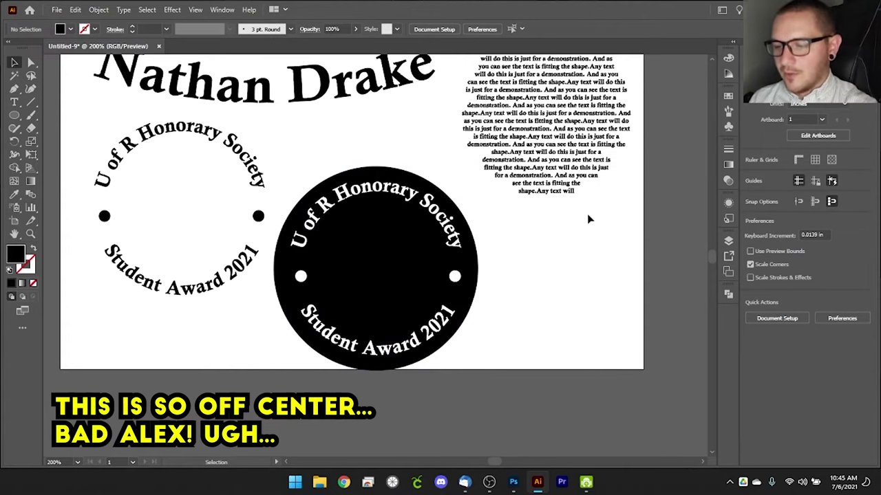
- Select the black circle with its white badge lettering, shift both slightly away from the original badge, and apply the Pathfinder Trim operation
left_click_drag(489, 339, 433, 211)
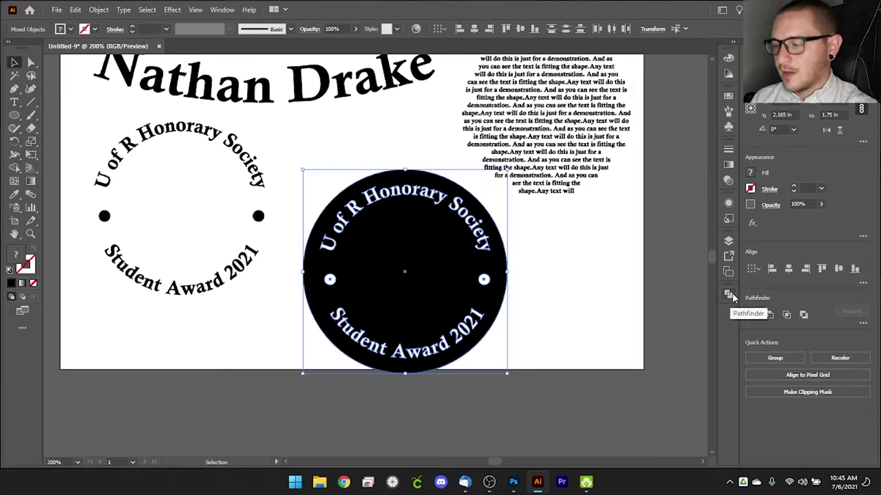
left_click(227, 10)
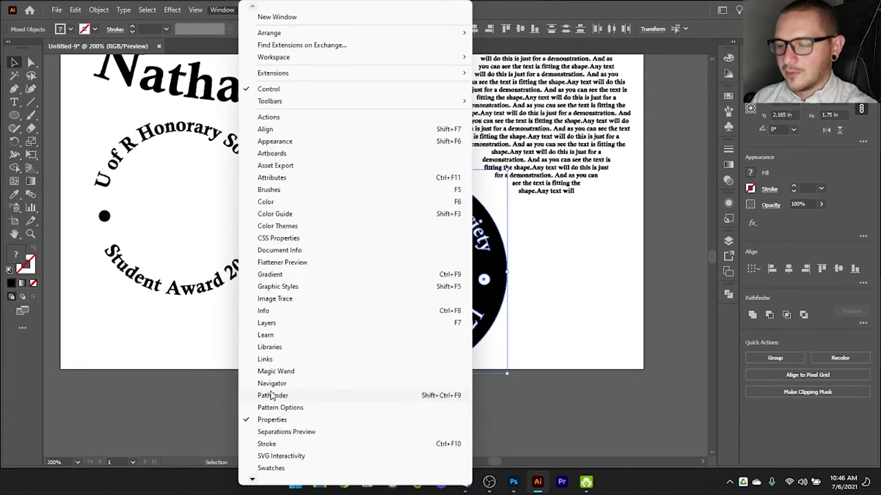
left_click(729, 323)
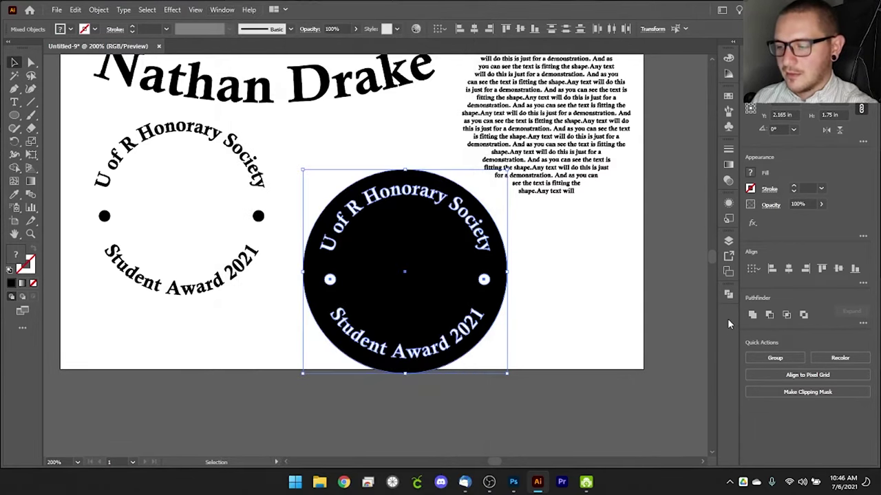
left_click(728, 295)
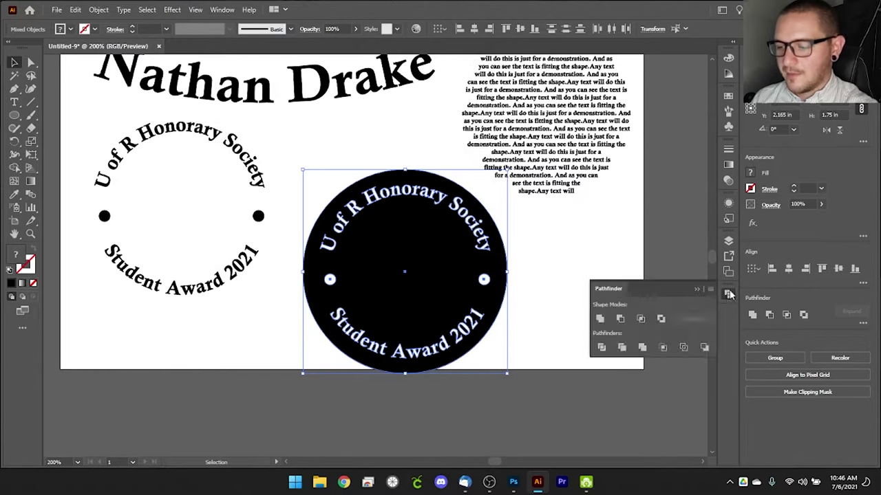
left_click(622, 349)
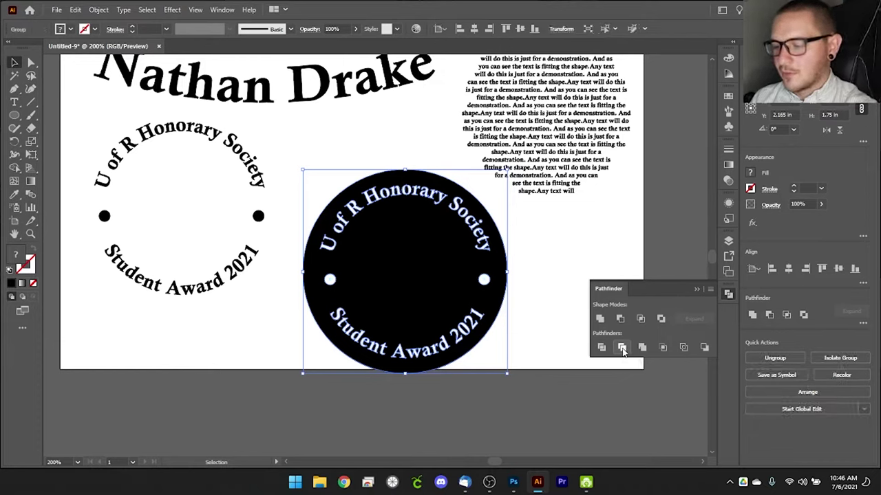
left_click(697, 289)
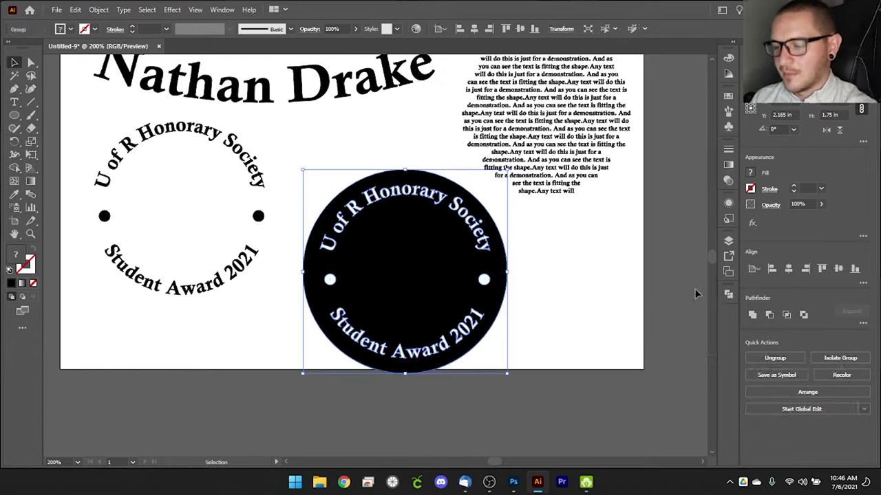
- Ungroup the trimmed black badge and deselect its parts
right_click(441, 265)
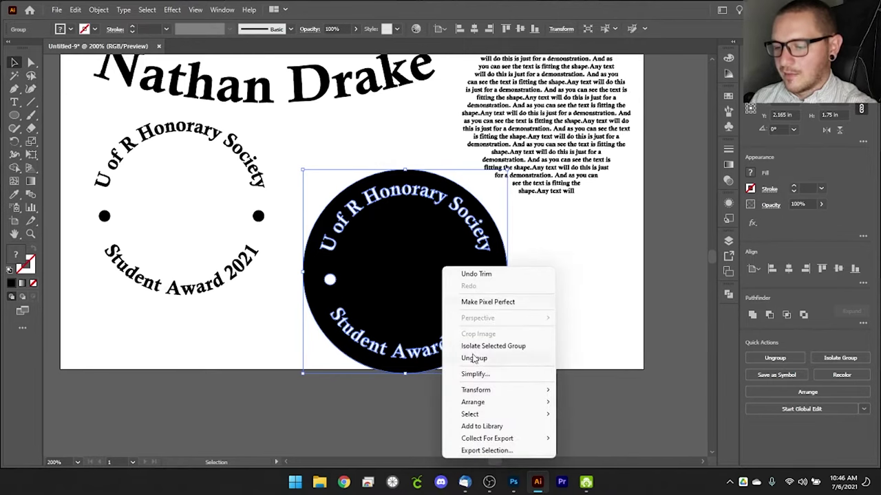
left_click(473, 359)
left_click(567, 302)
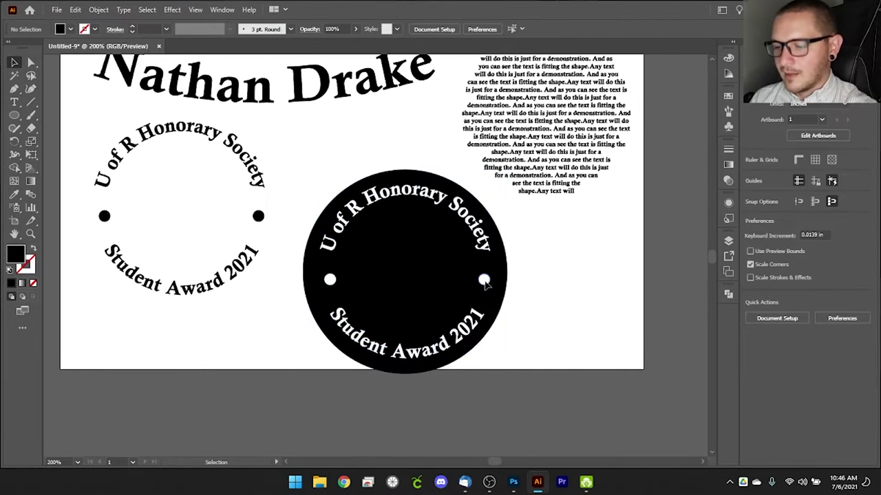
- Select a white dot in the black badge, extend the selection to everything with the same fill color, and delete it
left_click(483, 280)
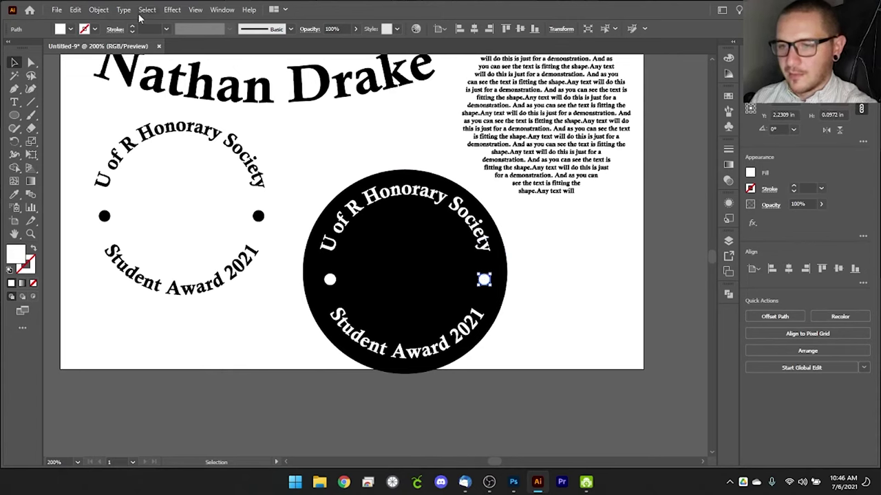
left_click(144, 11)
mouse_move(181, 115)
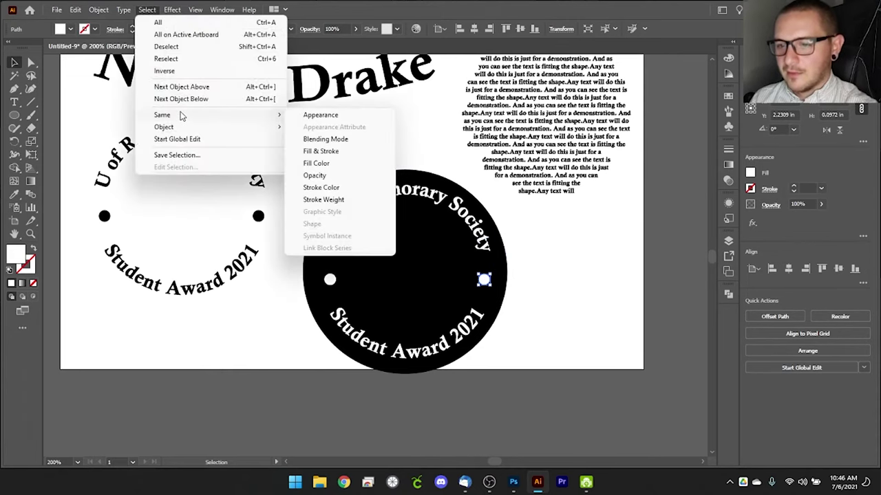
left_click(317, 163)
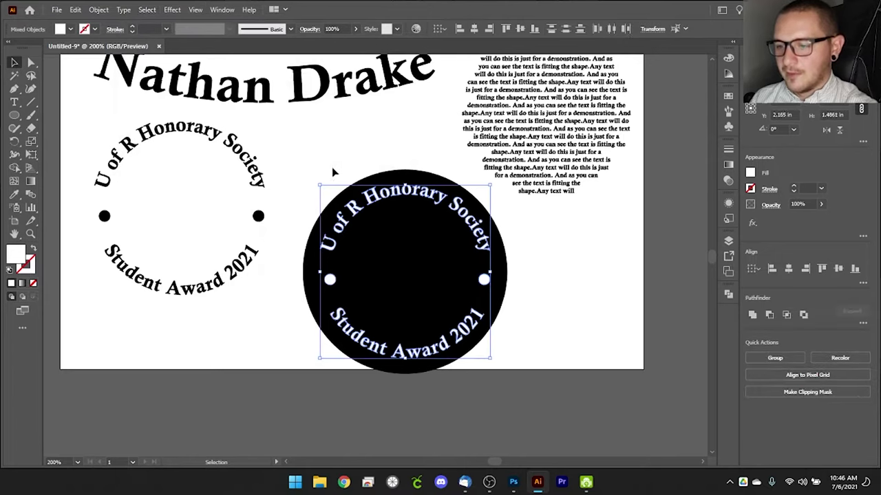
key("Delete")
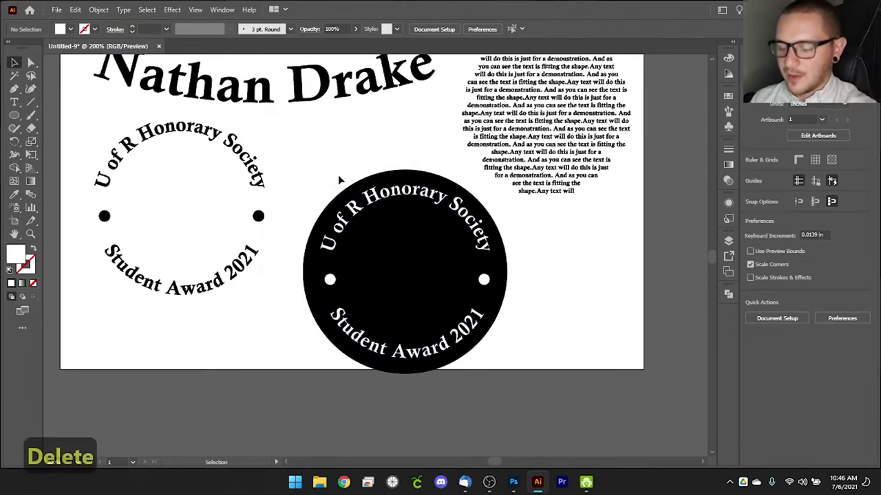
- Select the whole cut-out black badge, move it off the artboard onto the canvas below, and deselect it
left_click_drag(511, 376, 313, 195)
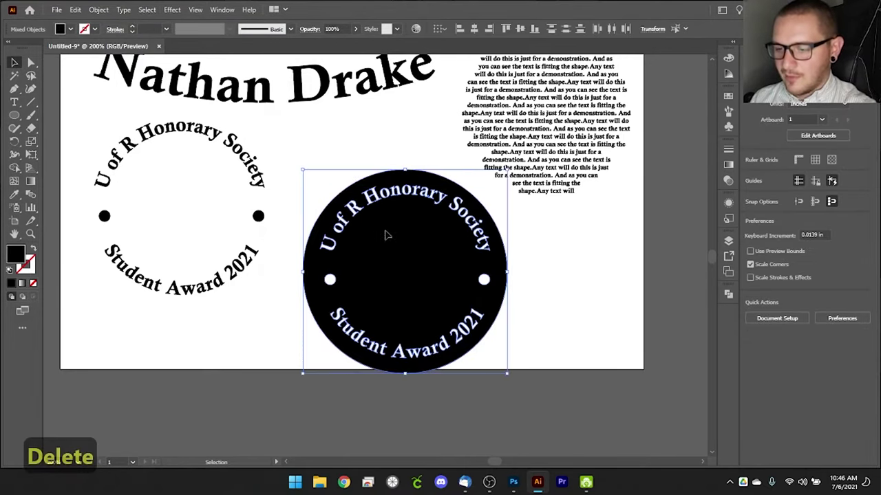
left_click_drag(420, 256, 350, 301)
key("space")
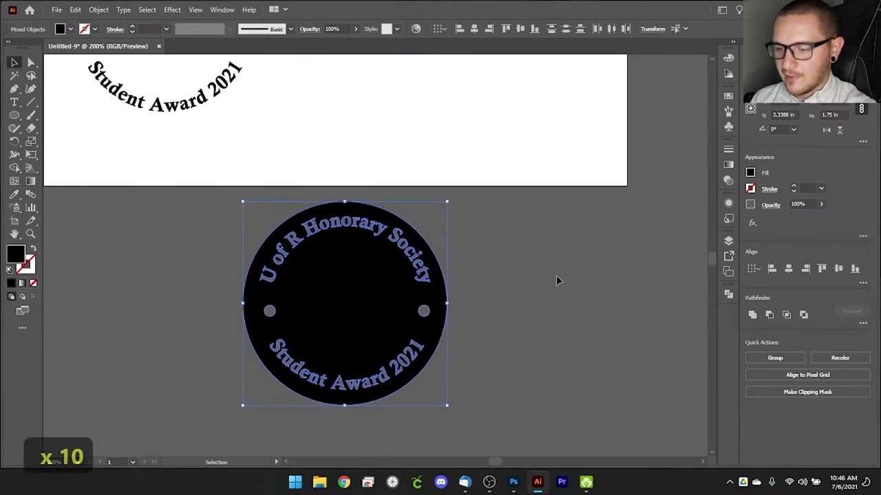
left_click(562, 277)
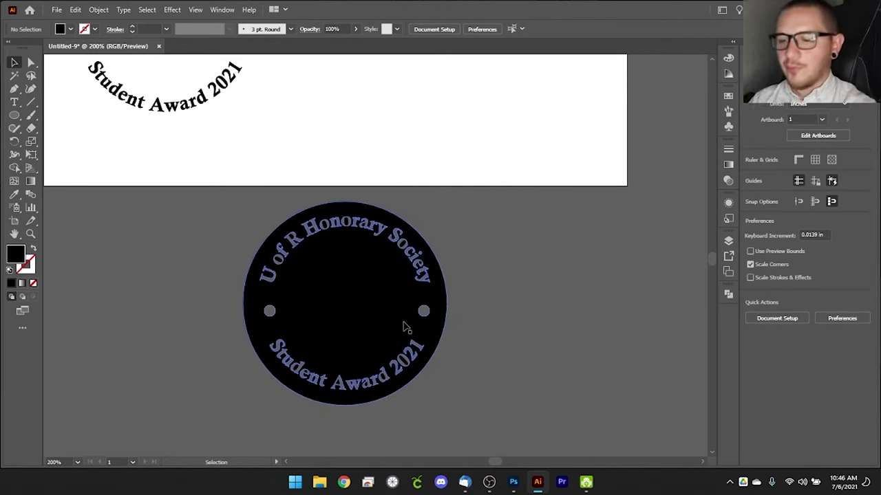
- Select all parts of the cut-out black badge and group them
key("ctrl+g")
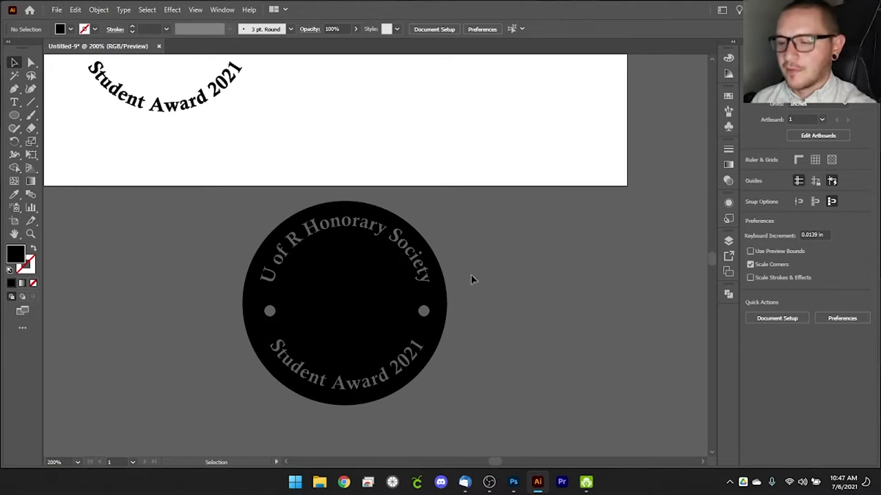
left_click_drag(213, 195, 199, 242)
key("ctrl+g")
- Move the grouped black badge back onto the artboard, beside the original badge and below the name
key("space")
left_click_drag(377, 293, 435, 125)
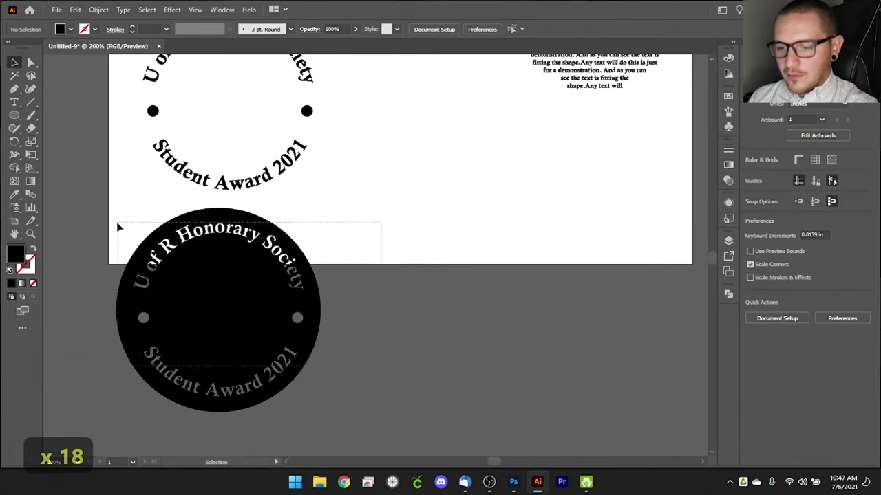
left_click_drag(118, 226, 452, 250)
key("space")
key("ctrl+minus")
key("ctrl+minus")
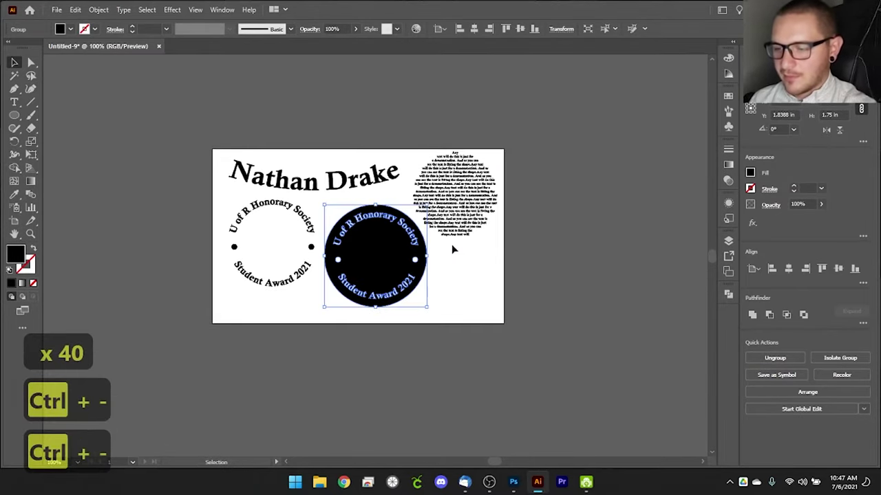
- Draw a black rectangle about 1.79 in tall on the empty canvas beside the artboard and deselect it
key("space")
left_click_drag(578, 279, 413, 248)
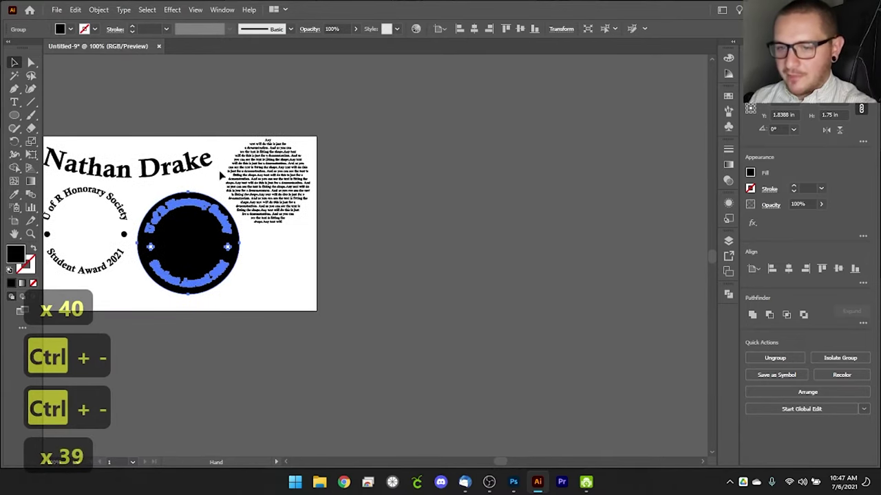
left_click(16, 117)
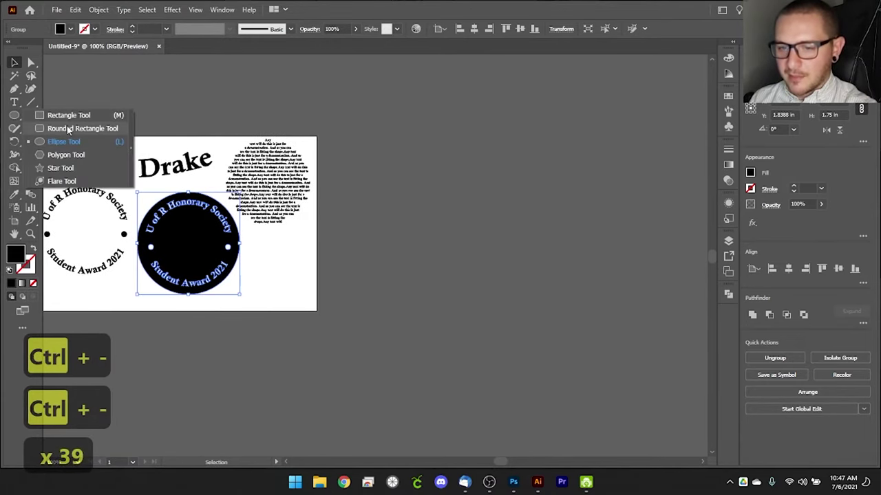
left_click(69, 116)
left_click_drag(415, 160, 617, 264)
left_click(15, 63)
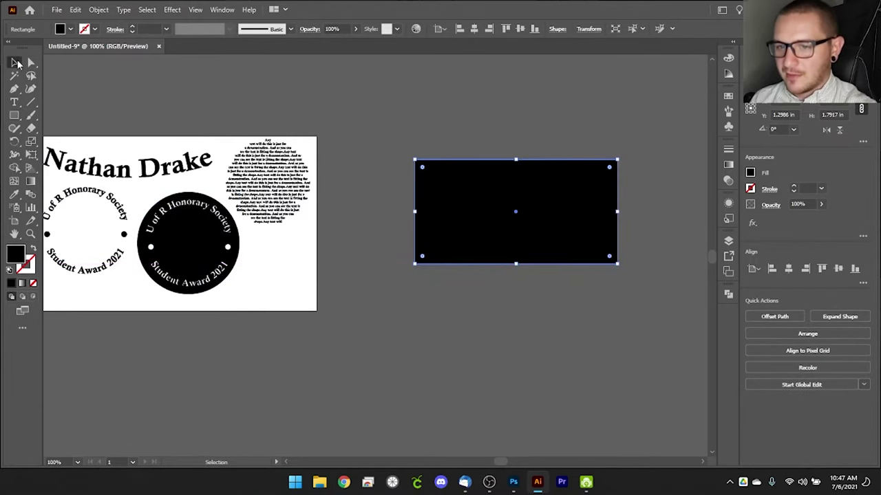
left_click(430, 127)
- Reposition the black rectangle and place a duplicate of it below, then clear the selection
left_click(497, 199)
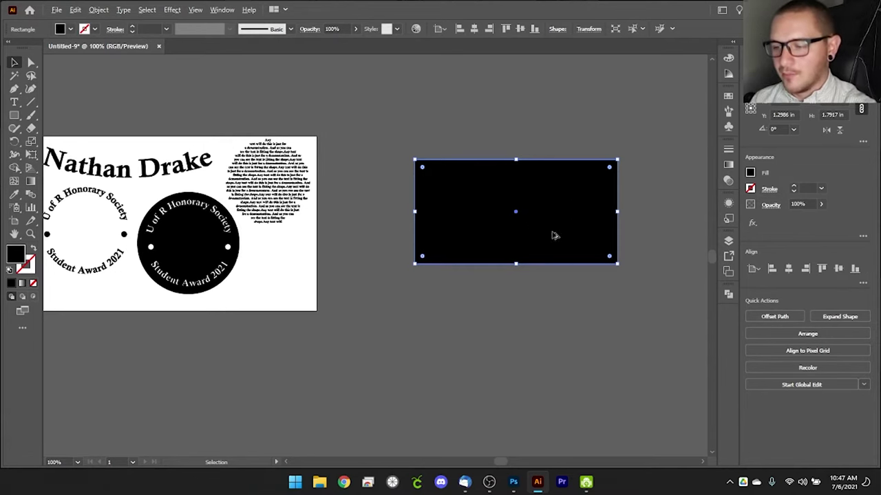
left_click_drag(554, 236, 560, 194)
left_click(556, 321)
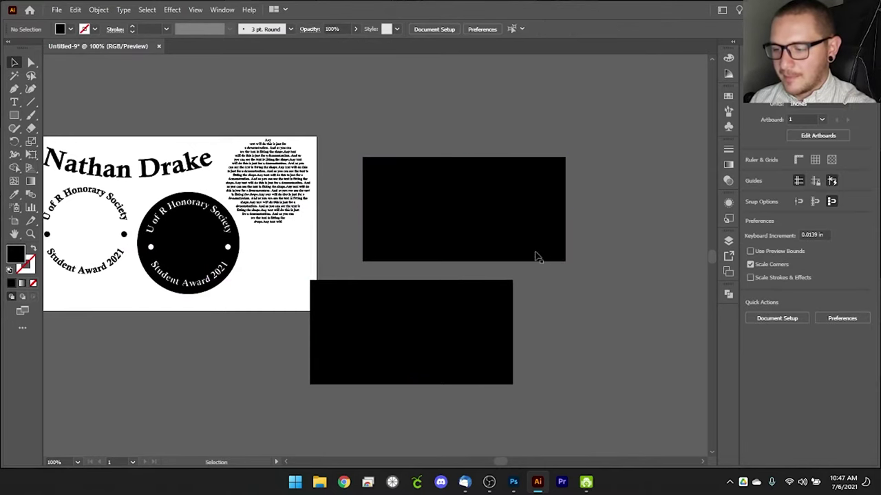
- Rotate the lower rectangle 90° to stand upright and place it under the upper rectangle's left end, forming an L shape
left_click(474, 351)
left_click_drag(527, 392, 363, 434)
left_click_drag(392, 395, 390, 318)
left_click(493, 355)
- Nudge the horizontal rectangle slightly right so its left edge lines up with the upright one
left_click(541, 230)
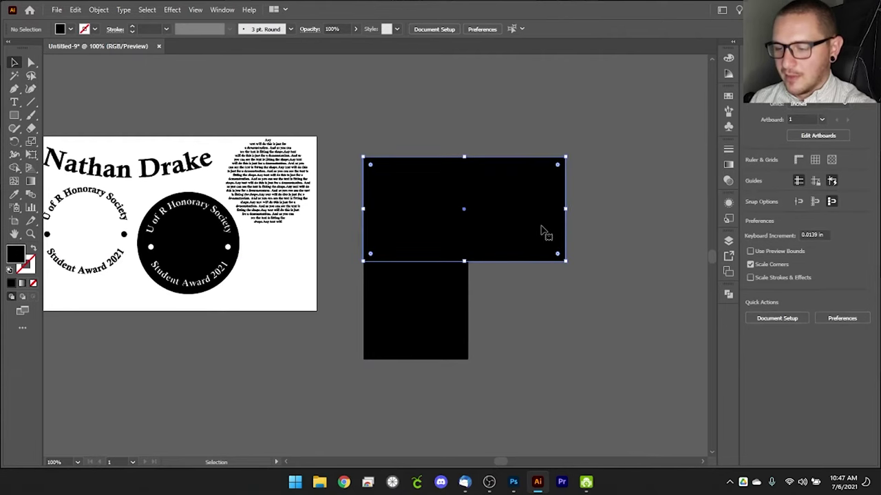
key("Right")
key("ctrl+h")
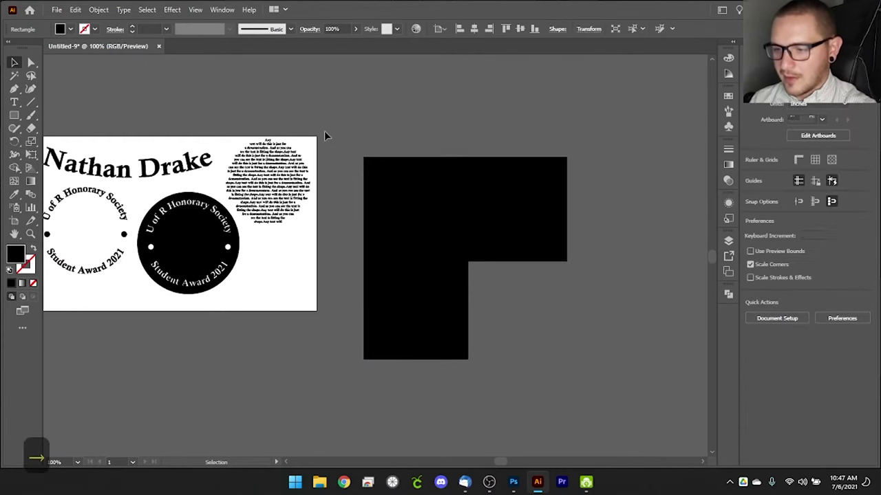
- Select both black rectangles, combine them into one L shape with Pathfinder Unite, and deselect the result
left_click(454, 313, "shift")
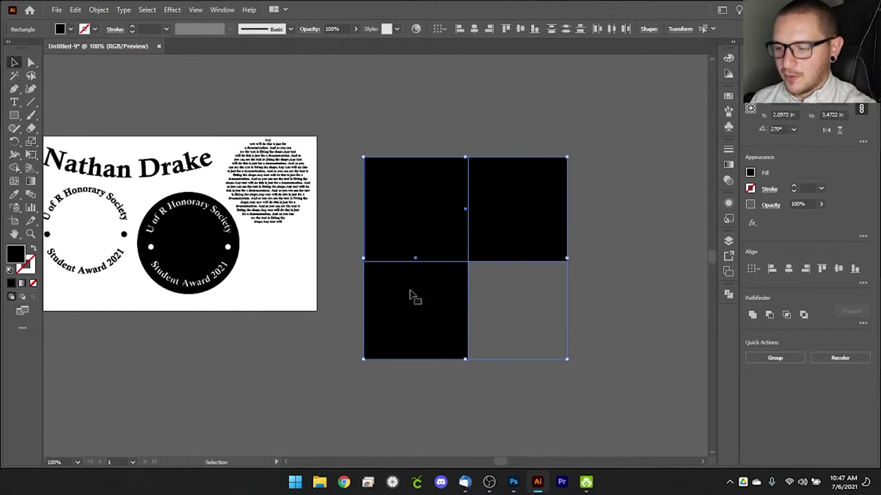
mouse_move(375, 335)
left_mouse_down()
mouse_move(503, 198)
mouse_move(467, 180)
mouse_move(496, 365)
left_mouse_up()
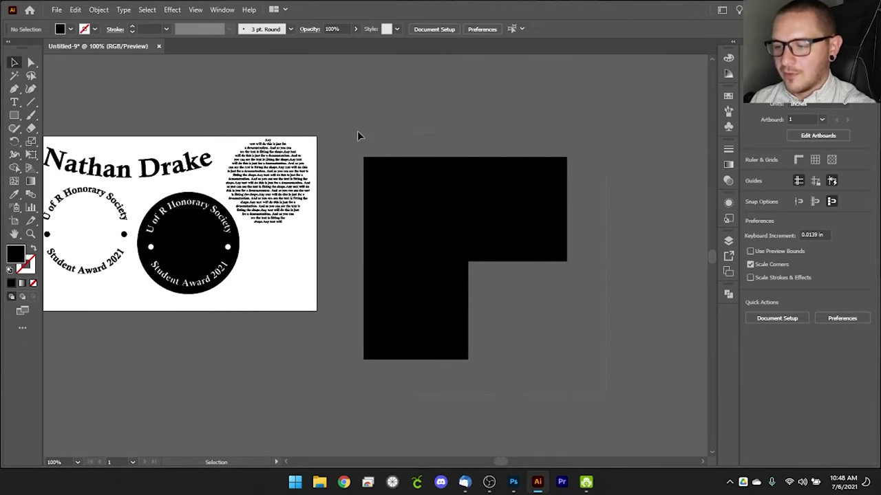
key("ctrl+z")
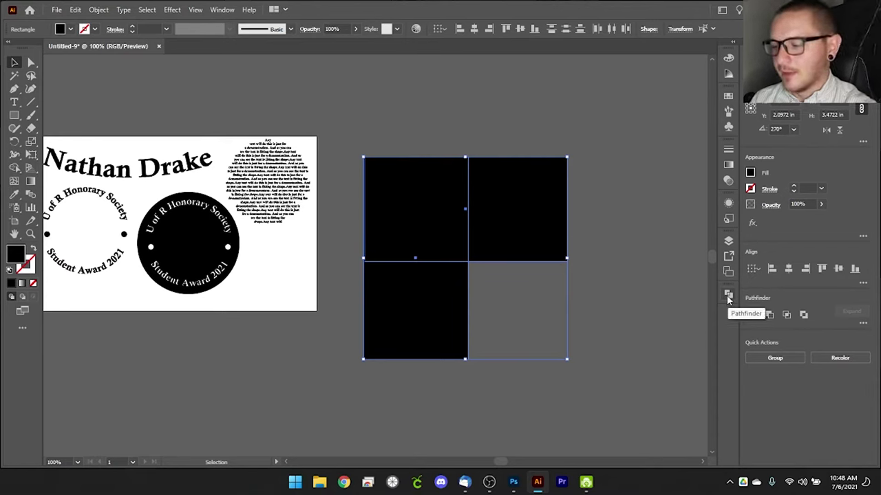
left_click(728, 295)
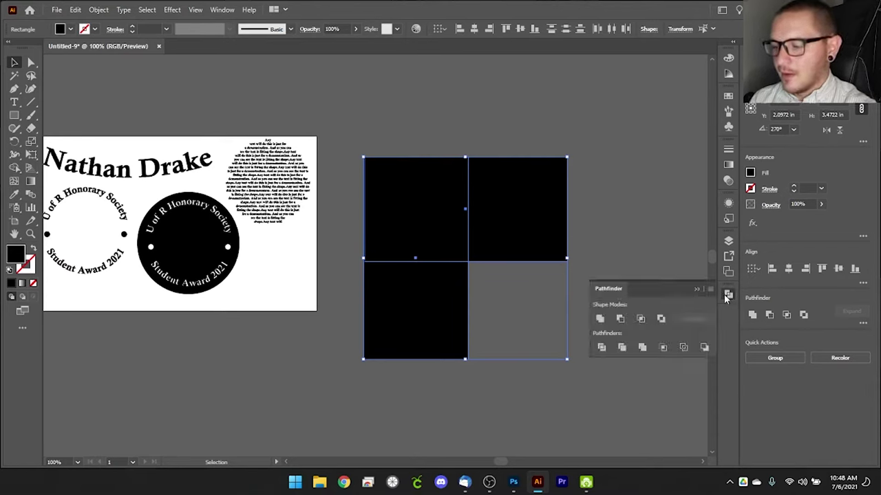
left_click(600, 320)
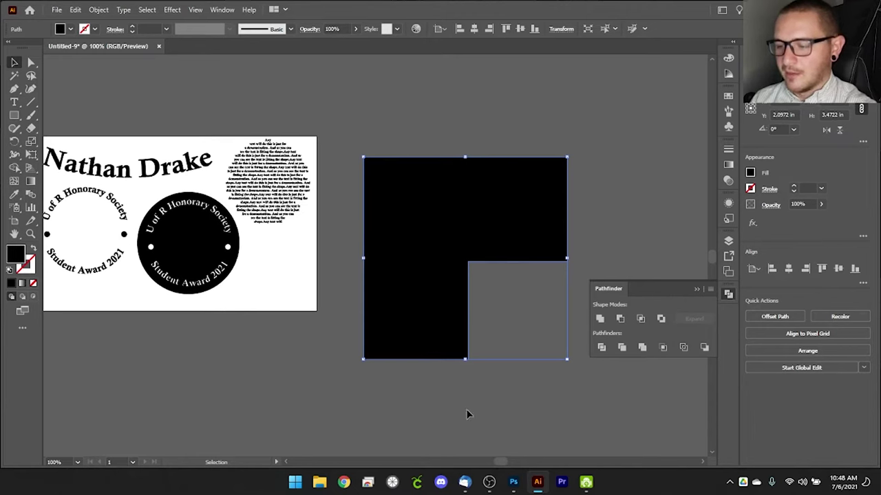
left_click(697, 289)
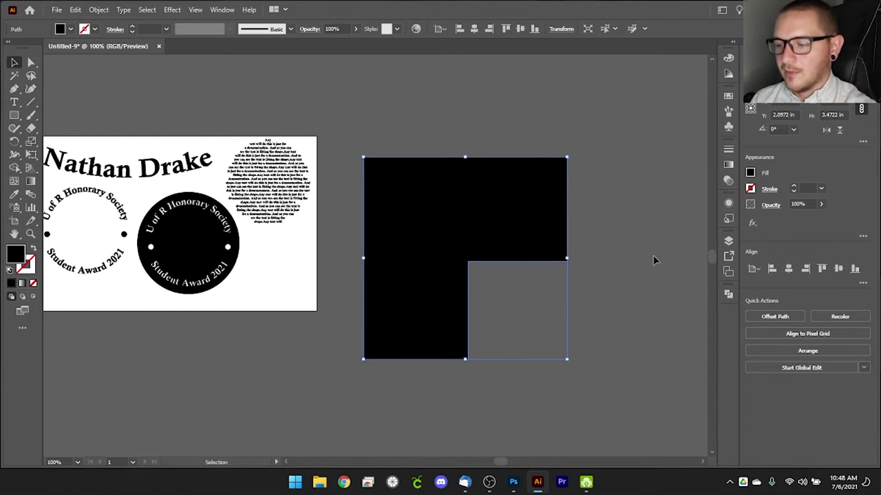
left_click(646, 261)
- Duplicate the L shape beside the original and rotate the copy 135° clockwise so that it partly overlaps the original
left_click_drag(603, 296, 485, 300)
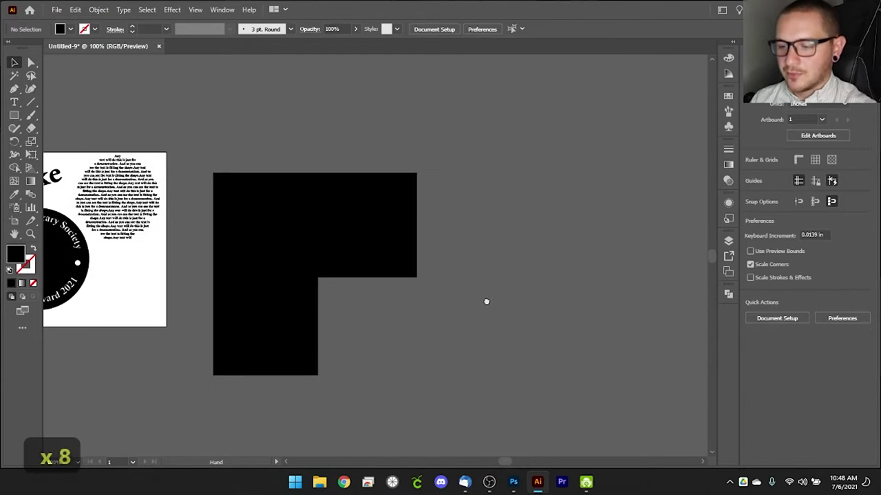
left_click(297, 249)
left_click_drag(315, 242, 449, 237)
left_click_drag(558, 165, 430, 404)
left_click(660, 361)
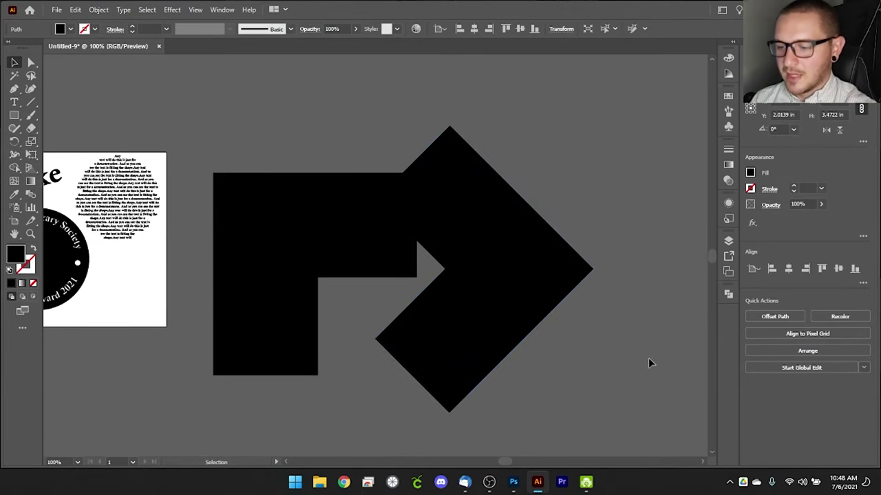
- Draw a black circle about 2.64 in across over the overlap of the two L shapes and deselect it
left_click_drag(14, 117, 53, 143)
left_click_drag(311, 82, 433, 234)
left_click(14, 63)
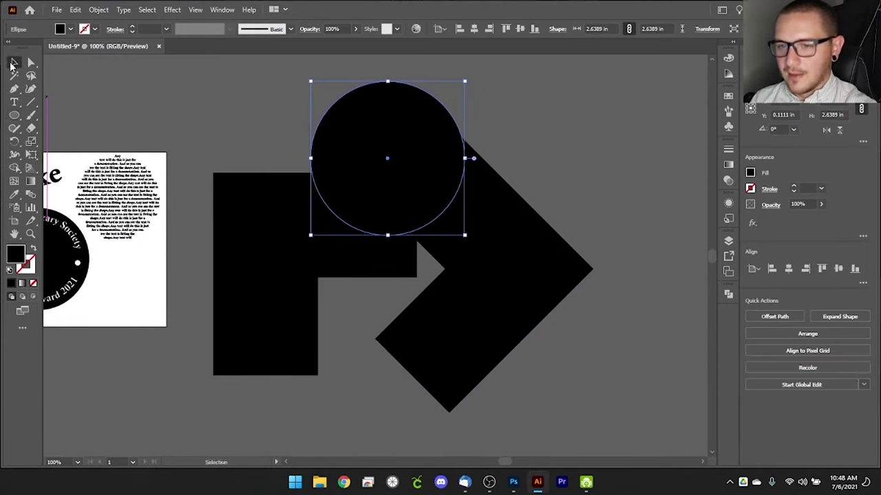
left_click(273, 124)
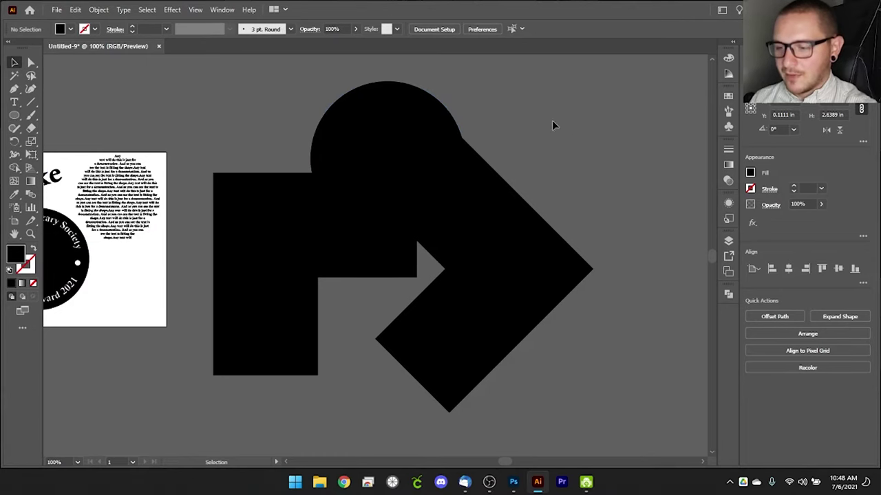
- Select the circle and both L shapes, shift them slightly down, and merge adjoining overlap regions inside the circle with the Shape Builder tool
key("ctrl+a")
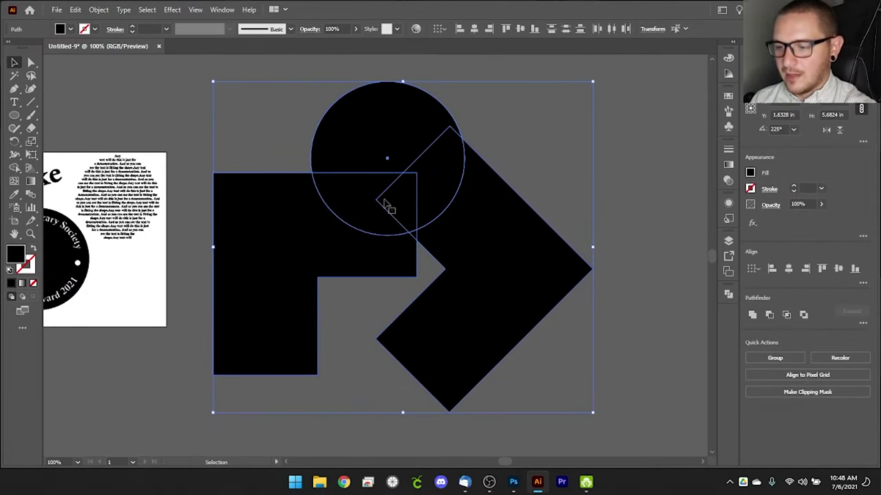
mouse_move(424, 171)
left_mouse_down()
mouse_move(399, 191)
mouse_move(424, 172)
left_mouse_up()
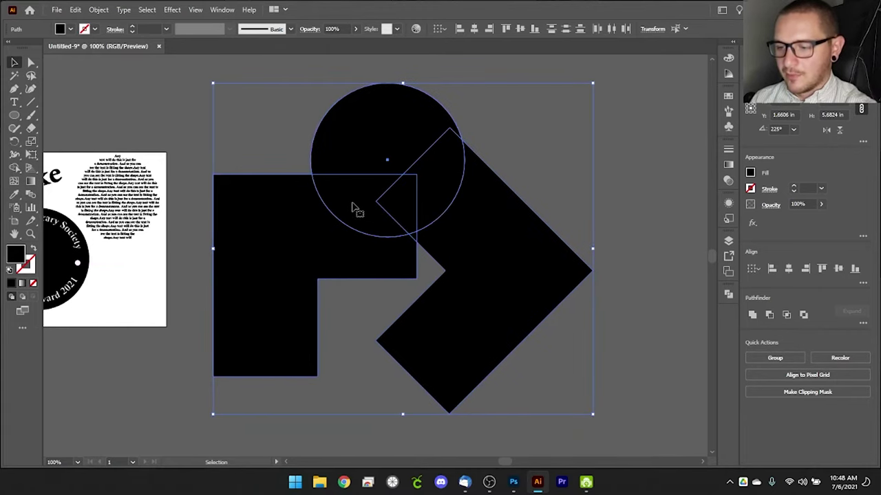
left_click(14, 167)
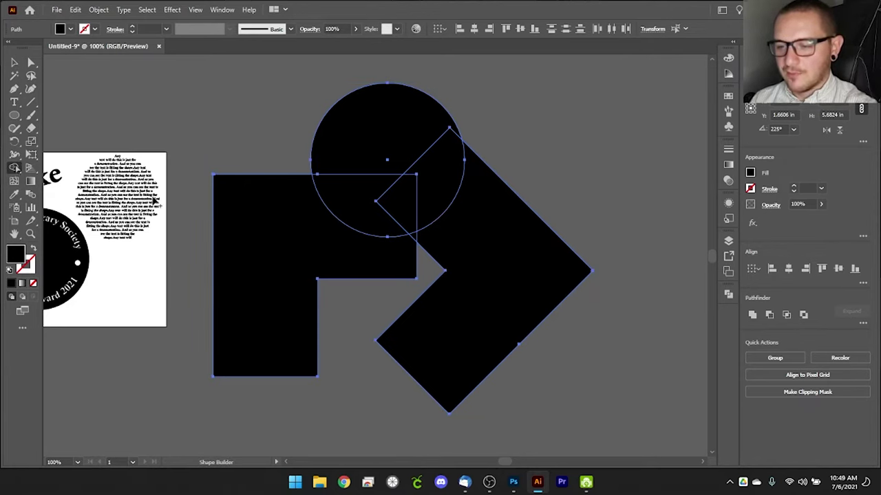
left_click(340, 185)
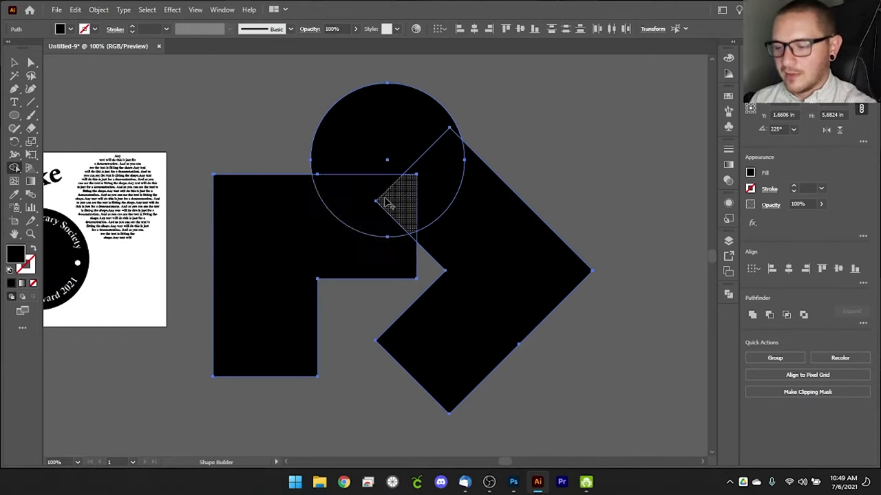
left_click(419, 178)
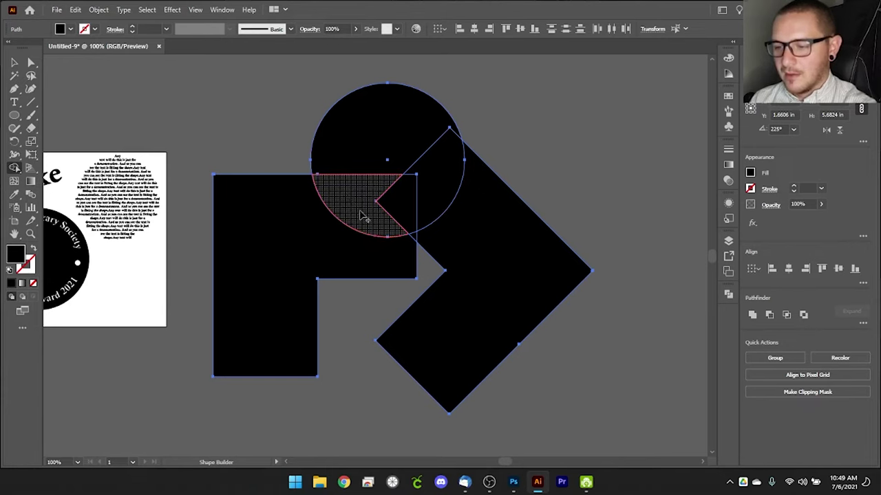
mouse_move(363, 215)
left_mouse_down()
mouse_move(393, 217)
mouse_move(432, 194)
mouse_move(438, 178)
left_mouse_up()
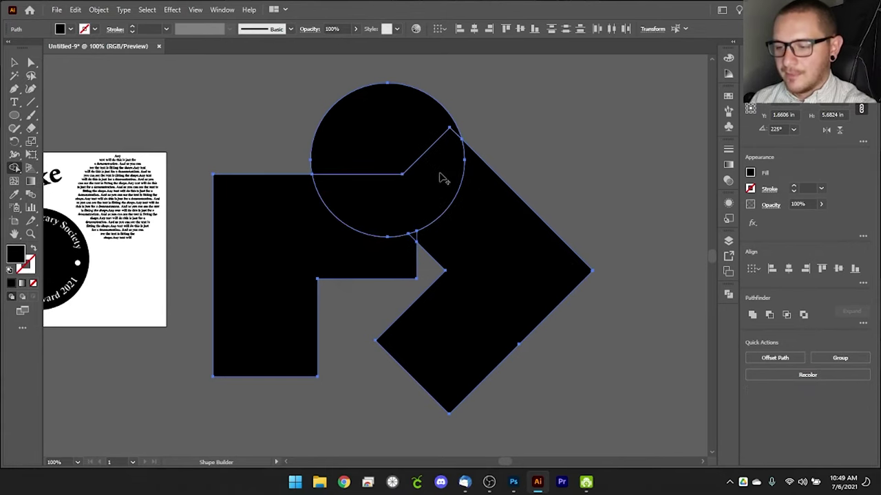
- Delete the circle's upper remainder and both L-shape remainders, keeping only the merged piece inside the circle
left_click(14, 62)
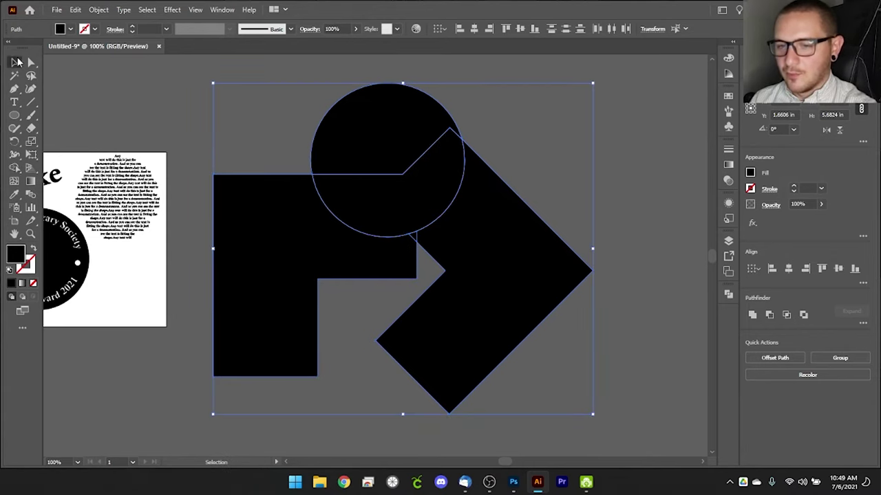
left_click(168, 113)
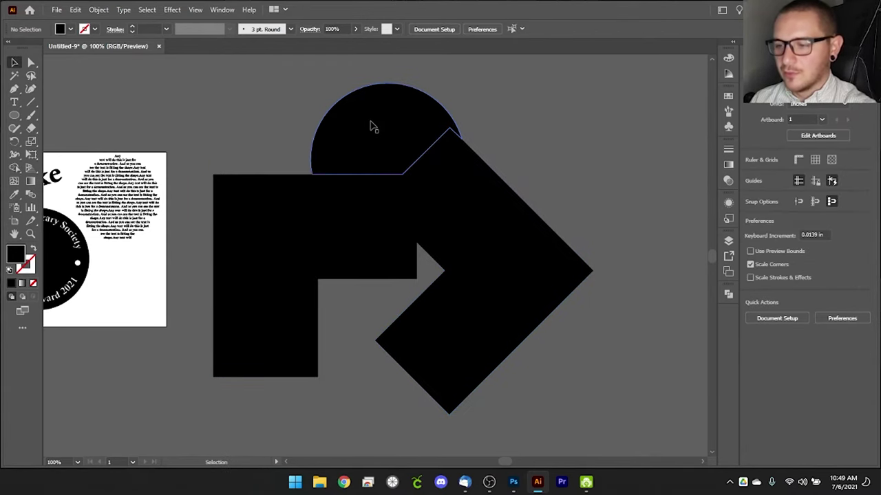
left_click(371, 126)
key("Delete")
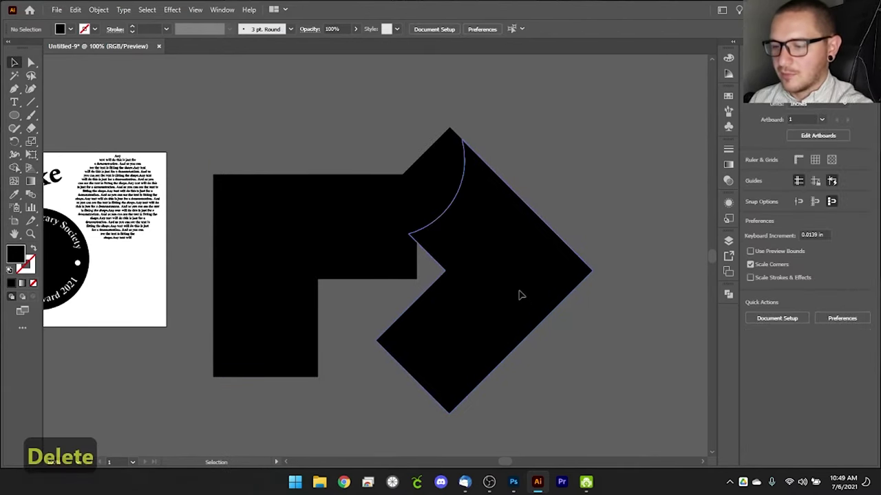
left_click(509, 289)
key("Delete")
left_click(286, 259)
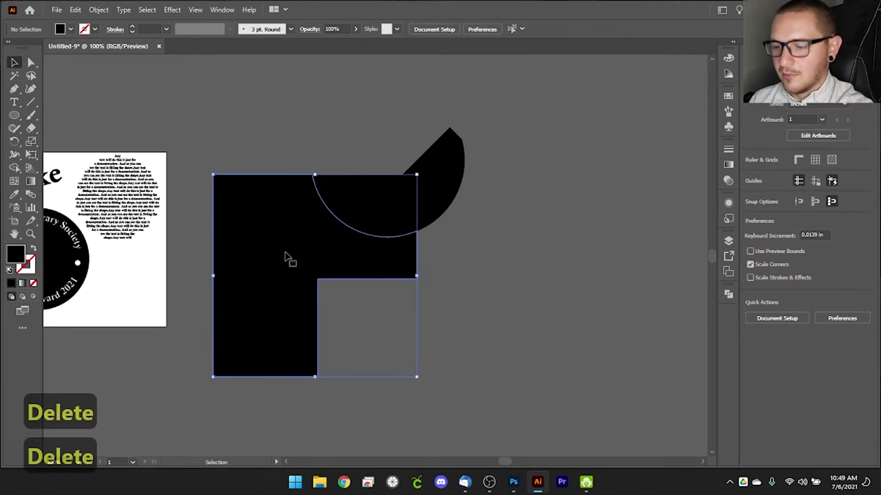
key("Delete")
- Shift the remaining merged piece slightly on the canvas and delete it
left_click(392, 220)
left_click_drag(395, 213, 384, 239)
left_click(371, 279)
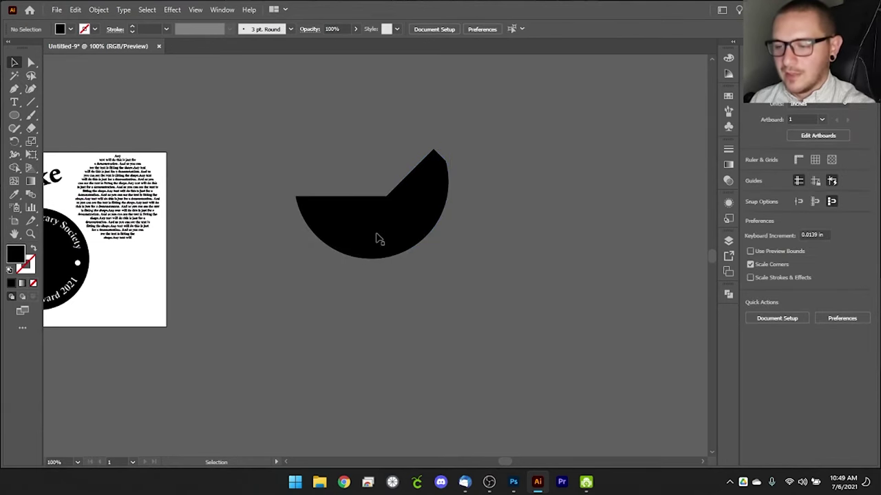
left_click_drag(377, 238, 391, 250)
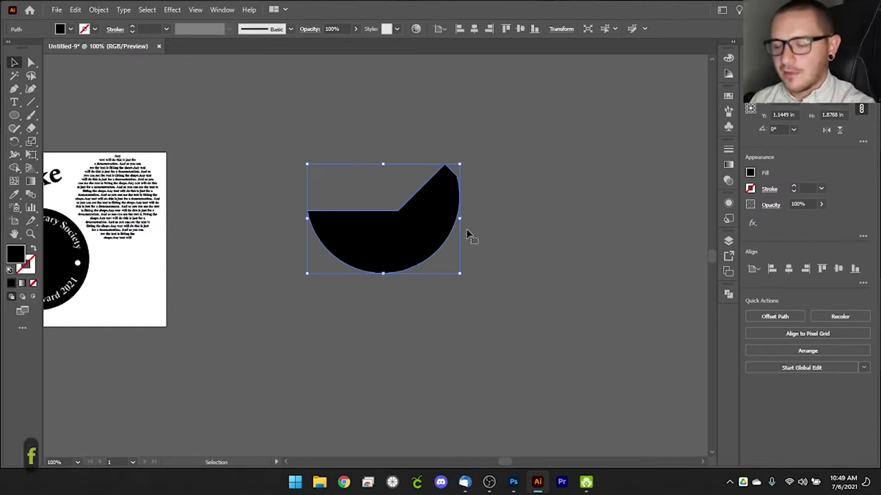
key("f")
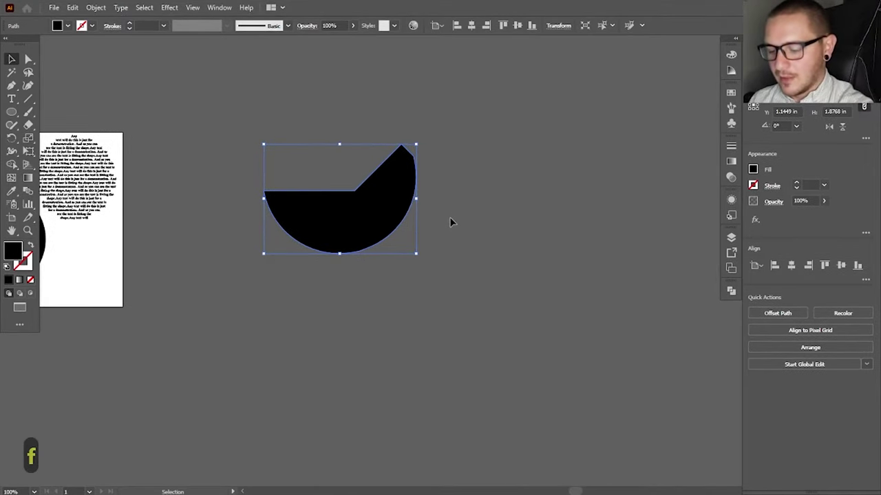
key("f")
key("f")
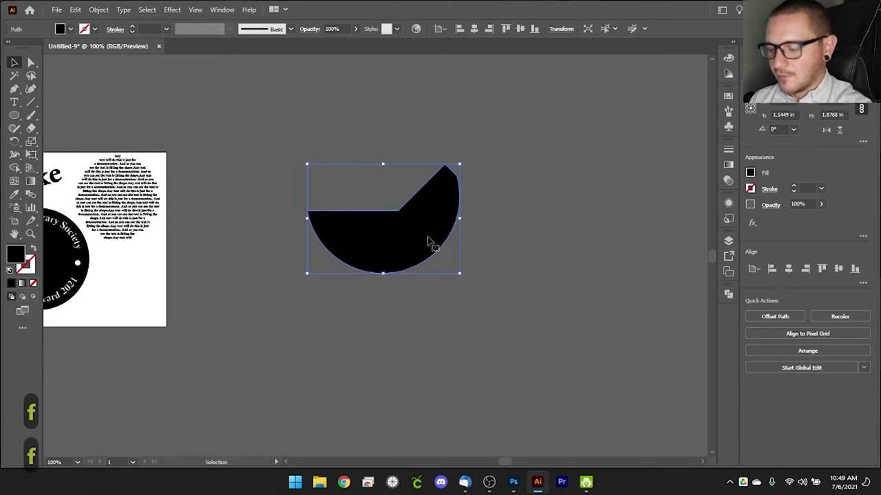
key("Delete")
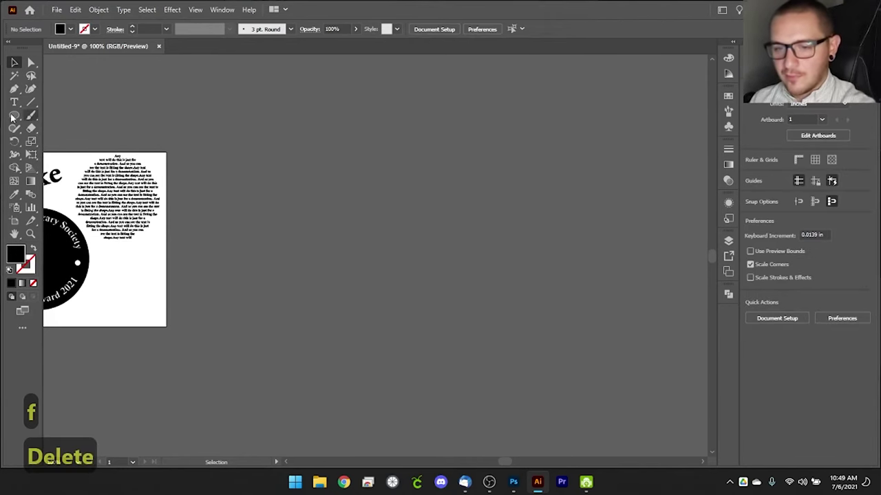
- Draw a black circle about 2.2 in across, duplicate it slightly down and to the right so they overlap, and select both
key("l")
left_click_drag(267, 148, 379, 263)
left_click(14, 63)
left_click_drag(335, 184, 357, 197)
left_click(464, 340)
left_click_drag(464, 340, 262, 150)
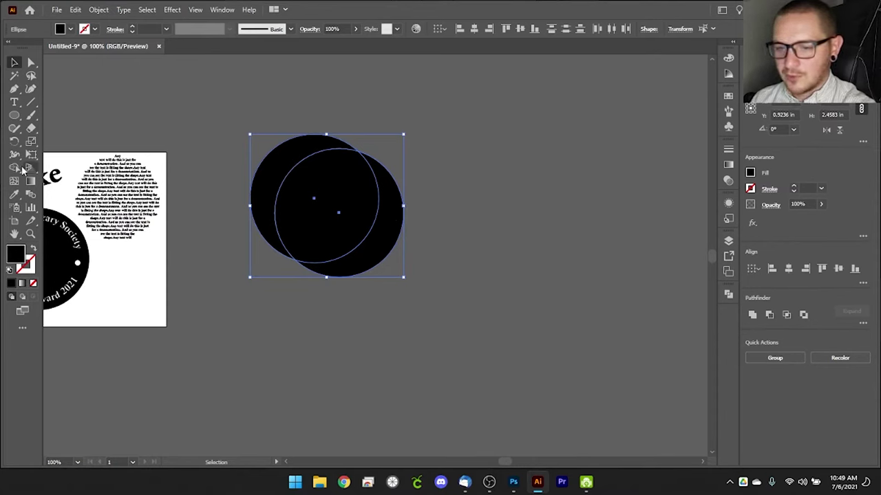
- Use the Shape Builder tool to merge the overlap with the upper-left region, leaving a separate crescent, and deselect the shapes
left_click(14, 169)
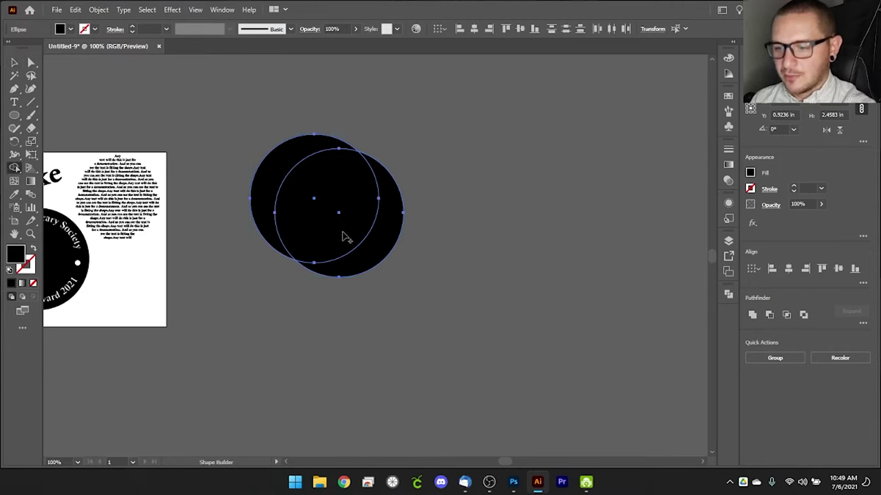
left_click(388, 212)
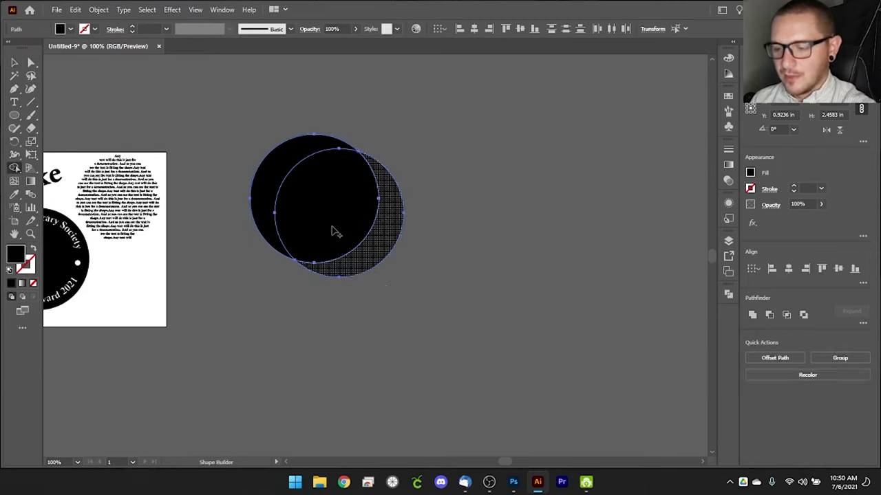
left_click_drag(335, 231, 285, 173)
left_click(14, 62)
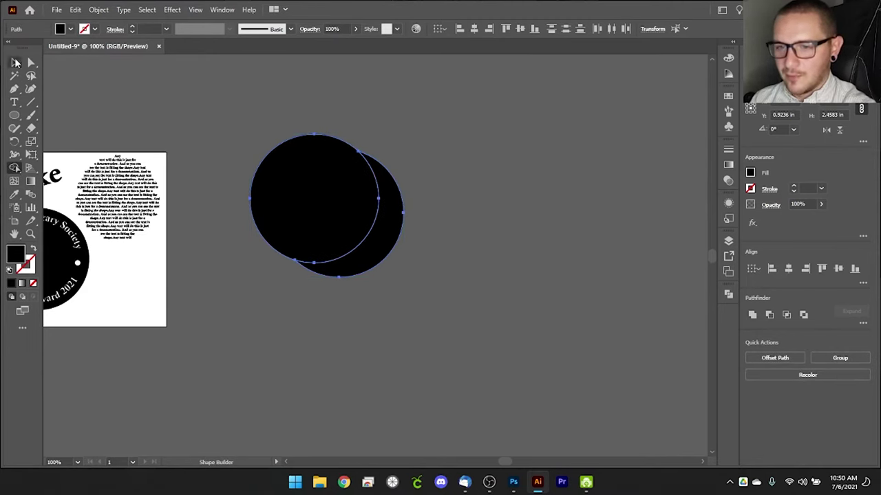
left_click(165, 96)
- Move the full circle up and left off the crescent, then lower the crescent and rotate it slightly clockwise
left_click(321, 199)
left_click_drag(342, 224, 281, 180)
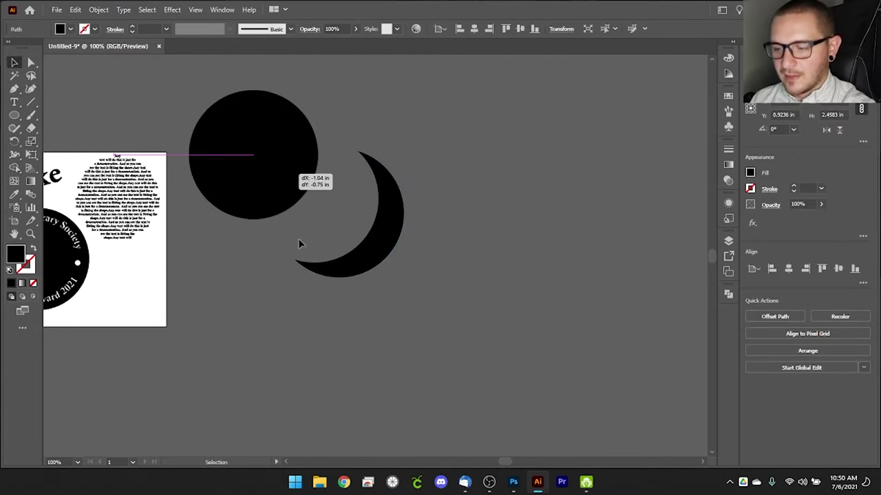
left_click(387, 261)
left_click_drag(382, 249, 377, 278)
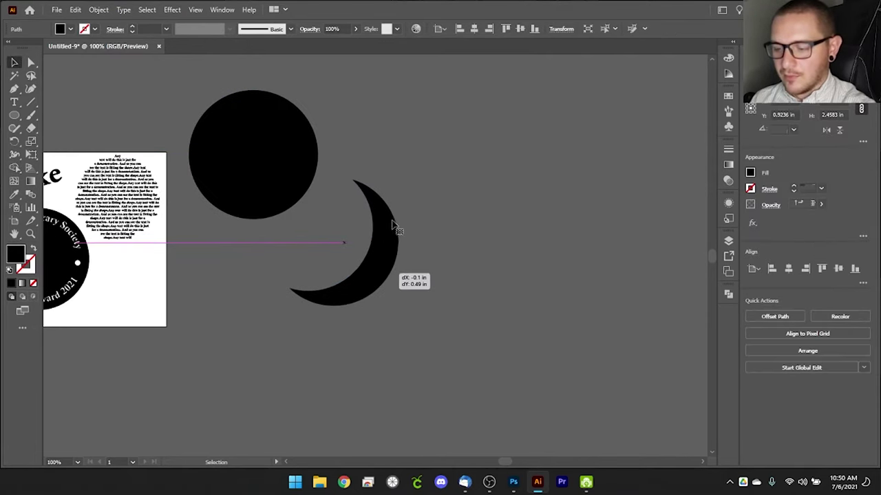
left_click_drag(402, 174, 451, 172)
left_click(475, 224)
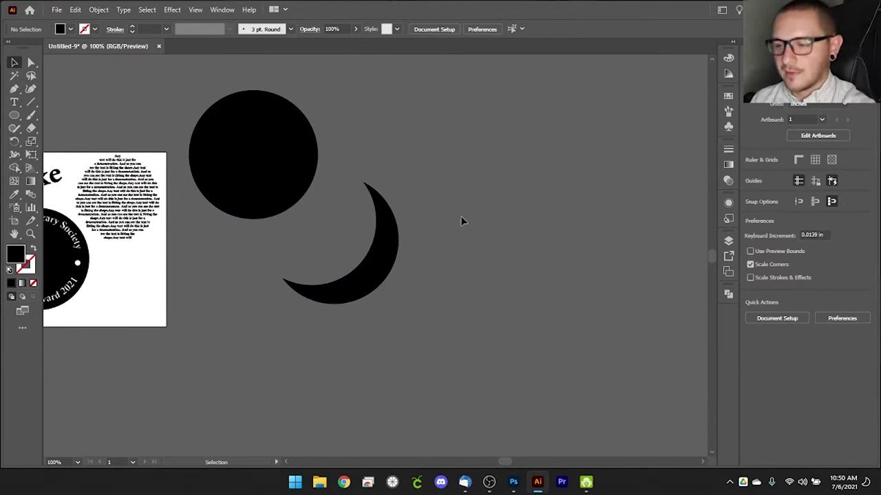
- Delete the full circle and move the crescent up and left to the artboard's right edge
left_click(251, 154)
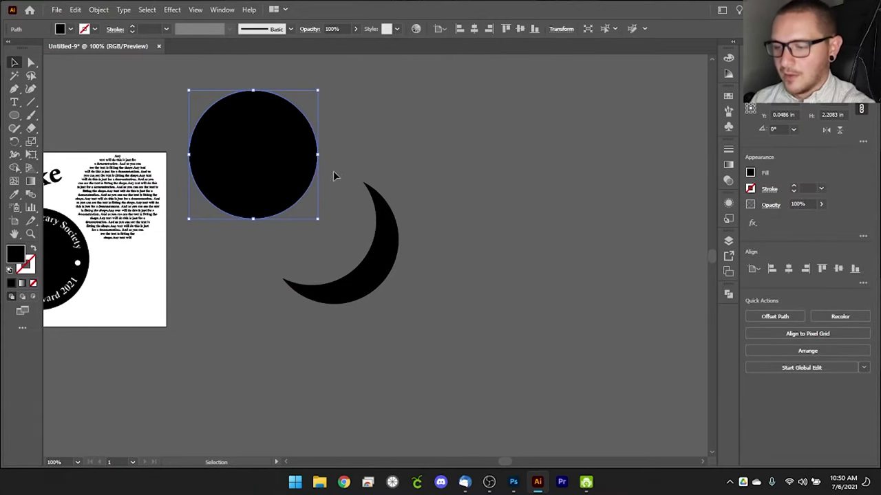
key("Delete")
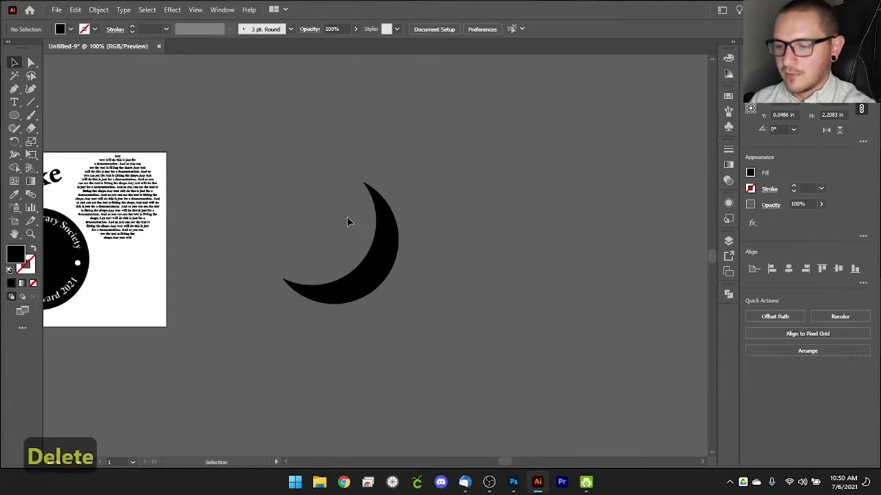
left_click_drag(385, 262, 269, 158)
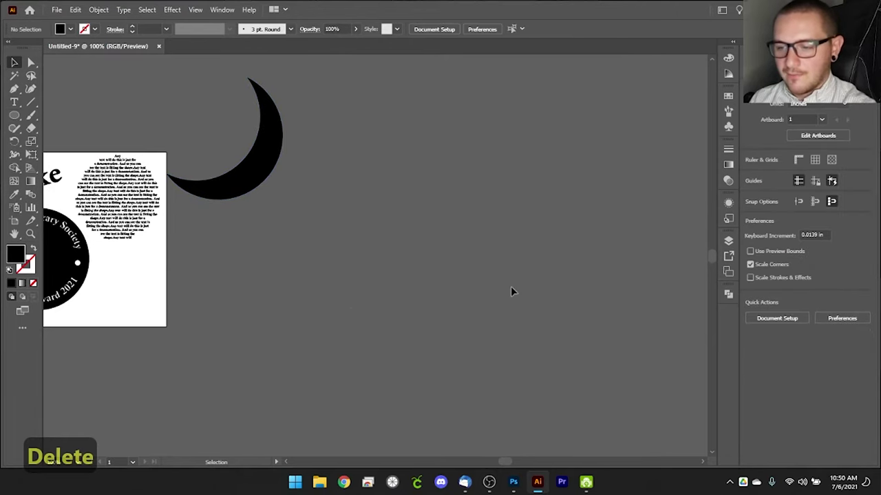
- Draw a black rectangle about 4.07 in tall to the right of the crescent
left_click(15, 116)
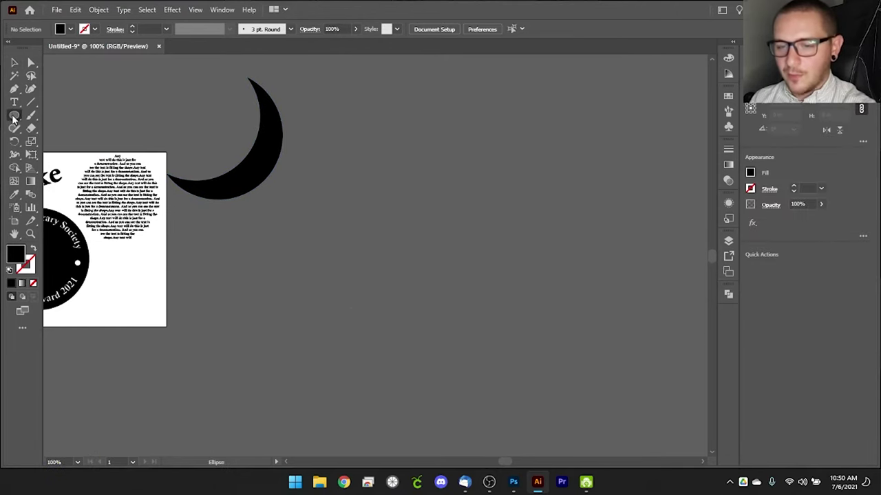
left_click(40, 116)
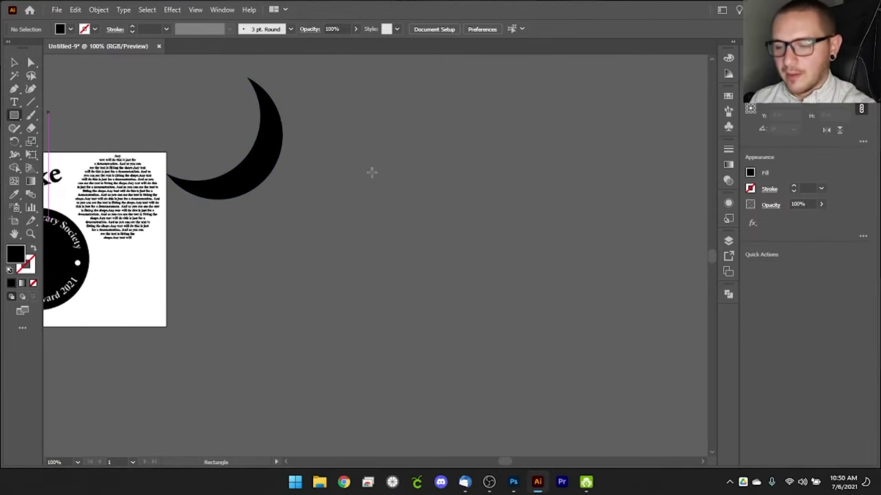
left_click_drag(331, 134, 534, 369)
key("v")
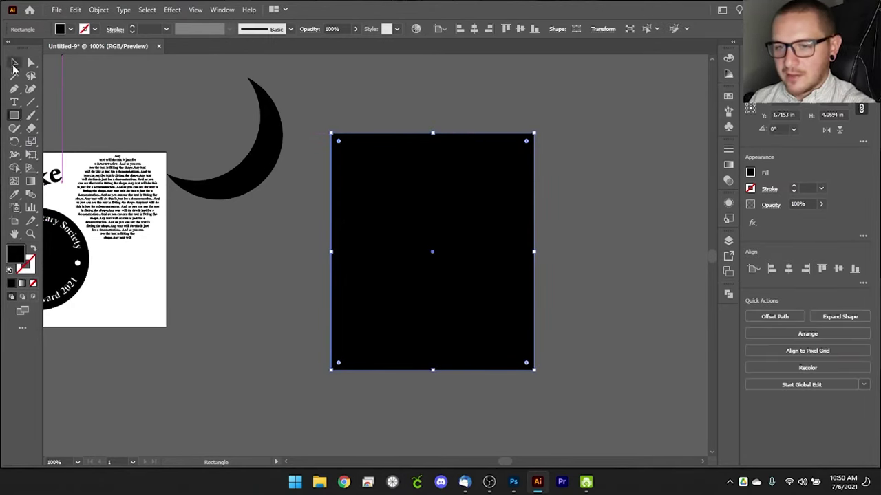
key("ctrl+h")
key("ctrl+h")
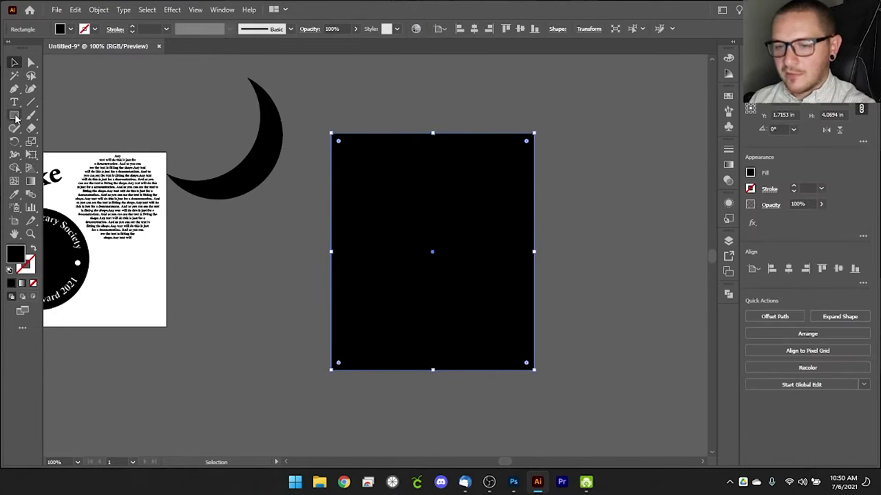
- Draw a small circle about 0.139 in across between the crescent and the rectangle and fill it with white
left_click_drag(14, 115, 48, 143)
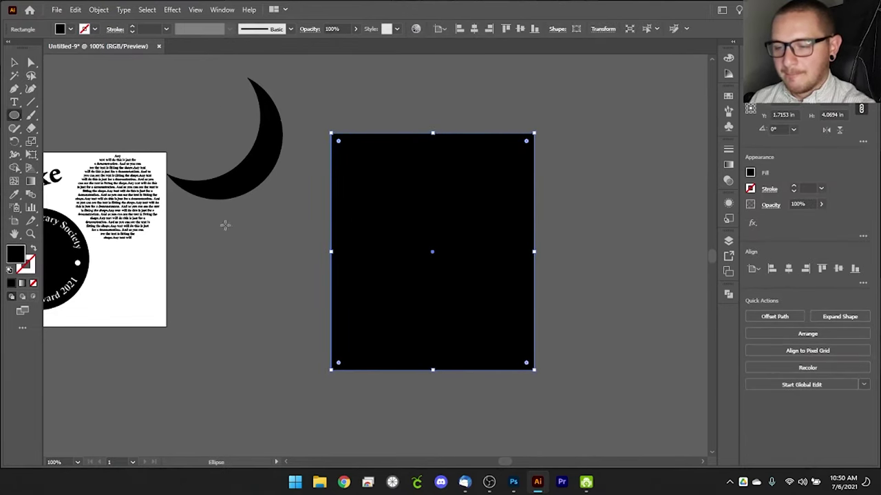
mouse_move(236, 241)
left_mouse_down()
mouse_move(250, 256)
mouse_move(242, 252)
left_mouse_up()
key("v")
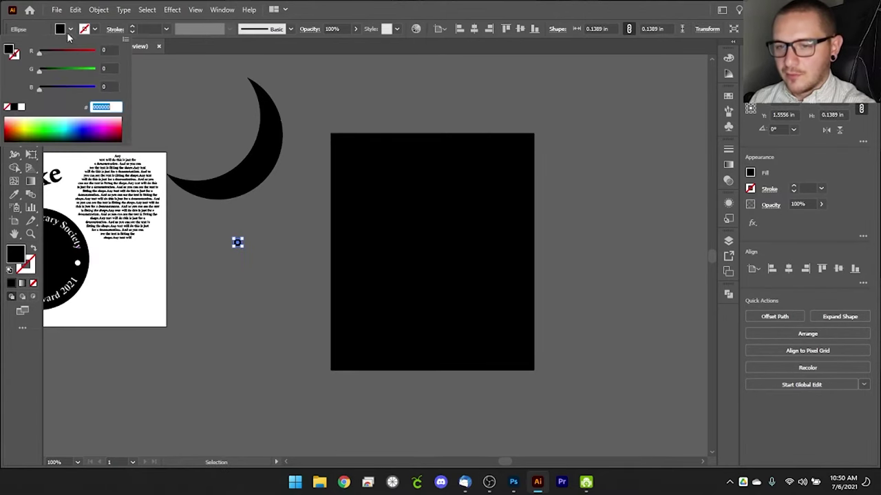
left_click(20, 106)
- Compare the swatch and RGB slider versions of the small circle's fill colour picker
left_click(71, 31)
left_click(72, 32)
left_click(71, 31)
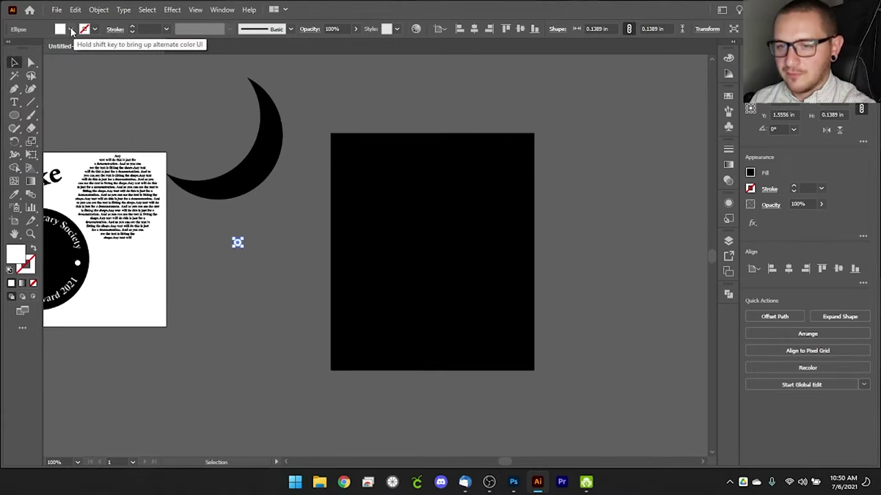
left_click(71, 31)
left_click(71, 31)
left_click(71, 31)
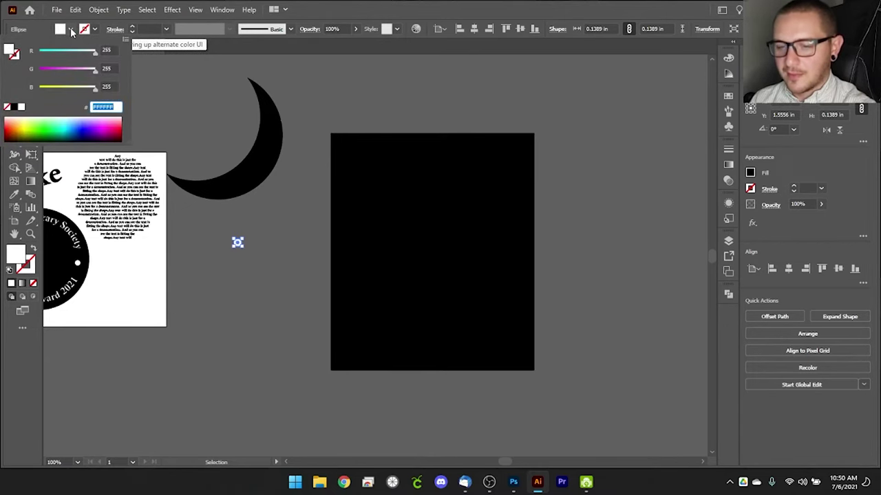
left_click(71, 31)
left_click(71, 31)
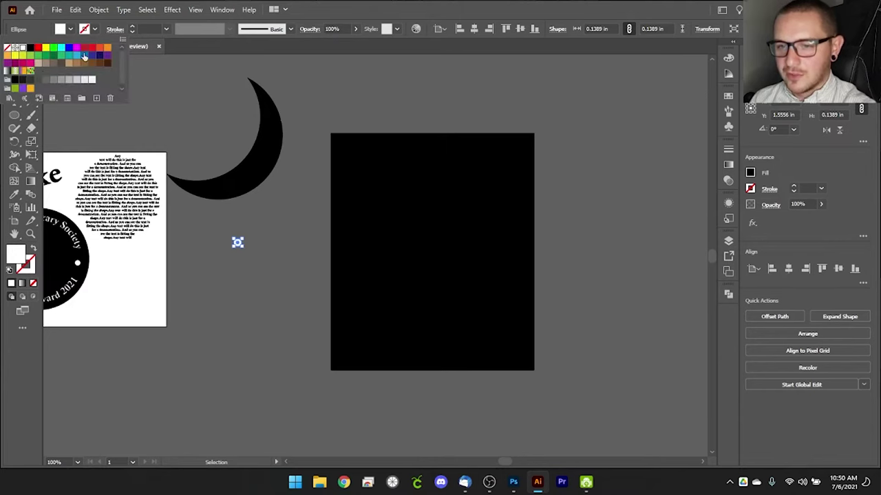
left_click(71, 31)
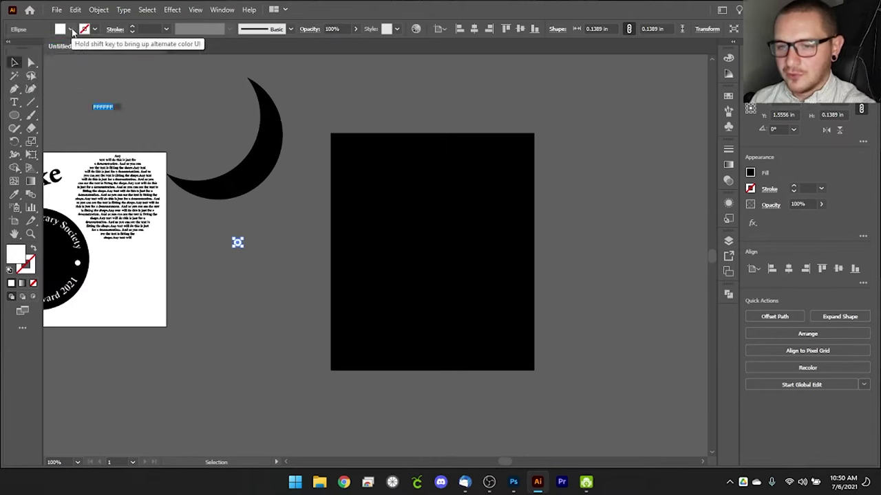
left_click(71, 31, "shift")
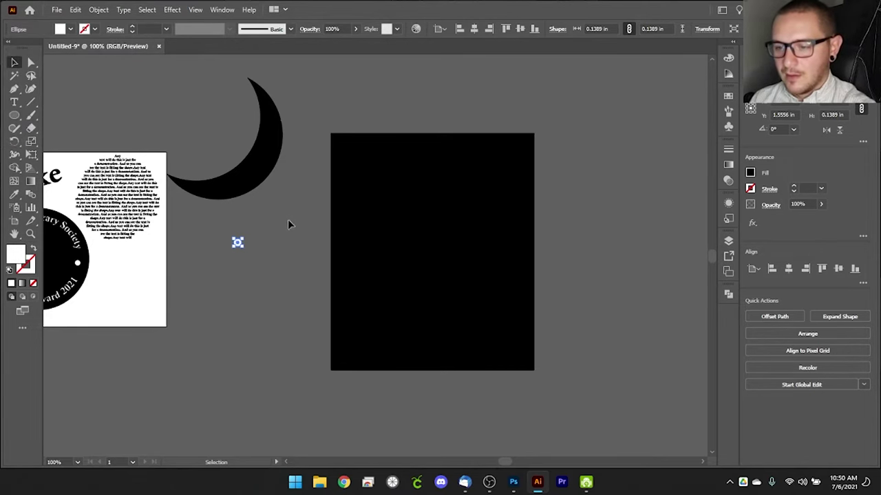
- Place the small white circle inside the rectangle's upper-left corner and duplicate it horizontally into the upper-right corner
left_click(285, 201)
key("ctrl+equal")
key("ctrl+equal")
left_click_drag(100, 230, 654, 172)
key("space")
key("space")
left_click_drag(647, 276, 527, 183)
- Select both upper white circles and duplicate them straight down into the rectangle's two lower corners
left_click(209, 104, "shift")
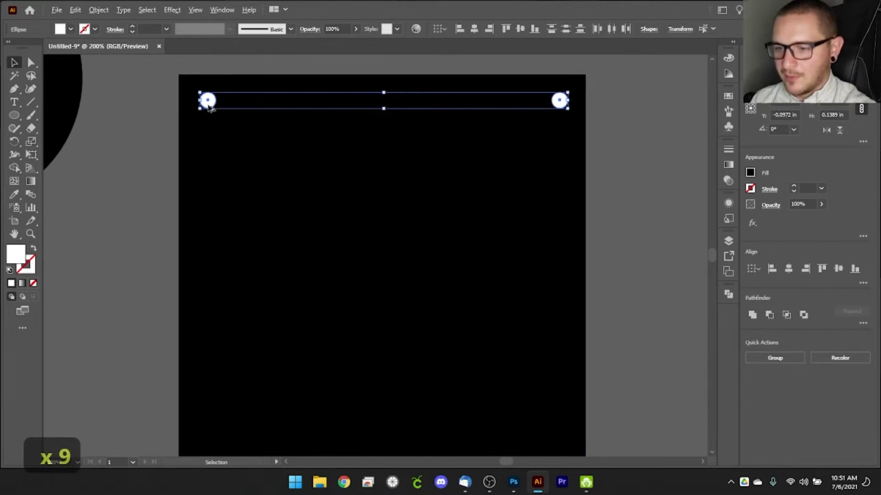
left_click_drag(210, 119, 203, 420)
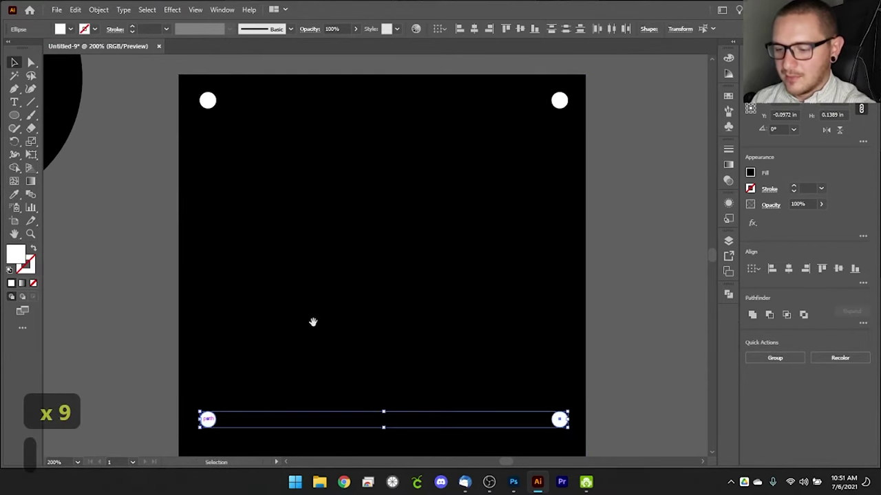
key("space")
left_click_drag(312, 321, 301, 118)
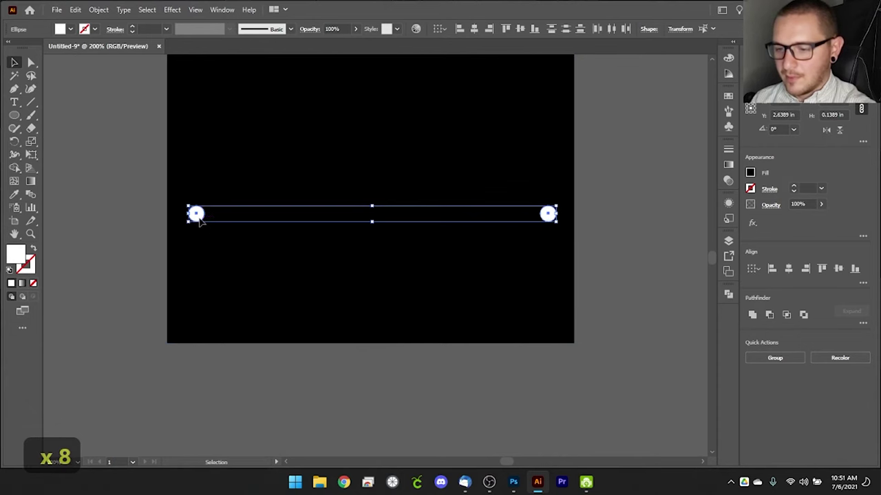
left_click_drag(198, 218, 201, 323)
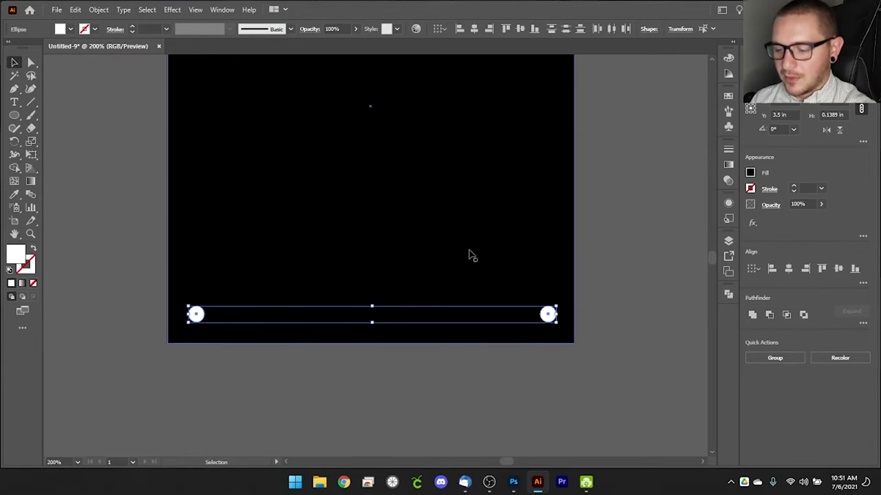
key("ctrl+minus")
key("ctrl+minus")
left_click_drag(521, 228, 533, 291)
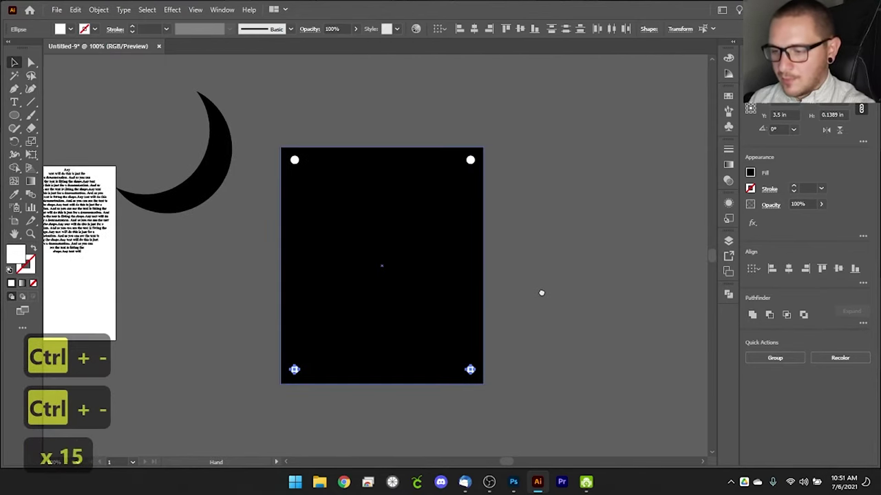
- Group the four white circles in the corners of the black rectangle
left_click(465, 160)
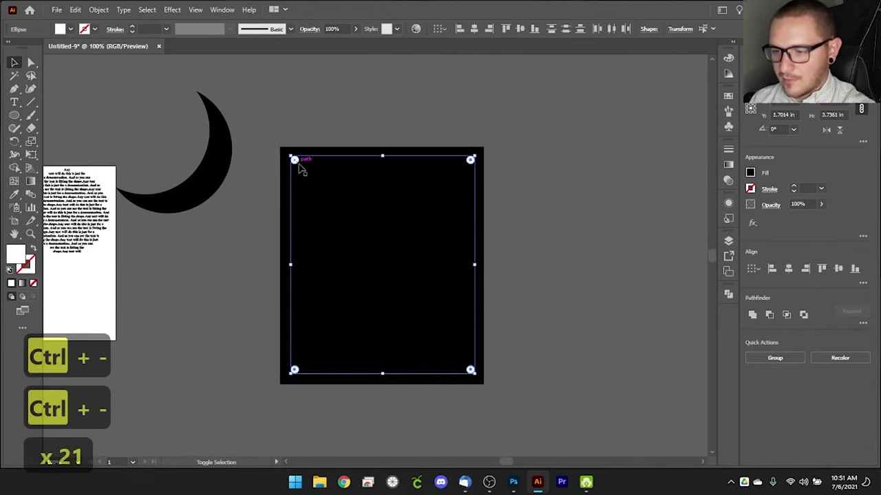
key("a")
key("ctrl+g")
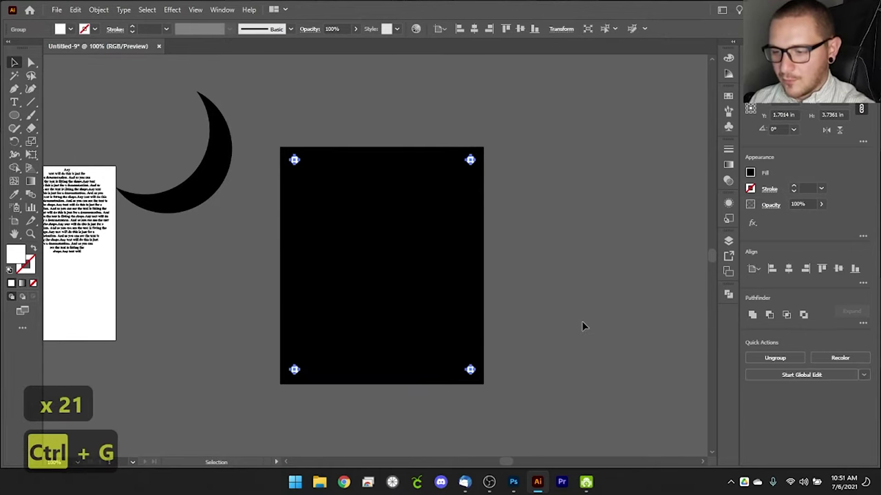
- Align the circle group and the black rectangle to each other's centers, both horizontally and vertically
left_click(401, 149, "shift")
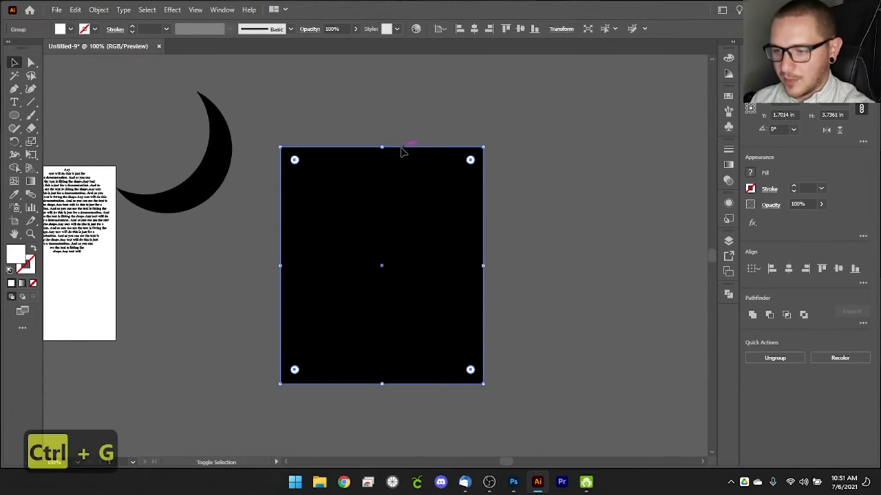
left_click(476, 28)
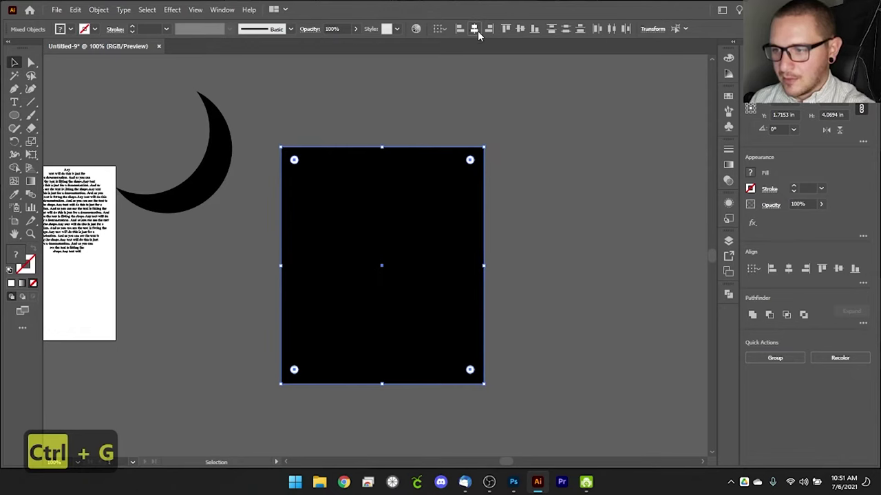
left_click(523, 31)
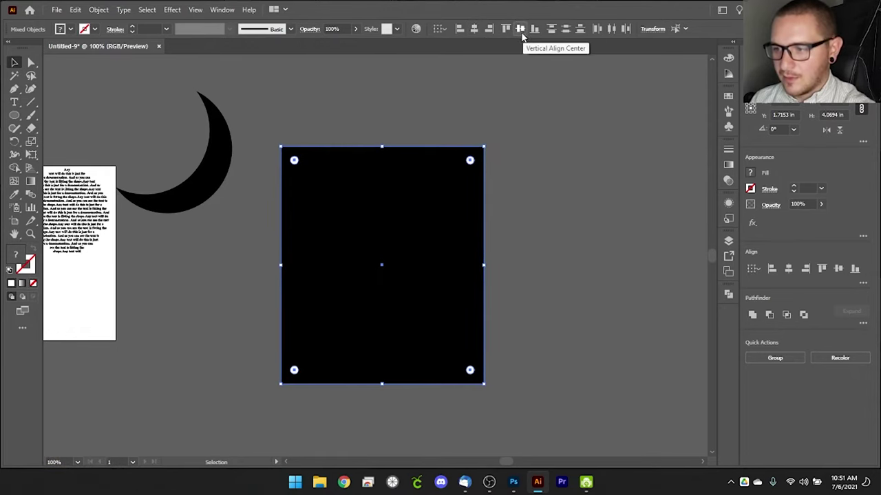
left_click(555, 158)
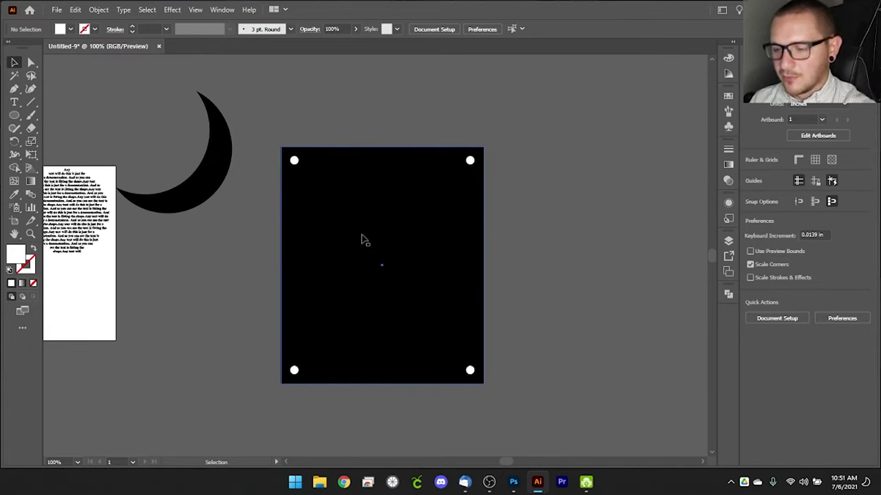
- Round the black rectangle's corners to a radius of about 0.144 in and chamfer its upper-left corner
left_click(320, 201)
left_click_drag(289, 156, 285, 152)
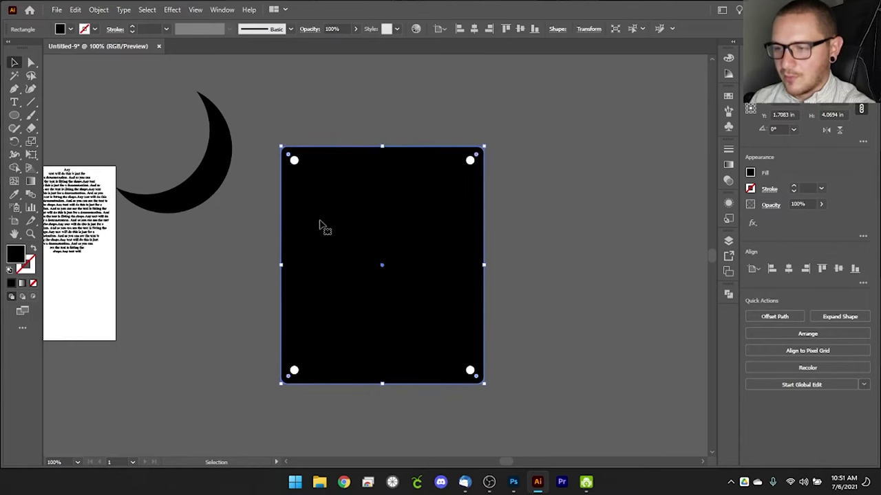
left_click(558, 29)
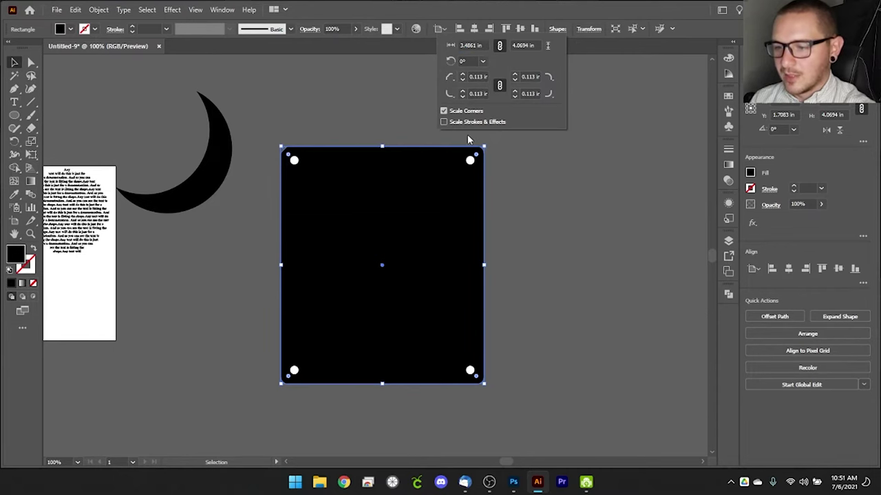
key("ctrl+equal")
key("ctrl+equal")
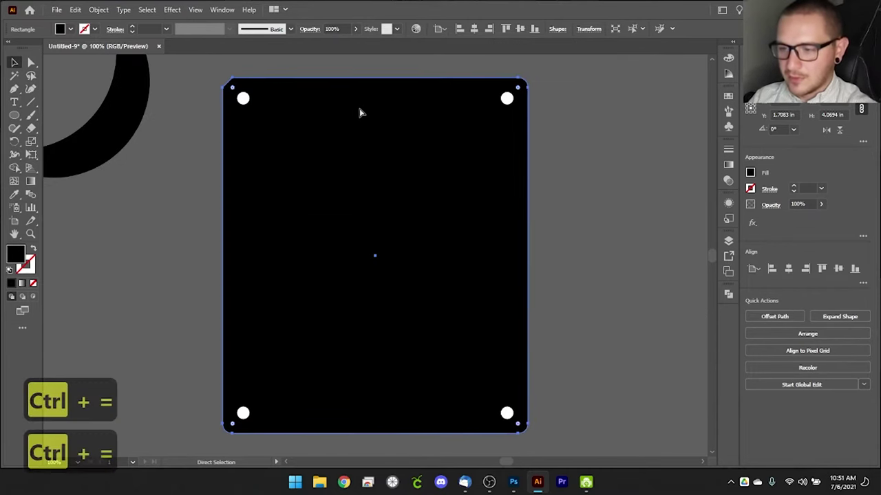
key("ctrl+equal")
key("space")
left_click_drag(359, 115, 388, 340)
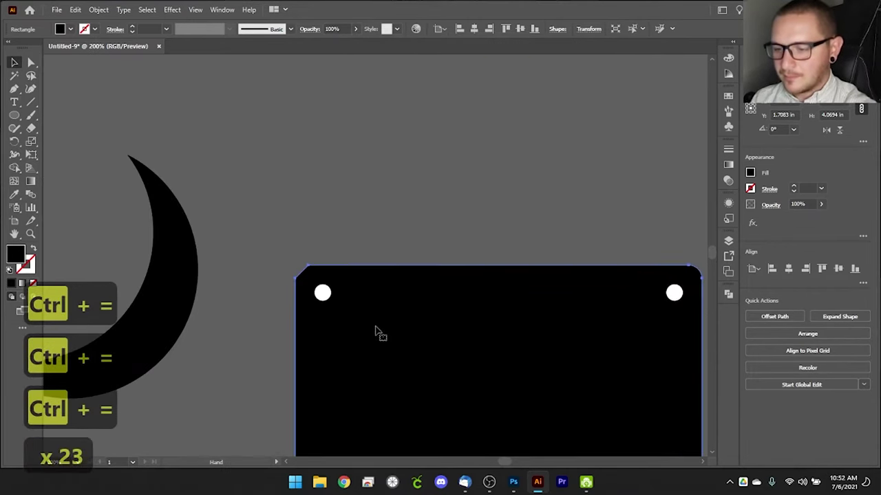
left_click_drag(350, 230, 345, 177)
mouse_move(309, 219)
left_mouse_down()
mouse_move(338, 234)
mouse_move(311, 221)
left_mouse_up()
- Change all four corners of the rectangle to the inverted round corner type
left_click(556, 30)
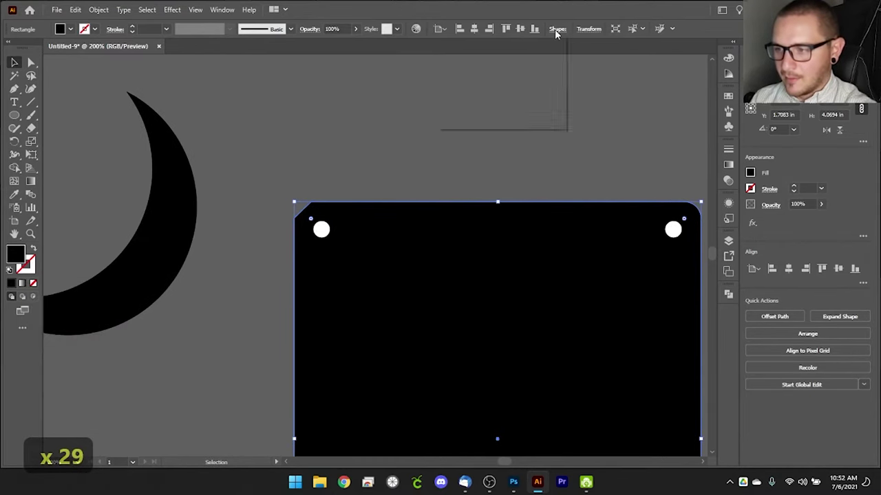
left_click(449, 78)
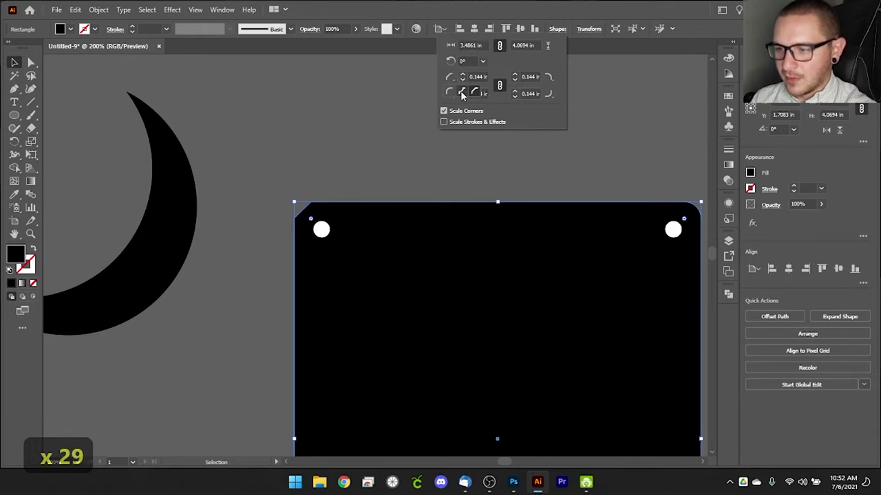
left_click(462, 94)
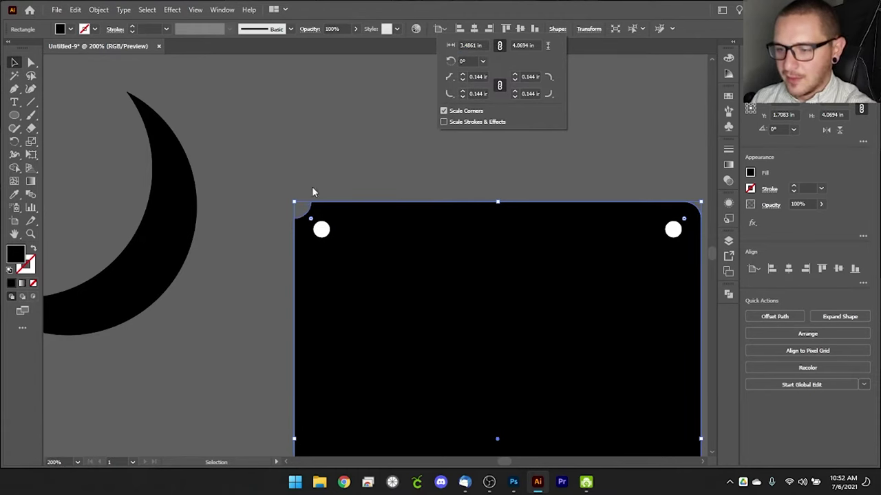
left_click(449, 94)
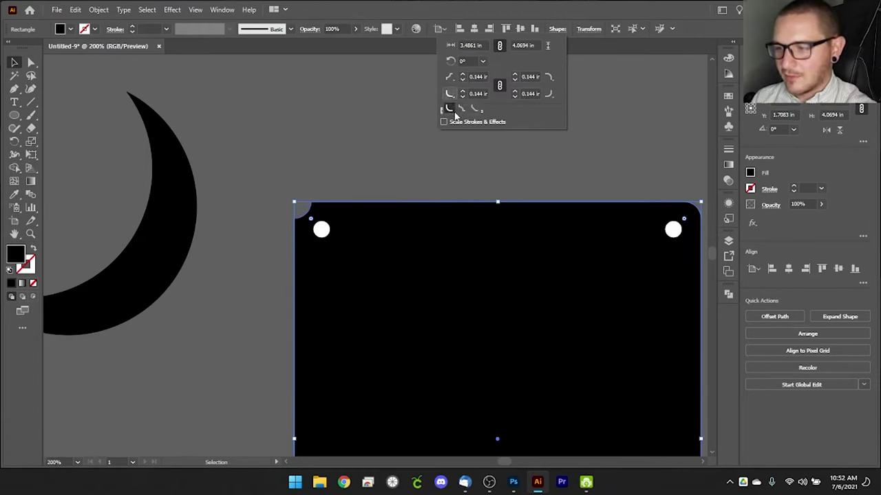
left_click(454, 111)
left_click(548, 110)
left_click(549, 77)
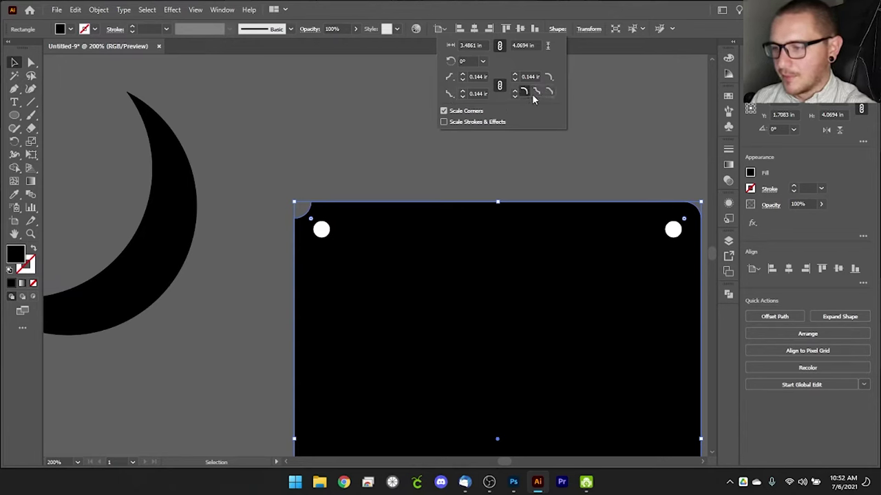
left_click(534, 93)
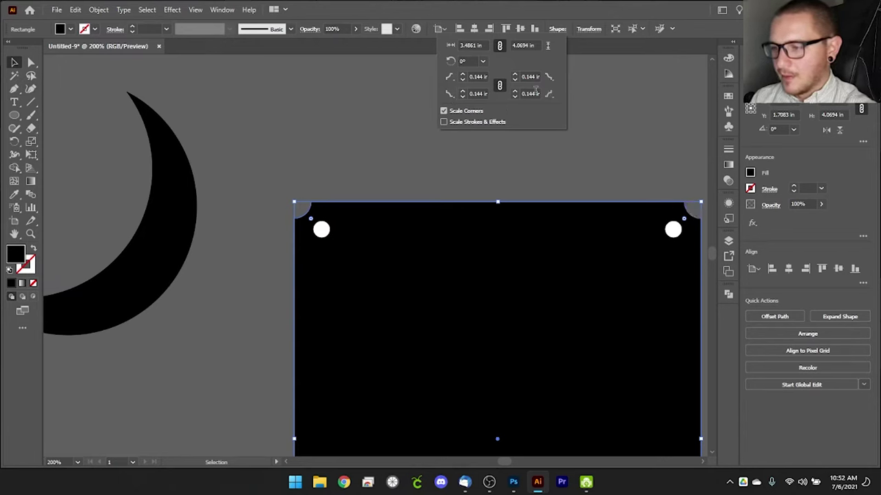
left_click(648, 151)
- Try to cut the circles out of the plate with the Pathfinder Trim operation
key("space")
left_click_drag(618, 172, 425, 287)
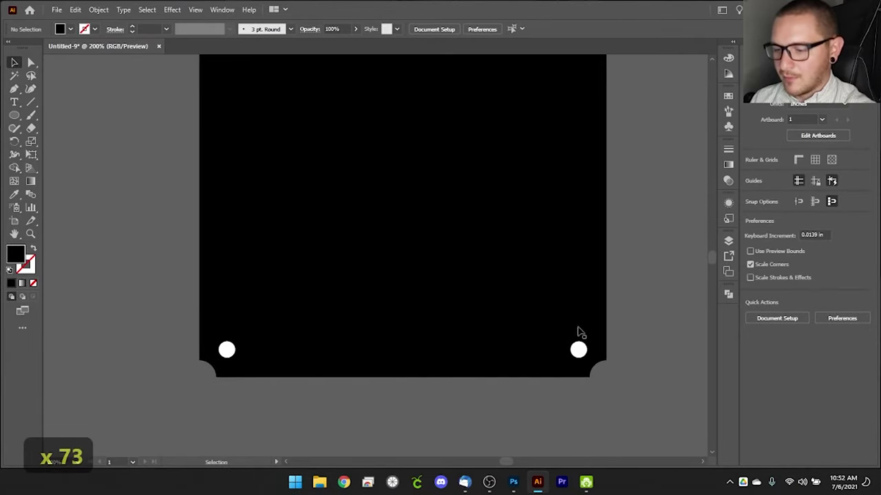
left_click_drag(606, 376, 198, 151)
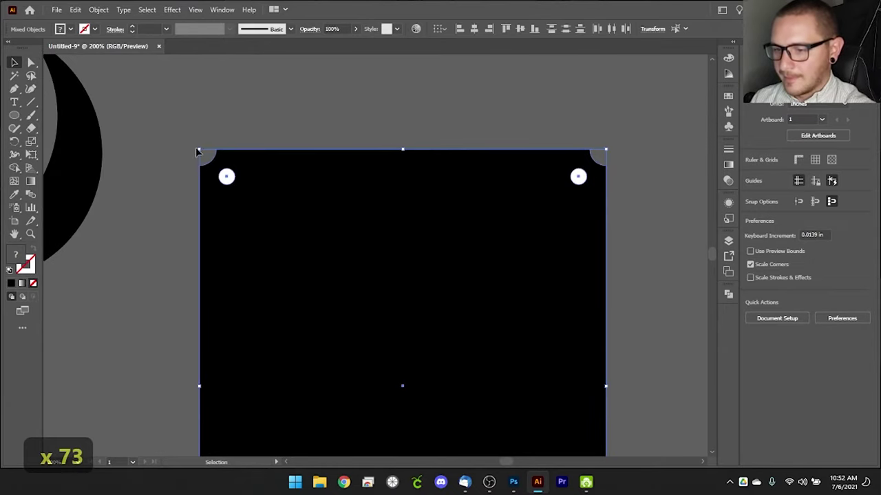
left_click(729, 294)
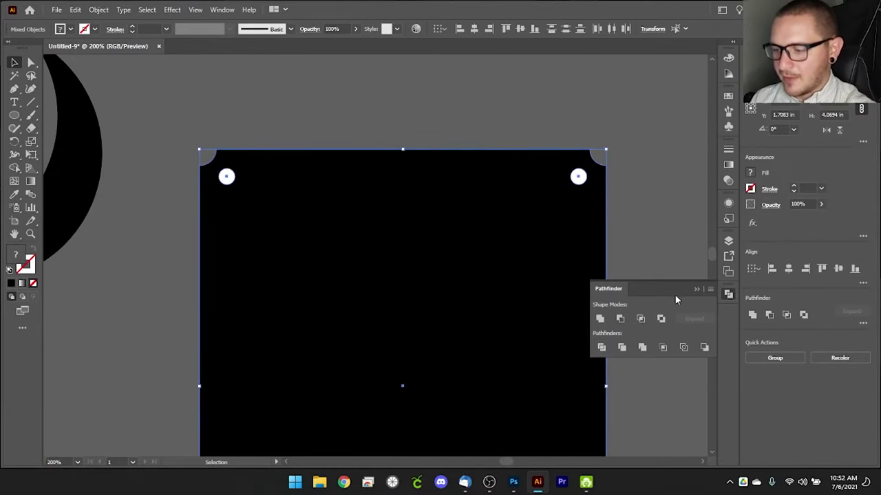
left_click(622, 348)
left_click(187, 114)
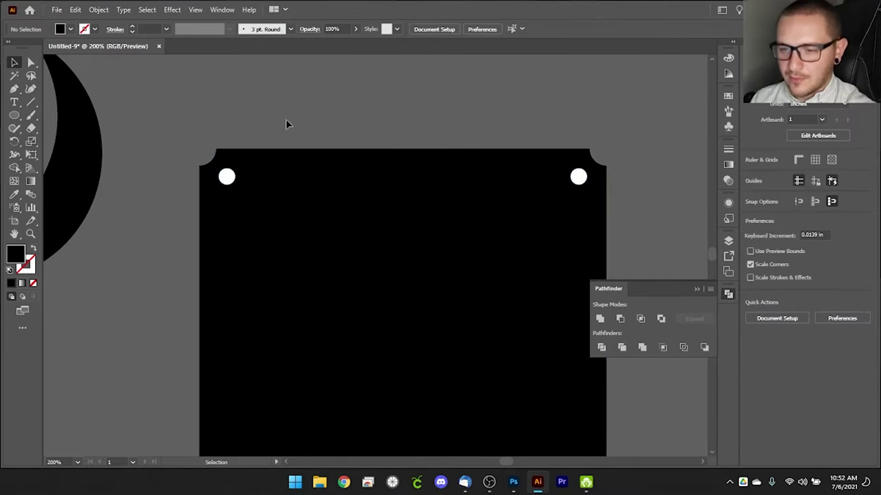
- Separate the four corner circles from the plate with the Shape Builder tool to make holes in it
left_click_drag(231, 144, 544, 238)
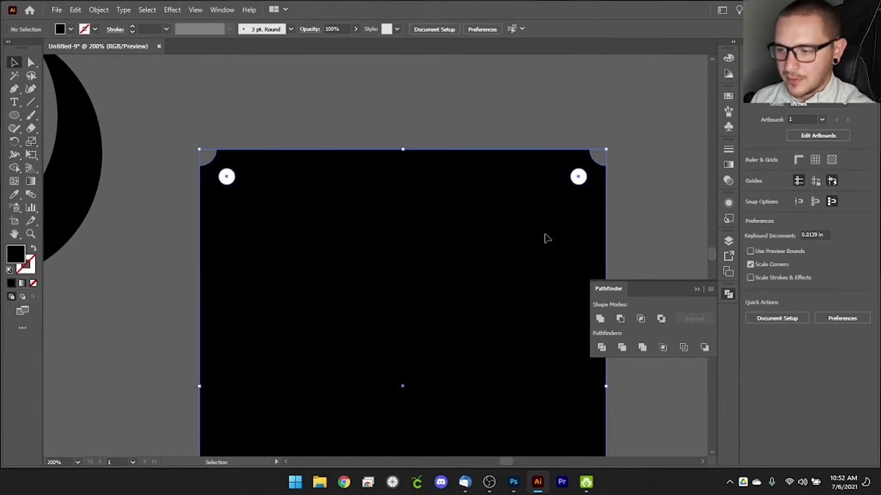
scroll(482, 372, "down", 5)
scroll(232, 291, "up", 4)
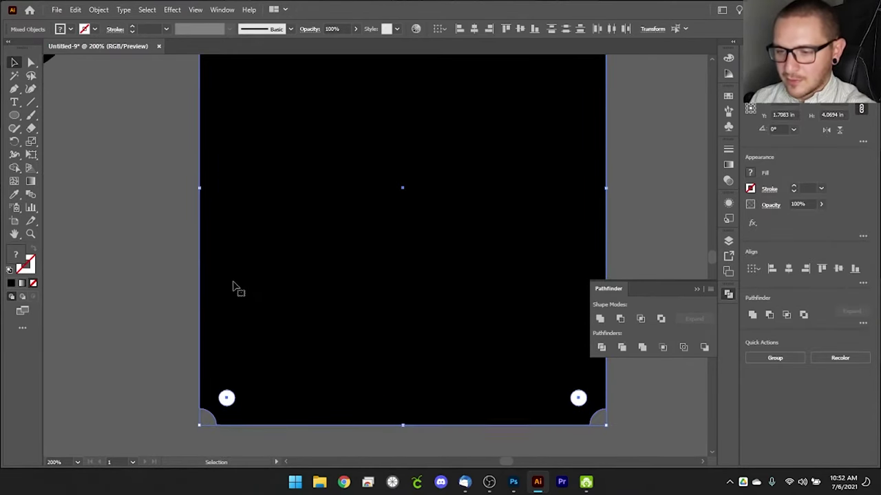
scroll(280, 263, "up", 2)
key("ctrl+z")
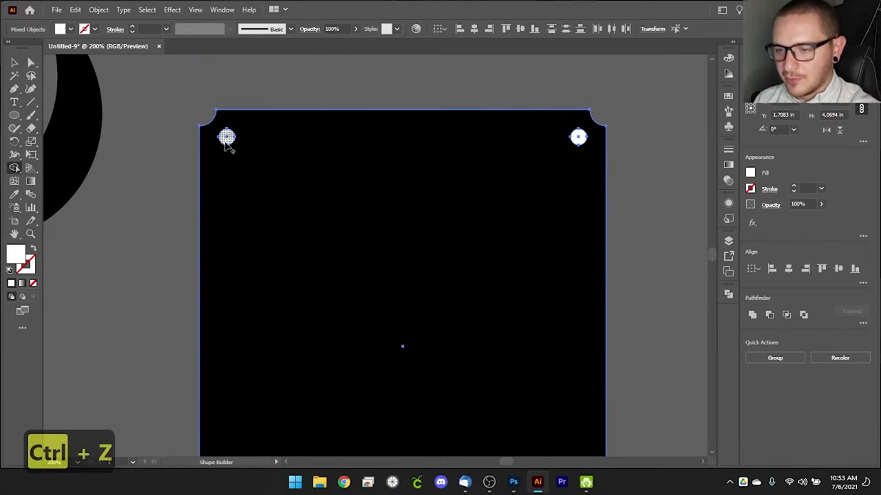
left_click(227, 138)
left_click(578, 138)
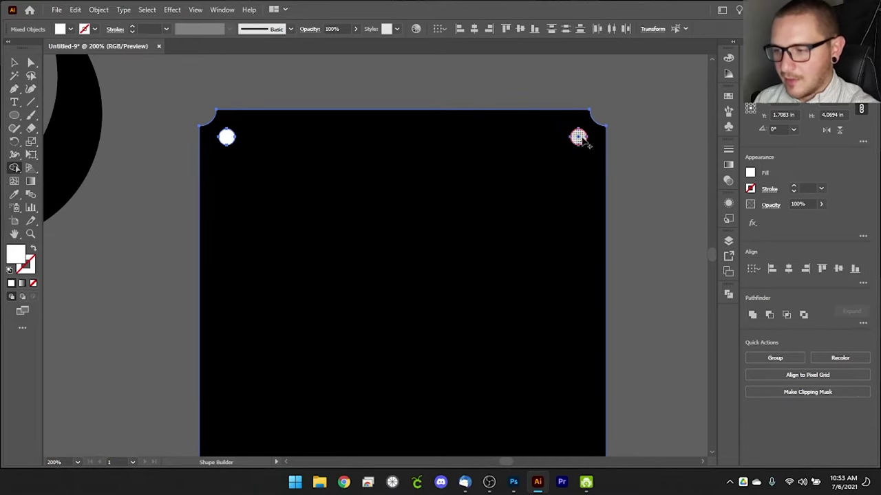
scroll(517, 269, "down", 5)
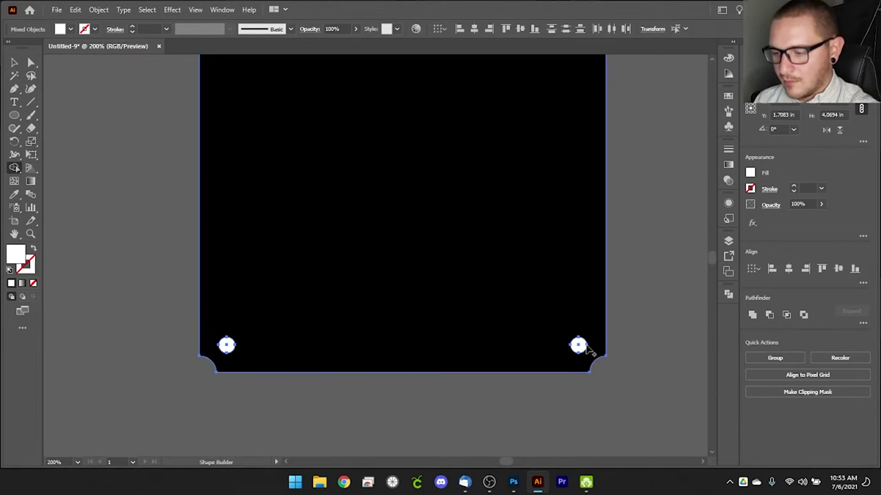
left_click(584, 347)
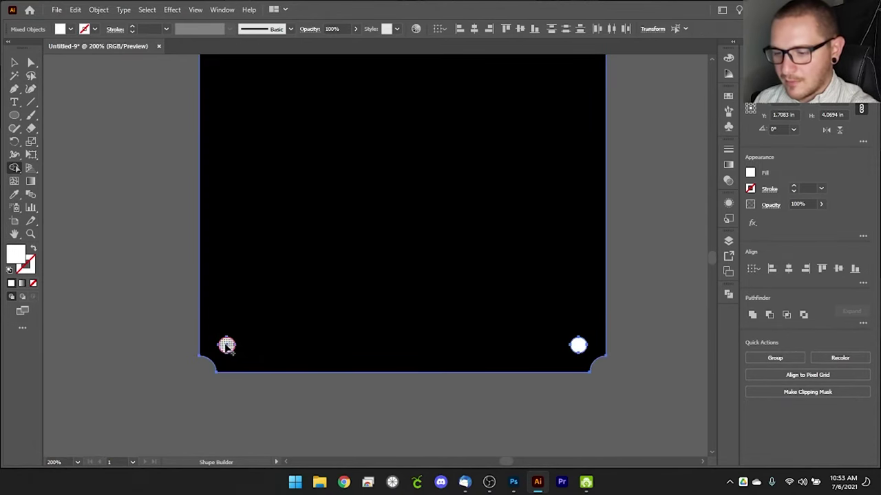
left_click(228, 348)
left_click(13, 64)
left_click(134, 168)
- Move the plate off the leftover white circles and delete those circles
mouse_move(379, 300)
left_mouse_down()
mouse_move(466, 301)
mouse_move(382, 311)
left_mouse_up()
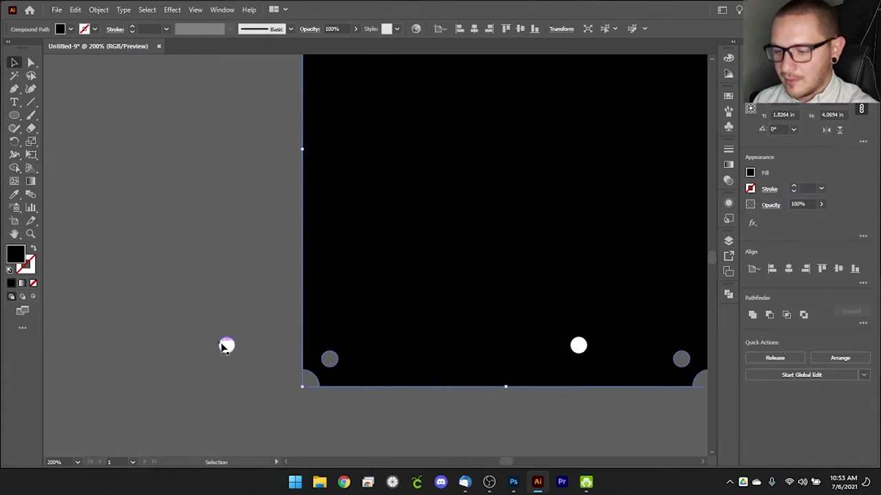
left_click(227, 346)
key("Delete")
left_click_drag(558, 283, 408, 287)
key("Delete")
key("Delete")
key("Delete")
key("Delete")
key("Delete")
key("Delete")
key("Delete")
key("Delete")
key("Delete")
key("Delete")
key("Delete")
key("Delete")
key("Delete")
key("Delete")
key("Delete")
key("Delete")
key("Delete")
key("Delete")
key("Delete")
key("Delete")
left_click_drag(404, 249, 444, 253)
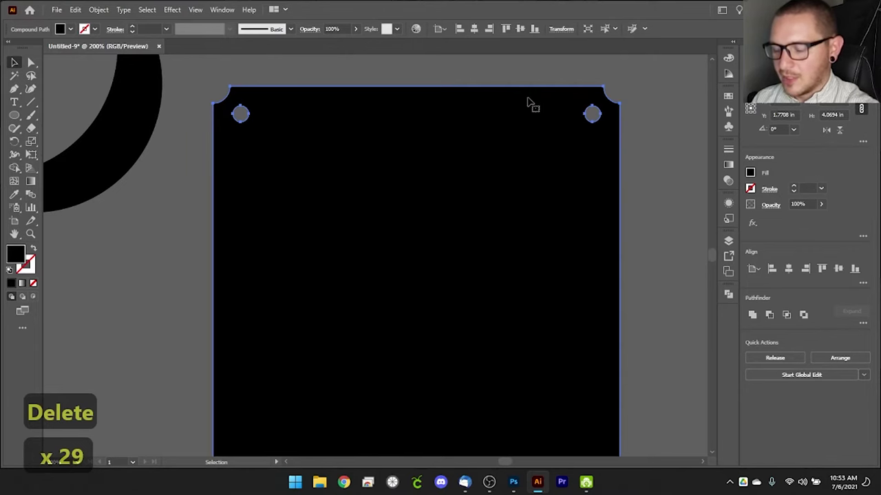
left_click(640, 228)
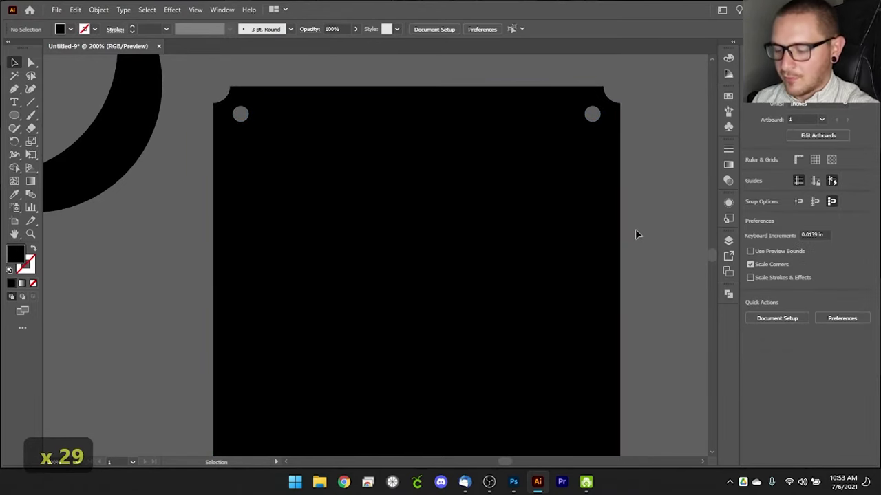
- Remove the plate's black fill and give it a 0.75 pt stroke
key("ctrl+minus")
key("ctrl+minus")
key("ctrl+minus")
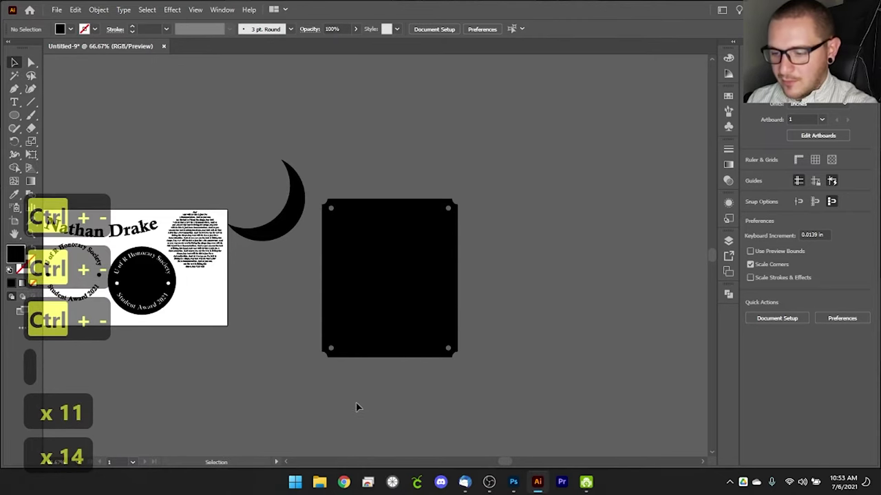
scroll(359, 405, "down", 2)
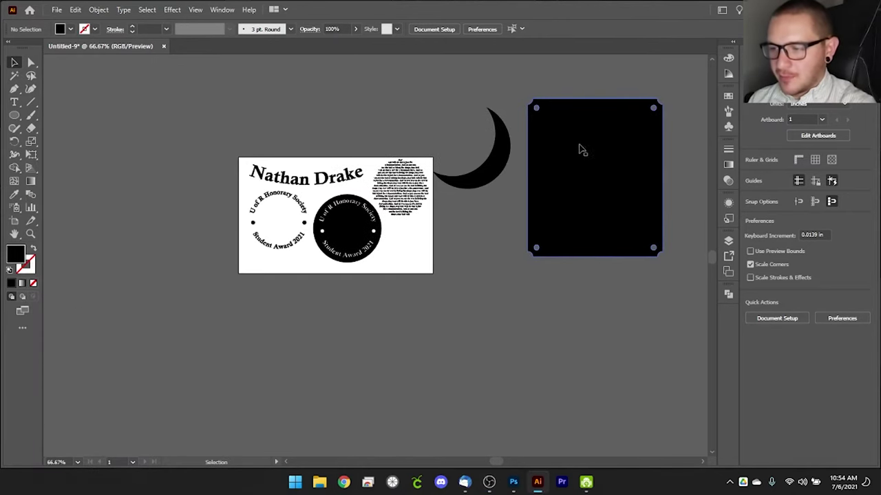
left_click(604, 203)
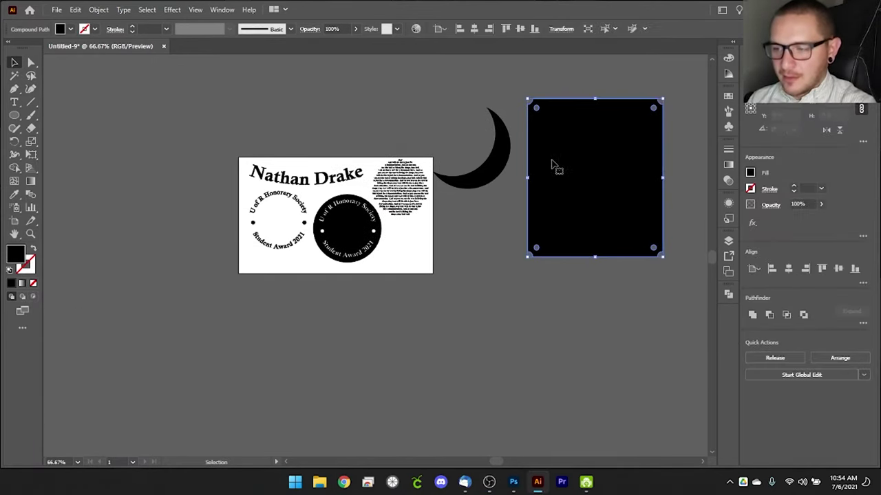
left_click(83, 28, "shift")
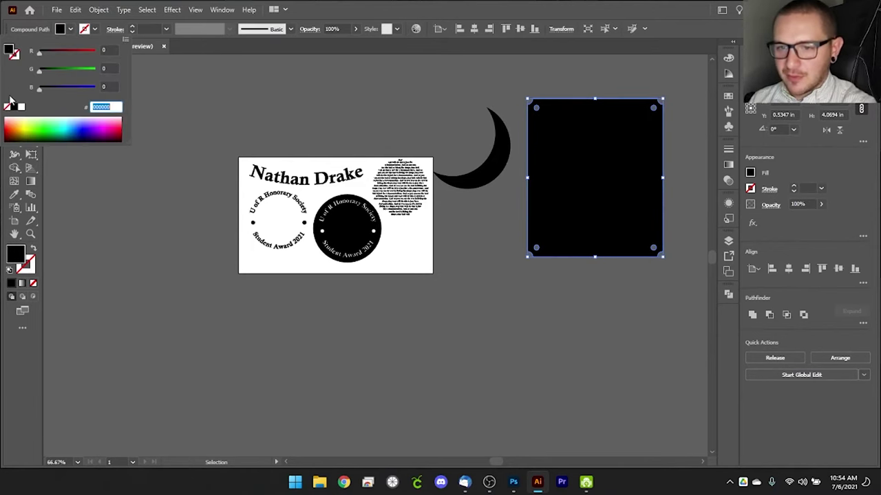
left_click(7, 108)
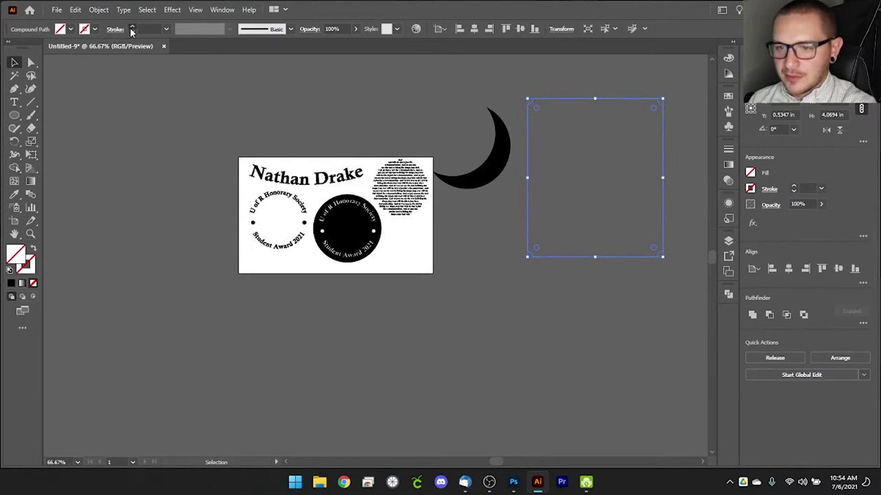
left_click(131, 27)
left_click(133, 27)
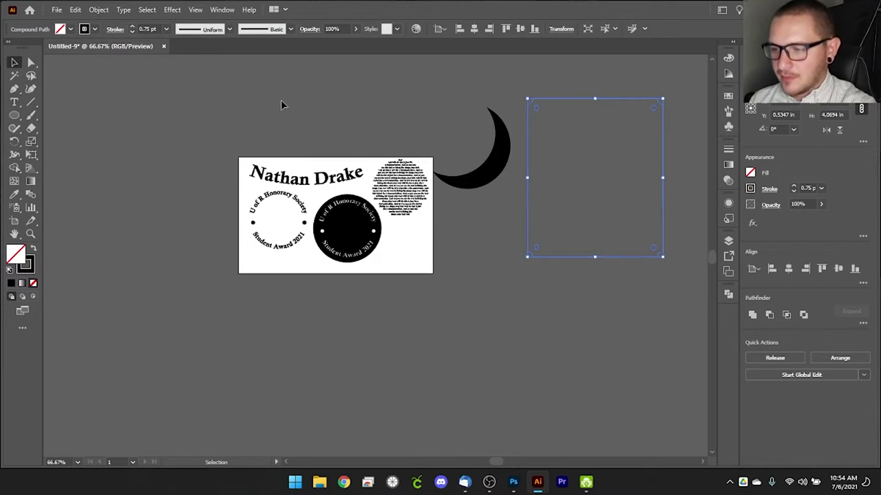
- Move the plaque outline slightly down on the canvas and deselect it
left_click(281, 100)
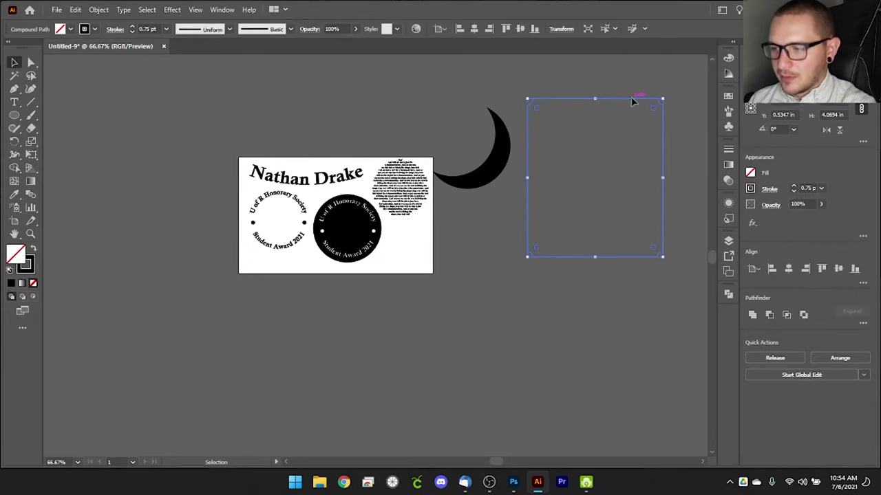
left_click_drag(633, 102, 625, 129)
left_click(595, 293)
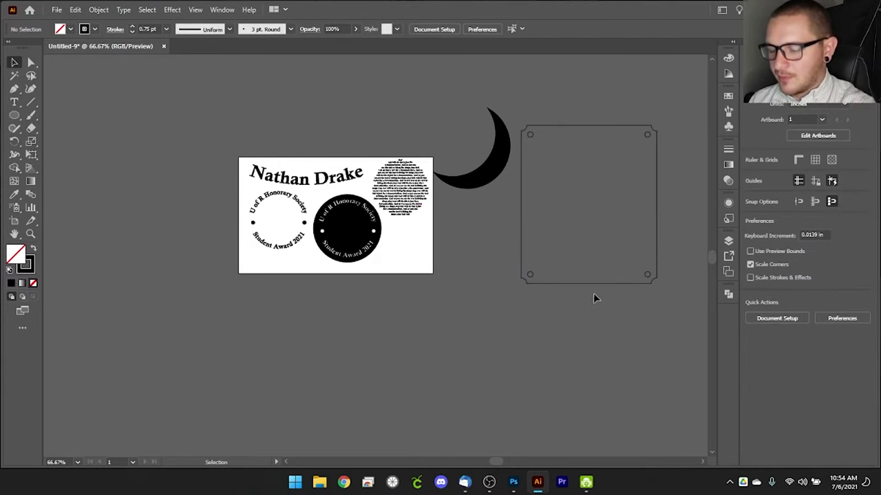
left_click_drag(593, 293, 575, 323)
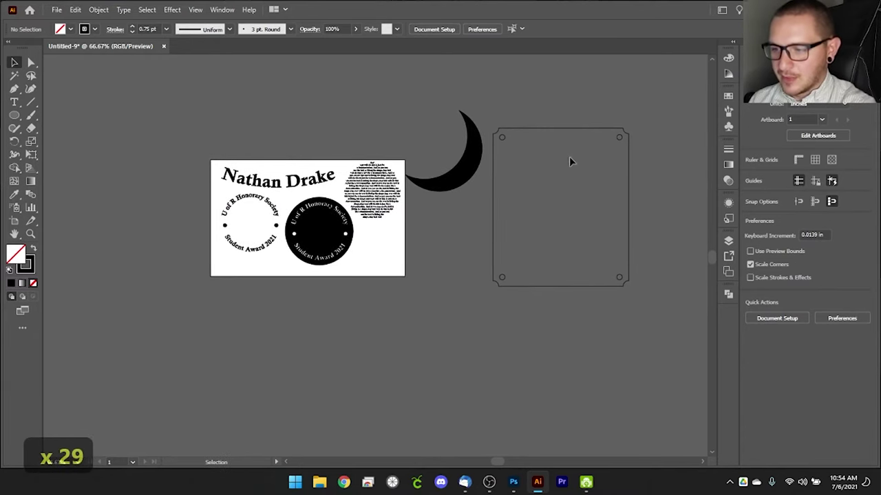
left_click_drag(505, 320, 520, 338)
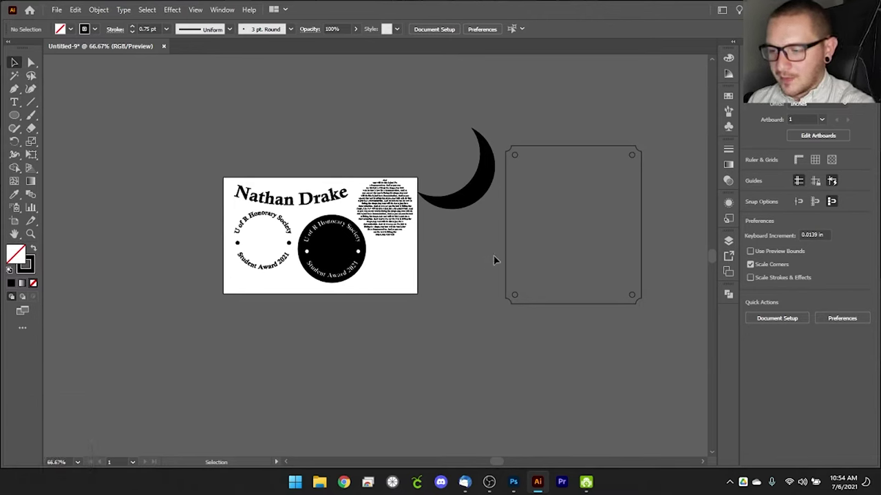
scroll(433, 283, "down", 9)
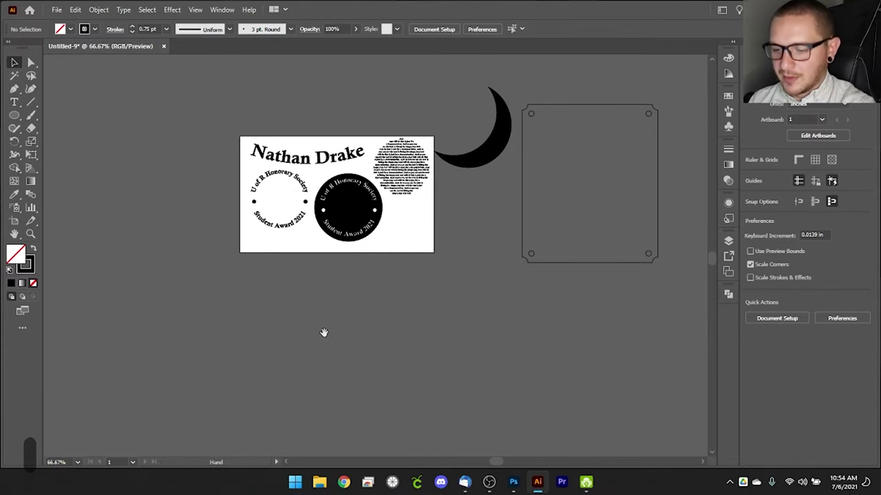
key("space")
left_click_drag(179, 232, 166, 307)
left_click_drag(361, 408, 405, 392)
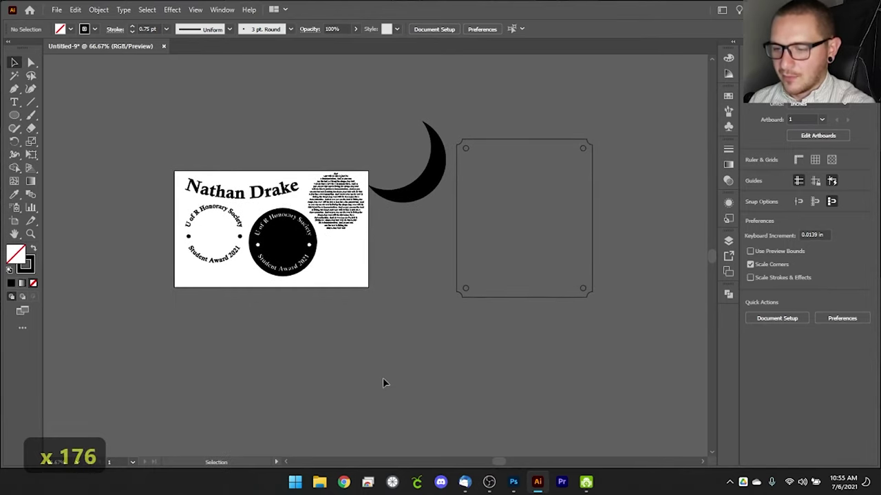
left_click_drag(381, 356, 396, 362)
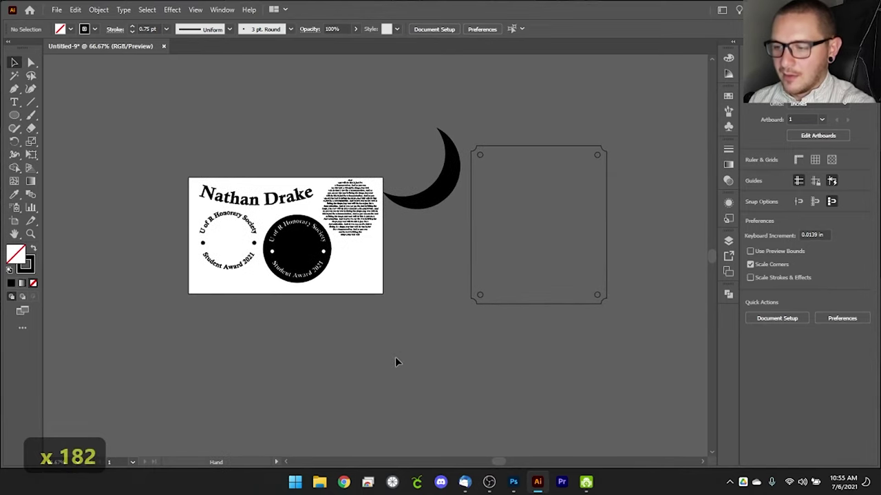
- Move the black crescent into the free space below the artboard and place a level, overlapping copy to its left
left_click(443, 201)
left_click_drag(440, 198, 460, 294)
key("ctrl+equal")
key("ctrl+equal")
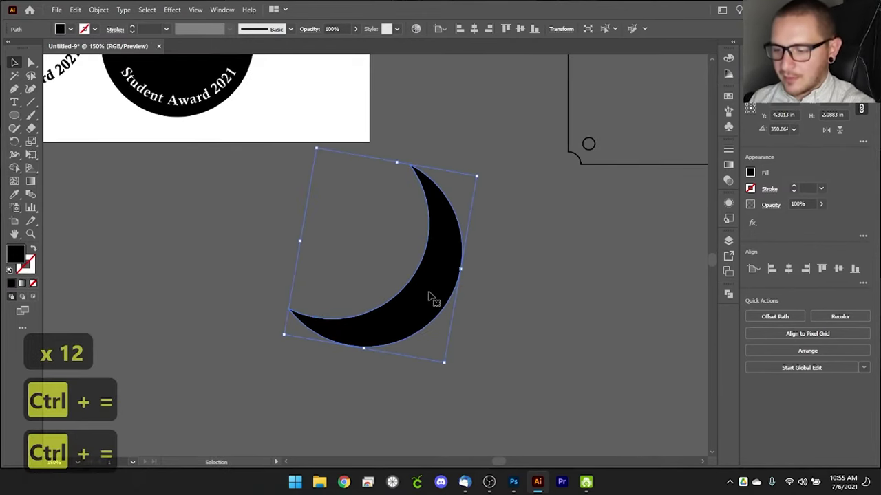
left_click_drag(435, 294, 334, 286)
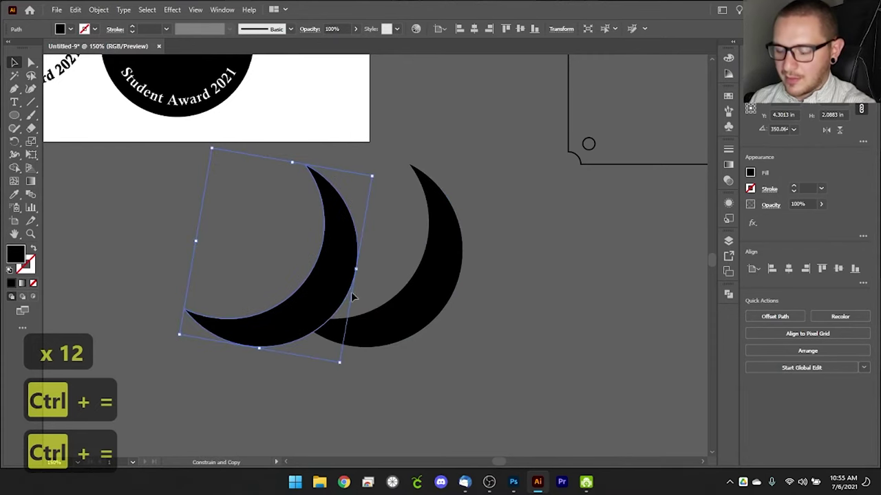
left_click(540, 320)
- Reflect the left crescent copy across the vertical axis so it mirrors the original
left_click(317, 296)
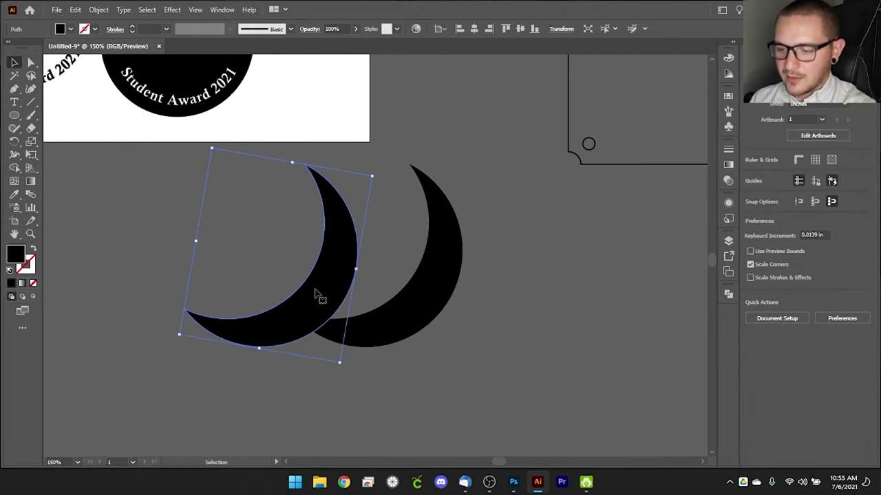
left_click(146, 9)
left_click(146, 9)
left_click(96, 10)
mouse_move(121, 23)
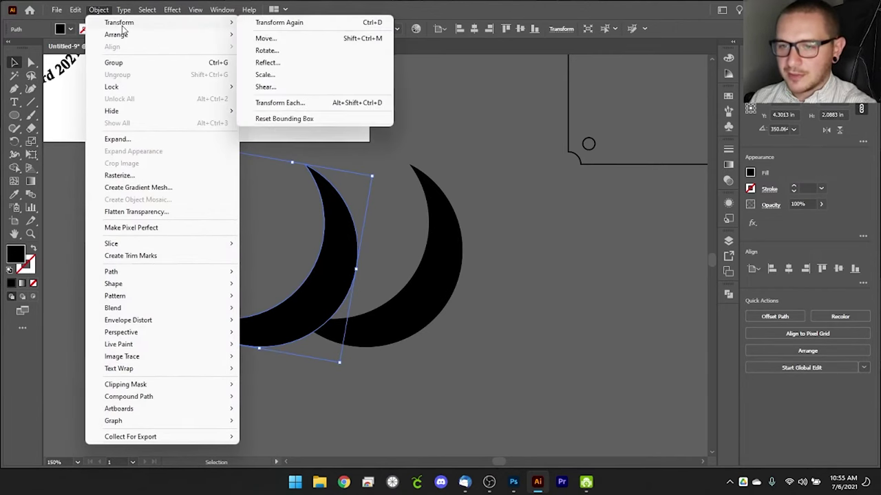
left_click(266, 62)
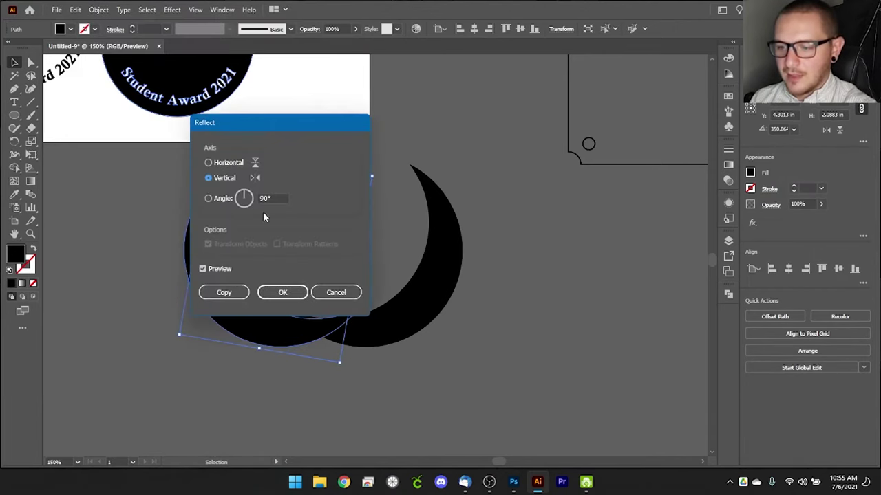
left_click(231, 163)
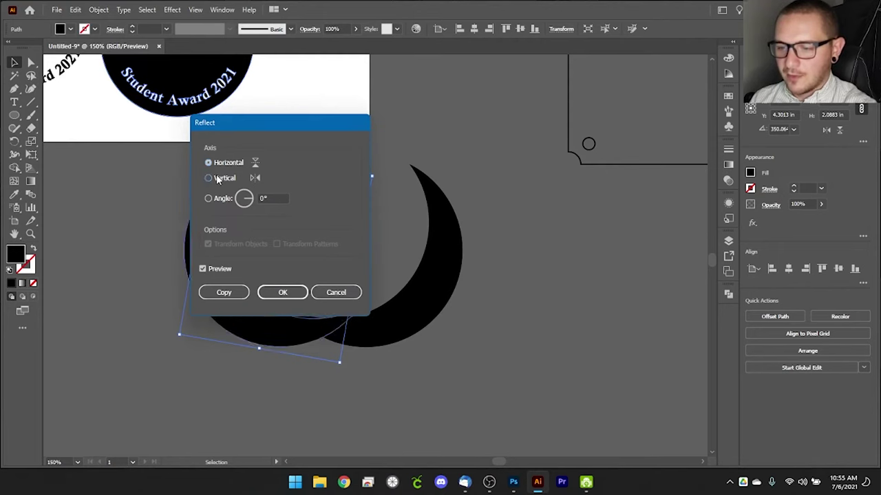
left_click(224, 177)
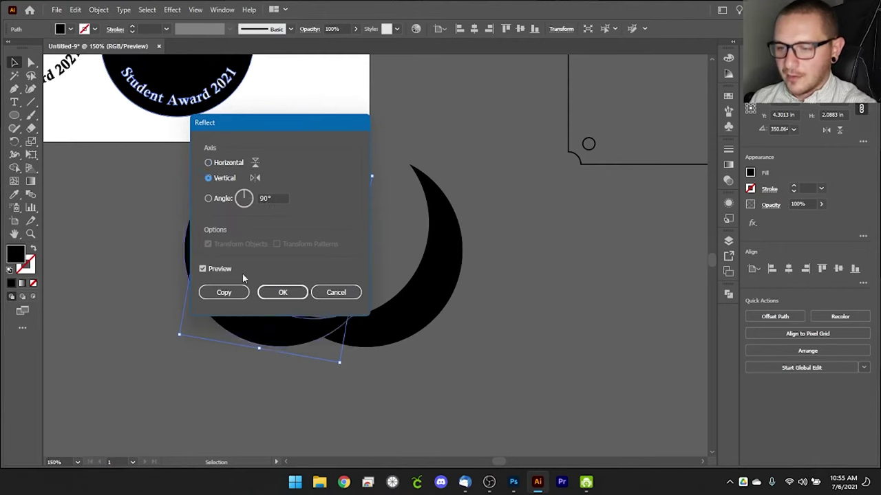
left_click(286, 294)
left_click(279, 373)
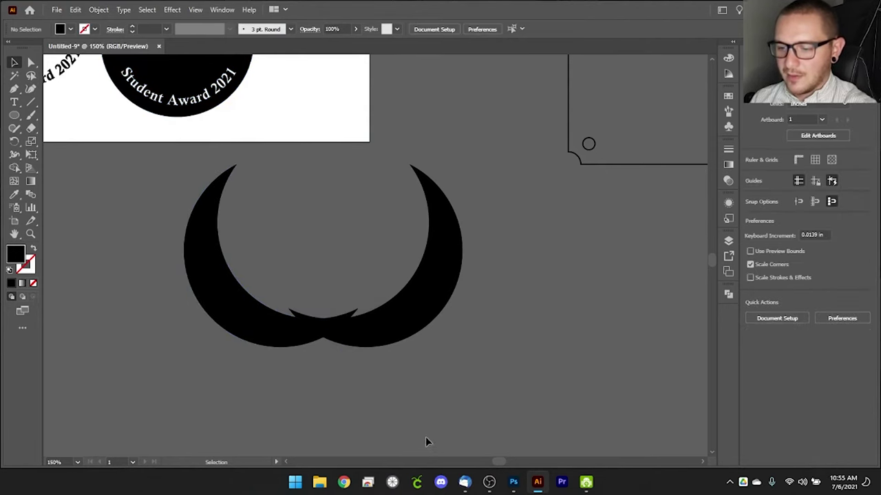
- Slide the right crescent horizontally over the mirrored one until their lower ends cross into a symmetrical emblem
left_click_drag(378, 318, 263, 317)
left_click(228, 405)
left_click_drag(204, 406, 296, 382)
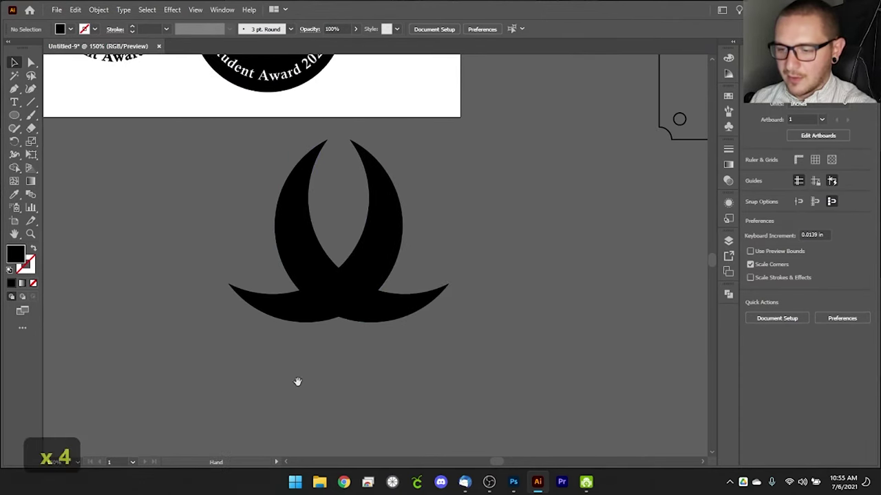
- Unite the two crossed crescents into a single shape with Pathfinder
left_click_drag(297, 238, 296, 236)
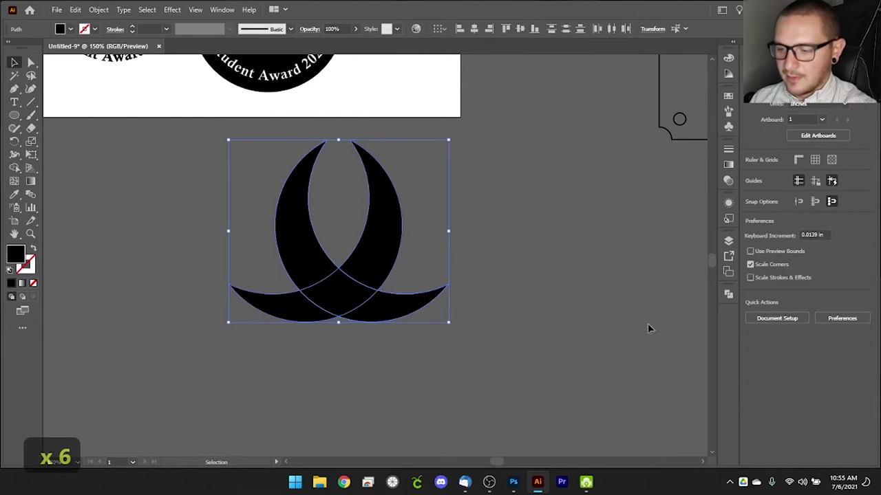
left_click(728, 294)
left_click(600, 319)
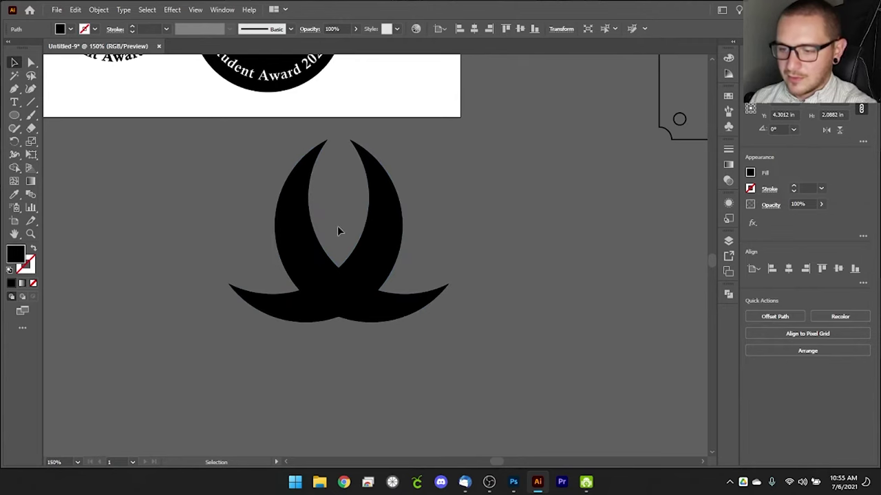
- Scale the emblem down proportionally and place it on the artboard below the circular text block
left_click_drag(337, 278, 383, 291)
left_click_drag(521, 181, 482, 272)
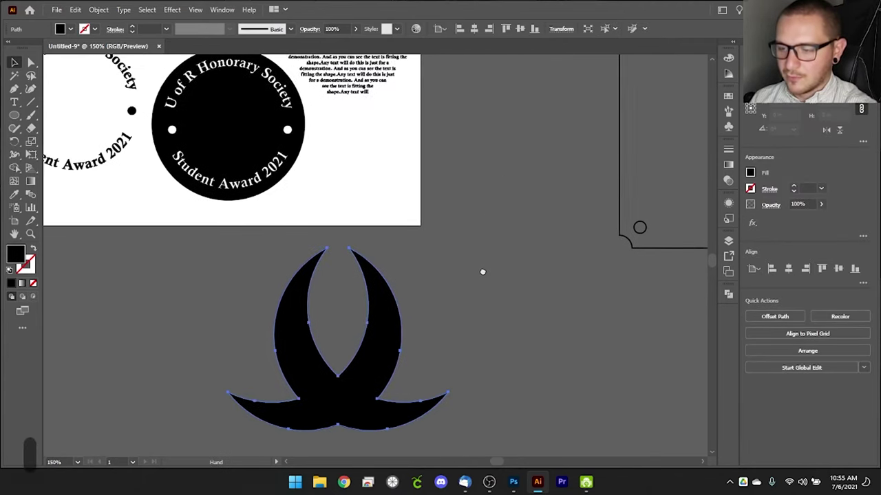
left_click_drag(450, 432, 345, 328)
left_click_drag(295, 306, 377, 184)
scroll(417, 269, "down", 3)
scroll(385, 238, "up", 3)
left_click_drag(494, 278, 522, 293)
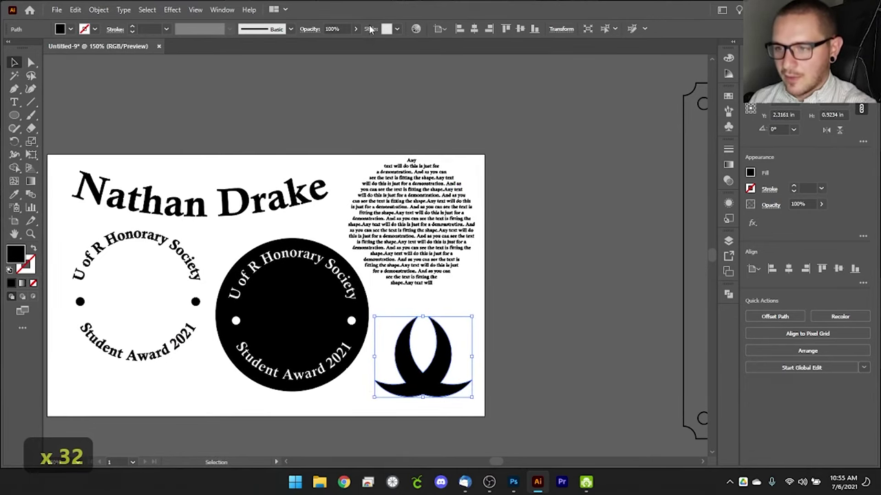
- Uncover the desktop and place Rocky.jpg from it into the document outside the artboard
left_click_drag(351, 10, 474, 32)
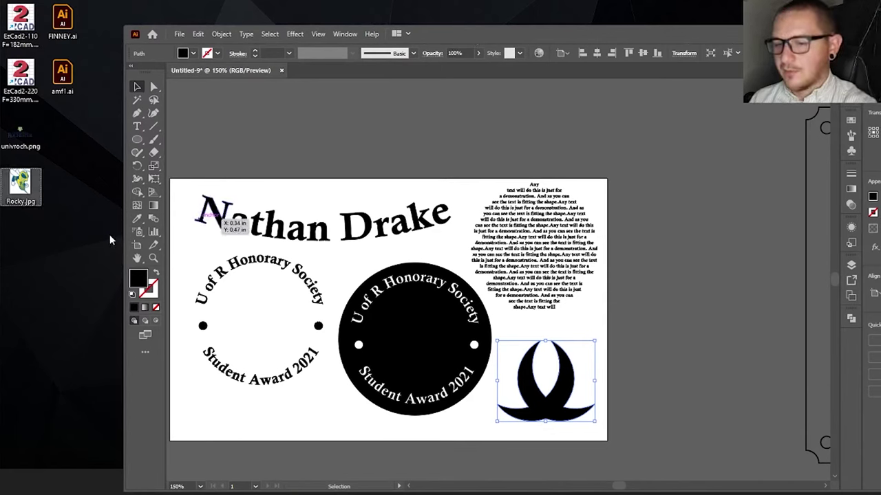
left_click_drag(354, 161, 399, 138)
left_click_drag(300, 463, 321, 448)
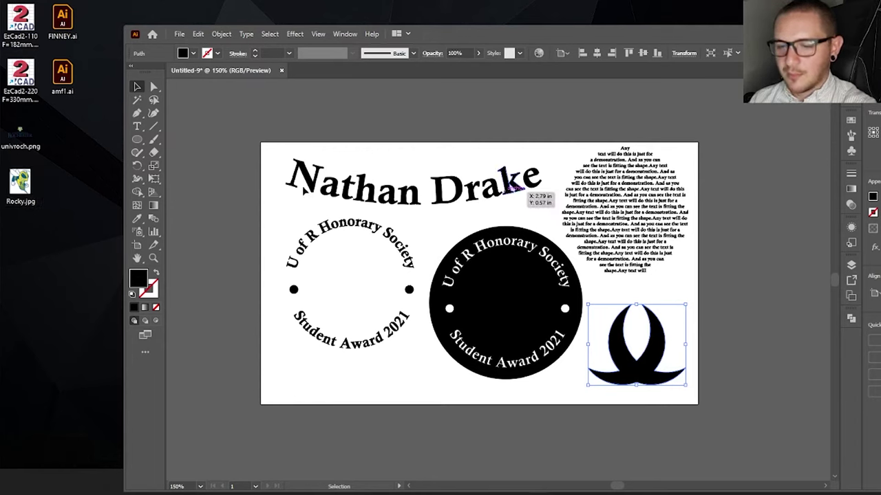
left_click_drag(25, 185, 767, 248)
mouse_move(735, 339)
left_mouse_down()
mouse_move(381, 301)
mouse_move(389, 354)
mouse_move(420, 337)
mouse_move(448, 291)
mouse_move(408, 365)
left_mouse_up()
scroll(420, 337, "down", 5)
scroll(408, 365, "down", 3)
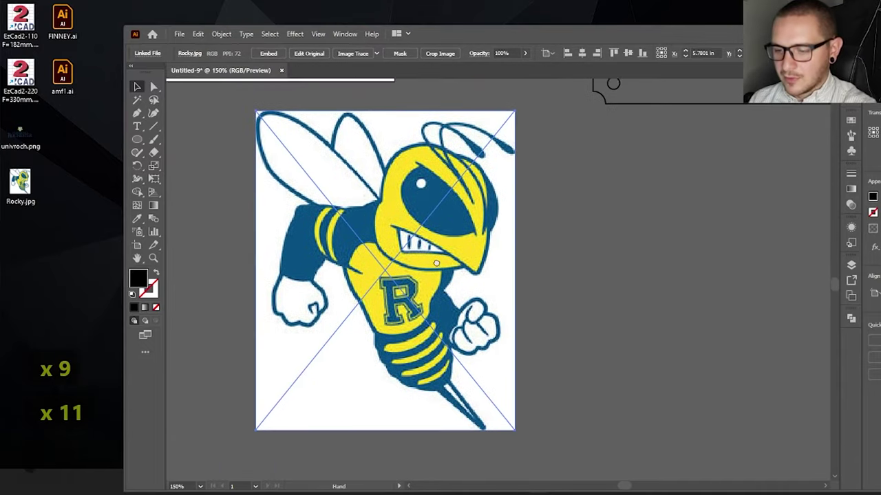
- Run Image Trace with the default preset on the placed Rocky.jpg and compare it with the original picture
left_click(348, 55)
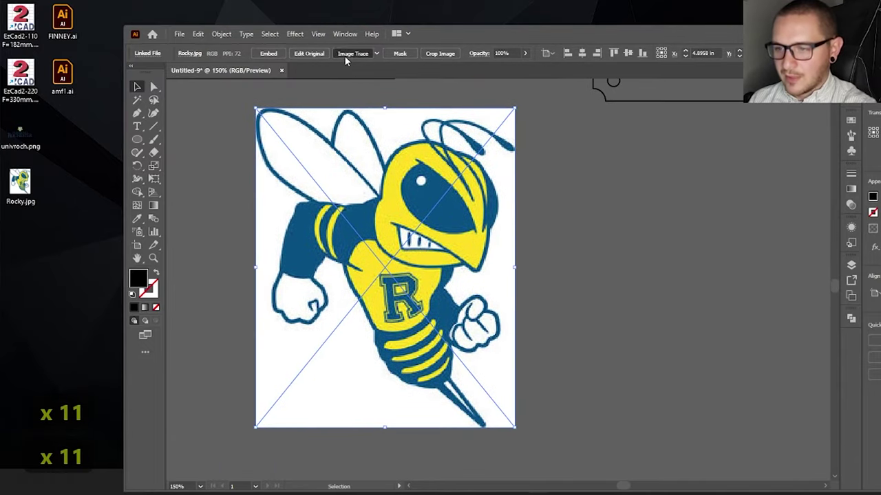
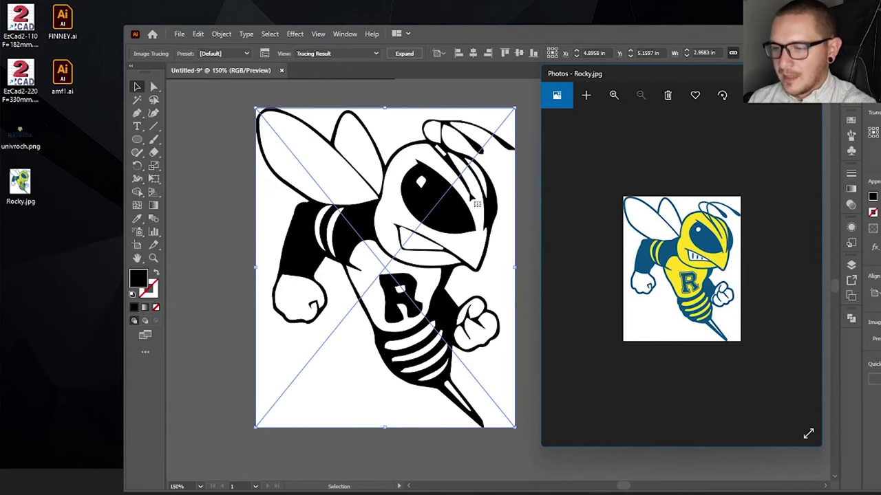
key("alt+Tab")
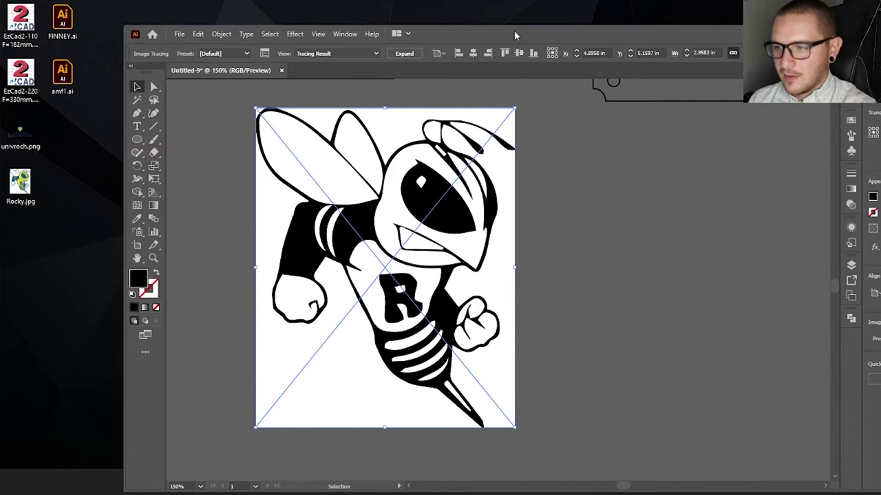
- Switch to Photoshop and open Rocky.jpg from the desktop in it
left_click_drag(517, 36, 519, 17)
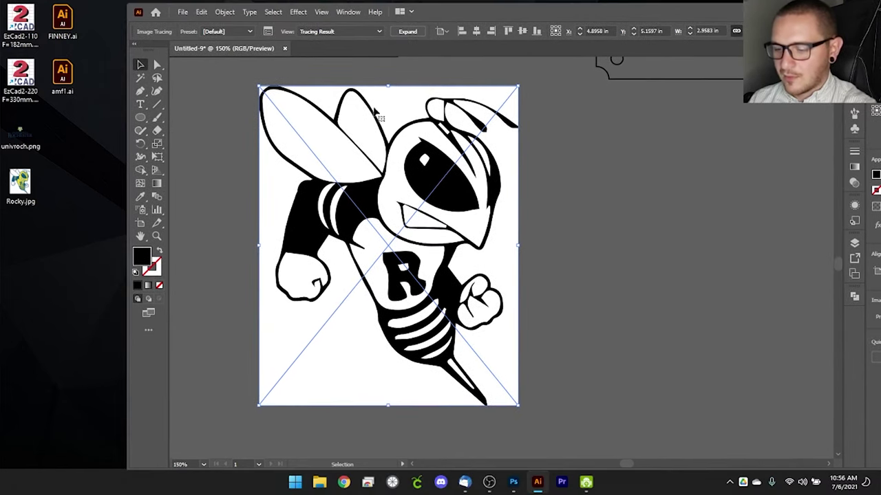
left_click(513, 480)
left_click_drag(384, 34, 403, 33)
left_click_drag(20, 183, 415, 223)
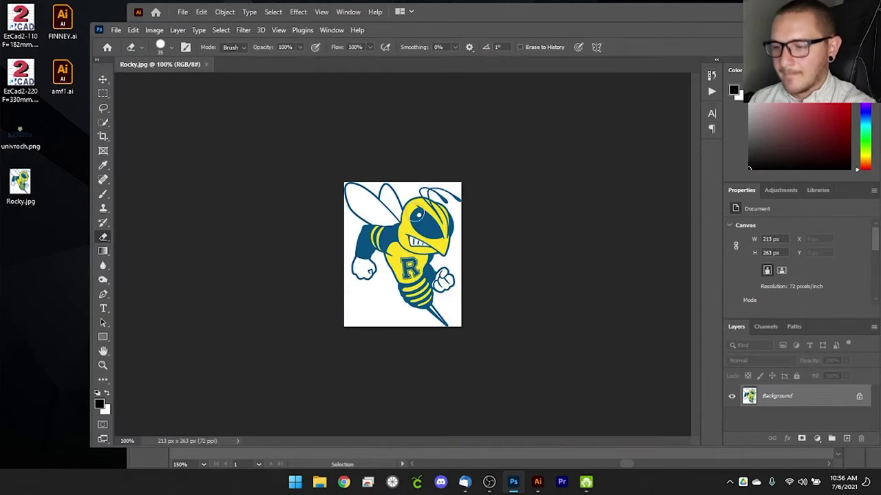
- Set the resolution of Rocky.jpg to 600 pixels/inch in Image Size, with resampling kept on
left_click(151, 31)
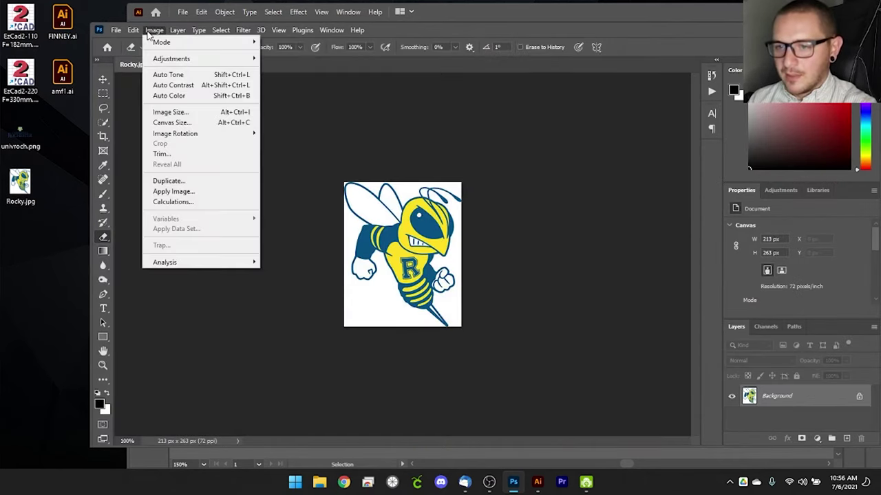
mouse_move(184, 61)
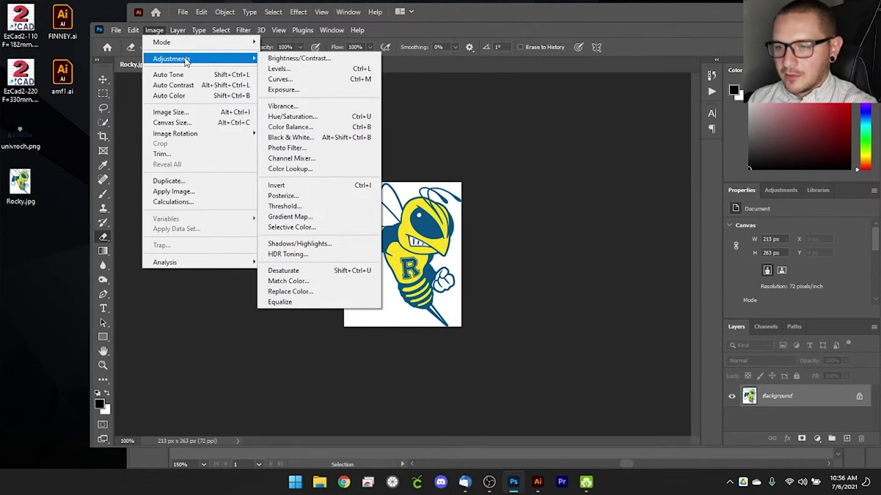
left_click(172, 112)
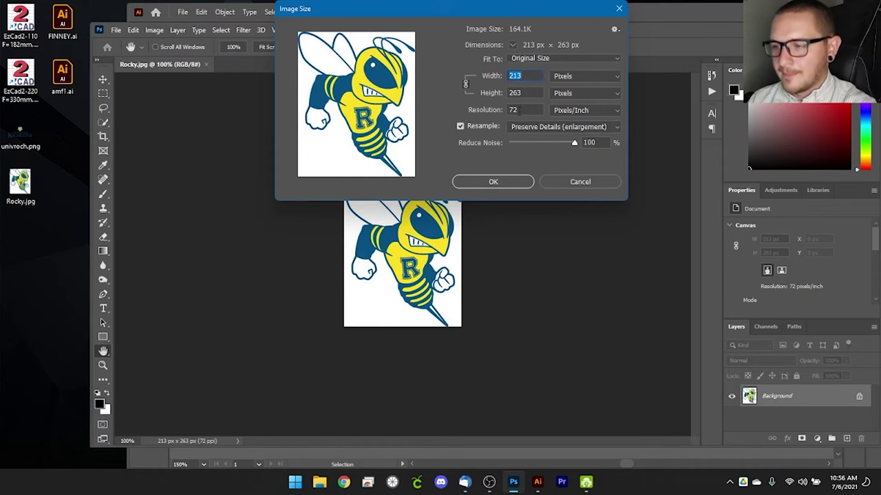
left_click(525, 109)
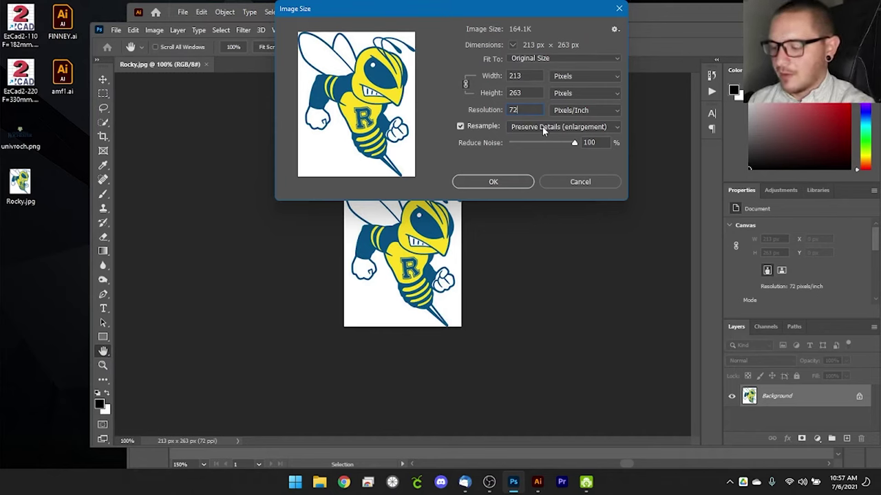
key("BackSpace")
key("BackSpace")
type("600")
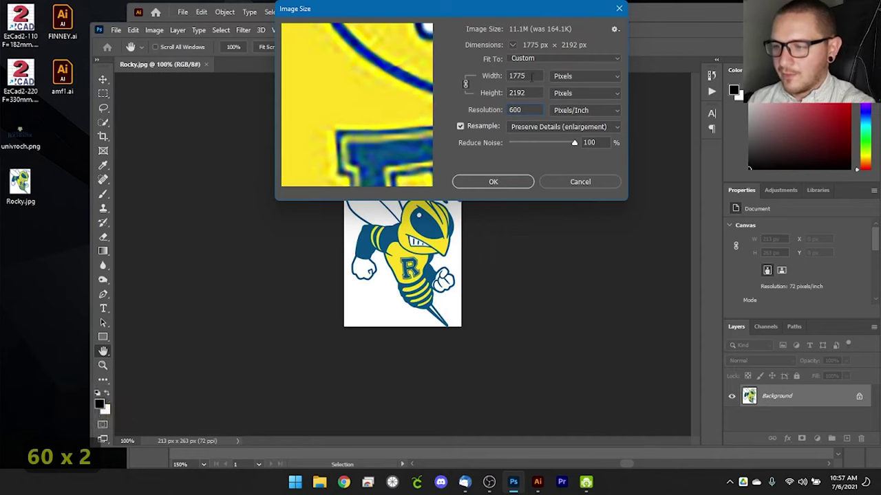
- Set the image height to 5000 pixels with proportions linked and apply the enlargement
left_click(496, 76)
key("Tab")
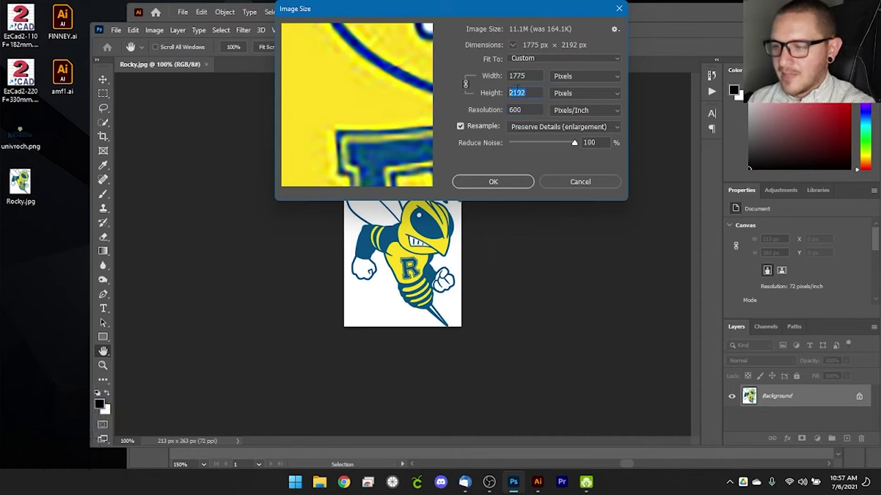
key("shift+Tab")
key("Tab")
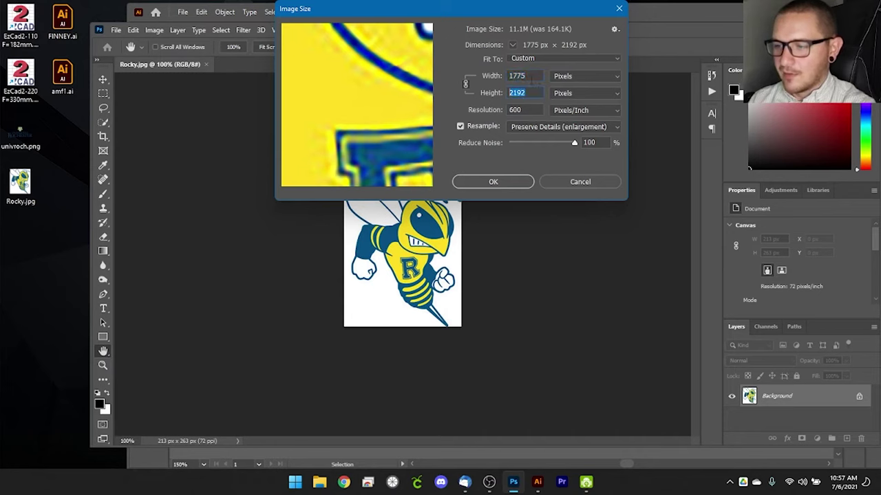
key("shift+Tab")
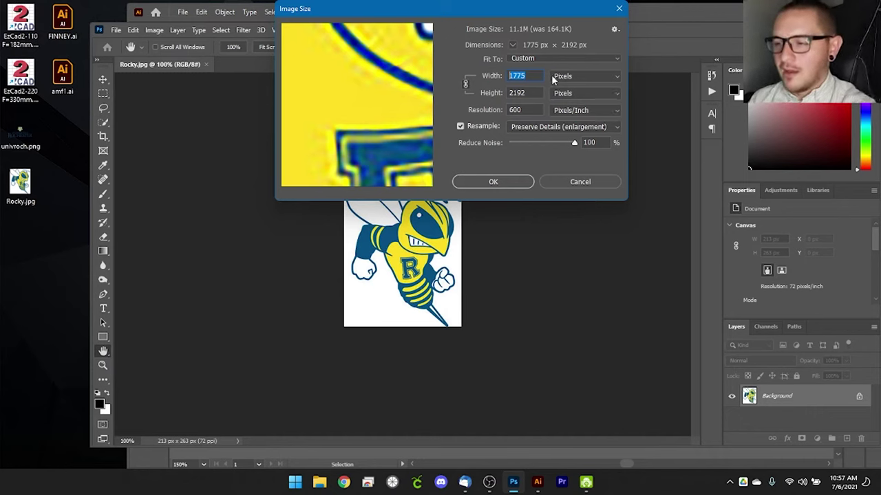
key("Tab")
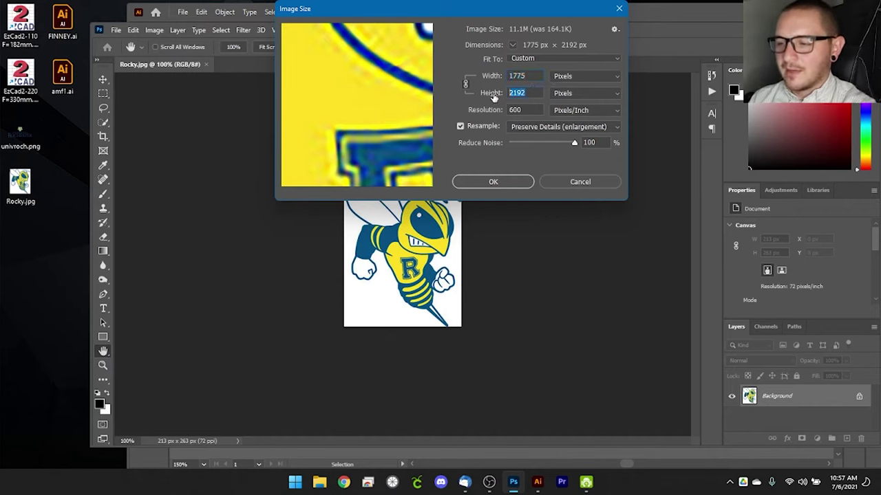
type("5000")
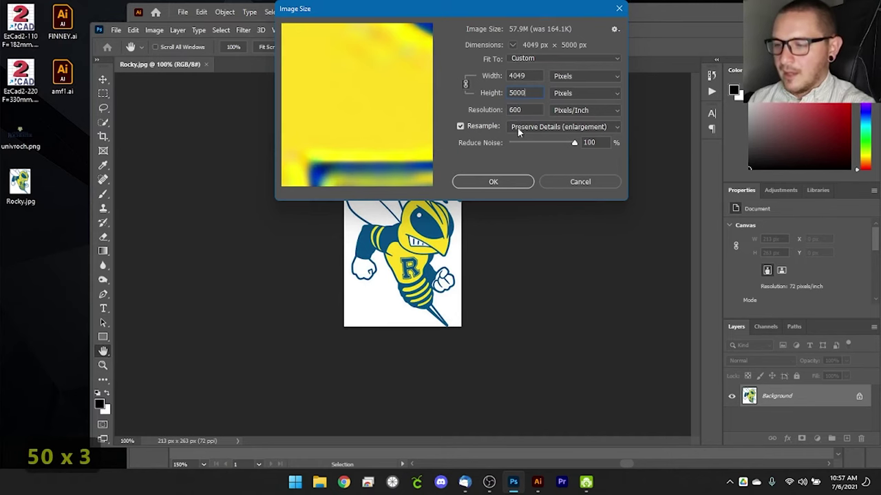
left_click(491, 181)
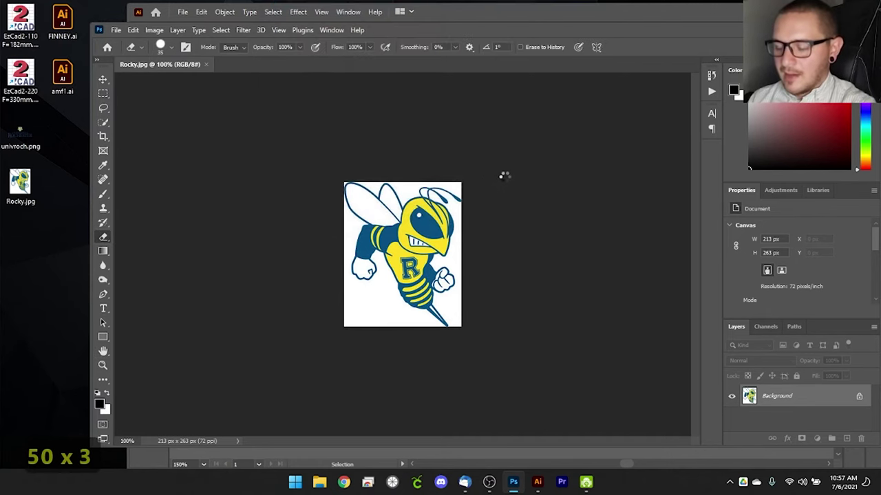
- Convert the enlarged mascot to pure black and white with a Threshold adjustment at level 139
key("ctrl+minus")
key("ctrl+minus")
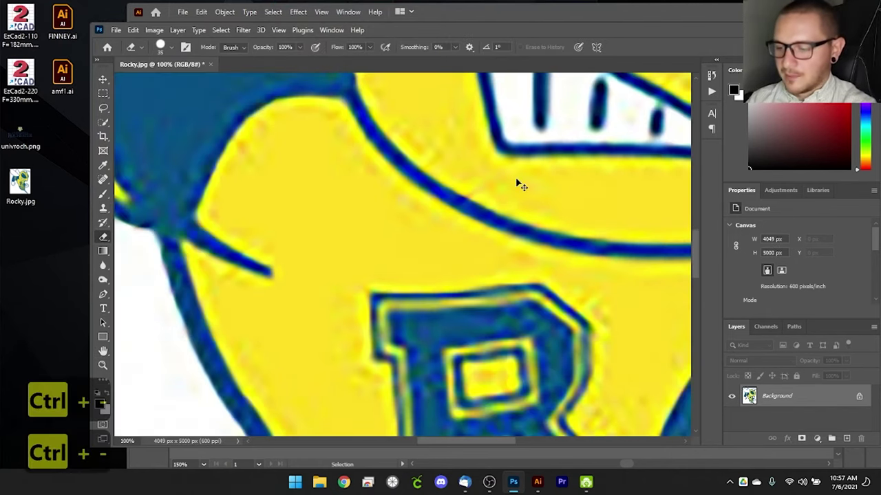
key("ctrl+minus")
key("ctrl+minus")
key("ctrl+minus")
key("ctrl+minus")
key("ctrl+minus")
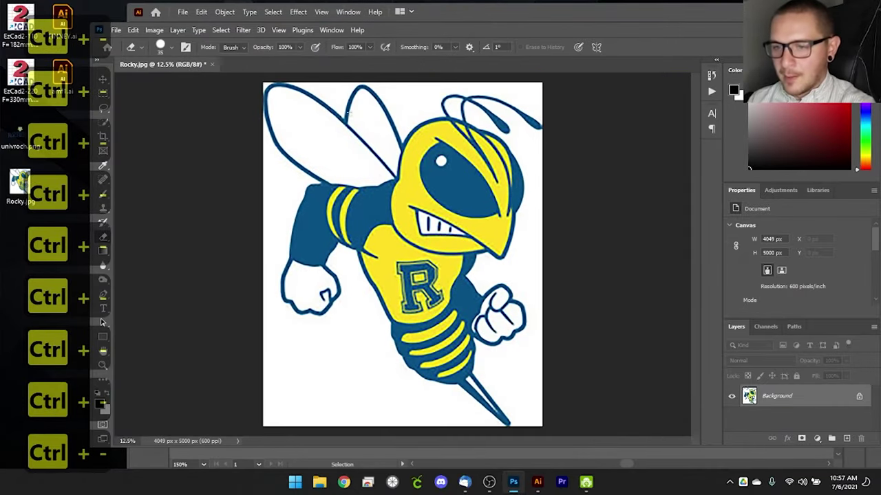
left_click(154, 31)
mouse_move(172, 61)
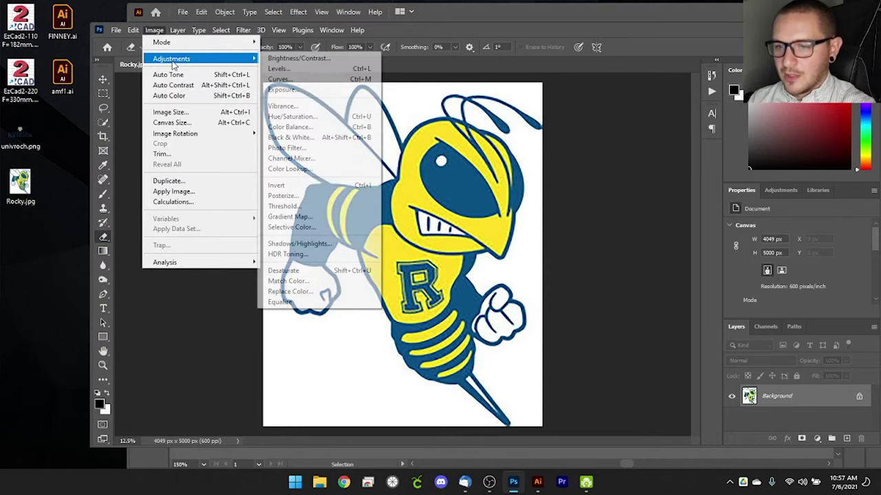
left_click(282, 206)
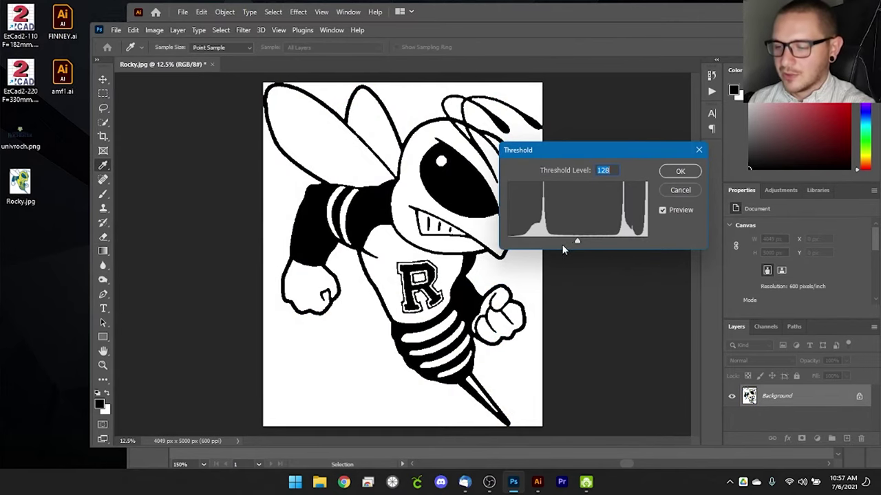
mouse_move(577, 244)
left_mouse_down()
mouse_move(555, 242)
mouse_move(582, 236)
left_mouse_up()
left_click(583, 241)
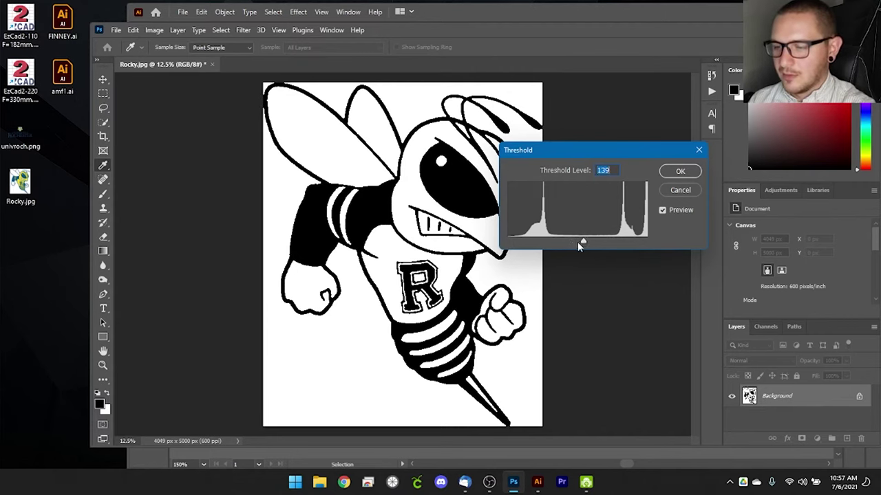
left_click(680, 172)
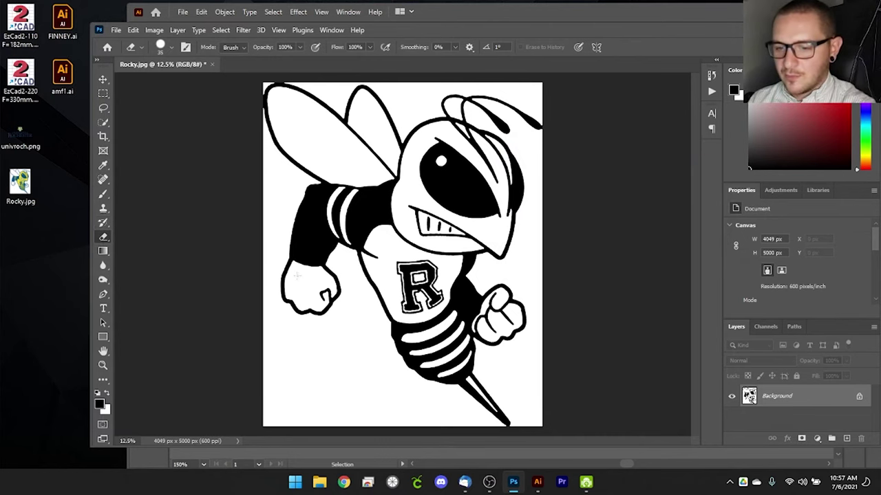
- Reduce the eraser to 20 px and erase the black gaps in the white inner outline of the chest letter R
key("ctrl+equal")
key("ctrl+equal")
key("ctrl+equal")
key("ctrl+equal")
key("ctrl+equal")
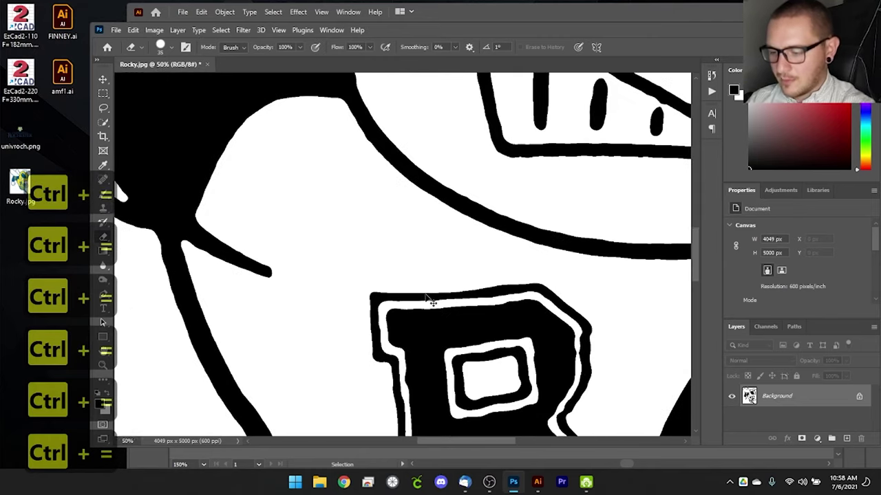
key("ctrl+equal")
left_click_drag(403, 213, 351, 141)
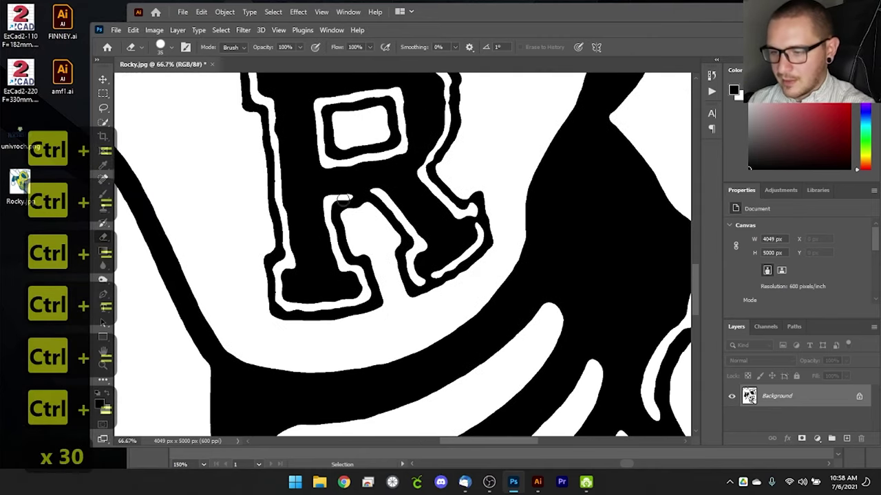
key("bracketleft")
key("bracketleft")
key("bracketleft")
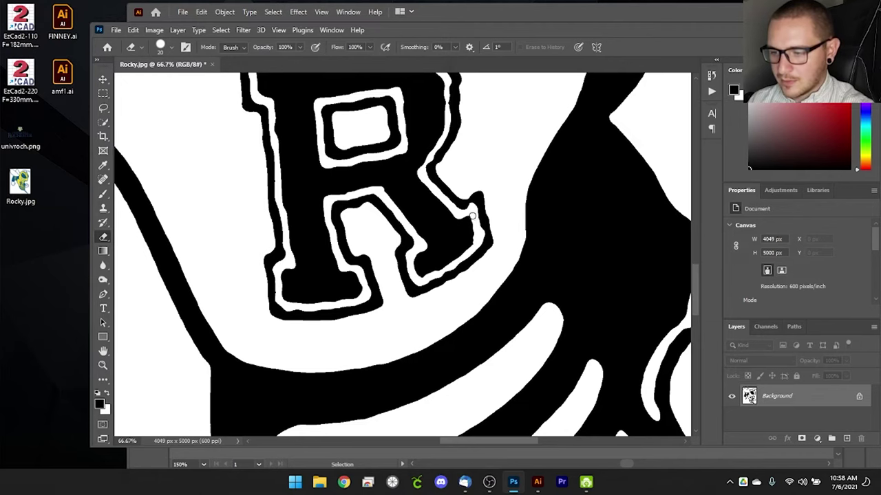
- Extend the canvas slightly on all sides with the Crop tool, to about 4243 × 5240 px, for a white margin around the mascot
scroll(464, 216, "up", 6)
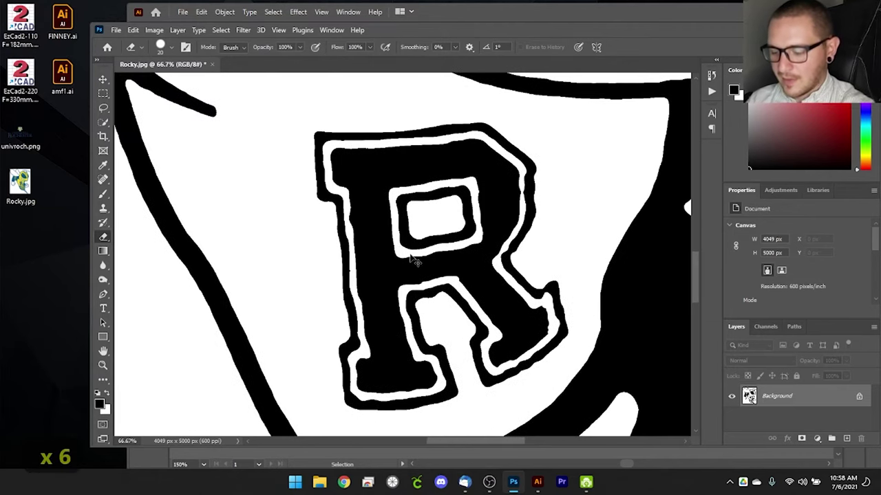
key("ctrl+minus")
key("ctrl+minus")
key("ctrl+minus")
key("ctrl+minus")
key("ctrl+minus")
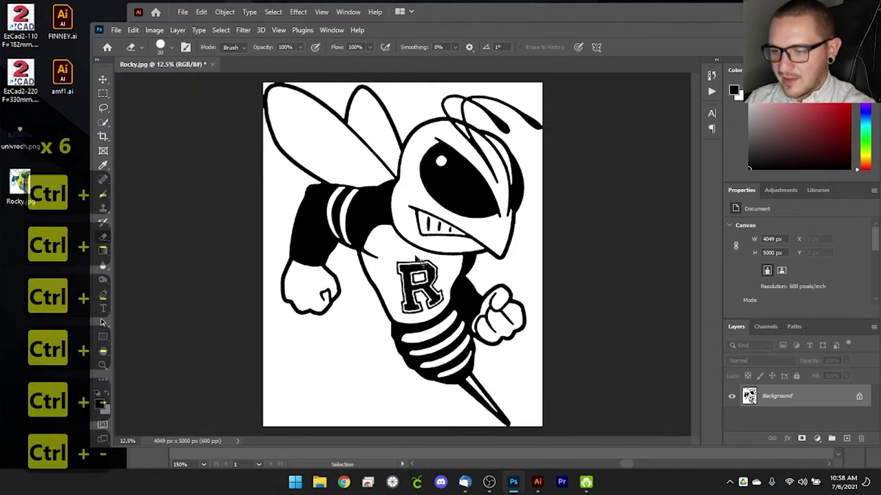
left_click(103, 80)
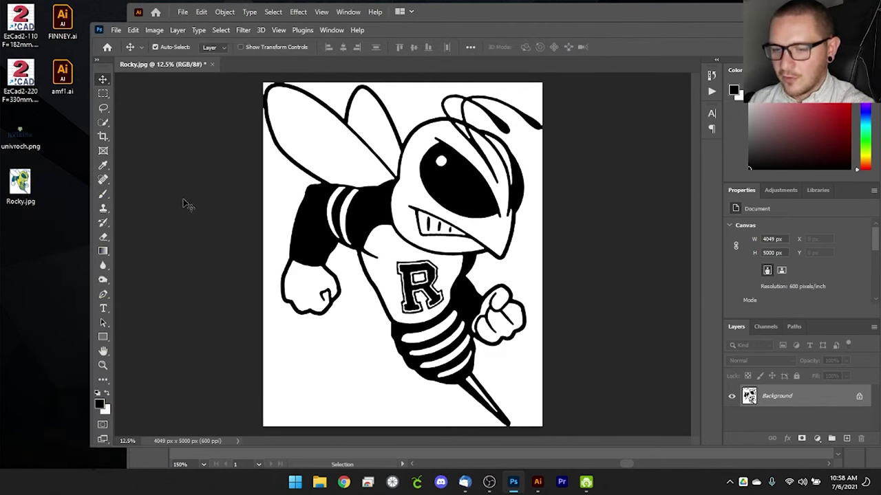
left_click(107, 136)
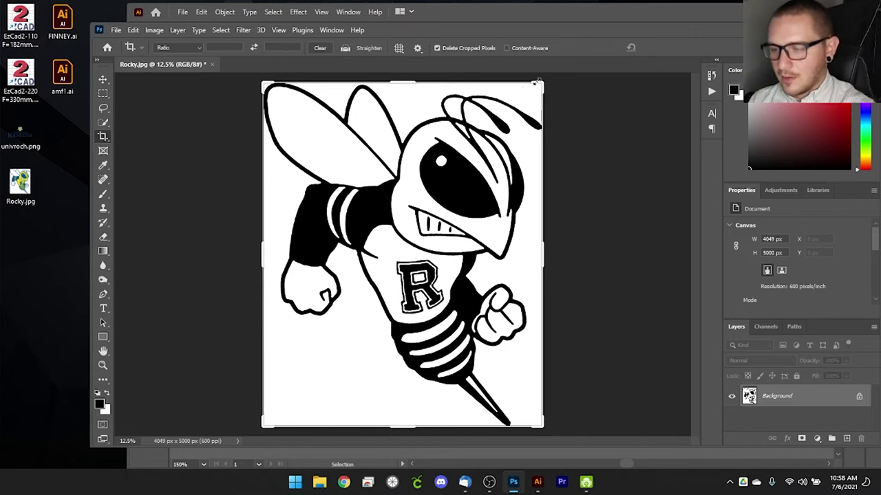
left_click_drag(536, 81, 550, 75)
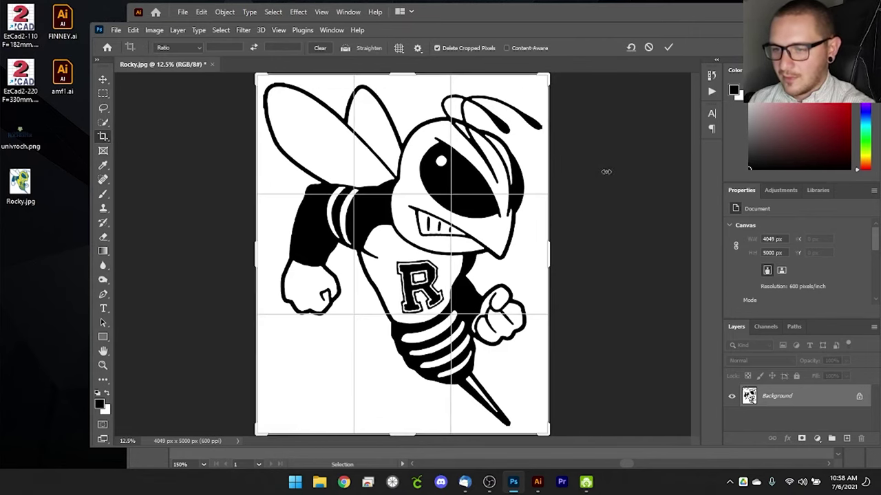
left_click(668, 47)
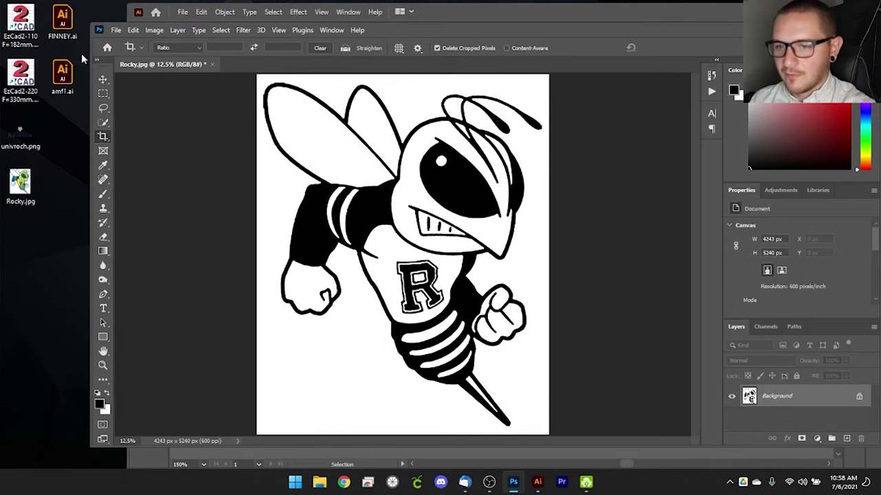
- Save Rocky.jpg as a progressive JPEG at quality 12, and switch to Illustrator to update the modified linked image
left_click(115, 30)
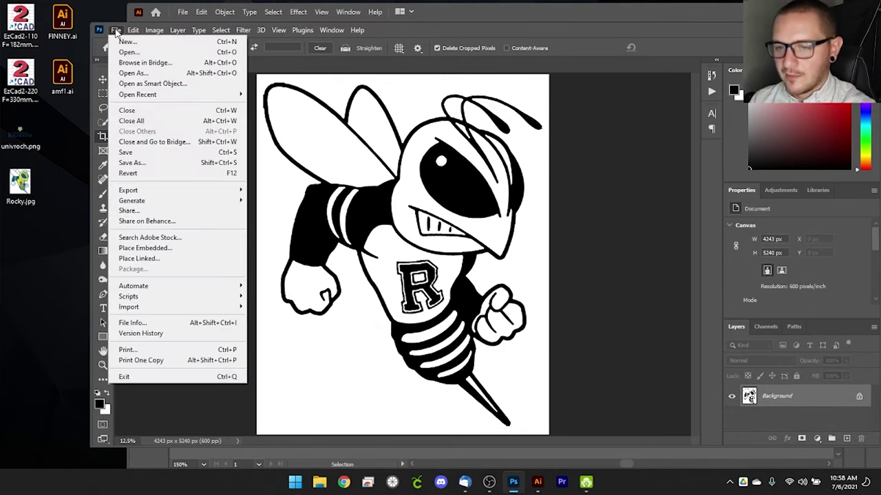
left_click(143, 152)
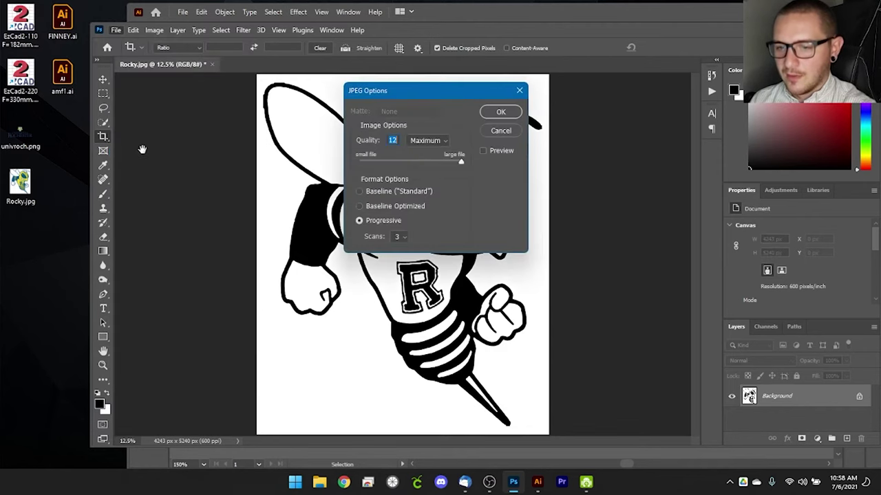
left_click(501, 113)
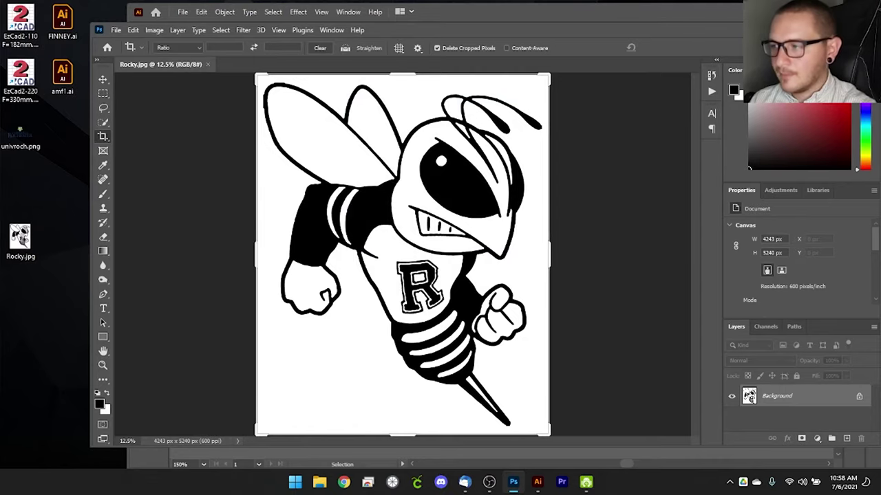
left_click(513, 481)
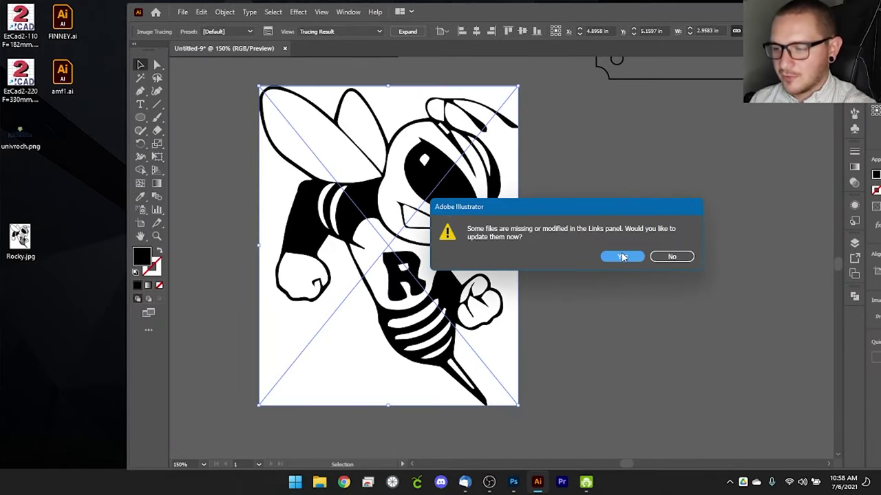
left_click(621, 256)
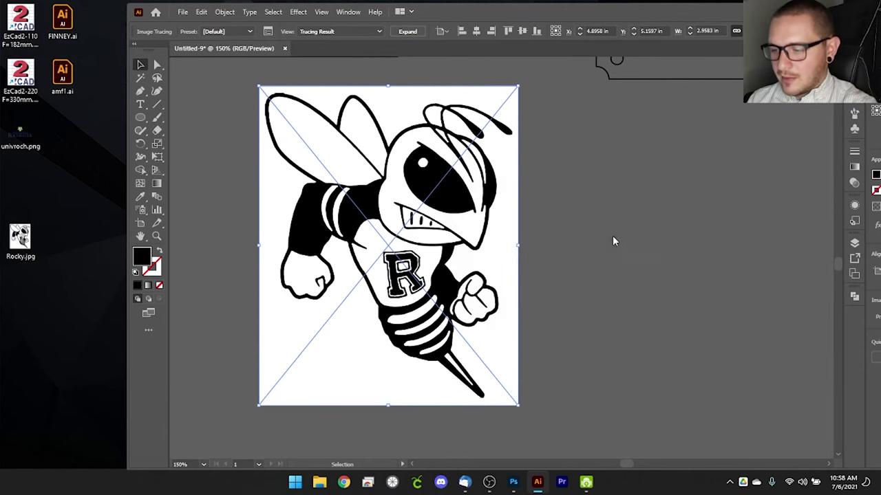
- Try placing the edited Rocky.jpg at full size beside the traced mascot for comparison, and undo the placement
left_click_drag(521, 254, 731, 261)
left_click_drag(640, 285, 474, 347)
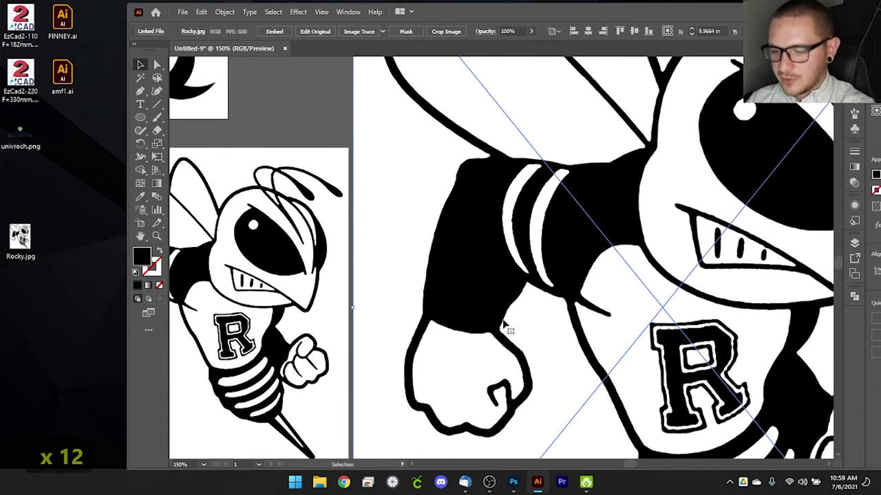
left_click(266, 340)
scroll(275, 330, "down", 5)
scroll(275, 330, "left", 7)
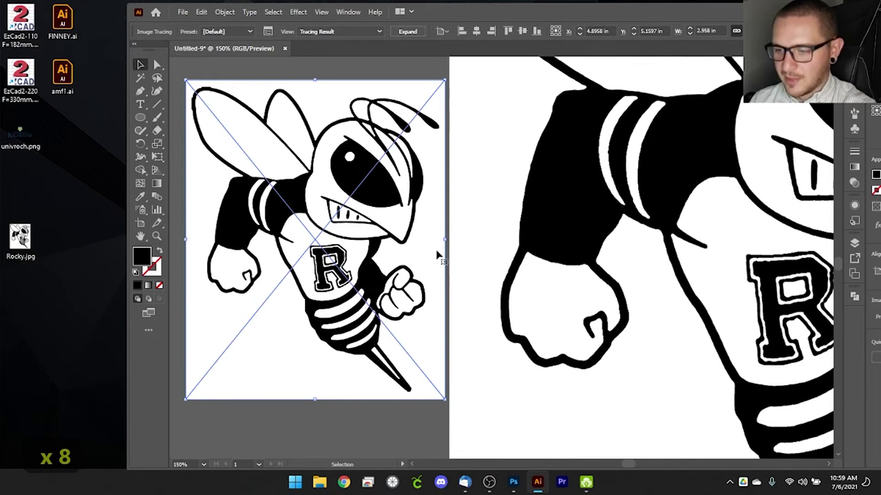
key("ctrl+z")
key("ctrl+z")
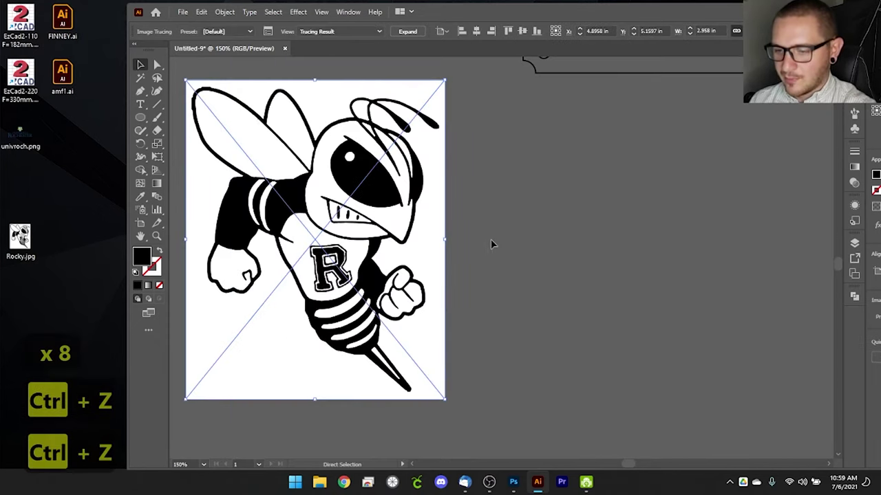
- Move the traced mascot slightly right and down, expand the tracing into vector paths and ungroup them
mouse_move(300, 163)
left_mouse_down()
mouse_move(329, 190)
mouse_move(428, 205)
left_mouse_up()
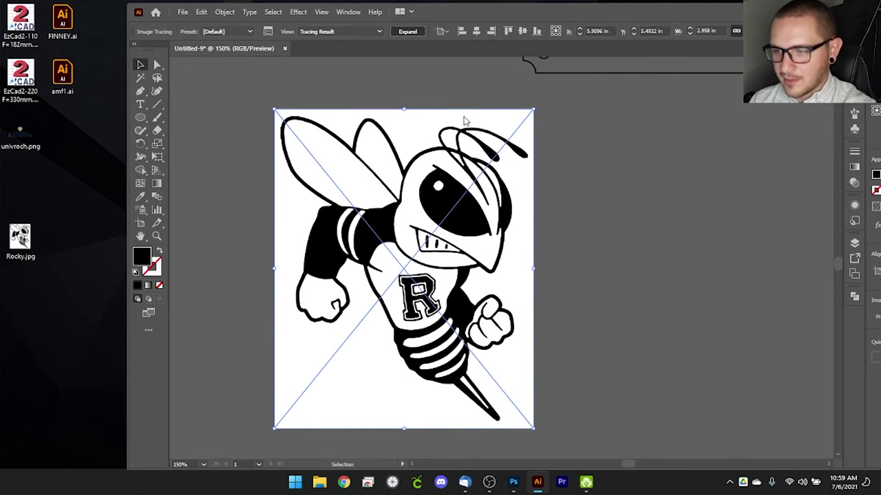
left_click(407, 31)
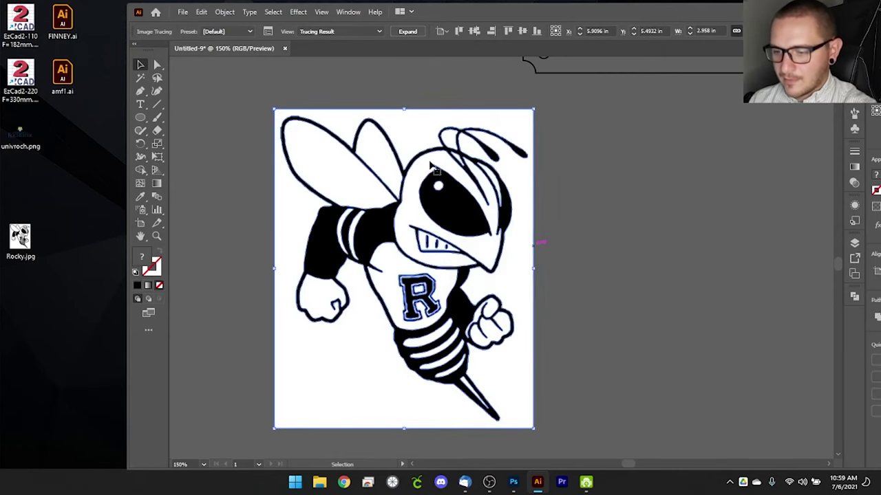
right_click(377, 122)
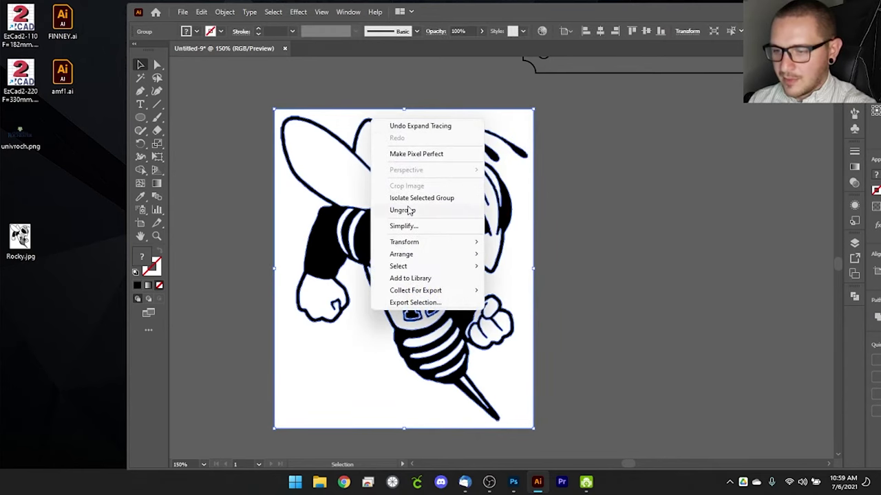
left_click(406, 210)
left_click(629, 212)
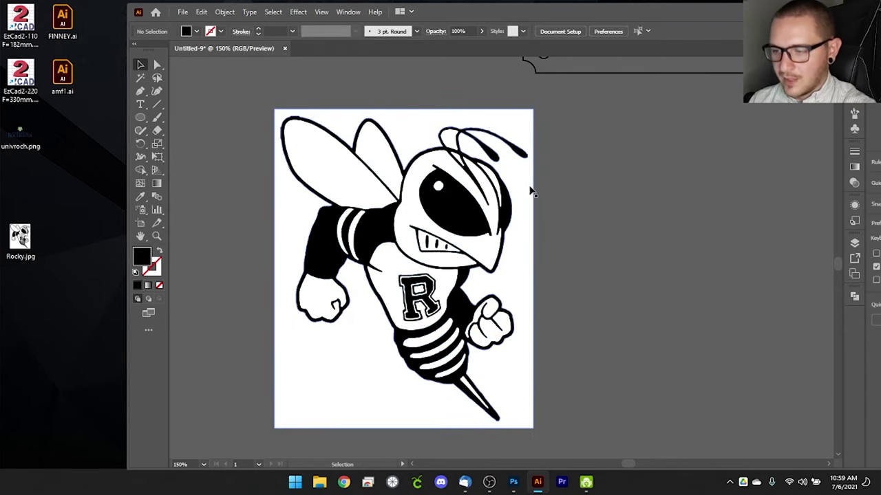
- Try moving the white background shape out from behind the mascot, and undo the move
left_click(532, 192)
left_click(622, 220)
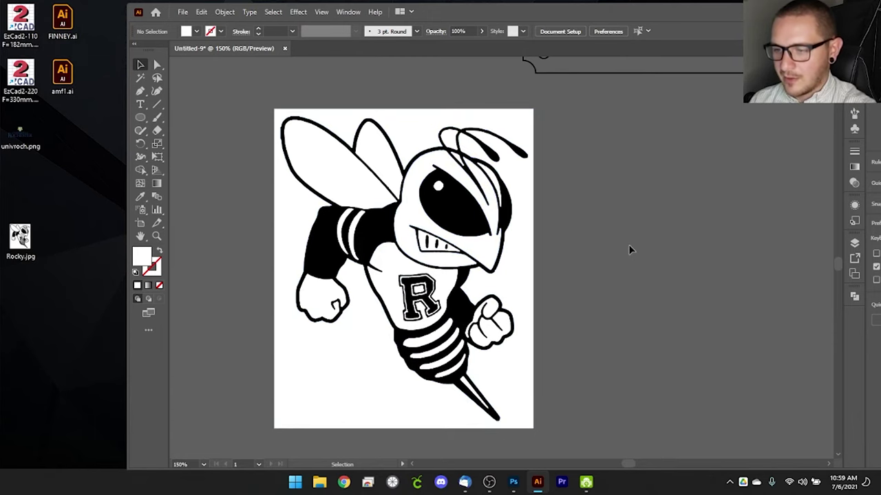
key("ctrl+a")
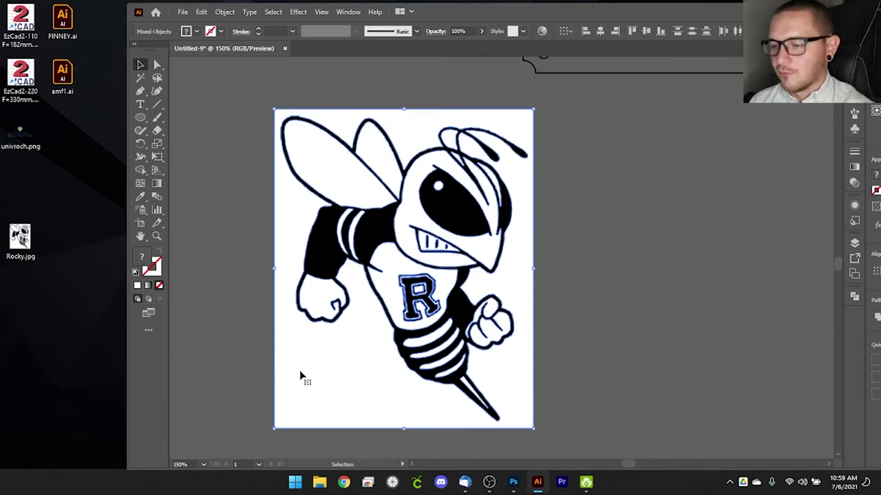
left_click(660, 256)
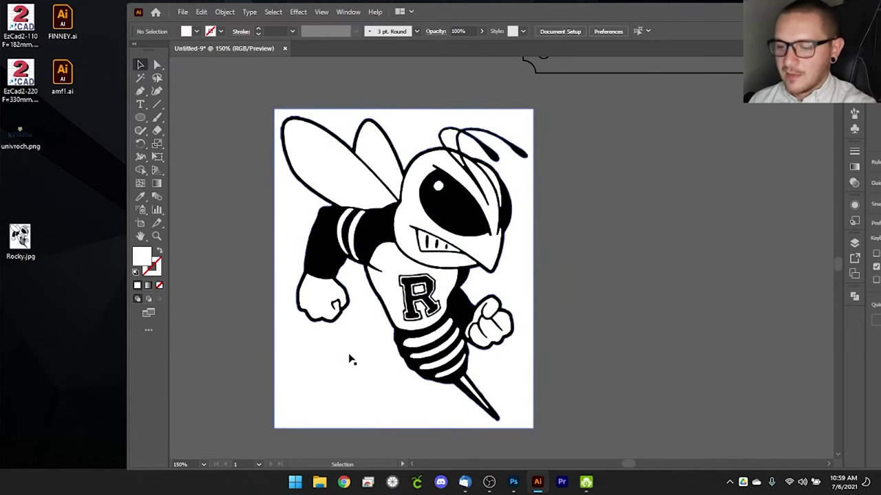
left_click_drag(349, 361, 626, 352)
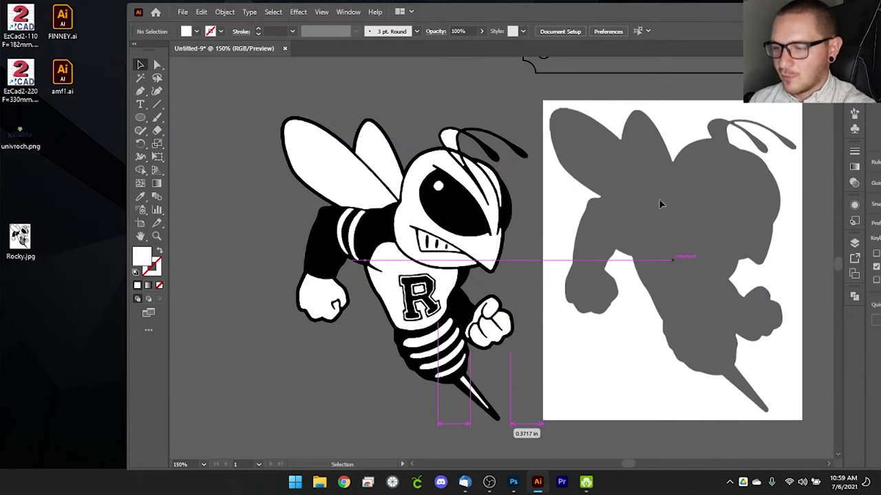
left_click_drag(563, 258, 564, 259)
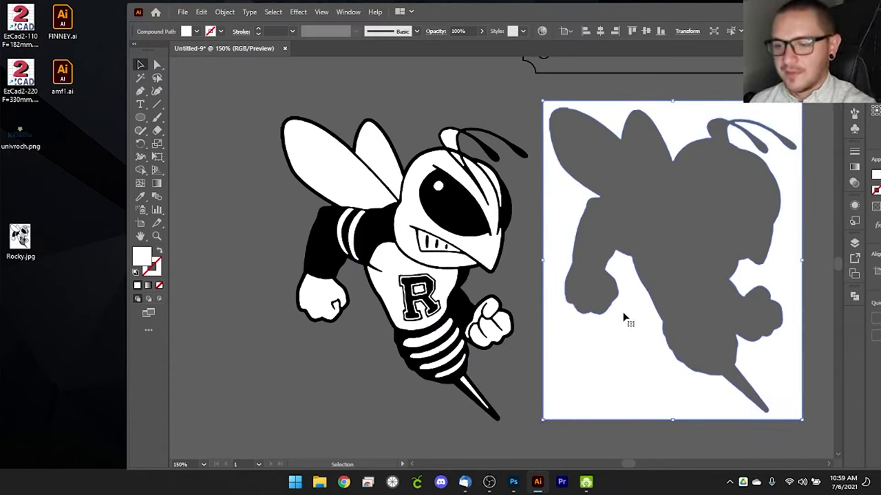
key("ctrl+z")
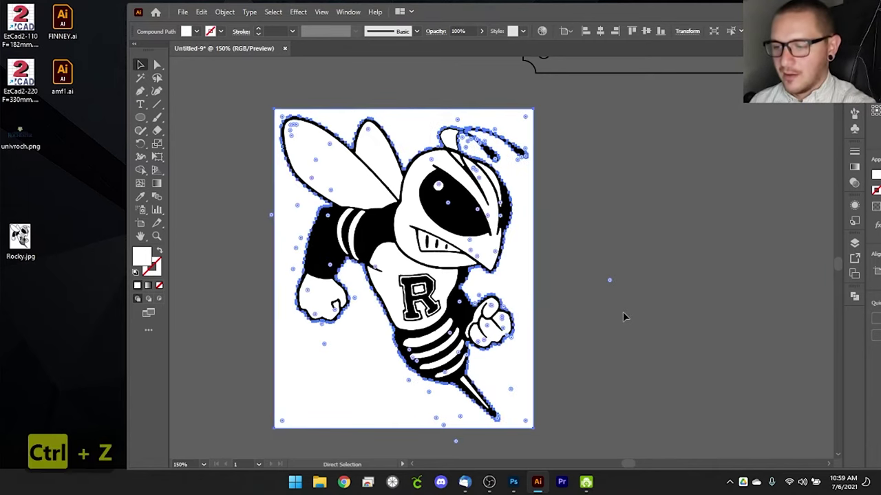
left_click(623, 312)
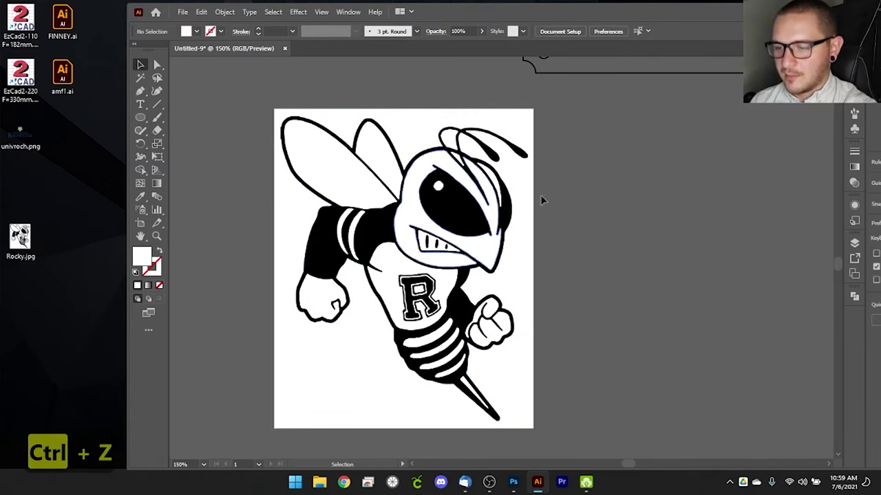
- Select all objects sharing the background's white fill color and delete them, keeping only the black artwork
left_click(513, 127)
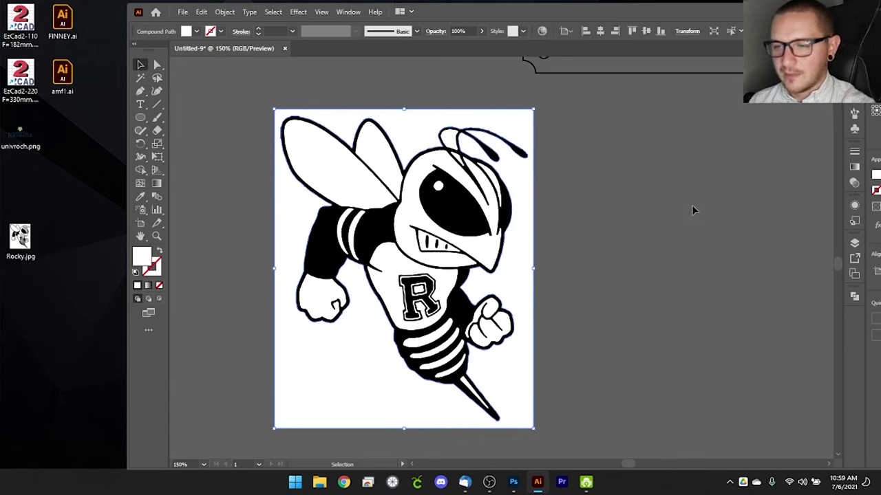
left_click(275, 12)
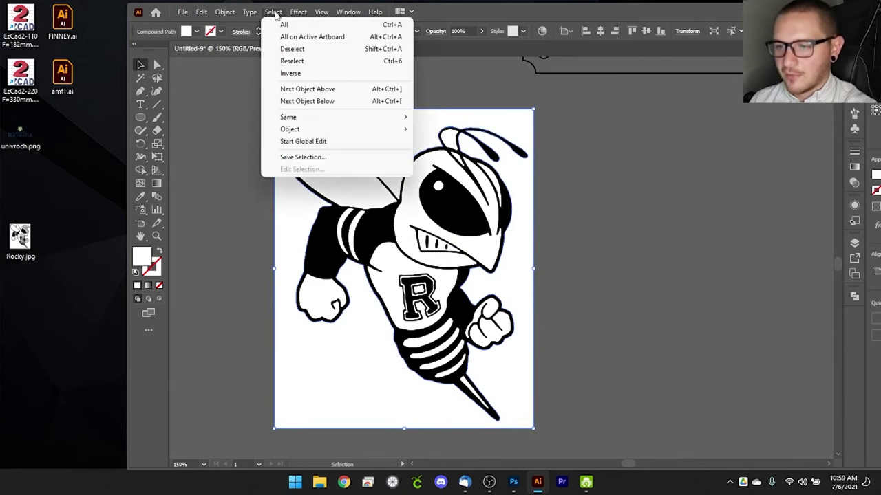
mouse_move(324, 117)
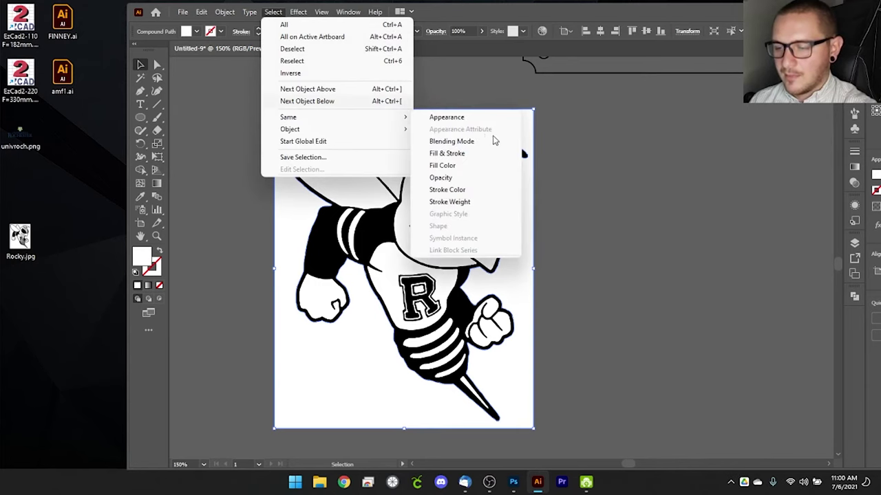
left_click(445, 164)
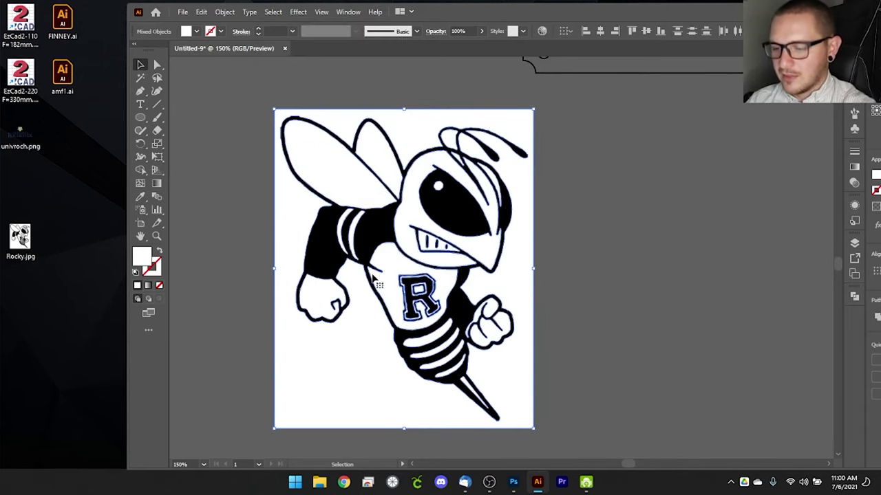
key("Delete")
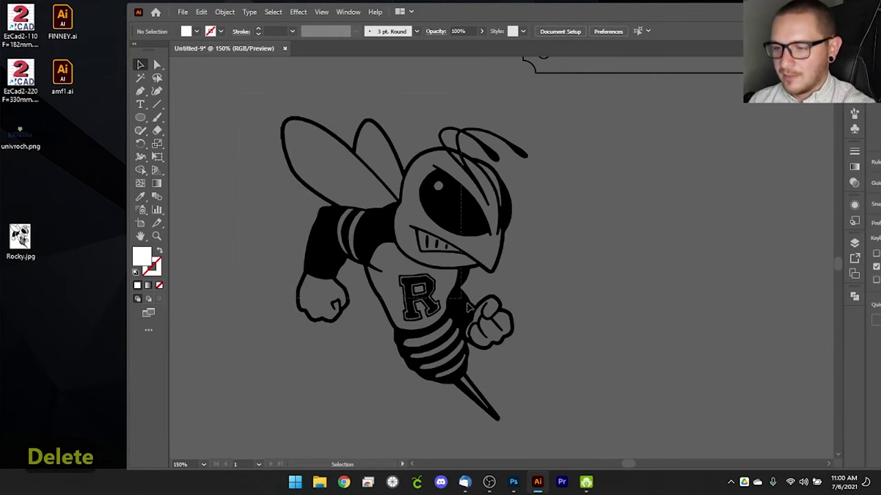
- Group all the remaining black mascot shapes into one object
key("ctrl+a")
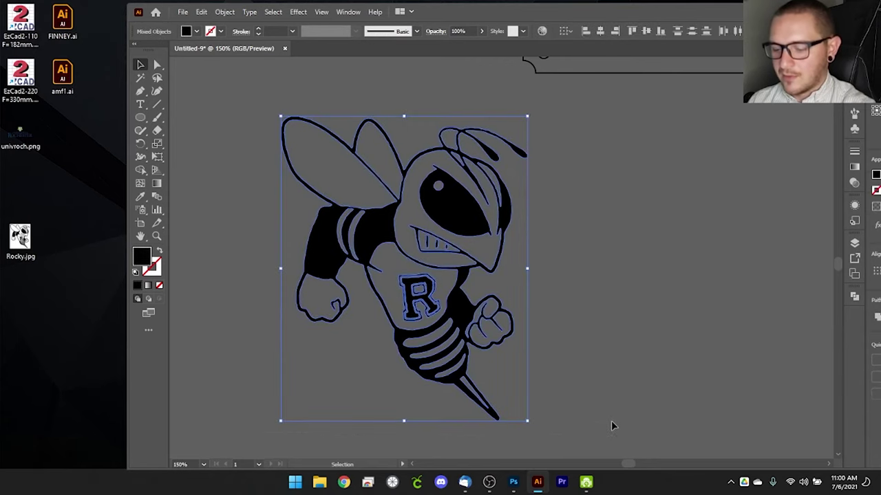
key("ctrl+g")
key("v")
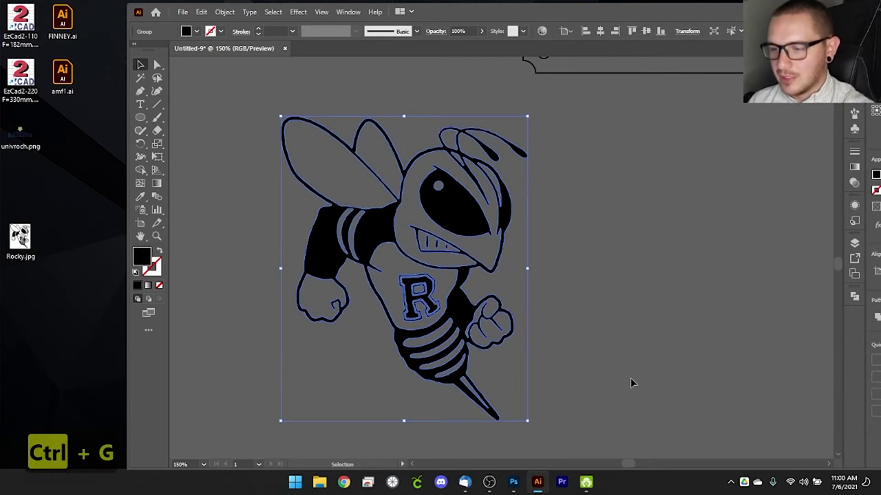
left_click(618, 307)
- Scale the mascot group down to about half its size and place it between the artboard and the plaque outline
left_click_drag(446, 215, 439, 194)
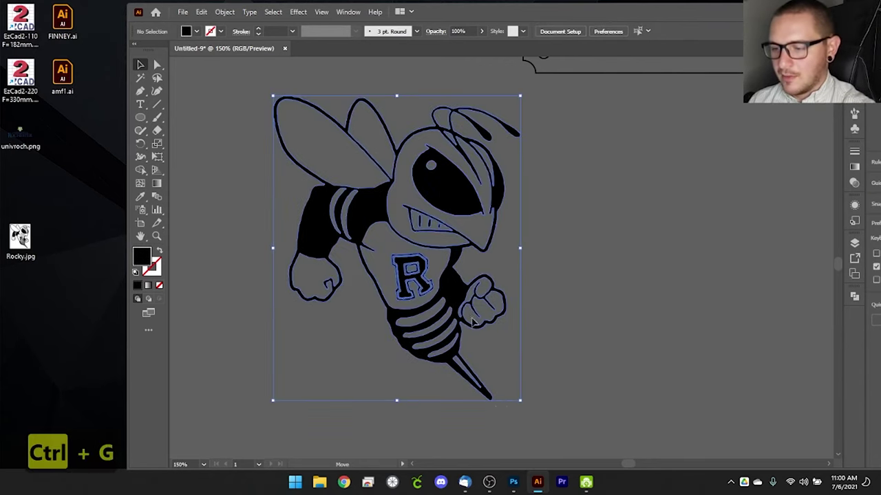
left_click_drag(496, 383, 379, 235)
left_click_drag(448, 199, 477, 321)
left_click_drag(389, 392, 452, 214)
scroll(481, 186, "up", 5)
mouse_move(470, 118)
left_mouse_down()
mouse_move(490, 250)
mouse_move(490, 141)
mouse_move(480, 129)
left_mouse_up()
left_click(452, 281)
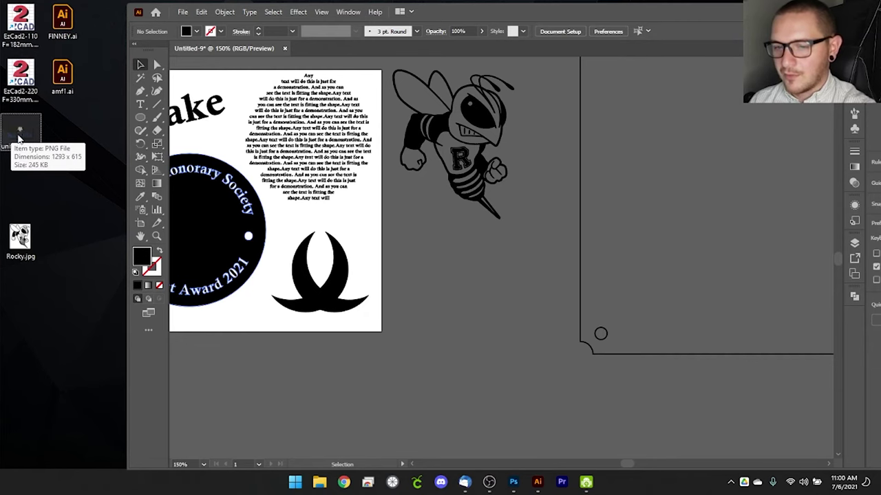
- Switch to Photoshop and open univroch.png from the desktop as a separate document
left_click_drag(20, 135, 24, 130)
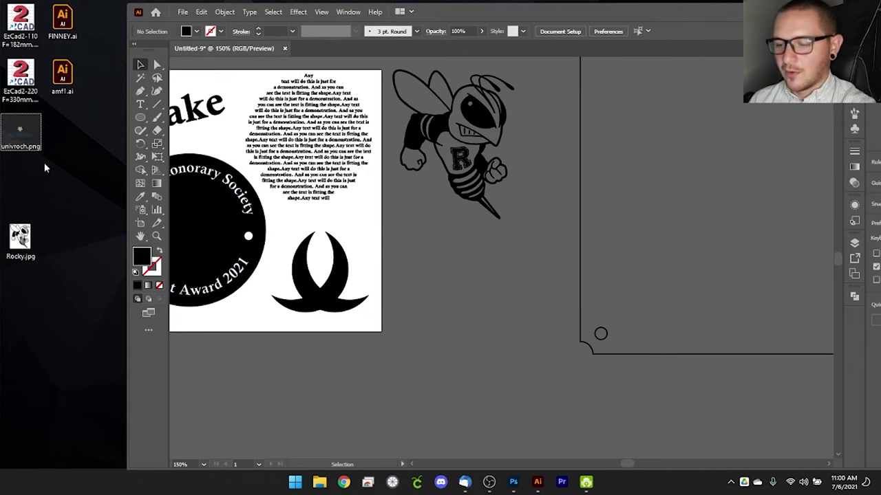
left_click(513, 482)
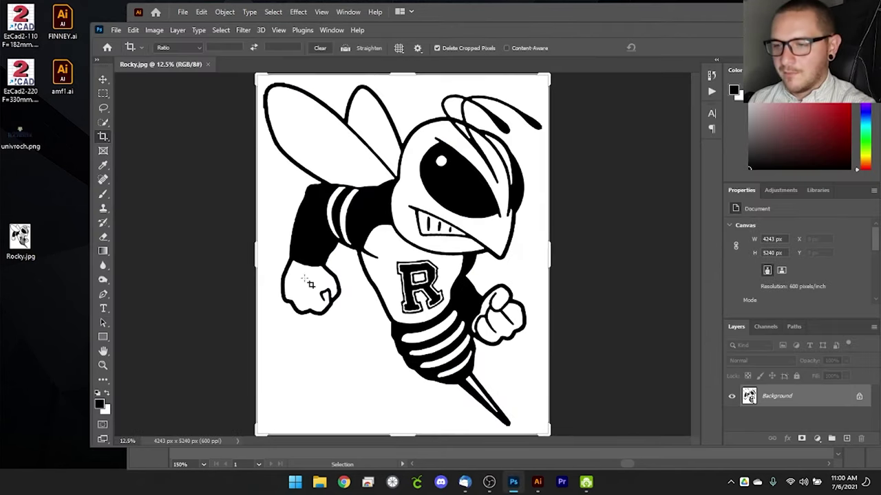
left_click_drag(258, 93, 268, 64)
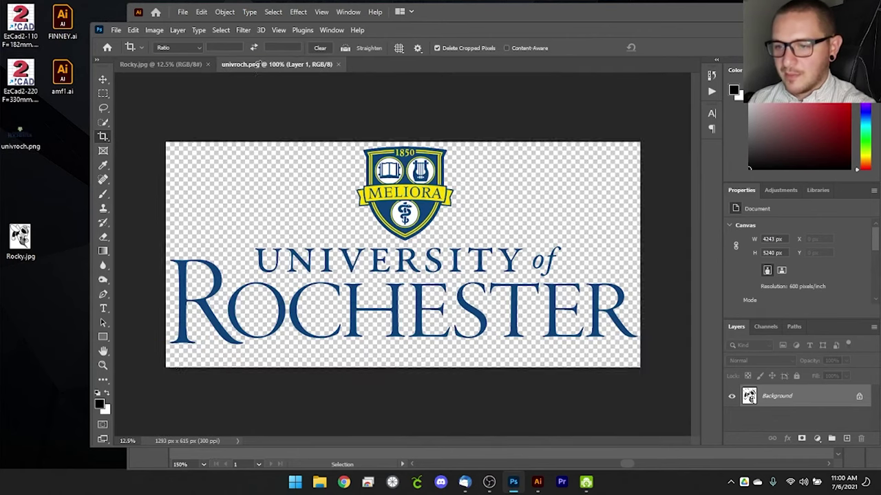
- Resample the univroch.png logo to a resolution of 600 pixels/inch and a width of 5000 pixels
left_click(154, 30)
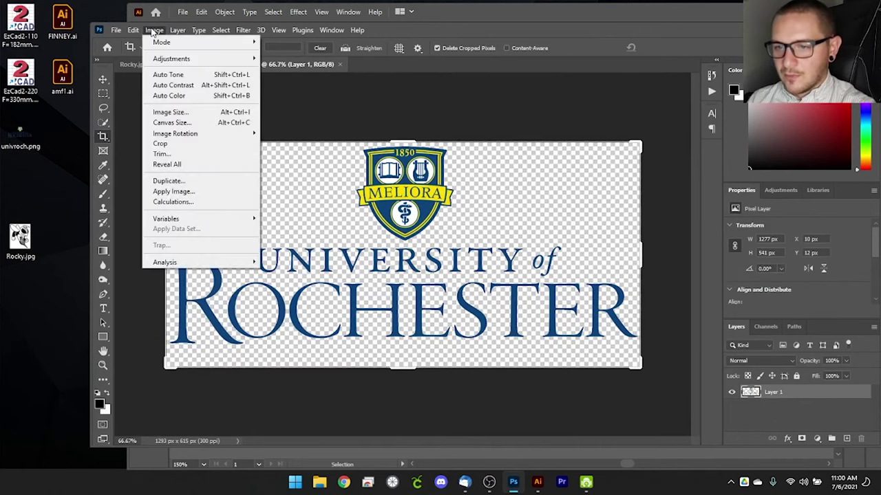
left_click(179, 112)
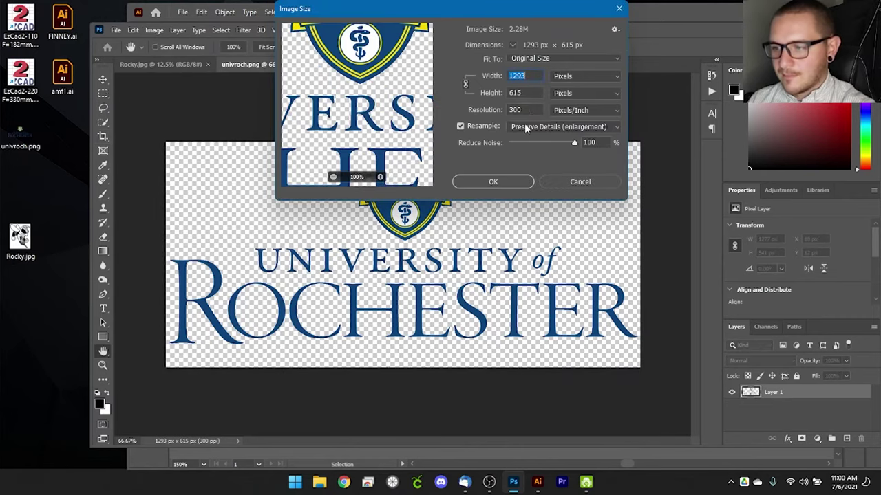
double_click(515, 110)
type("600")
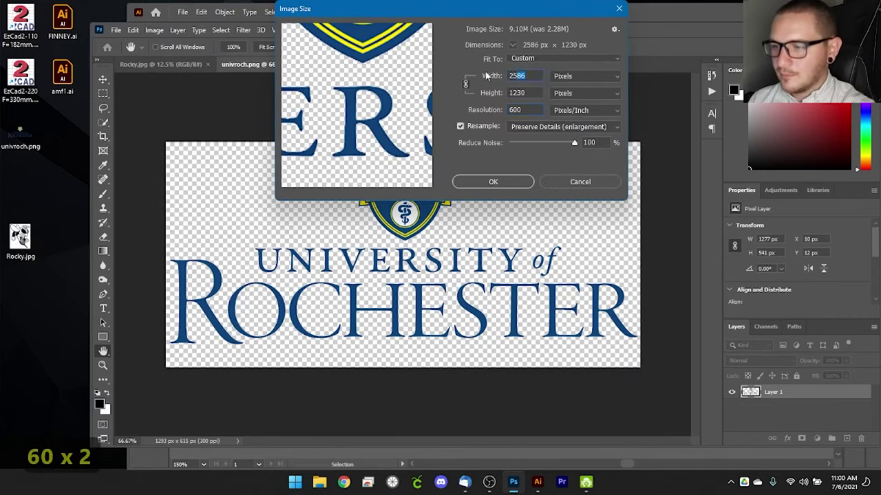
type("5000")
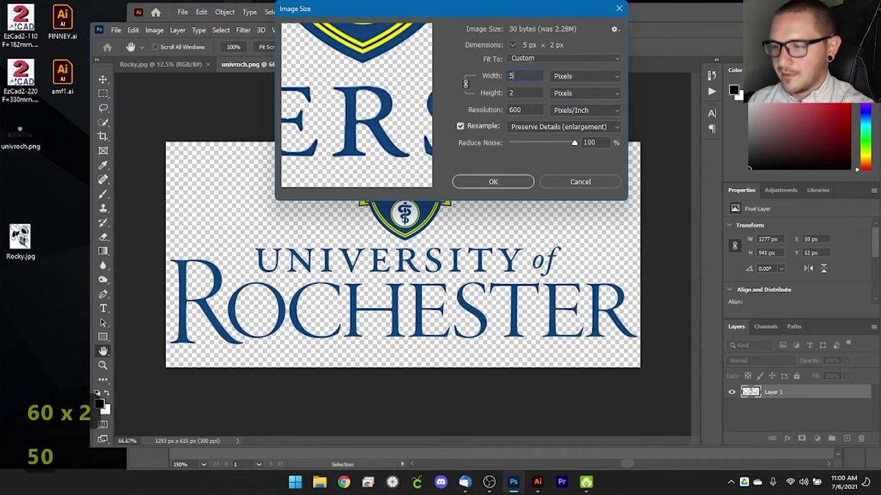
left_click(503, 184)
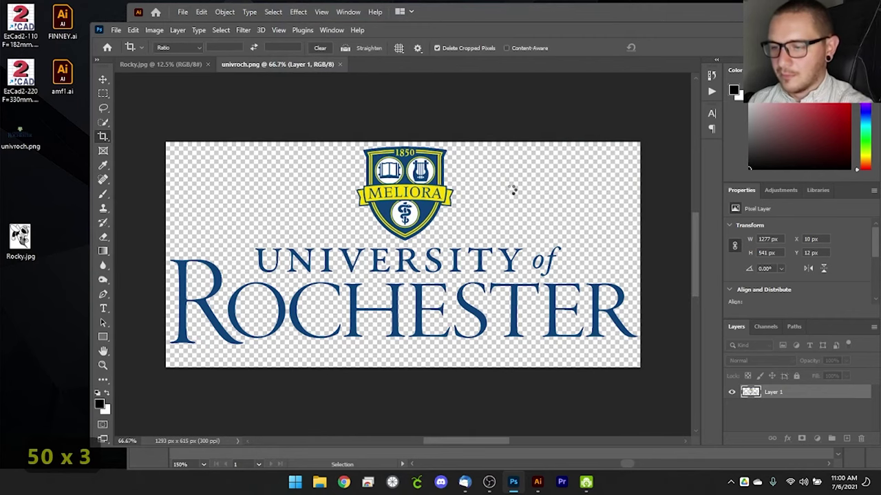
key("ctrl+minus")
key("ctrl+minus")
key("ctrl+minus")
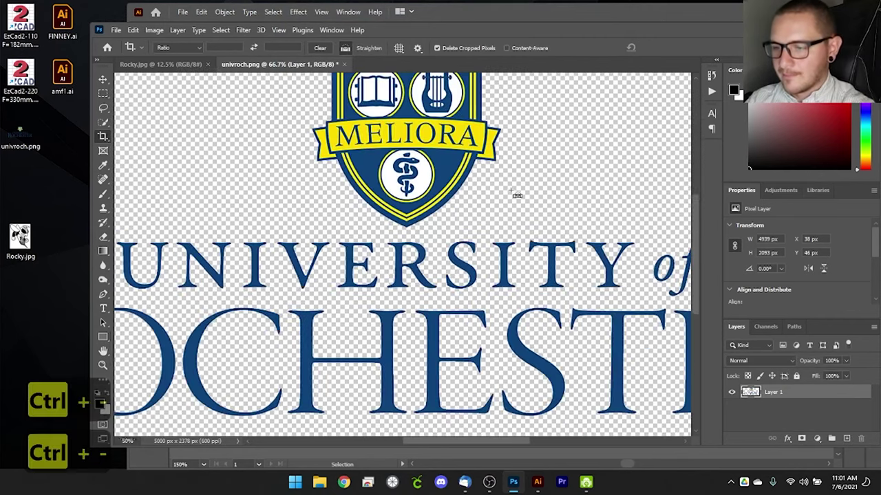
key("ctrl+minus")
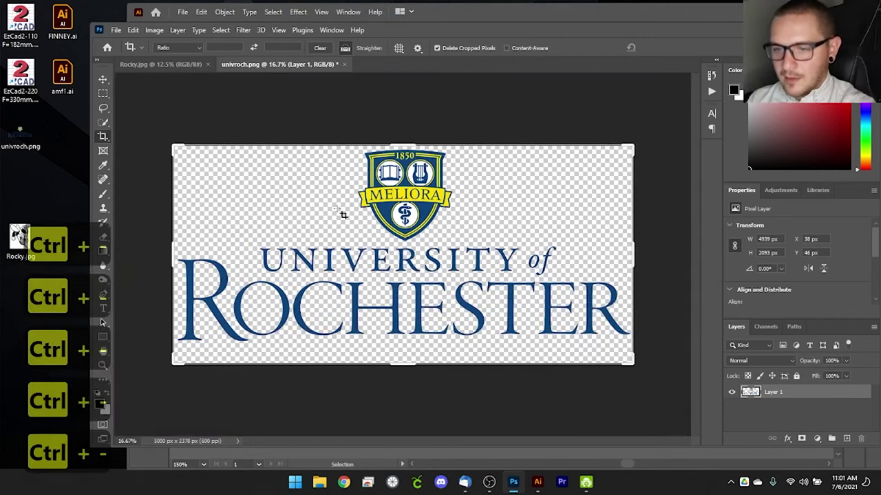
- Flatten the university logo image to replace its transparent background with white
left_click(104, 79)
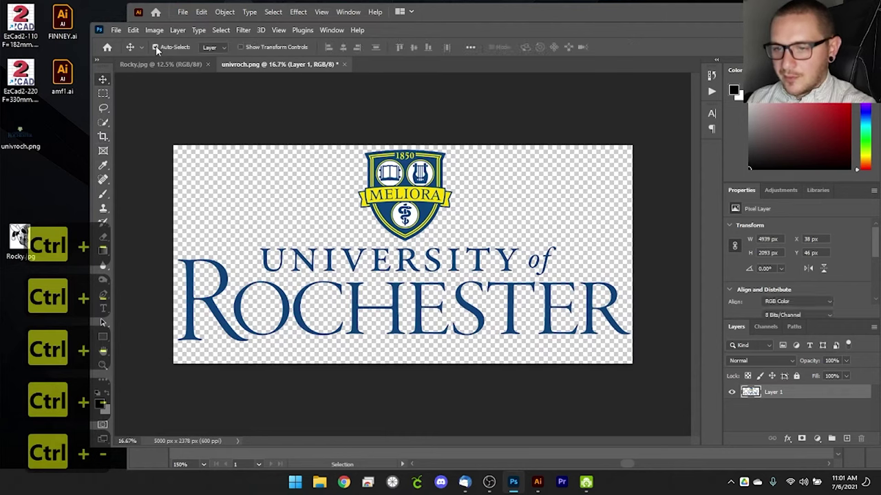
left_click(160, 73)
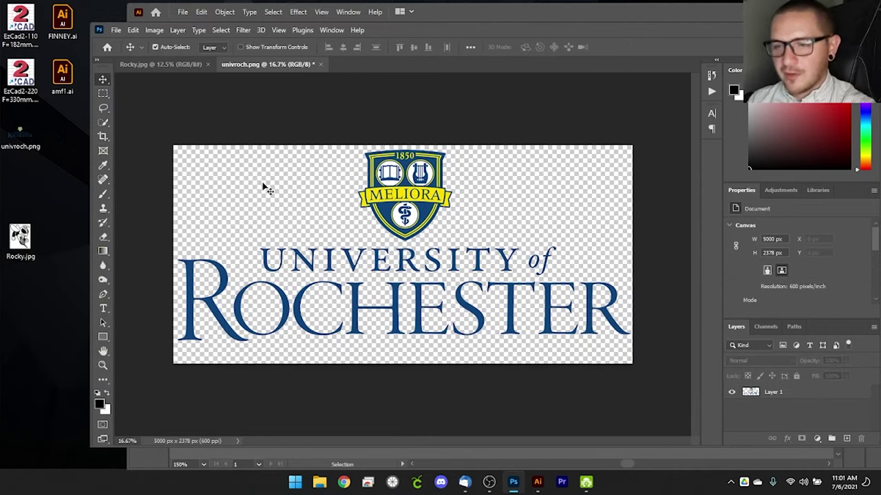
left_click(176, 30)
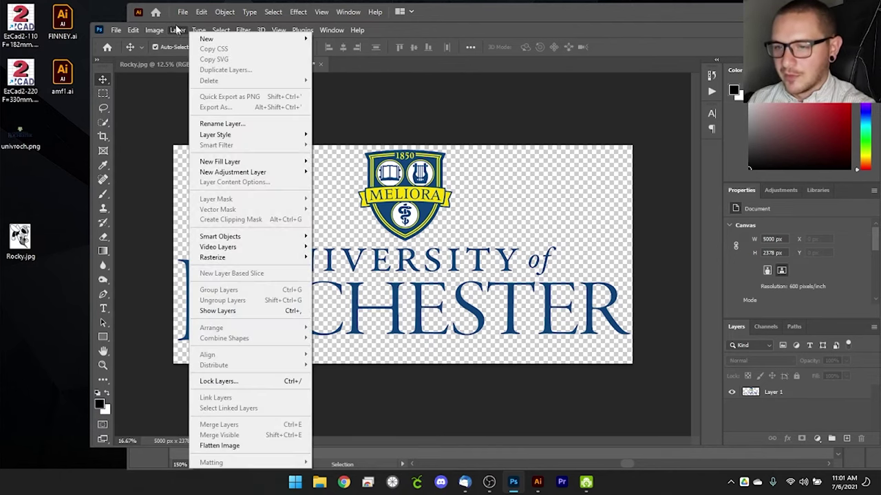
left_click(253, 447)
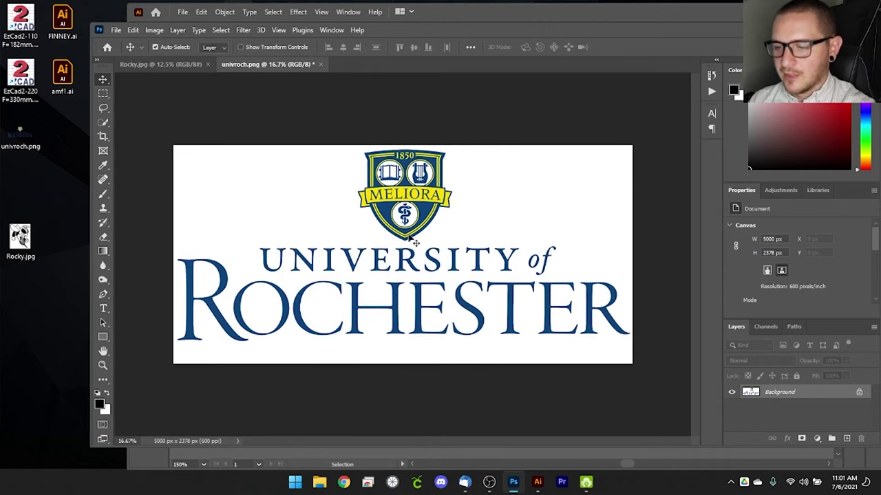
- Convert the university logo image to pure black and white with a Threshold level of 138
left_click(156, 30)
mouse_move(175, 60)
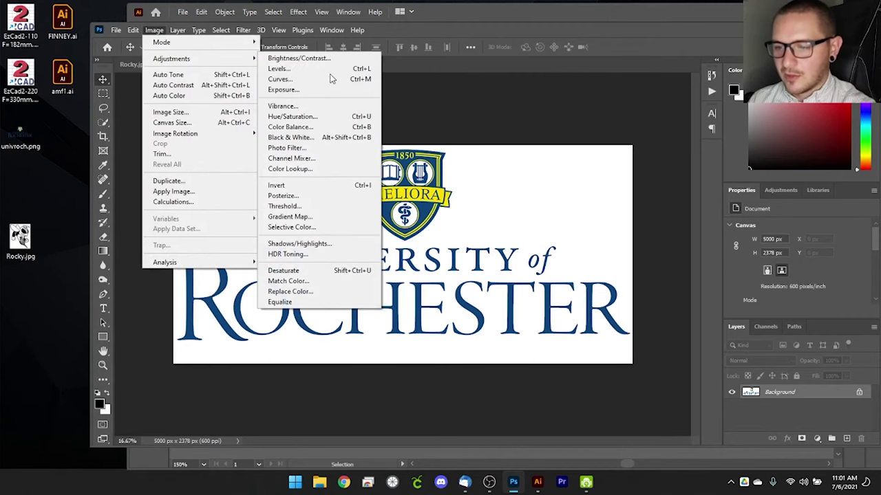
left_click(284, 207)
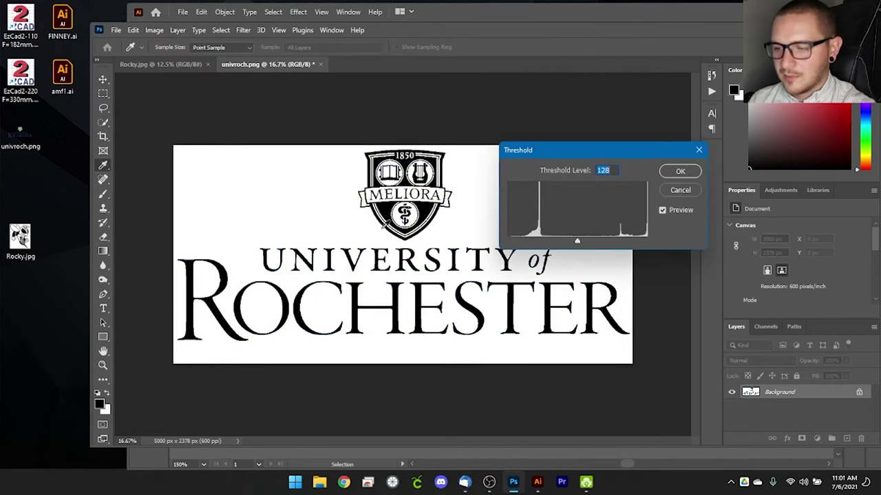
key("ctrl+equal")
key("ctrl+equal")
key("ctrl+equal")
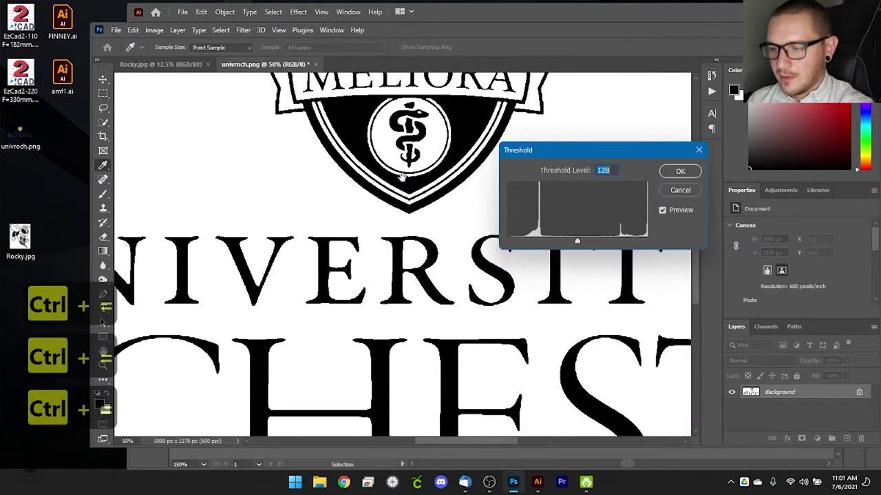
scroll(365, 204, "up", 20)
scroll(365, 205, "up", 1)
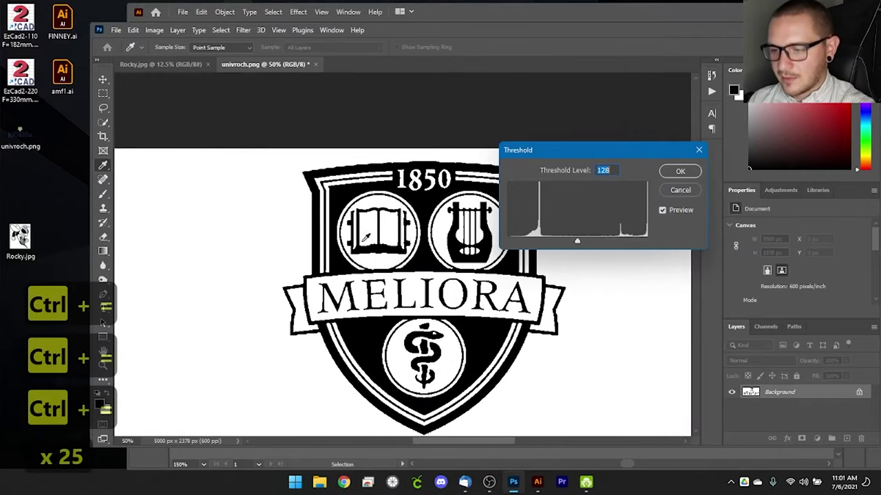
mouse_move(577, 241)
left_mouse_down()
mouse_move(605, 241)
mouse_move(572, 250)
mouse_move(654, 248)
mouse_move(585, 244)
left_mouse_up()
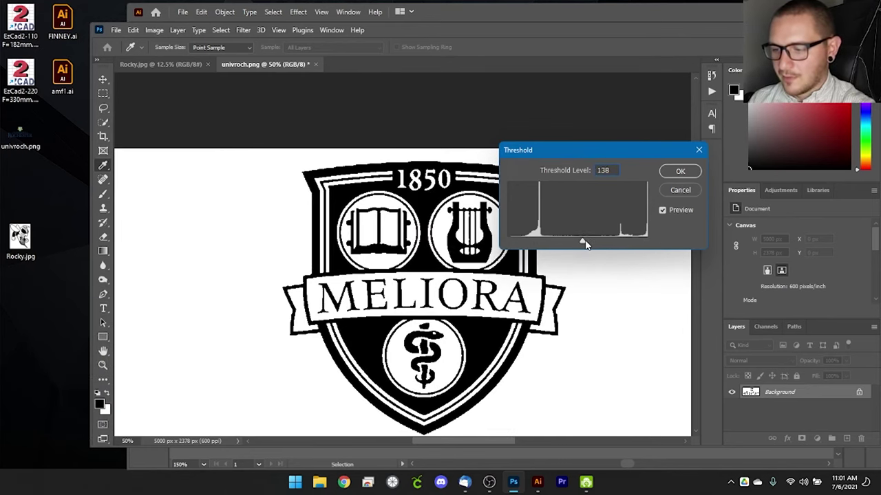
left_click(679, 172)
- Save the black-and-white univroch.png, then close it and the Rocky.jpg document
key("v")
scroll(604, 370, "down", 5)
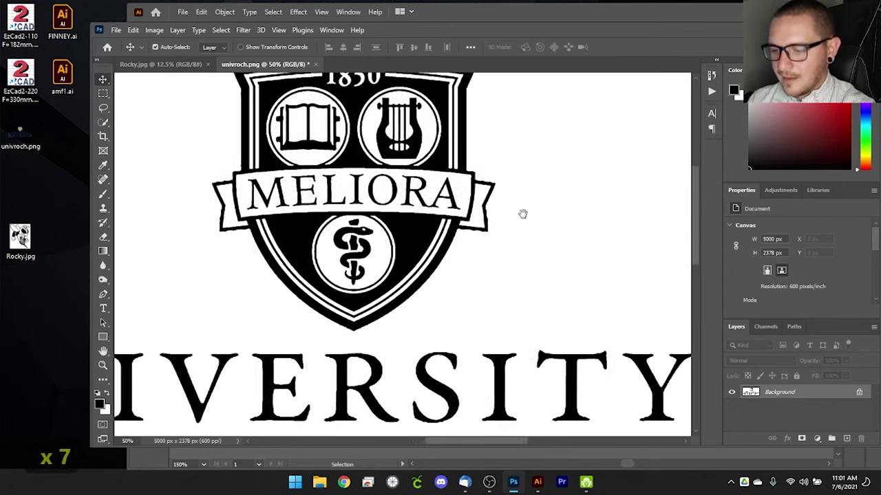
scroll(549, 155, "down", 1)
key("ctrl+minus")
key("ctrl+minus")
key("ctrl+minus")
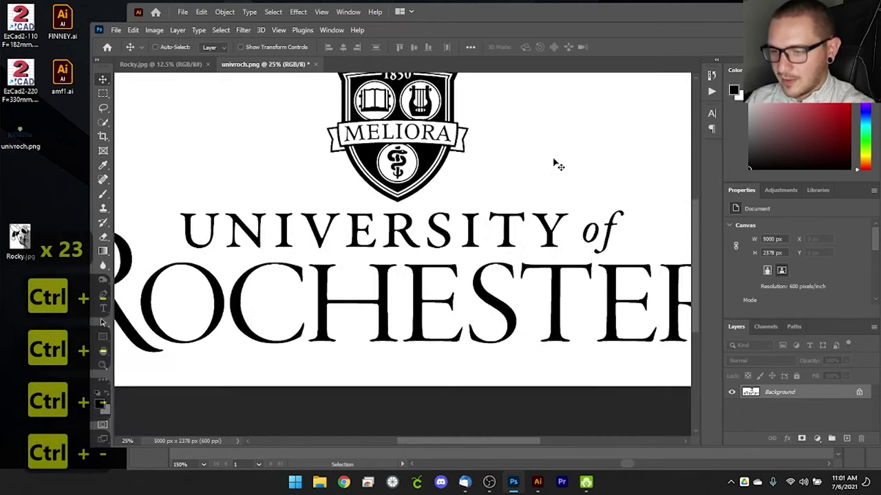
left_click(115, 30)
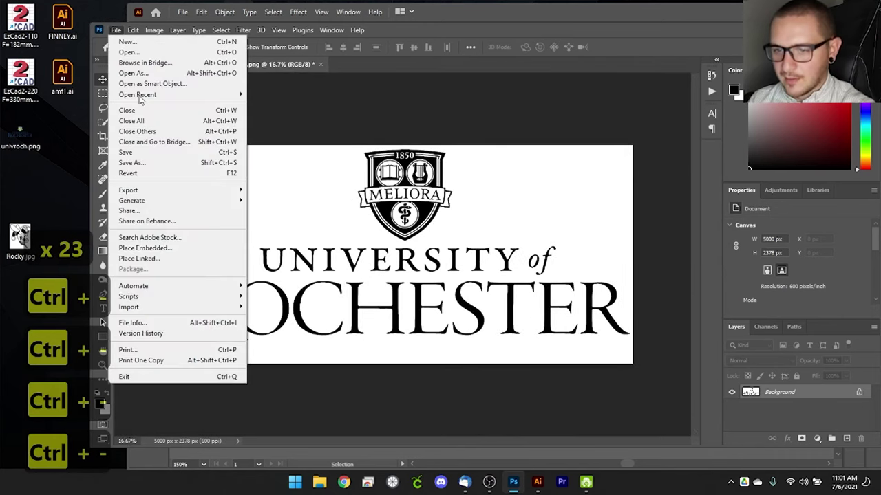
left_click(137, 153)
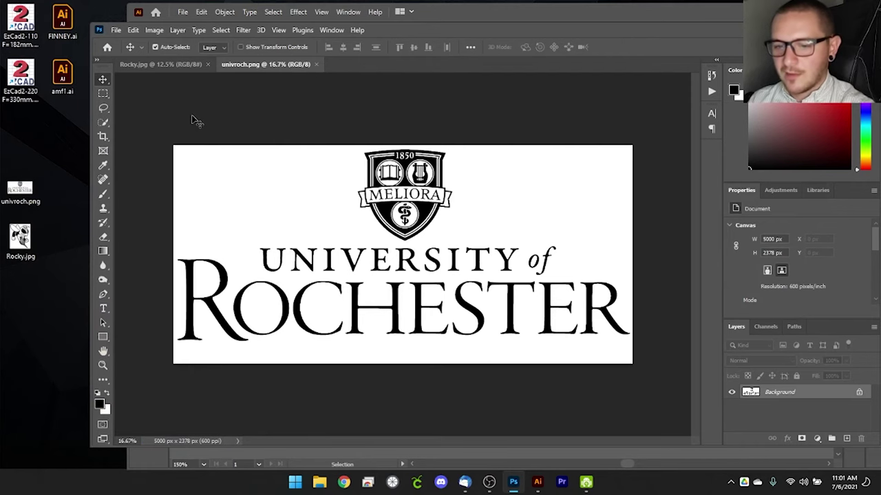
left_click(317, 64)
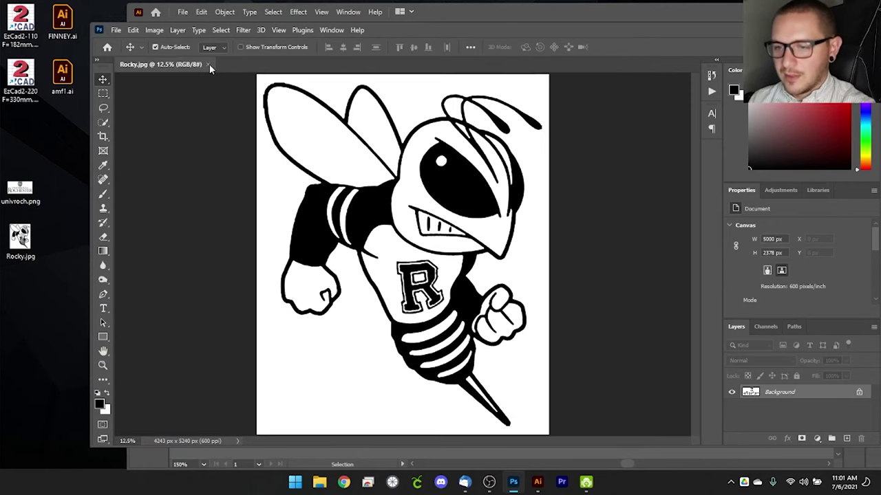
left_click(207, 64)
- Switch to Illustrator and place univroch.png from the desktop below the artboard and plaque outline
left_click(819, 33)
left_click_drag(21, 191, 413, 389)
left_click_drag(520, 275, 581, 238)
key("space")
left_click_drag(482, 17, 345, 0)
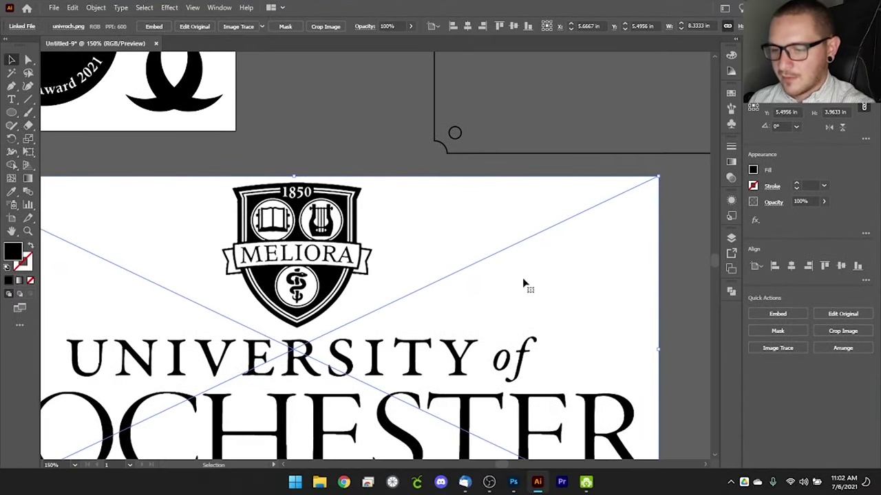
- Image-trace the placed university logo with the default preset and expand the tracing into vector paths
scroll(385, 320, "down", 13)
scroll(386, 320, "left", 8)
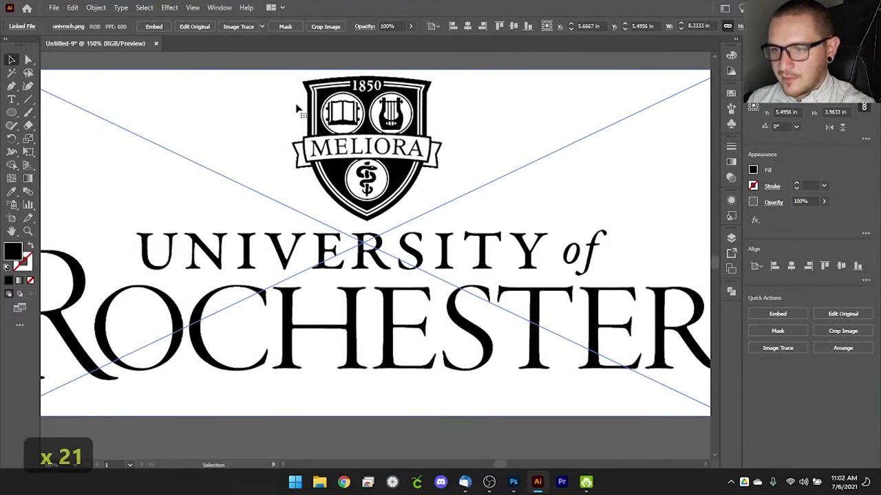
left_click(245, 28)
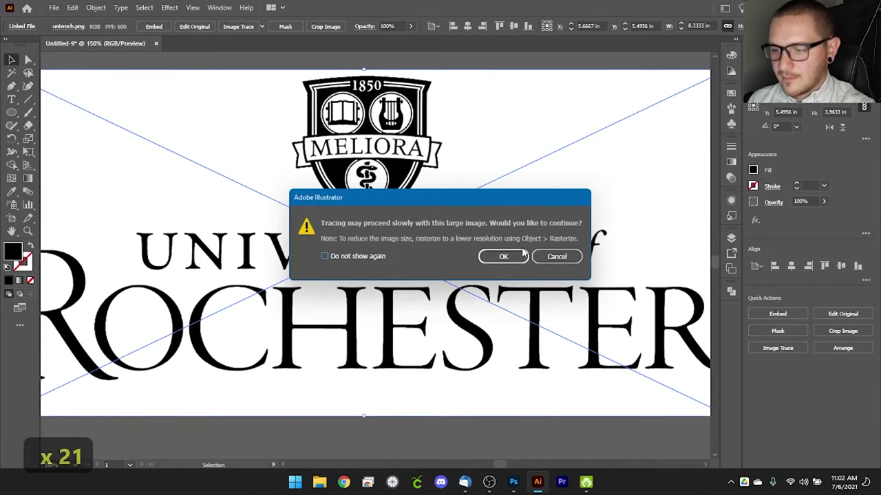
left_click(504, 256)
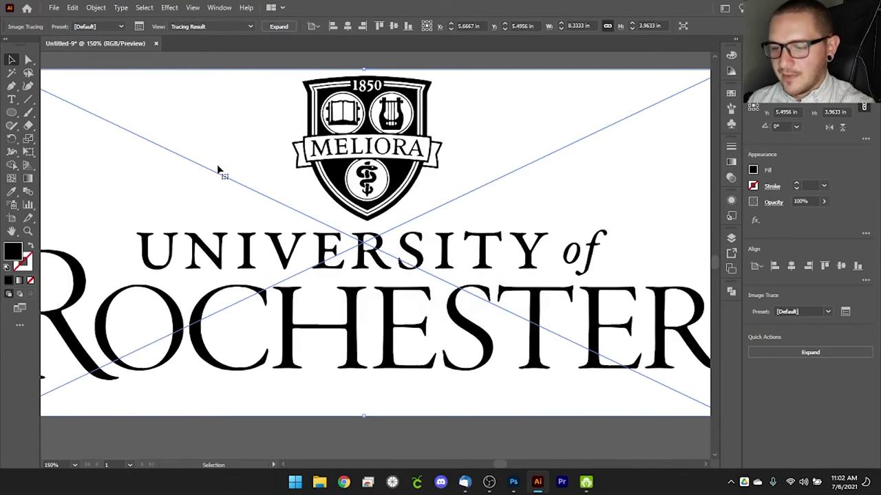
key("space")
left_click_drag(217, 170, 170, 170)
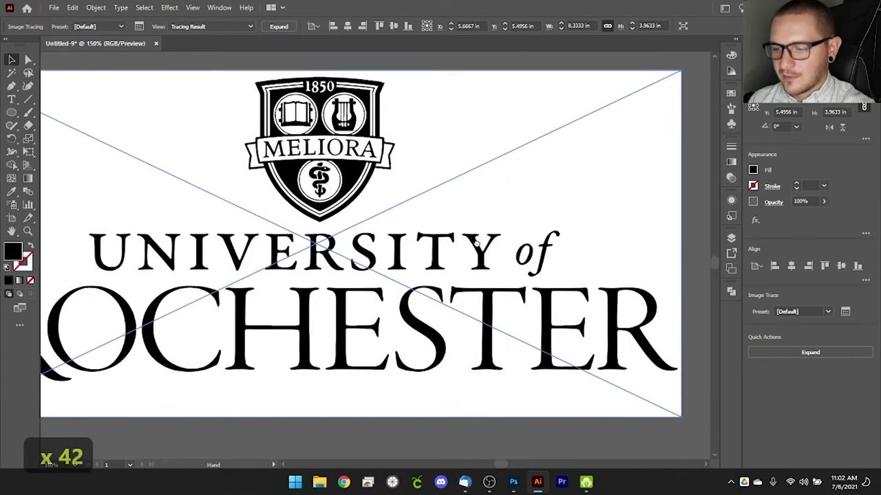
left_click_drag(474, 243, 514, 251)
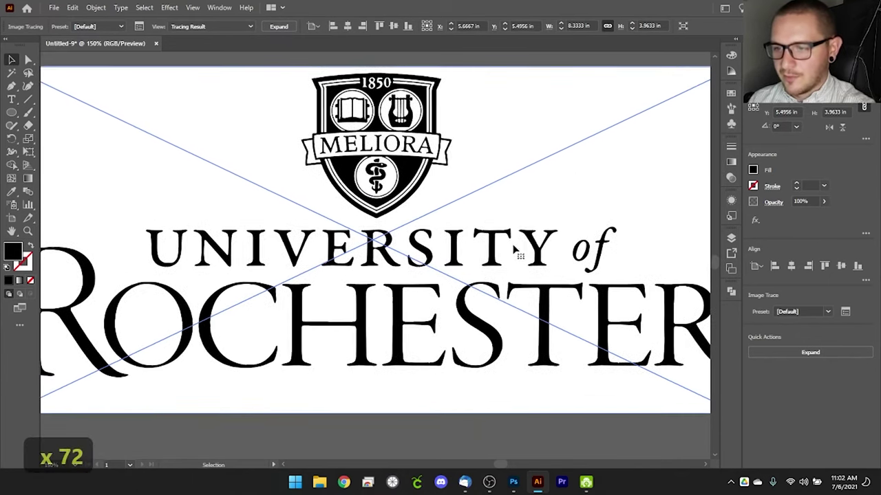
left_click(275, 26)
- Ungroup the traced logo and delete all its white shapes by selecting everything with the same fill color
right_click(271, 162)
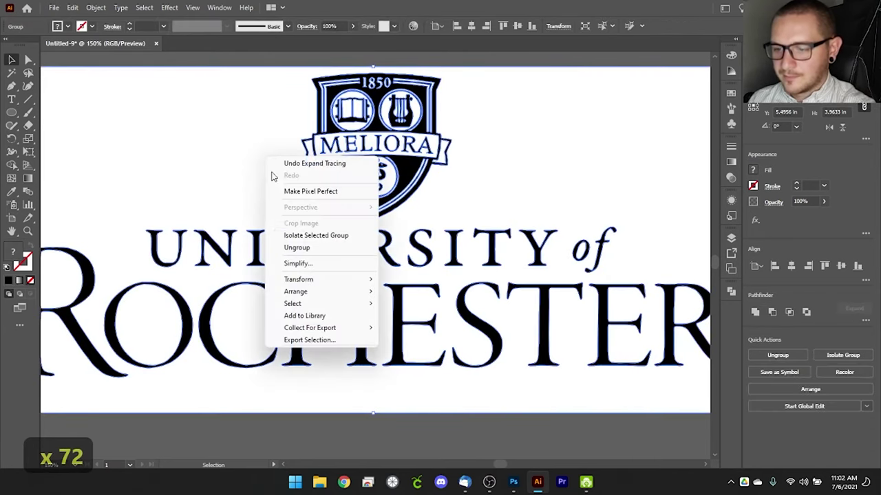
left_click(297, 248)
left_click(284, 73)
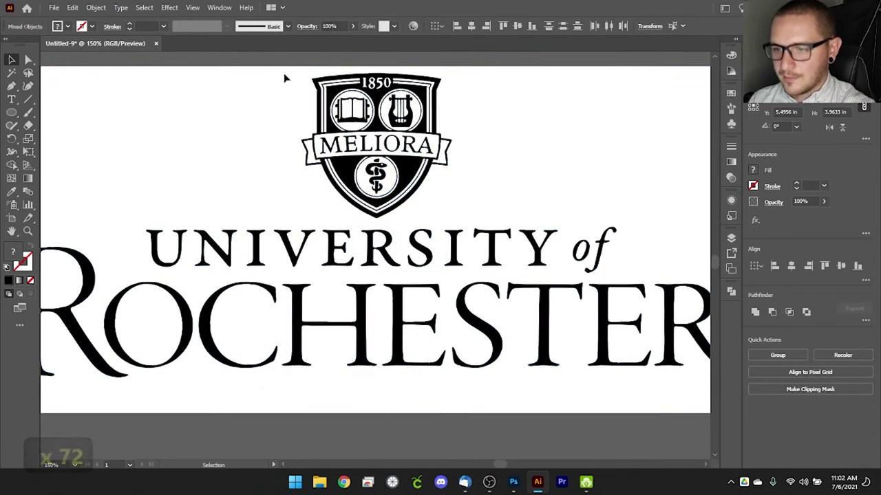
left_click(242, 100)
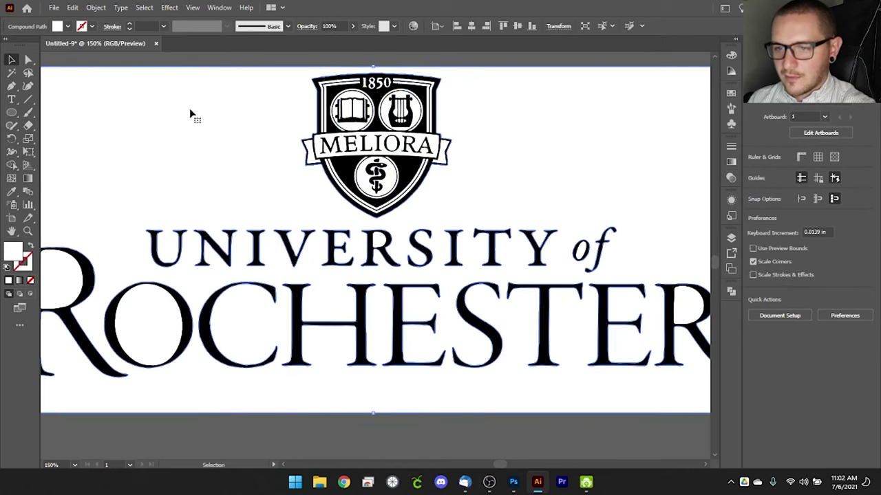
left_click(143, 8)
mouse_move(267, 112)
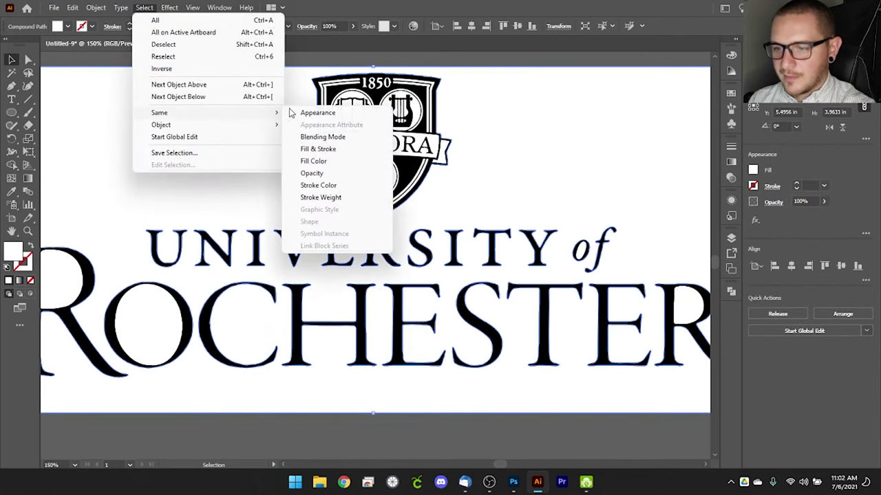
left_click(341, 162)
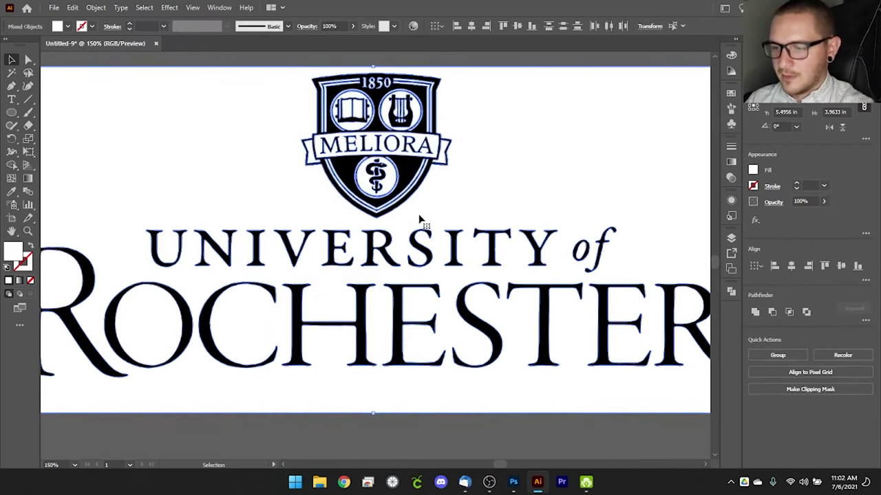
key("Delete")
- Select all the remaining black university logo shapes and group them
key("ctrl+minus")
key("ctrl+minus")
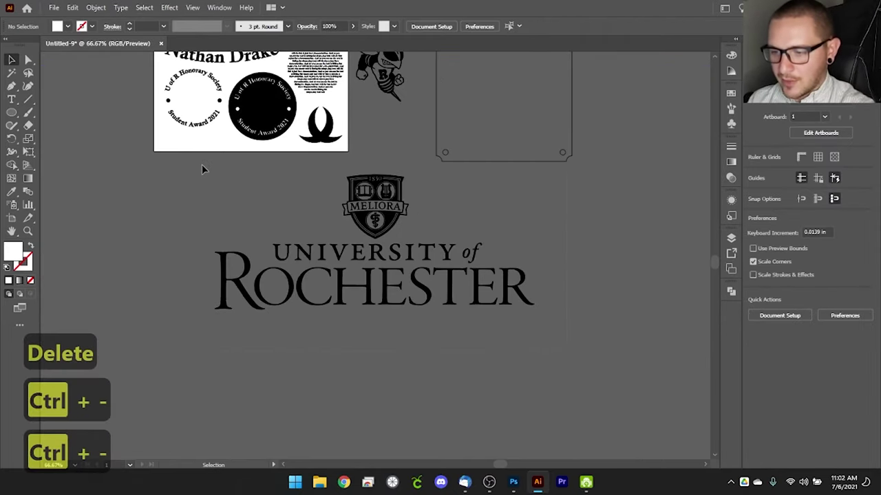
left_click_drag(210, 175, 407, 309)
key("a")
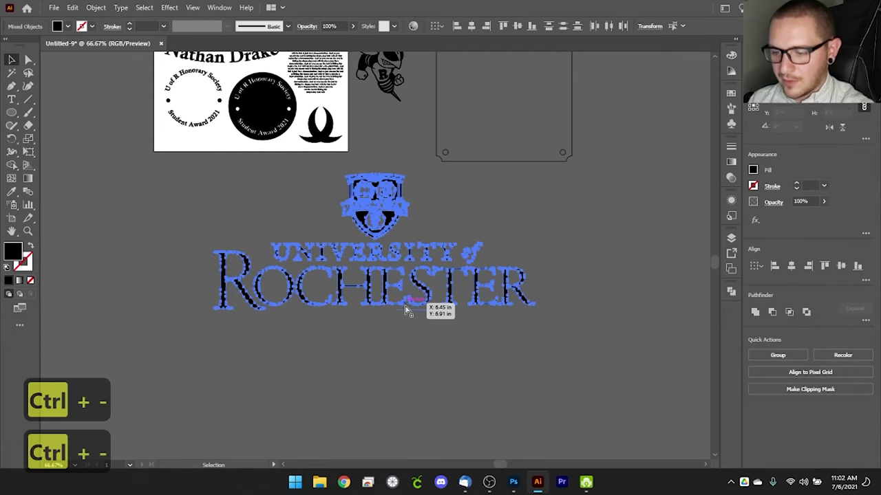
key("v")
left_click_drag(401, 252, 406, 276)
key("ctrl+g")
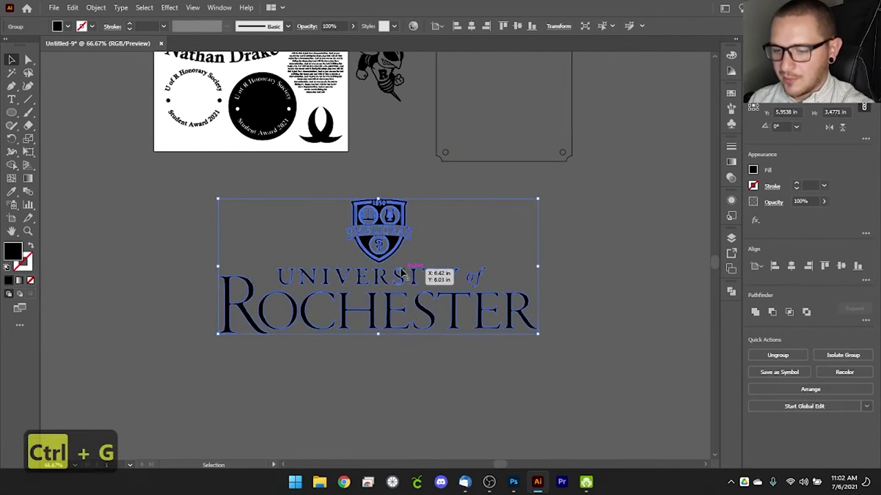
- Scale the university logo group down to about 1.05 in high and center it near the plaque's upper edge
left_click(523, 256)
left_click_drag(421, 231, 304, 207)
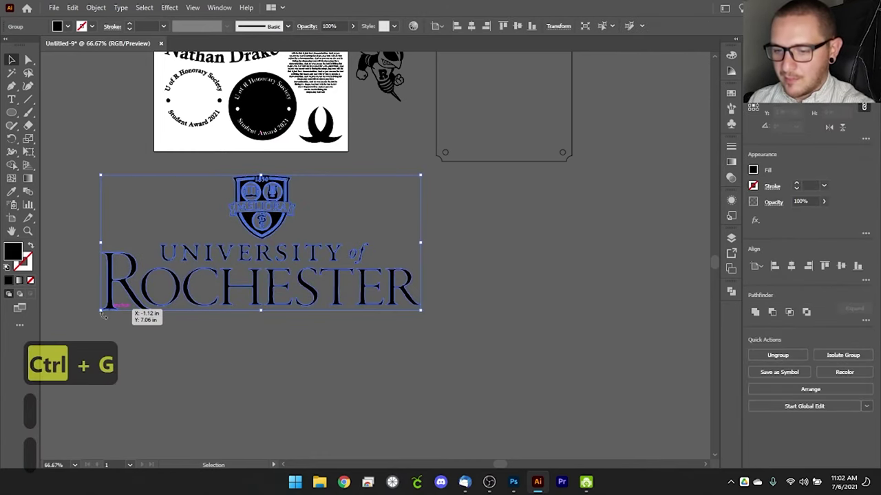
left_click_drag(101, 313, 281, 240)
key("space")
left_click_drag(390, 153, 382, 253)
left_click_drag(349, 291, 493, 118)
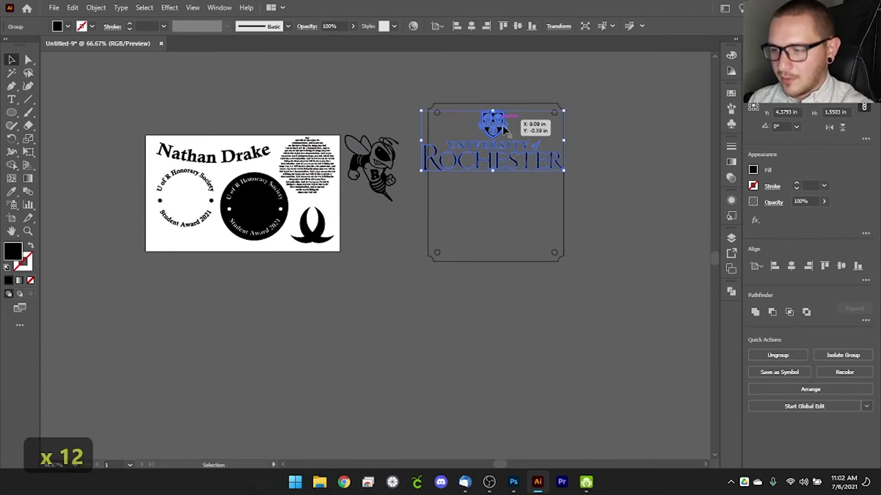
mouse_move(562, 170)
left_mouse_down()
mouse_move(571, 170)
mouse_move(559, 161)
left_mouse_up()
left_click_drag(491, 135, 495, 127)
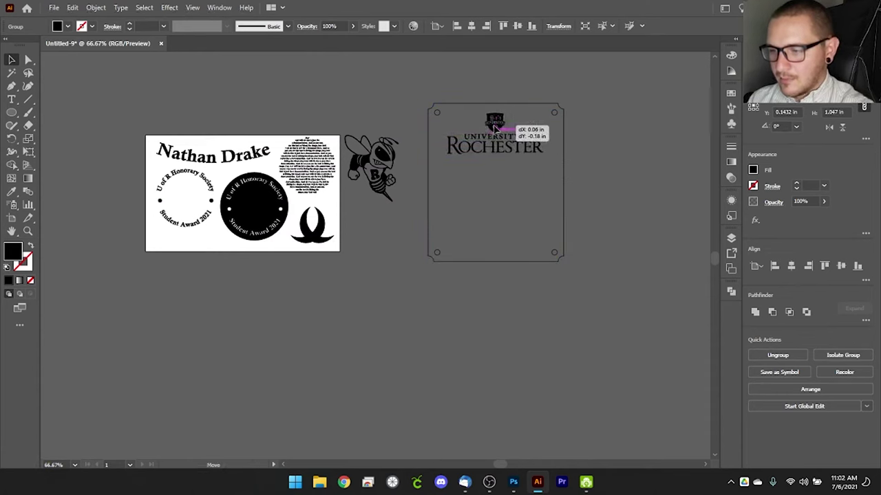
- Move the circular "U of R Honorary Society Student Award 2021" text into the lower center of the plaque
left_click(348, 269)
left_click(208, 186)
left_click_drag(208, 186, 518, 212)
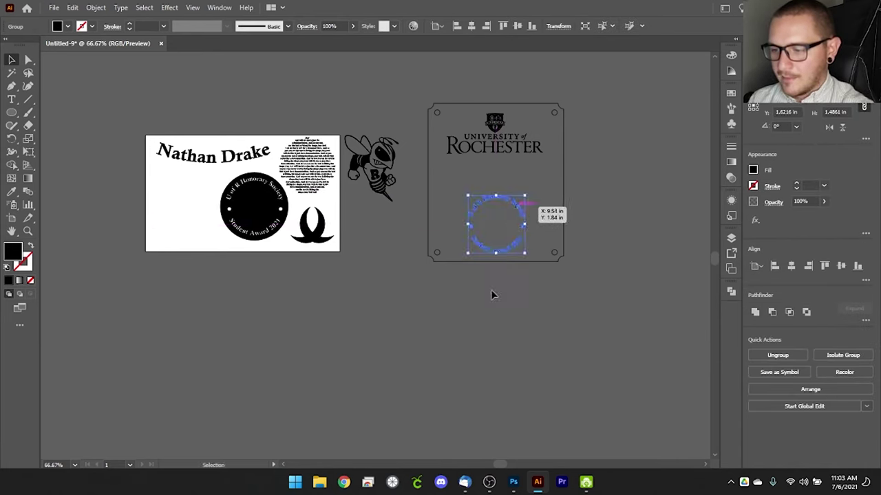
- Scale the bee mascot down to about 1.01 in high and place it inside the circular award text
left_click(491, 310)
left_click_drag(371, 181, 396, 181)
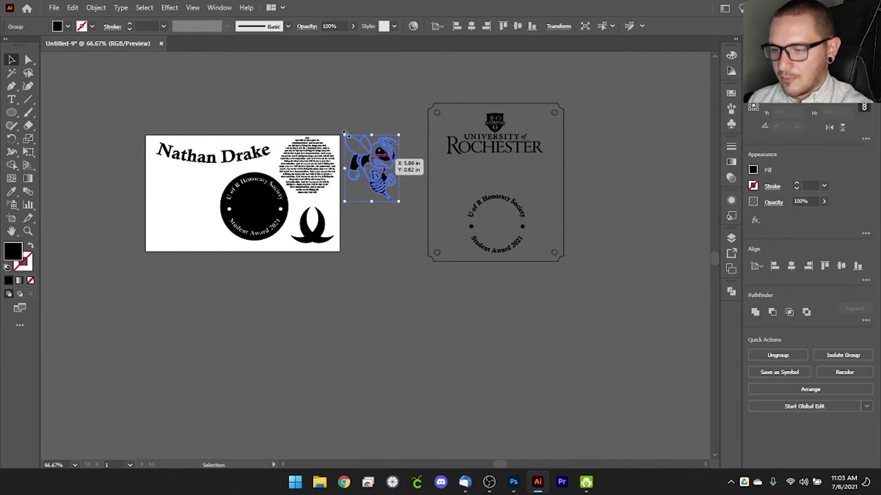
left_click_drag(344, 136, 493, 225)
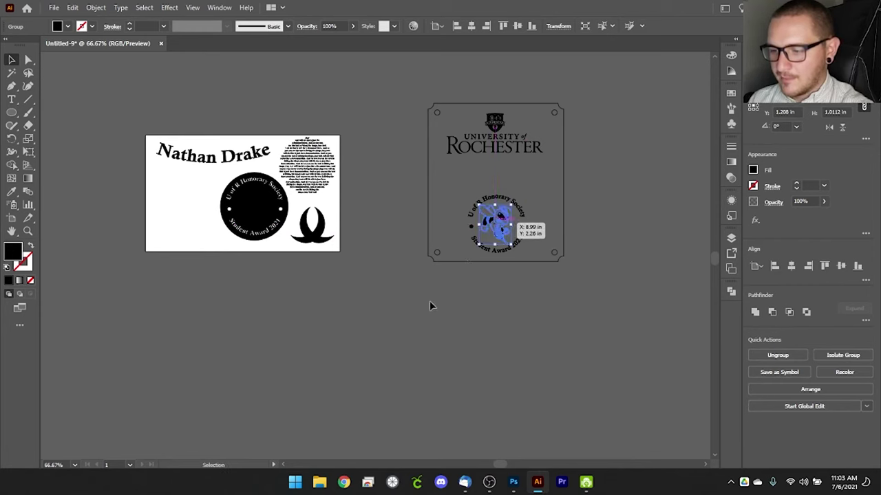
left_click(436, 344)
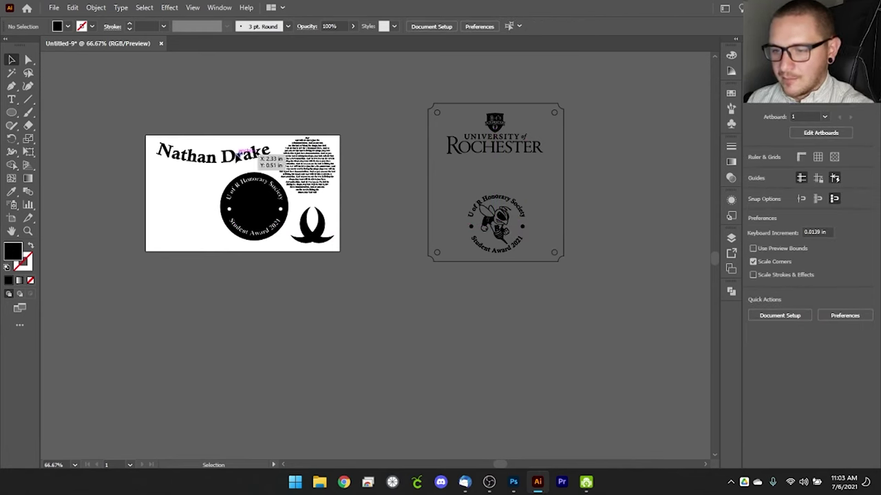
- Move the curved recipient name onto the plaque, centered between the university logo and the circular award emblem
left_click_drag(281, 147, 530, 182)
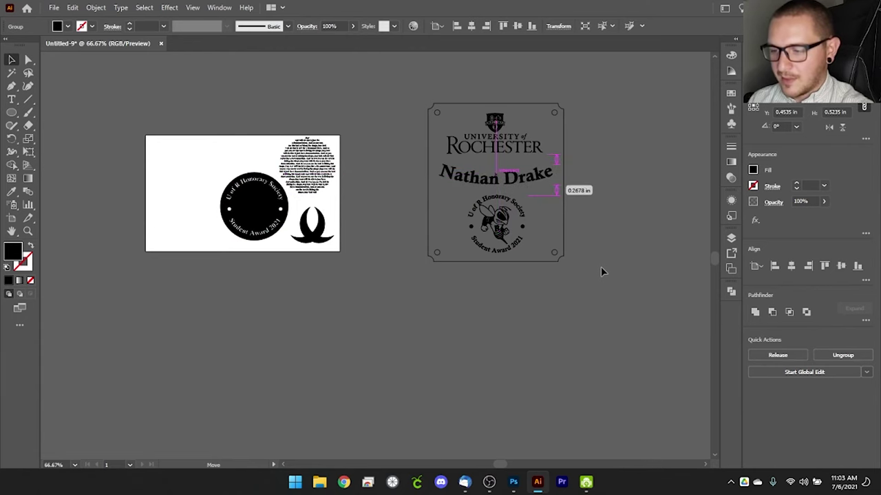
left_click(588, 313)
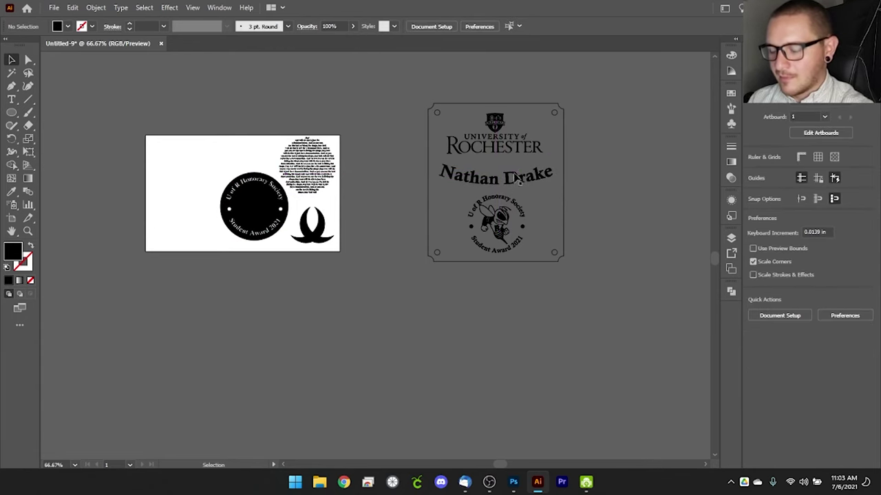
scroll(563, 221, "right", 3)
scroll(562, 220, "up", 2)
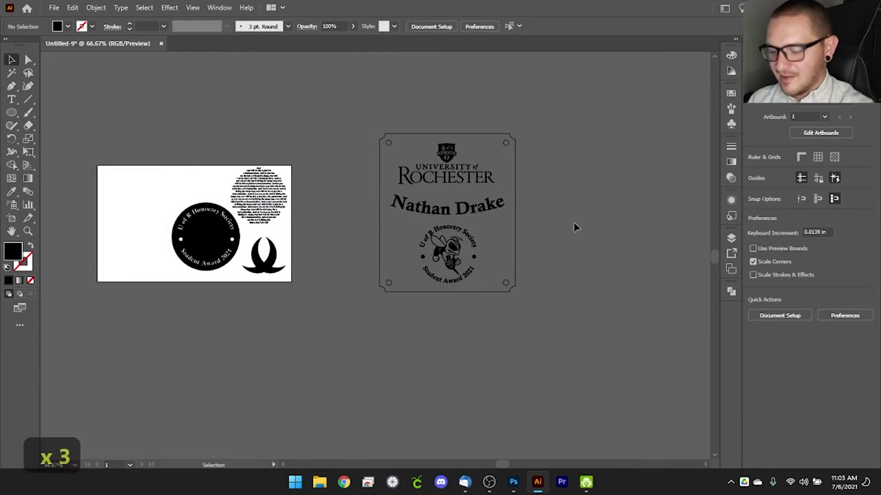
key("ctrl+equal")
key("ctrl+equal")
scroll(523, 227, "up", 16)
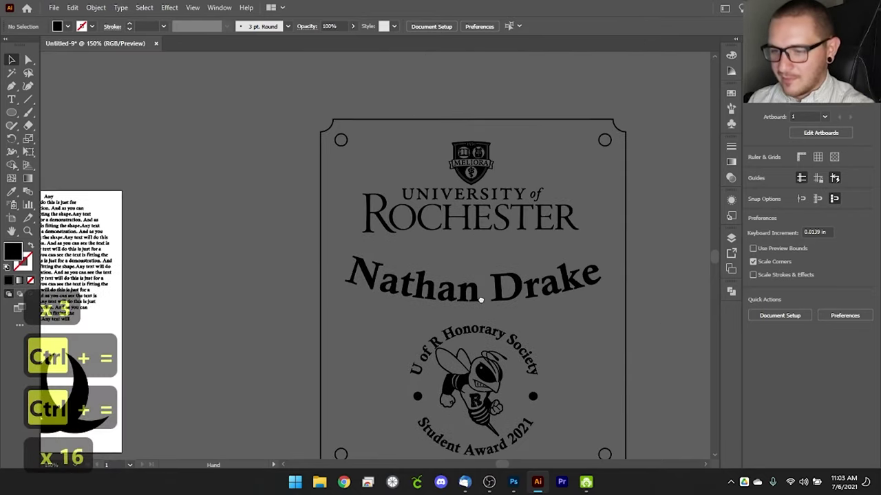
- Select the plaque outline, university logo, curved name, mascot and circular award text together and align their centers horizontally
scroll(447, 230, "right", 20)
left_click(406, 234)
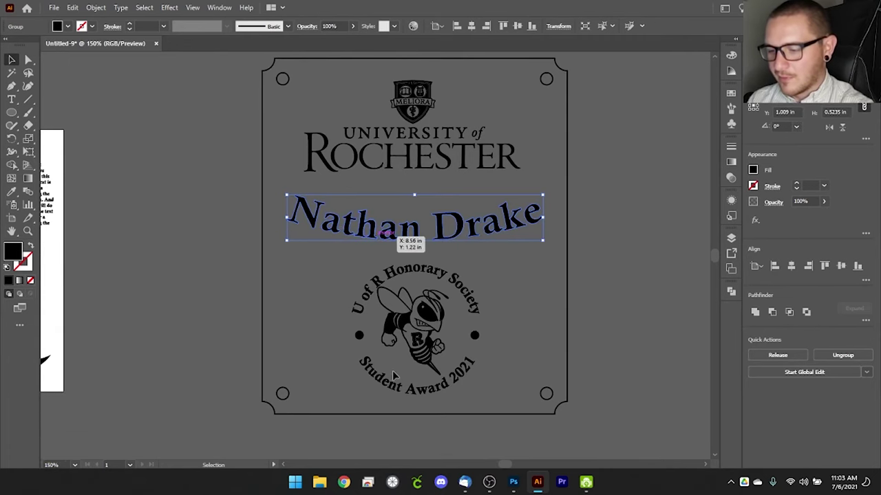
left_click(663, 310)
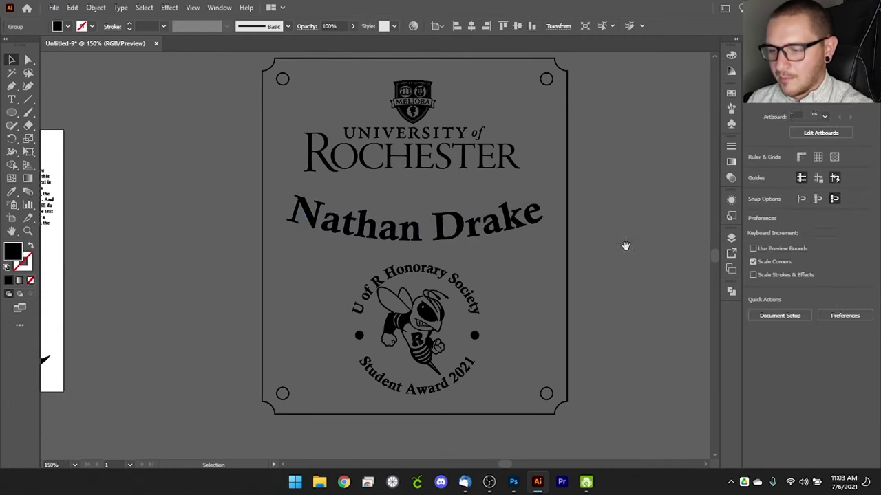
left_click_drag(625, 245, 619, 250)
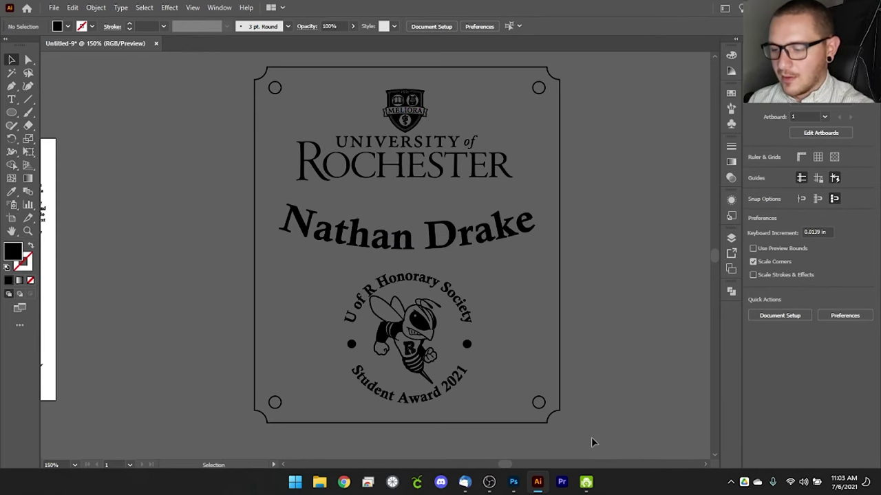
key("ctrl+a")
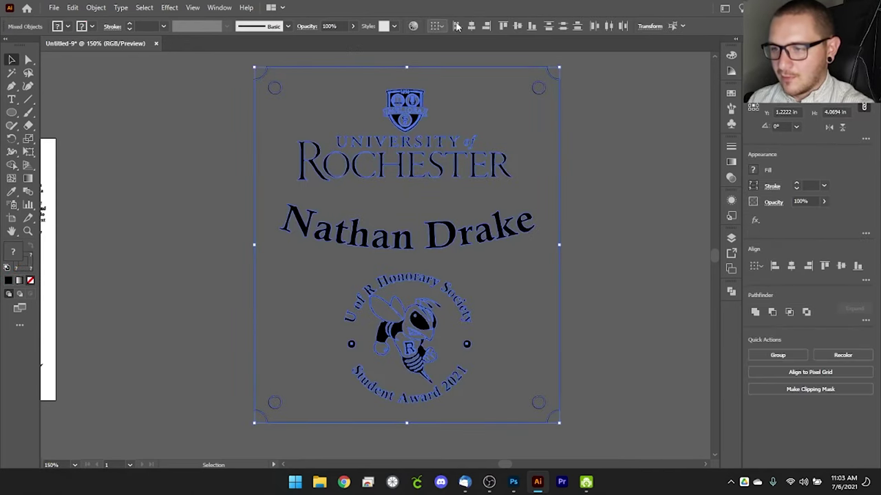
left_click(626, 285)
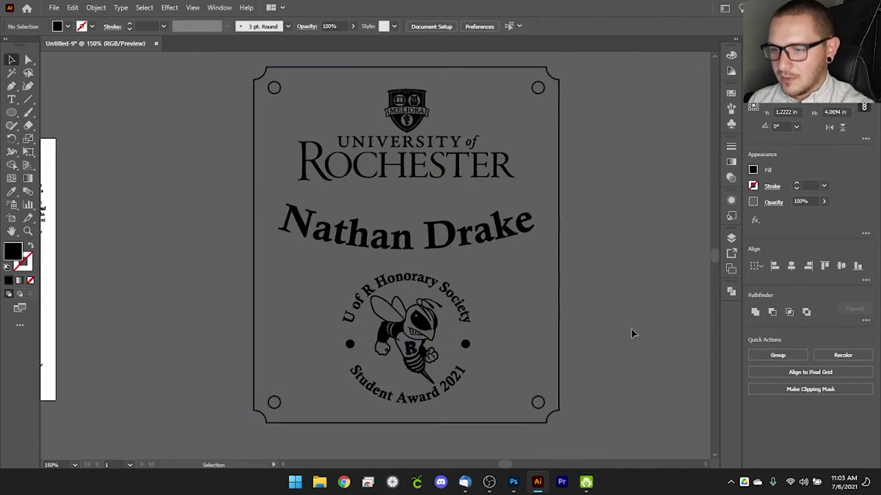
mouse_move(631, 333)
left_mouse_down()
mouse_move(628, 315)
mouse_move(631, 326)
left_mouse_up()
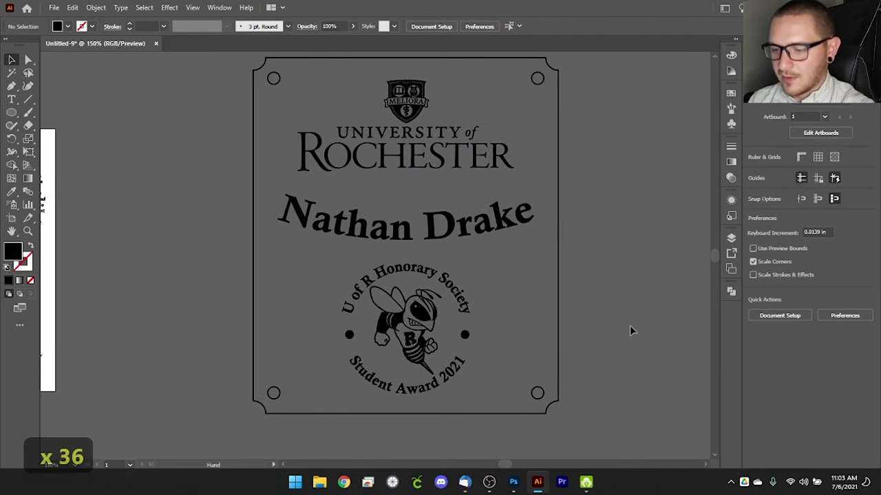
- Align the bee mascot's center with the circular award text and nudge the mascot slightly downward
left_click(410, 338)
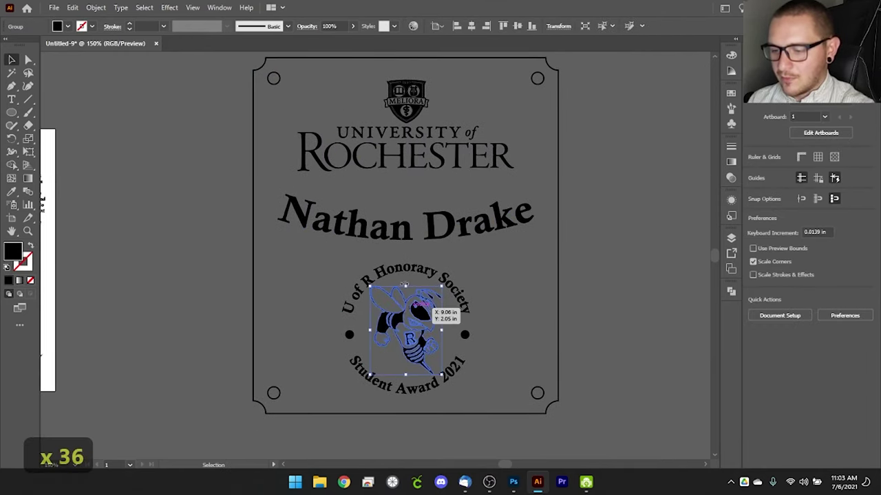
left_click(420, 274, "shift")
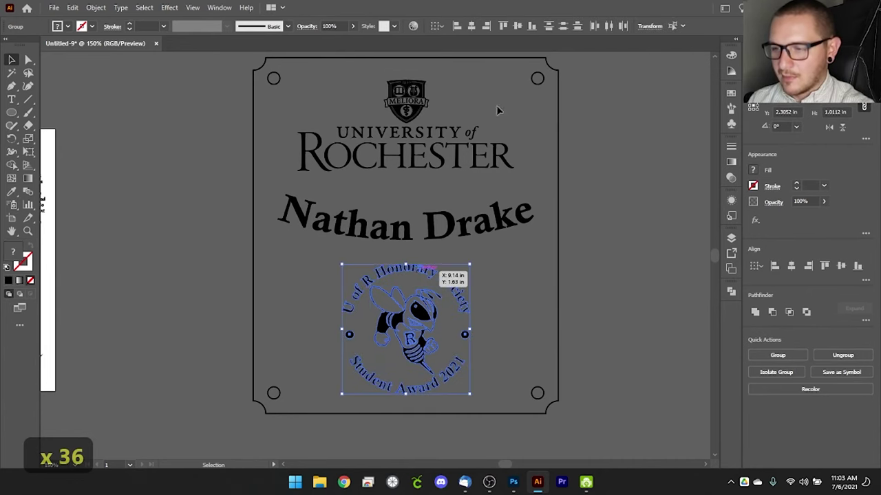
left_click(682, 328)
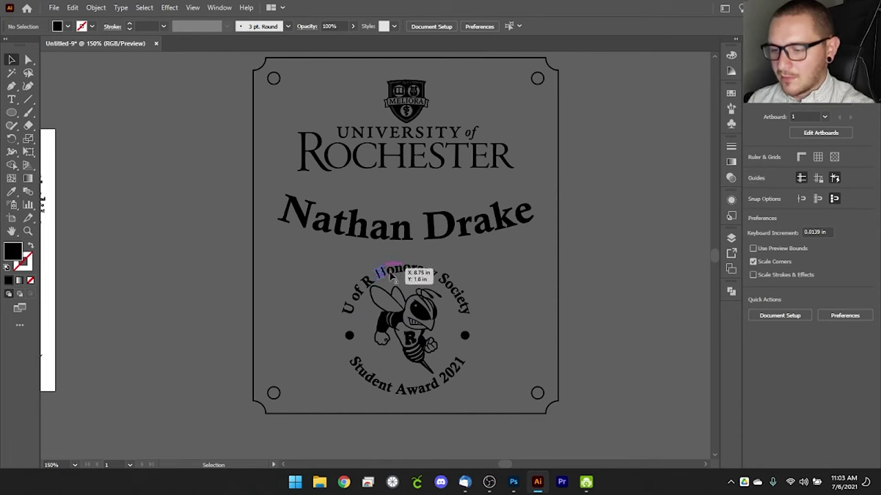
left_click(386, 302)
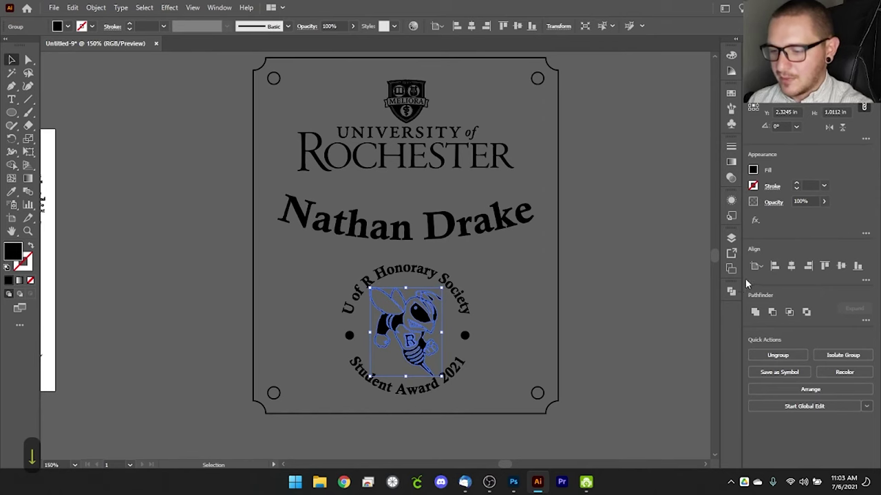
left_click(604, 313)
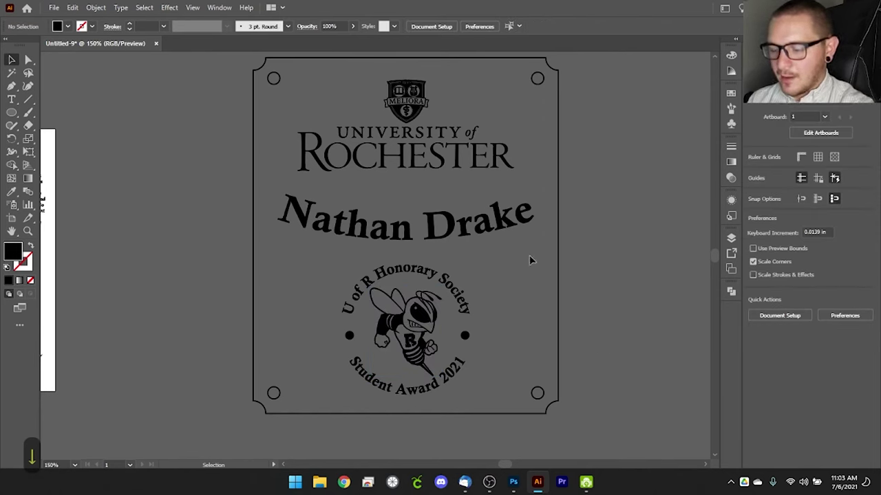
- Move the bee mascot outside the plaque's left edge and try to center it horizontally with the circular award text
left_click_drag(386, 283, 191, 262)
left_click(385, 281)
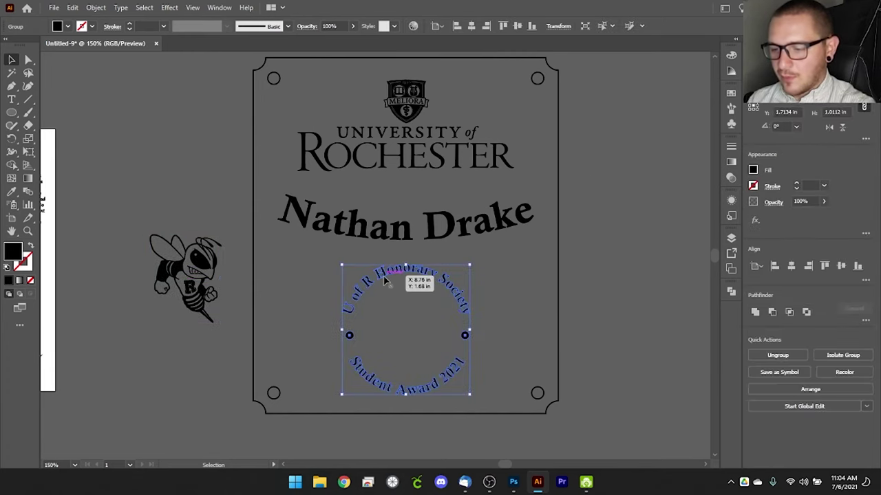
left_click(205, 266, "shift")
left_click(472, 26)
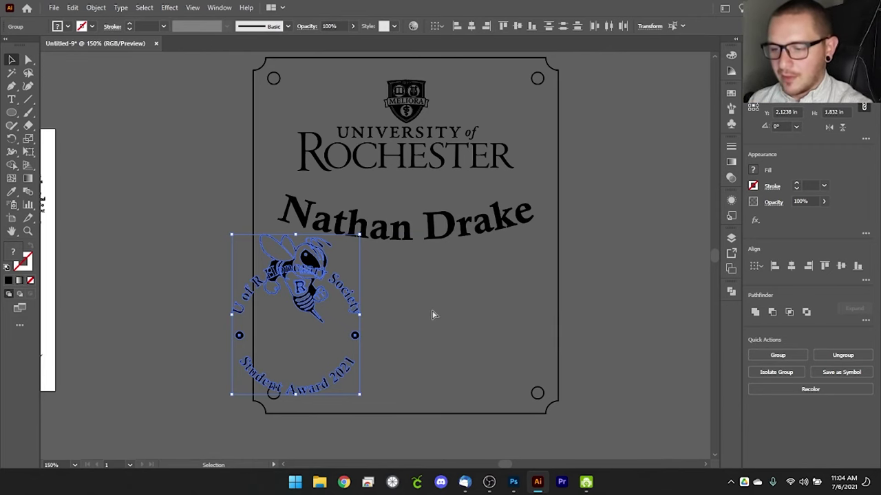
key("ctrl+z")
key("ctrl+z")
key("ctrl+z")
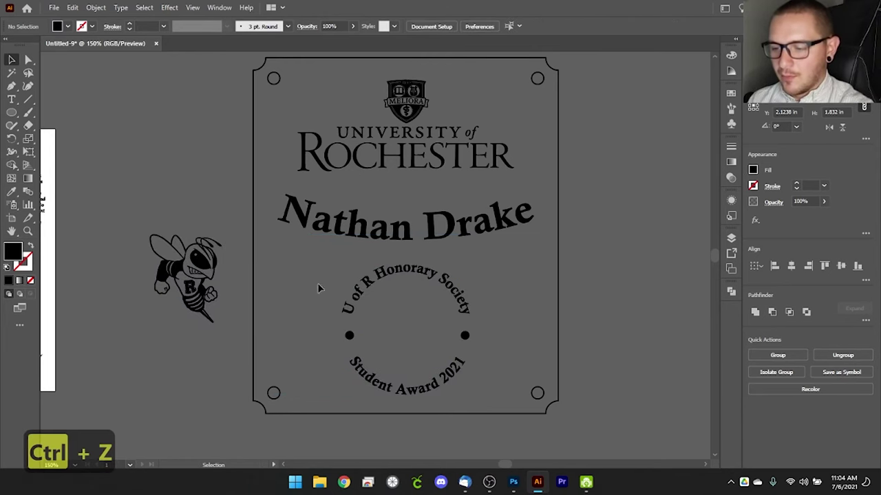
- Center the bee mascot horizontally and vertically on the circular award text as the key object, and nudge the mascot slightly down
left_click(187, 275)
left_click(367, 282, "shift")
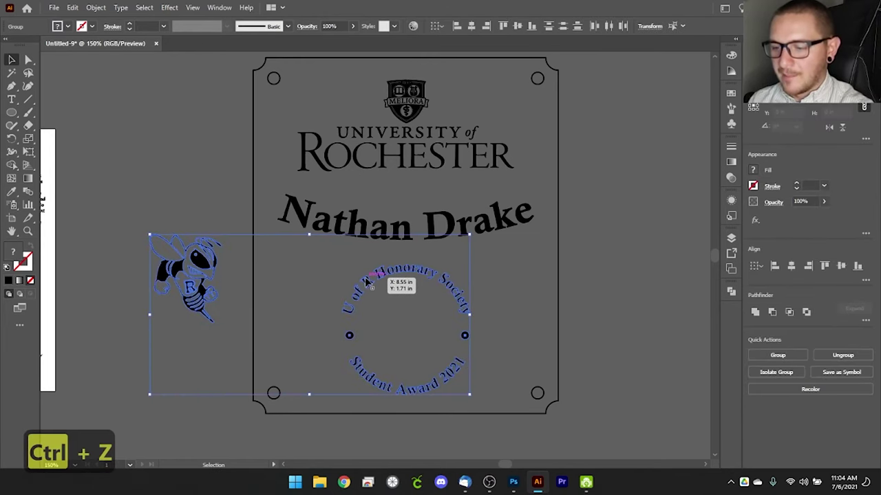
left_click(193, 266)
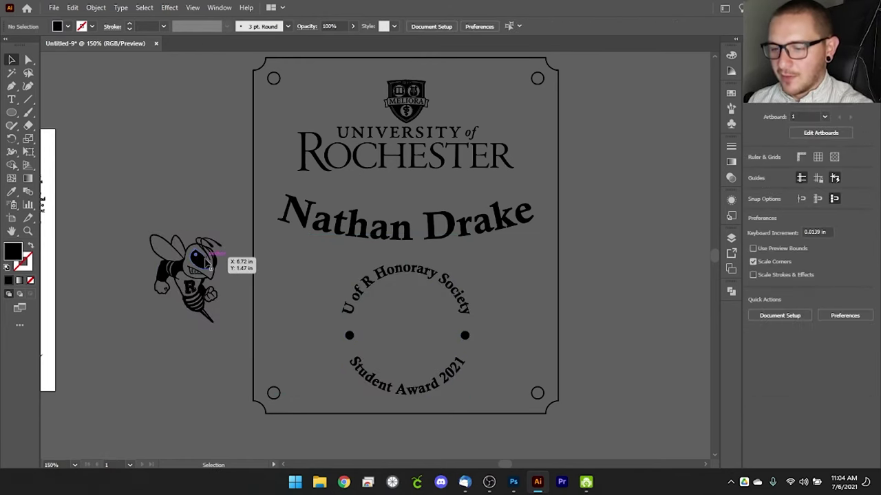
left_click(202, 260)
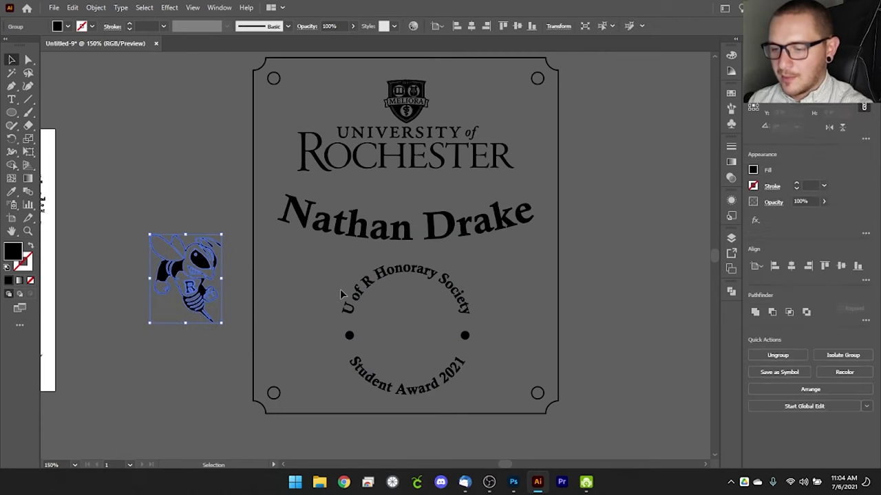
left_click(367, 282, "shift")
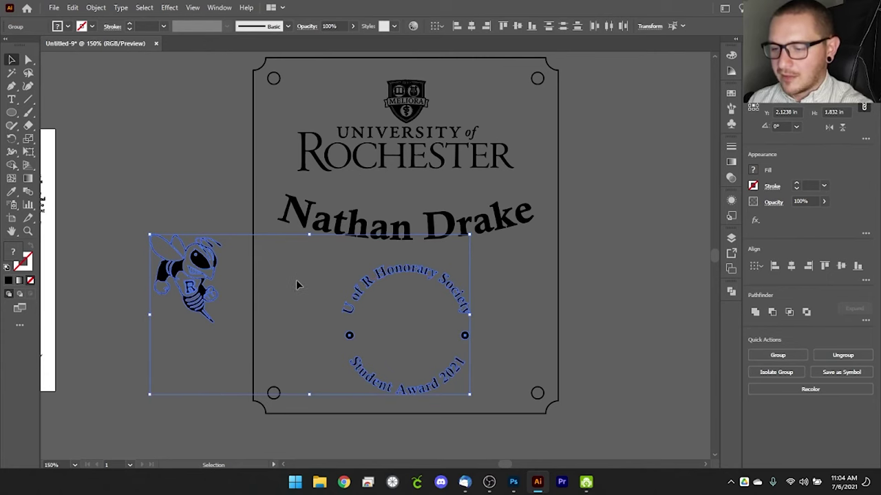
triple_click(384, 276)
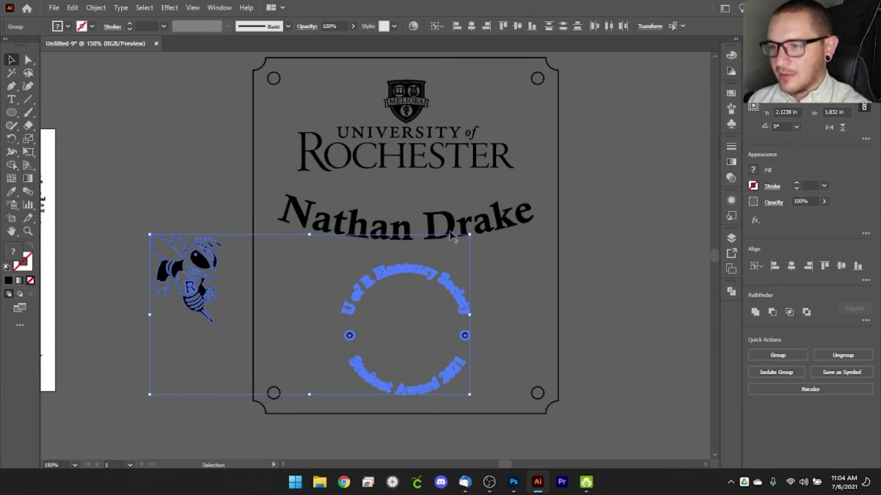
left_click(473, 26)
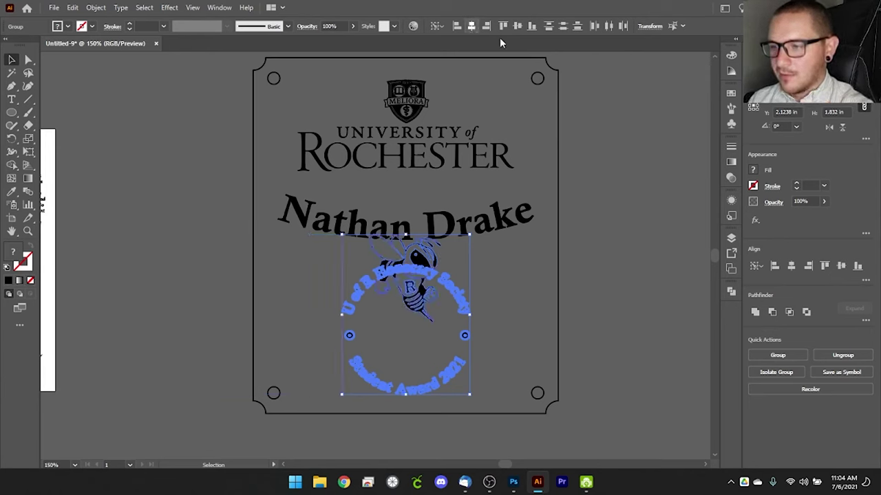
left_click(518, 26)
left_click(604, 222)
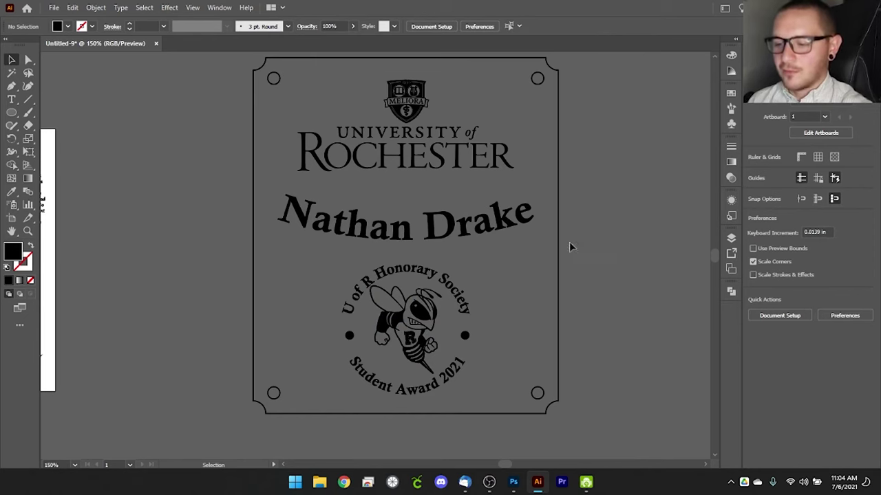
left_click(420, 315)
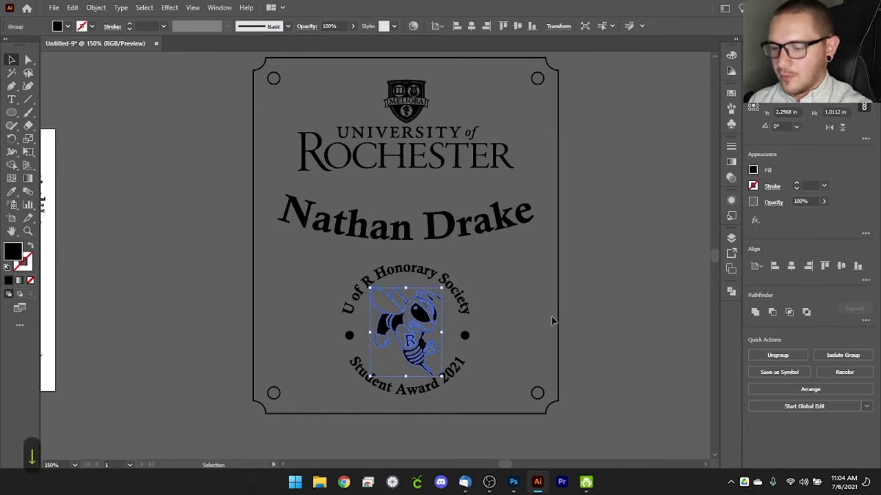
left_click(609, 273)
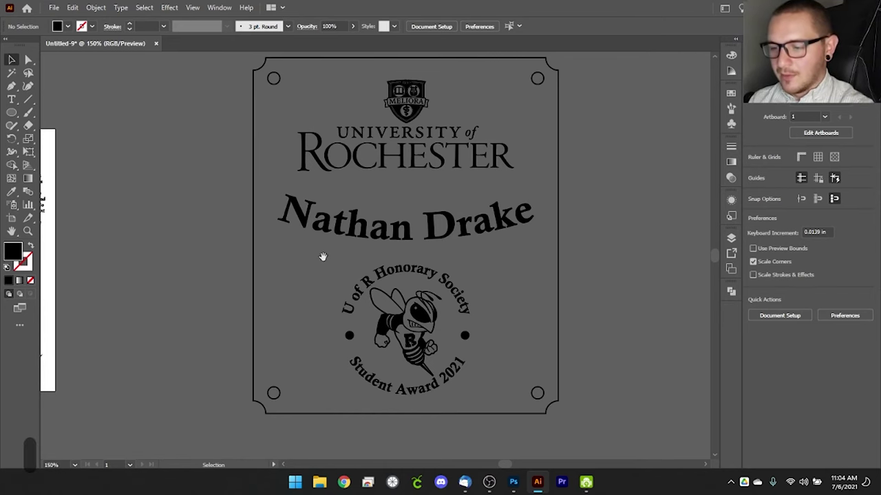
left_click_drag(324, 255, 291, 268)
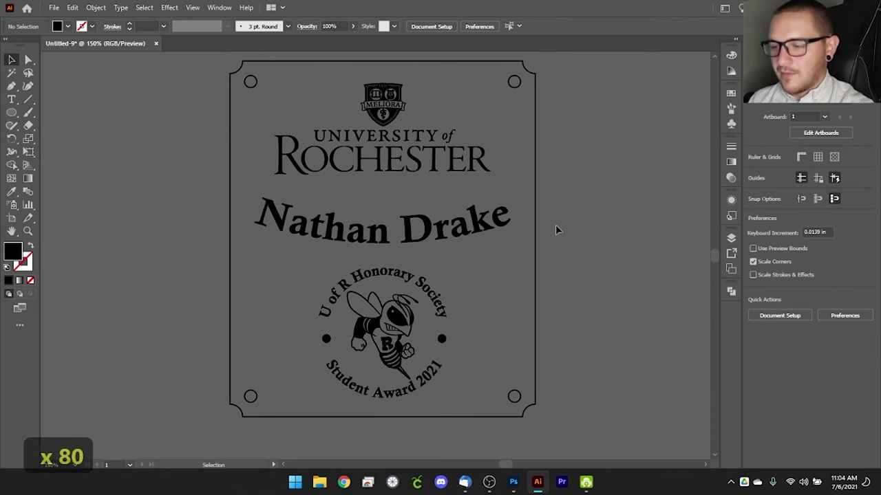
left_click_drag(571, 209, 570, 218)
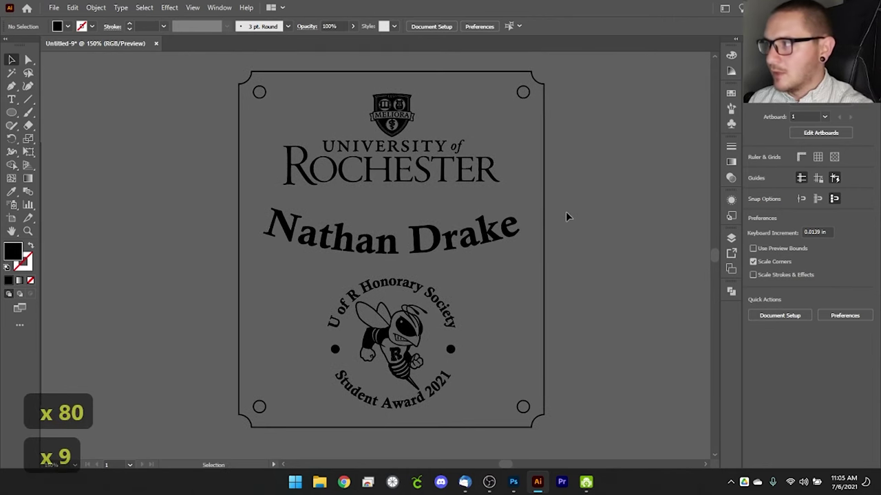
mouse_move(378, 169)
left_mouse_down()
mouse_move(388, 152)
mouse_move(378, 170)
left_mouse_up()
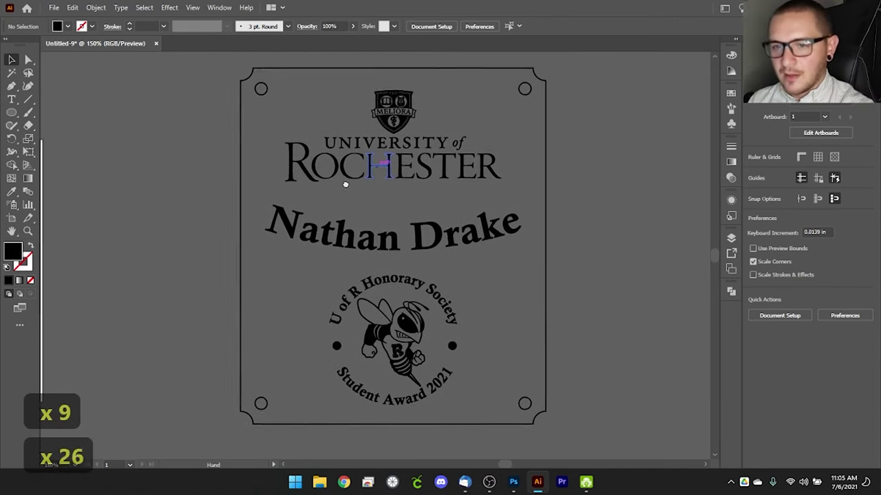
- Save the plaque design to the Desktop as an Adobe Illustrator (*.AI) file named rockyv8
left_click(54, 8)
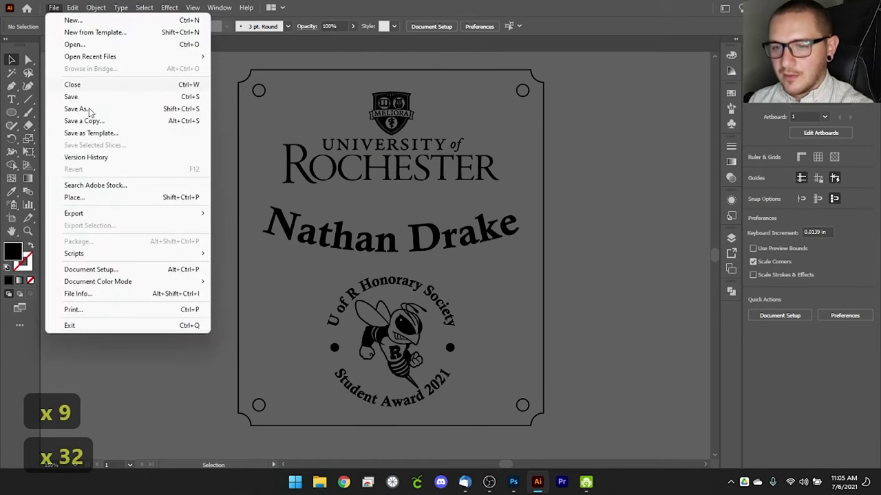
left_click(89, 109)
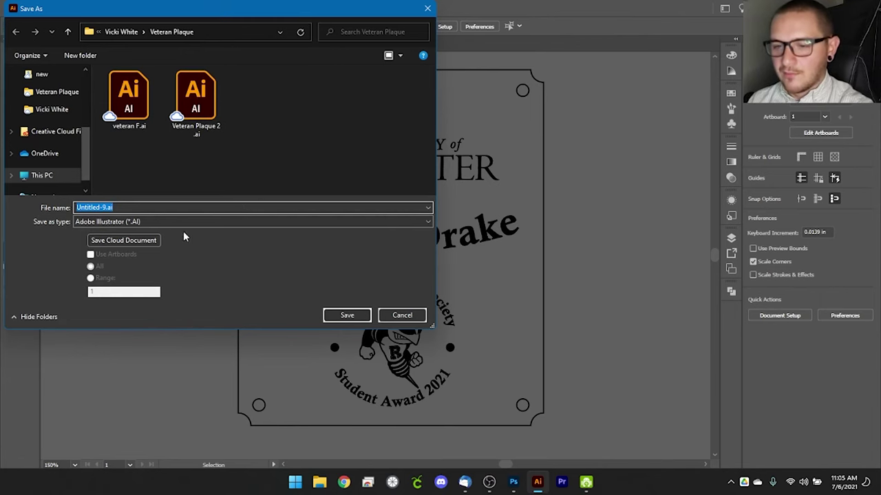
scroll(44, 89, "up", 5)
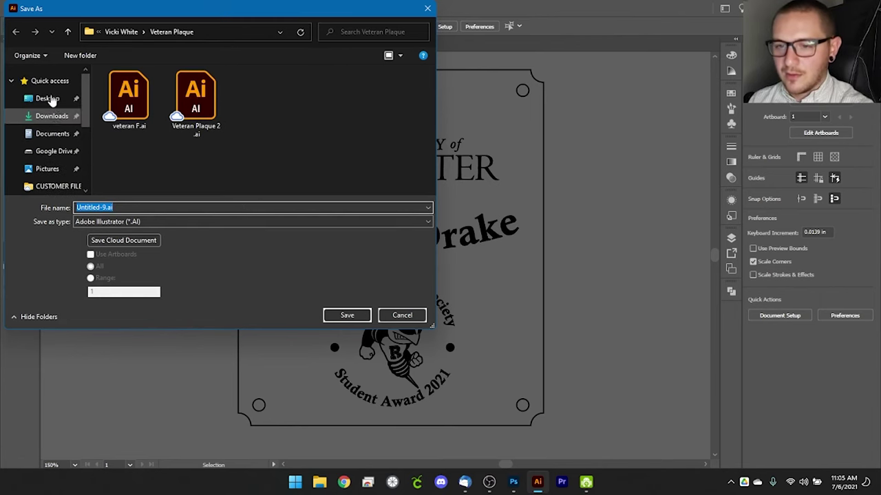
left_click(48, 98)
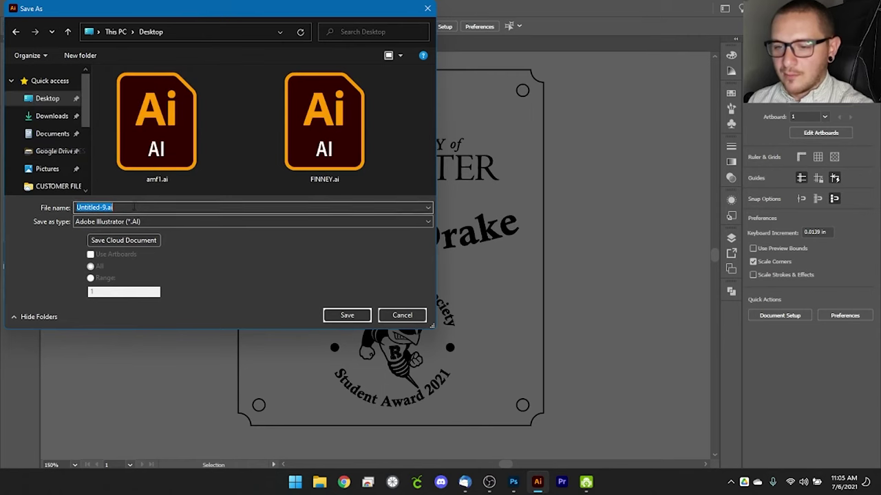
type("rockiy")
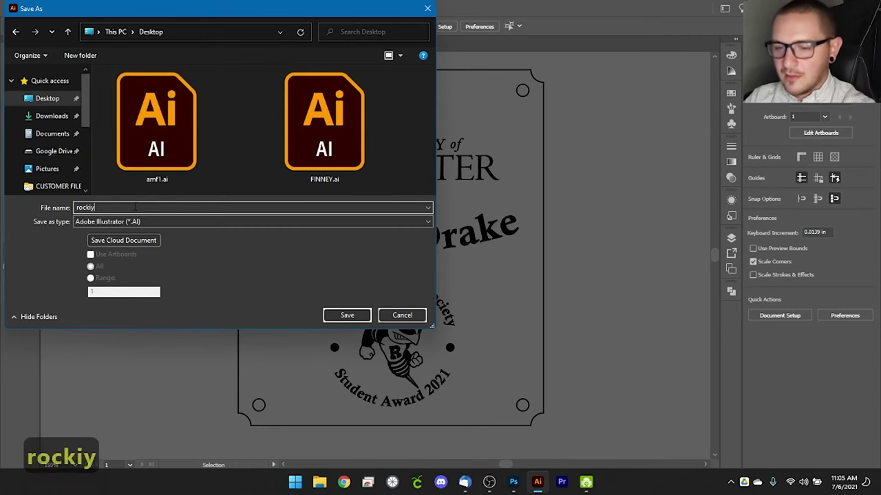
key("BackSpace")
key("BackSpace")
type("yv8")
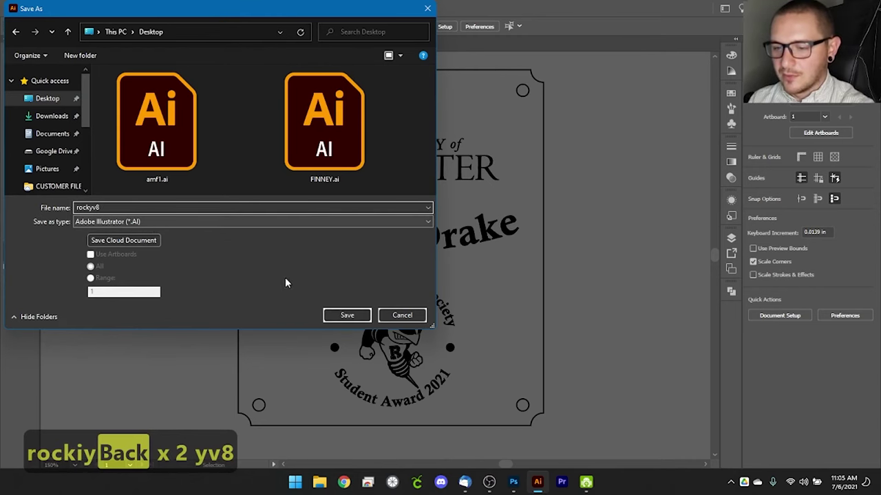
left_click(347, 315)
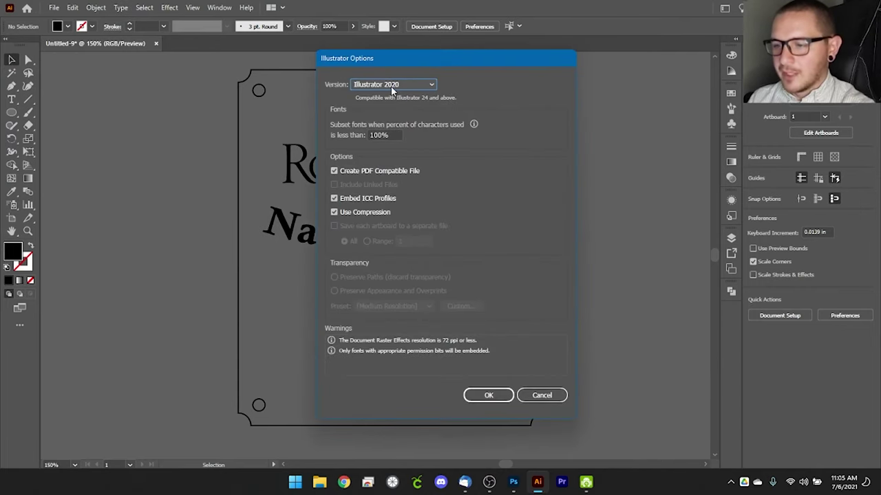
- Save the plaque file in Illustrator 8 format and accept the conversion to the older version
left_click(389, 86)
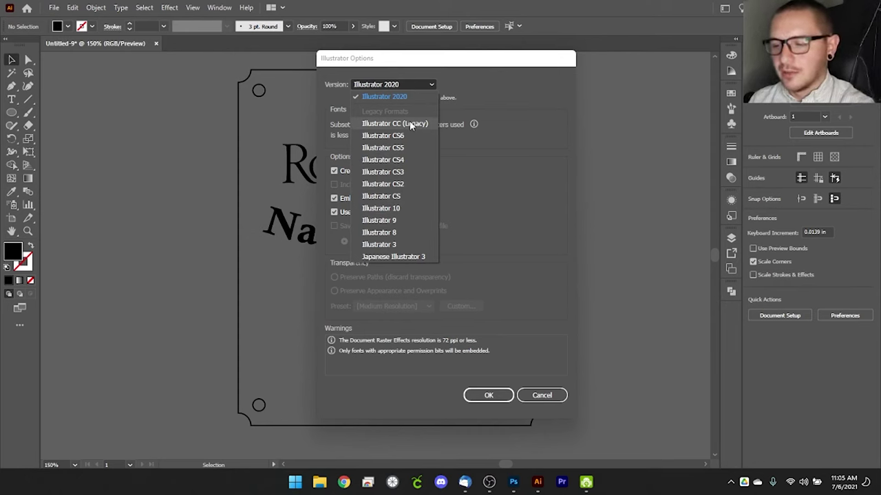
key("Escape")
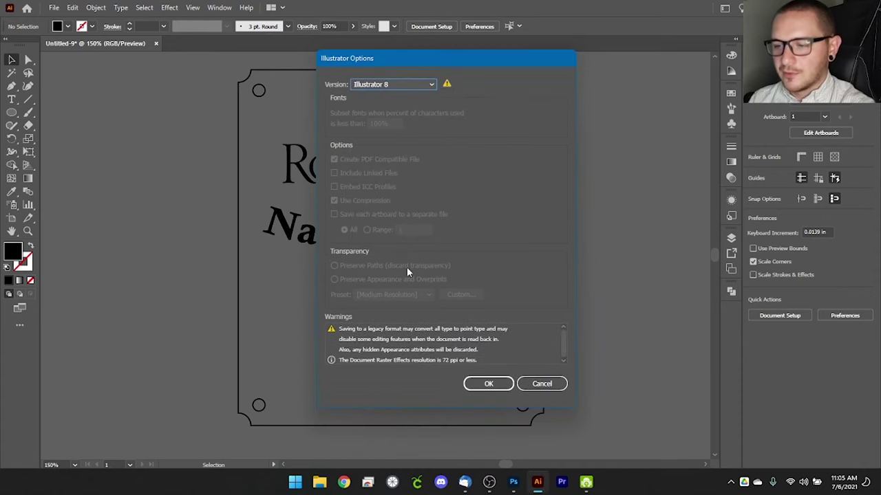
left_click(482, 387)
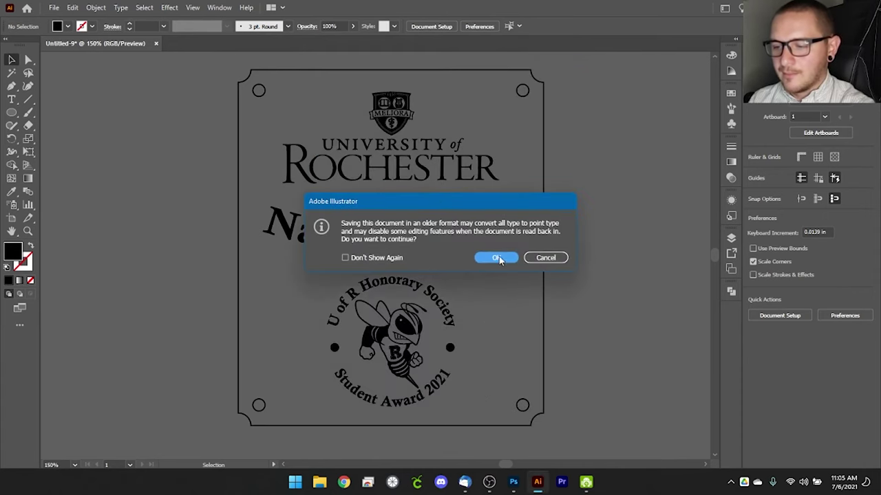
left_click(490, 258)
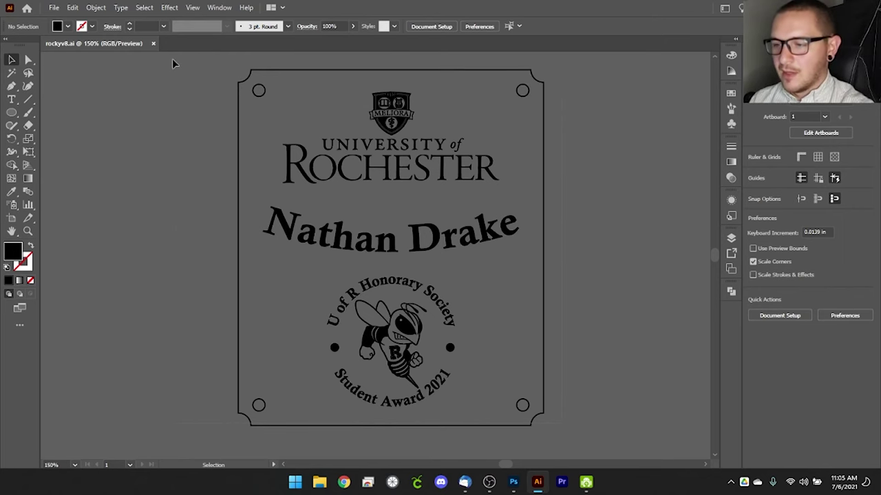
- Select all the plaque artwork and check its overall width and height
scroll(172, 58, "up", 1)
key("ctrl+a")
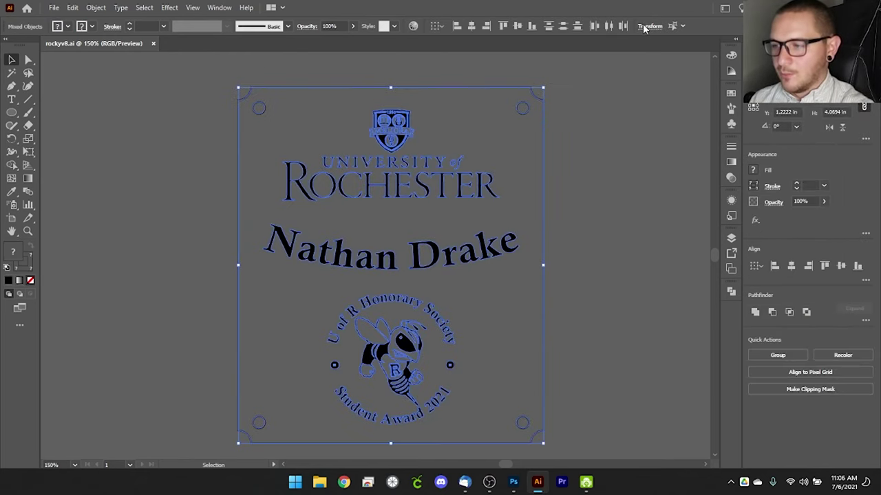
left_click(648, 26)
left_click(614, 44)
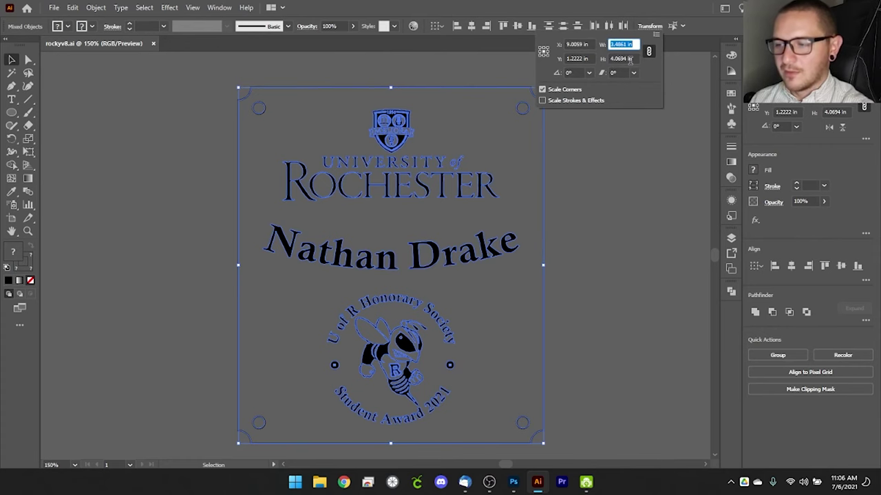
left_click(629, 59)
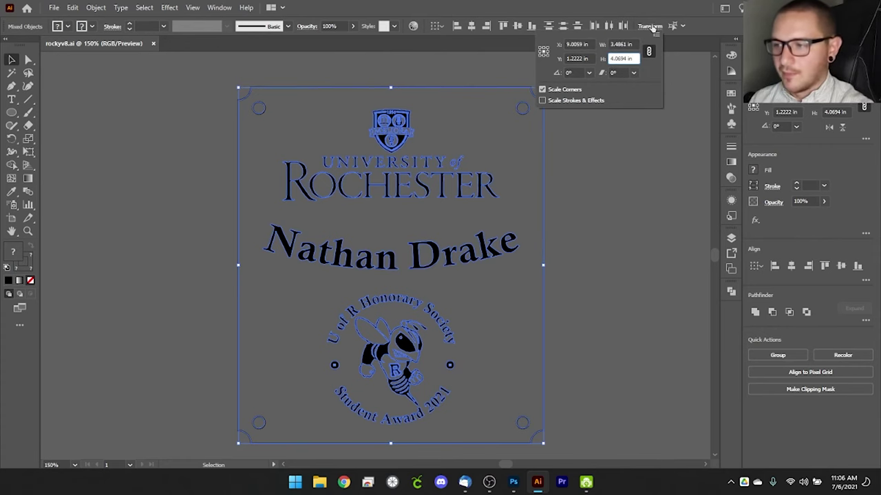
left_click(652, 28)
left_click(599, 165)
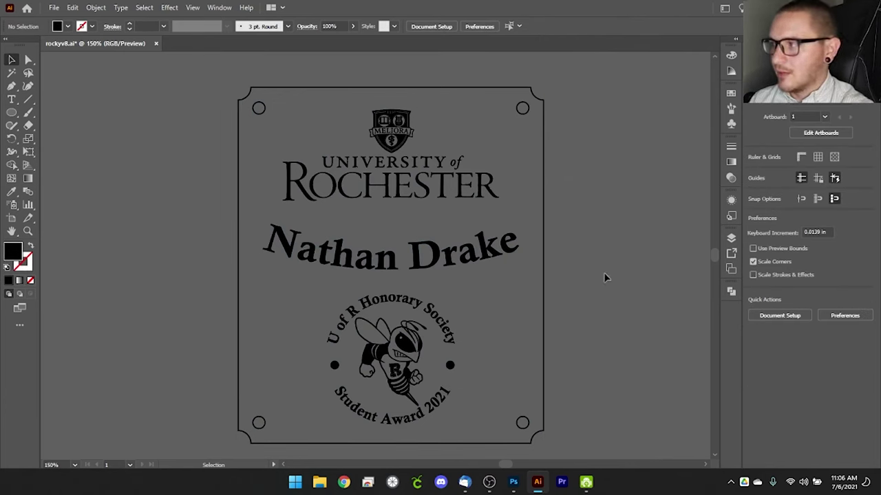
- Select the bee mascot artwork and activate the Blob Brush tool for work on the chest letter R
scroll(603, 285, "down", 5)
key("space")
left_click_drag(603, 340, 589, 308)
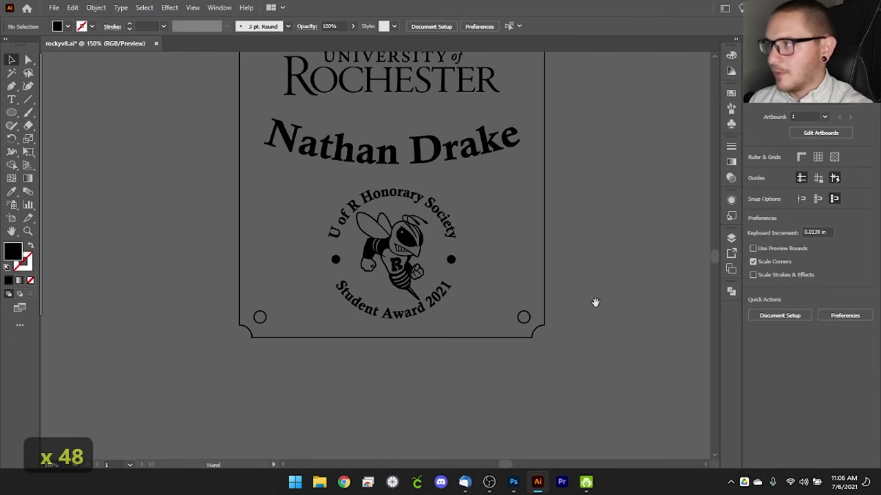
left_click_drag(552, 371, 546, 344)
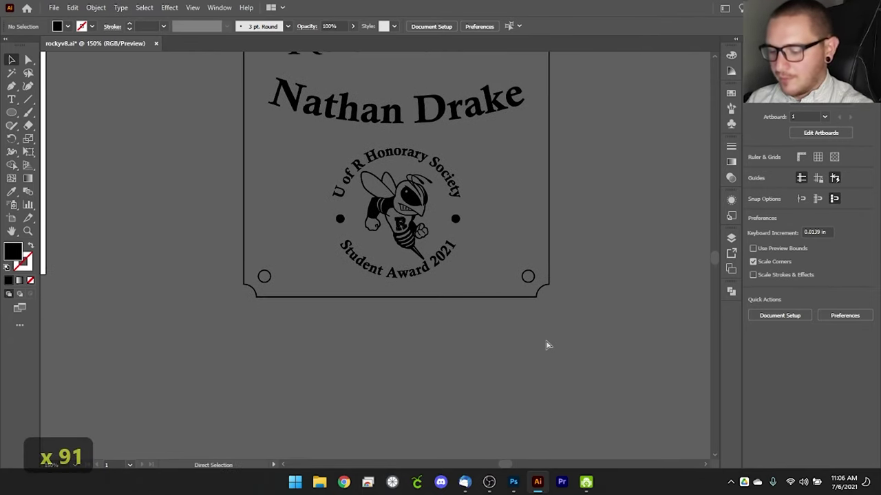
key("ctrl+equal")
key("ctrl+equal")
key("ctrl+equal")
key("ctrl+equal")
key("ctrl+equal")
scroll(549, 219, "down", 13)
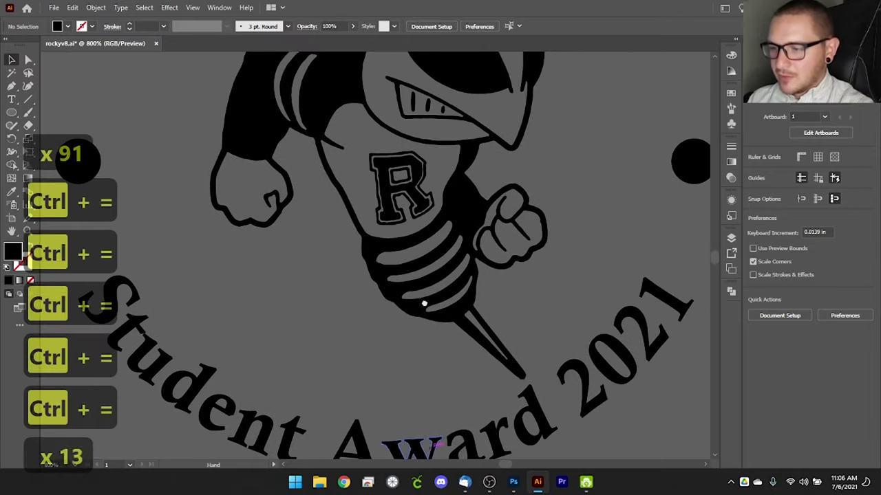
scroll(533, 296, "up", 11)
key("ctrl+equal")
key("ctrl+equal")
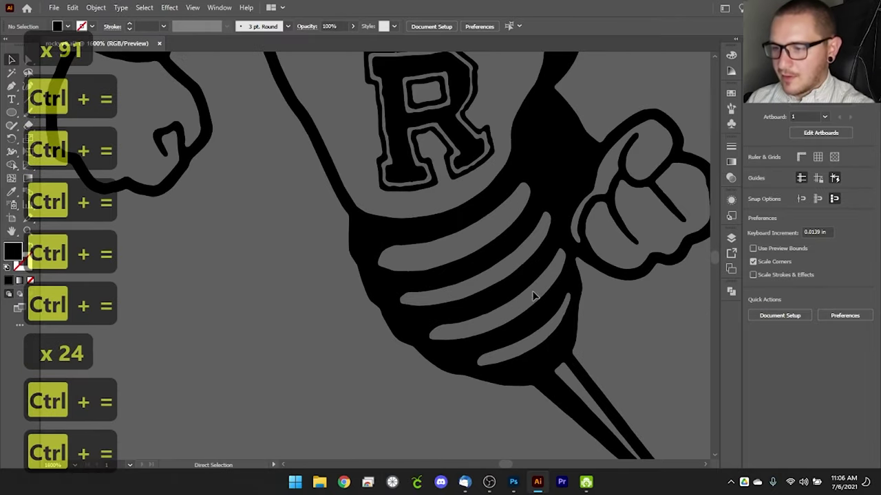
scroll(527, 320, "up", 15)
scroll(524, 329, "up", 11)
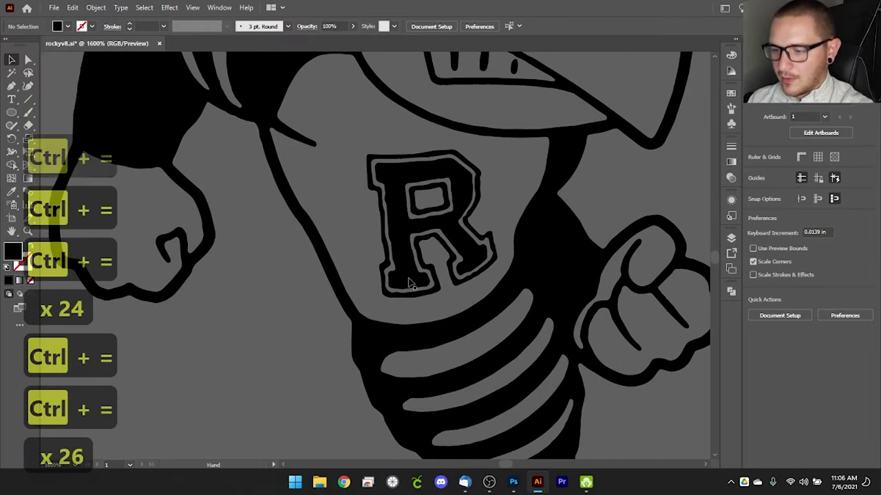
left_click(426, 223)
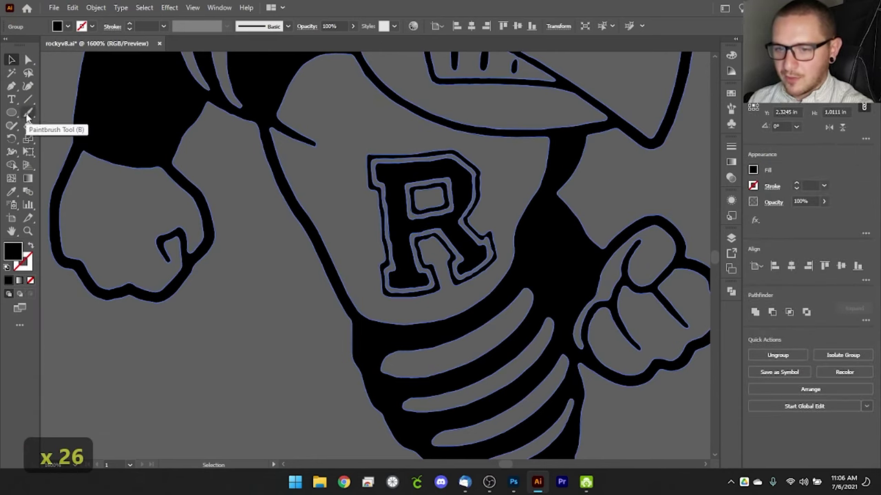
left_click(28, 114)
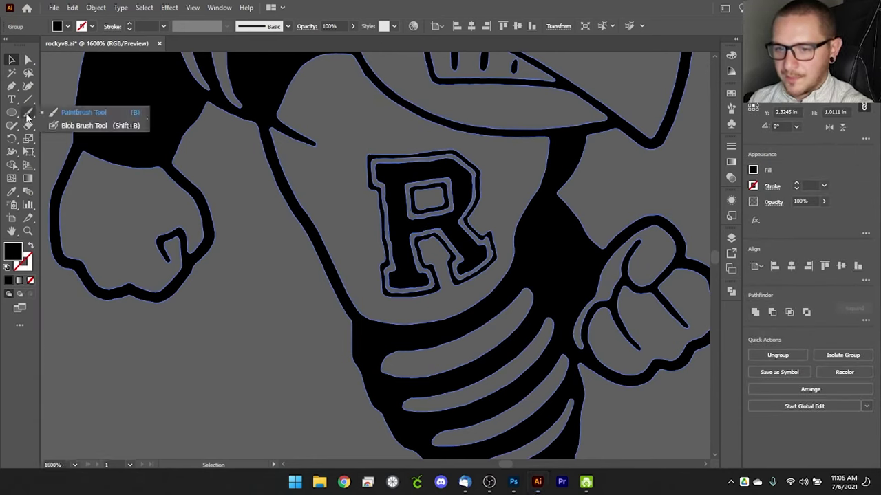
left_click(69, 126)
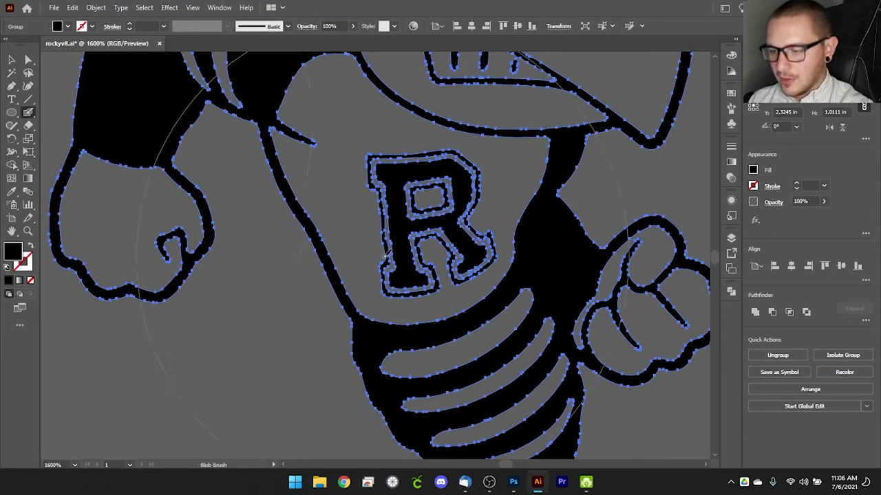
- Shrink the Blob Brush to roughly the stroke thickness of the letter R on the mascot's chest
key("bracketleft")
key("bracketleft")
key("bracketleft")
key("bracketleft")
key("bracketleft")
key("bracketleft")
key("bracketleft")
key("bracketleft")
key("bracketleft")
key("bracketleft")
key("bracketleft")
key("bracketleft")
key("bracketleft")
key("bracketleft")
key("bracketleft")
key("bracketleft")
key("bracketleft")
key("bracketleft")
key("bracketleft")
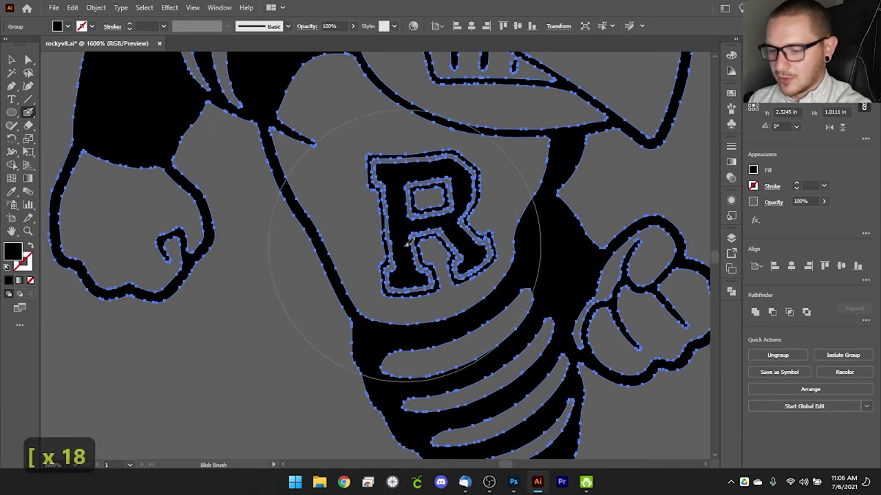
key("bracketleft")
key("bracketleft")
key("bracketleft")
key("bracketleft")
key("bracketleft")
key("bracketleft")
key("bracketleft")
key("bracketleft")
key("bracketleft")
key("bracketleft")
key("bracketleft")
key("bracketleft")
key("bracketleft")
key("bracketleft")
key("bracketleft")
key("bracketleft")
key("bracketleft")
key("bracketleft")
key("bracketleft")
key("bracketleft")
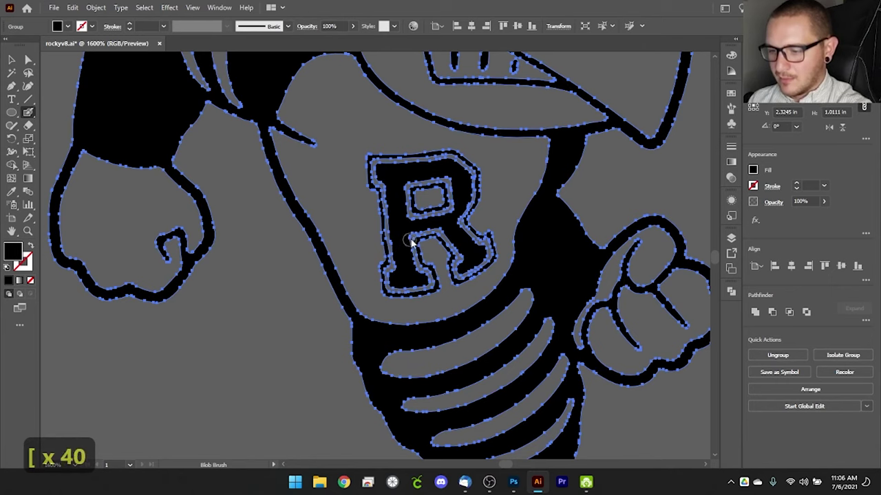
right_click(409, 240)
left_click(406, 237)
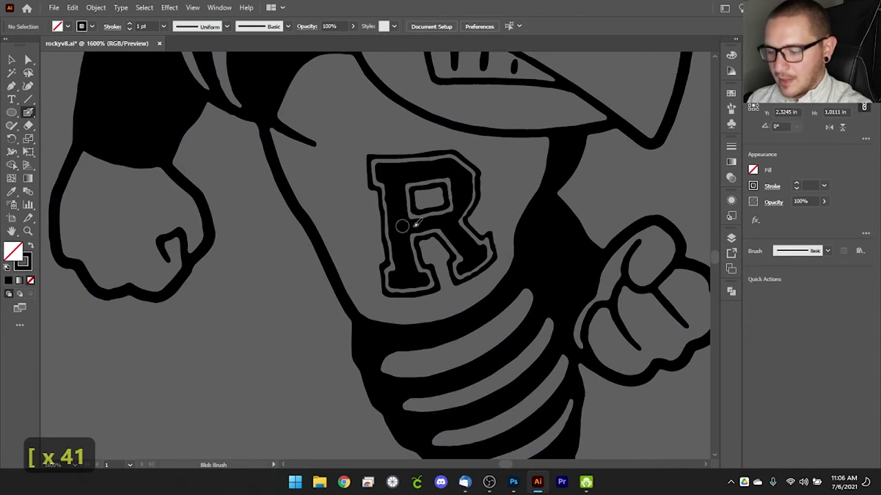
- Paint over the thin inline gap in the R's left leg with the Blob Brush and select the mascot artwork
key("ctrl+equal")
key("ctrl+equal")
key("ctrl+equal")
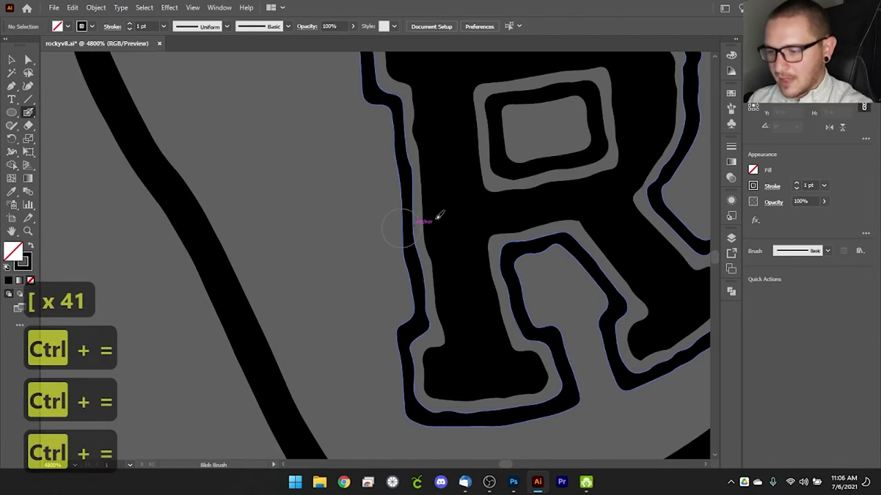
mouse_move(415, 137)
left_mouse_down()
mouse_move(442, 329)
mouse_move(428, 360)
mouse_move(435, 400)
mouse_move(448, 407)
mouse_move(526, 399)
mouse_move(547, 387)
mouse_move(543, 358)
mouse_move(503, 338)
mouse_move(486, 237)
left_mouse_up()
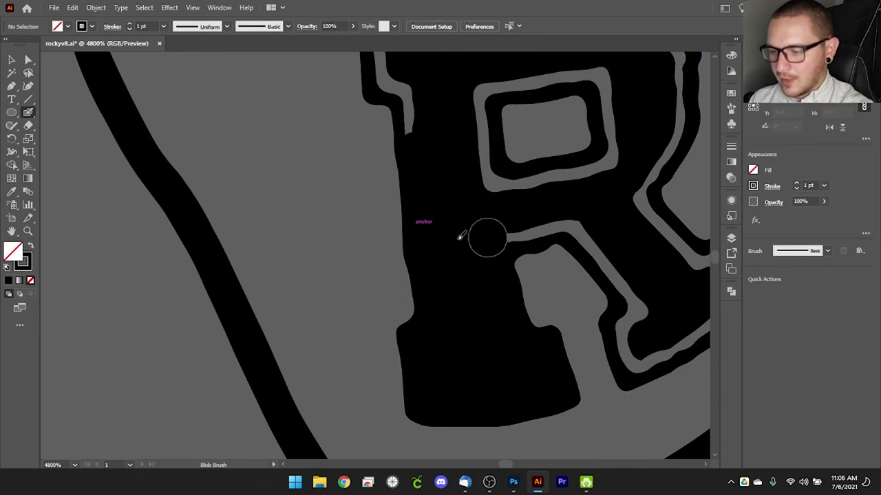
left_click(11, 62)
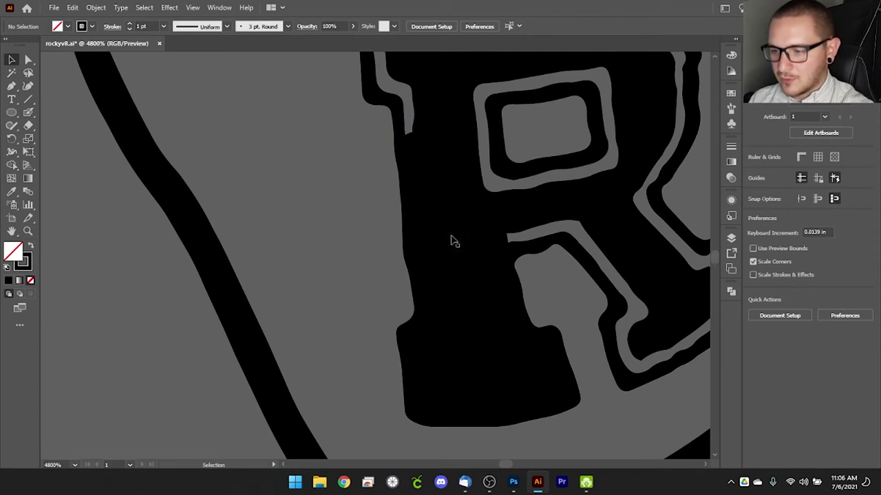
left_click(445, 206)
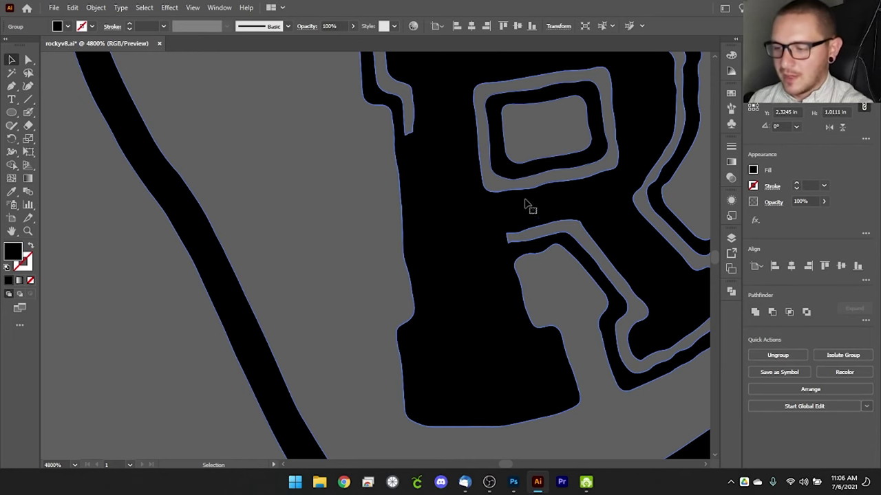
scroll(486, 242, "up", 10)
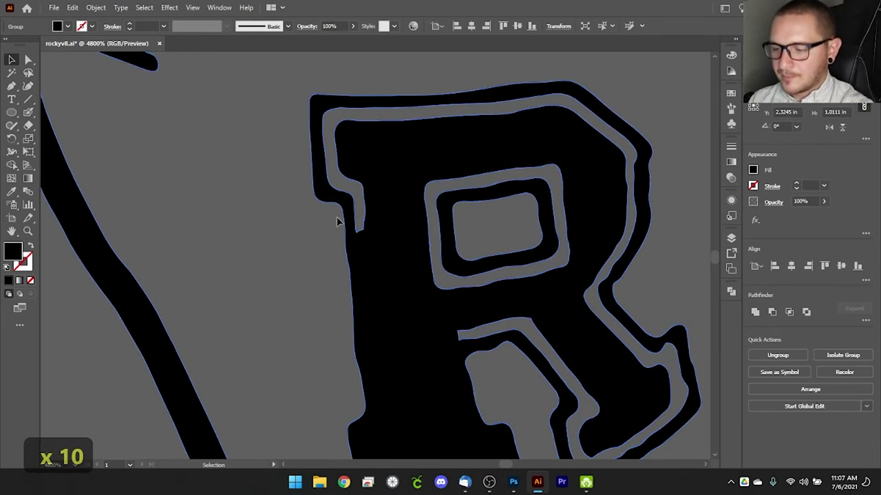
- Paint three crossing Blob Brush strokes in the empty area beside the letter R and delete the resulting shape
left_click(28, 112)
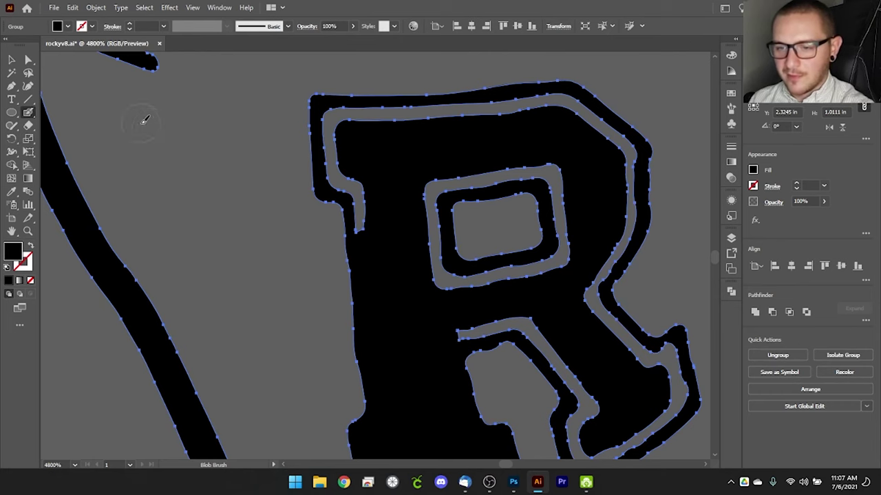
mouse_move(142, 117)
left_mouse_down()
mouse_move(221, 207)
mouse_move(243, 252)
mouse_move(307, 327)
left_mouse_up()
mouse_move(211, 183)
left_mouse_down()
mouse_move(206, 157)
mouse_move(264, 98)
left_mouse_up()
left_click_drag(232, 186, 207, 102)
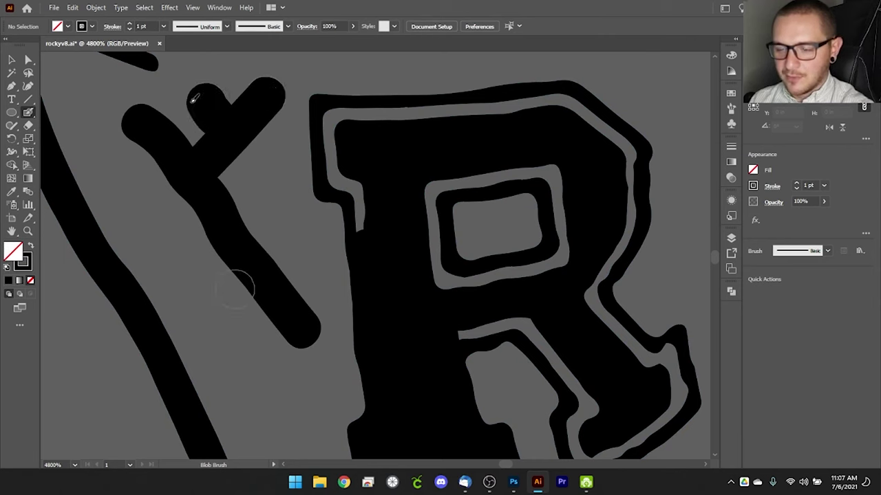
left_click(14, 60)
left_click(195, 163)
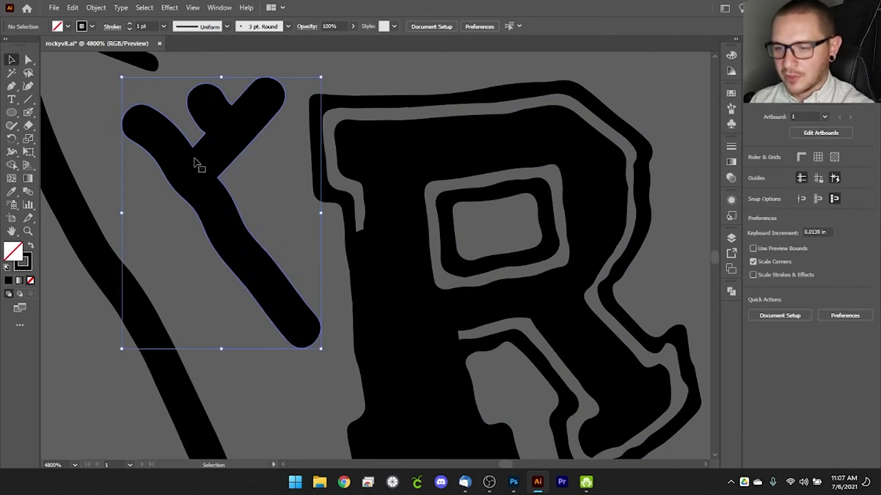
key("Delete")
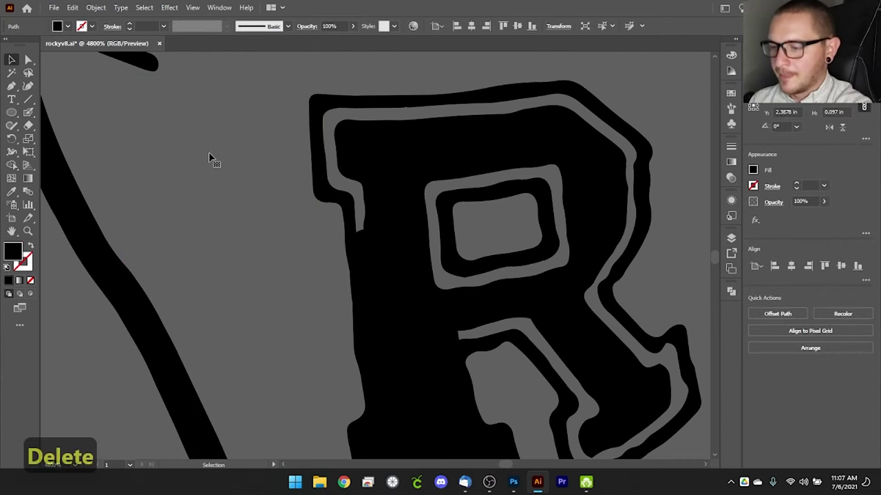
scroll(490, 281, "down", 1)
scroll(490, 280, "right", 2)
key("Delete")
key("Delete")
key("Delete")
- Ungroup the bee mascot artwork and clear the selection
left_click(477, 270)
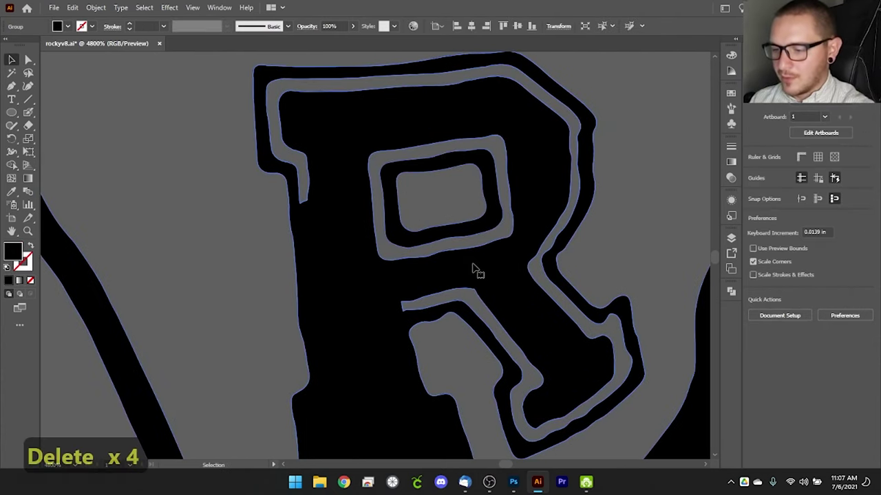
right_click(475, 265)
left_click(512, 357)
left_click(627, 234)
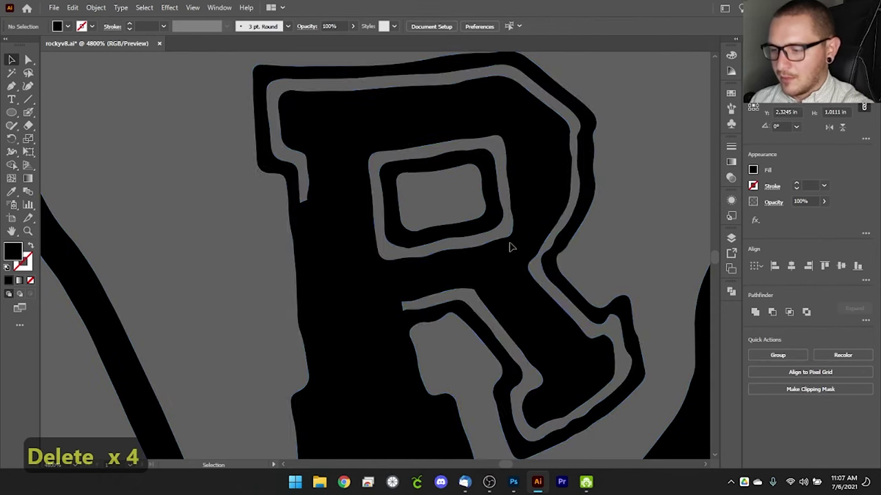
- Group the letter R's main shape with its inner frame and combine them with Pathfinder Merge
left_click(507, 248)
scroll(516, 282, "up", 1)
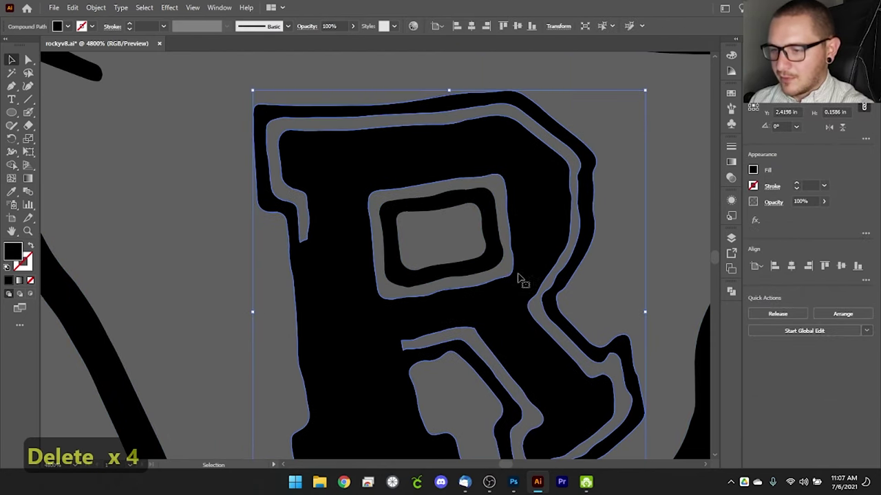
left_click(513, 310, "shift")
scroll(513, 303, "down", 1)
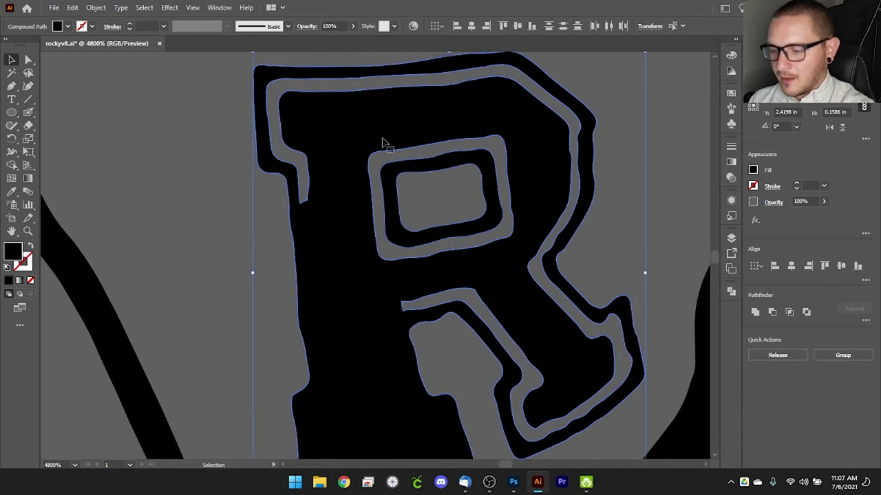
key("ctrl+g")
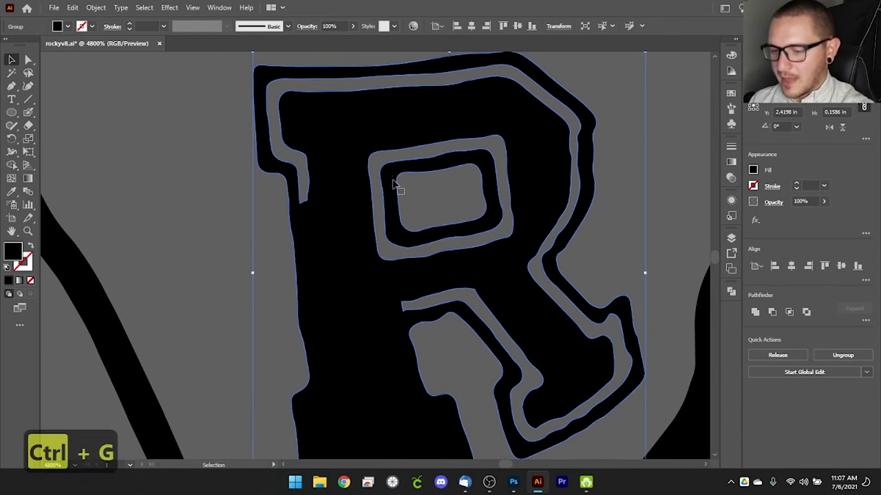
left_click(731, 291)
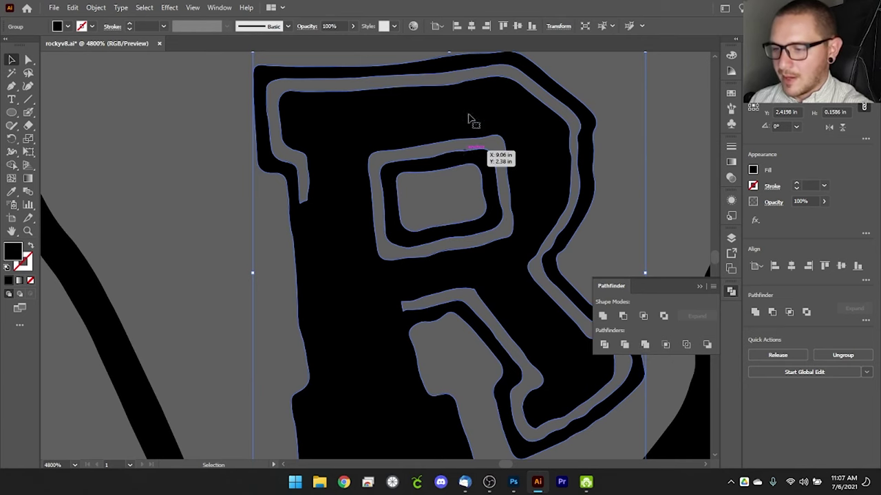
left_click(645, 346)
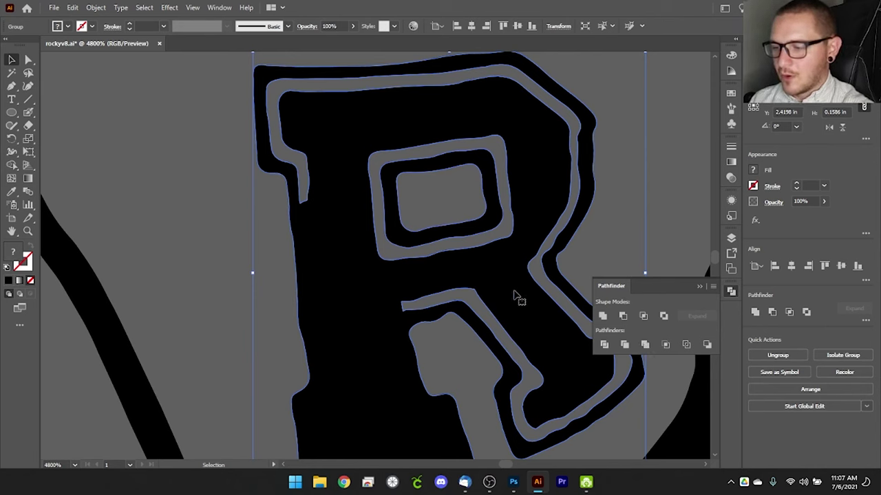
- Unite the letter R's grouped shapes into one solid silhouette with Pathfinder, close the floating Pathfinder controls and clear the selection
left_click(602, 316)
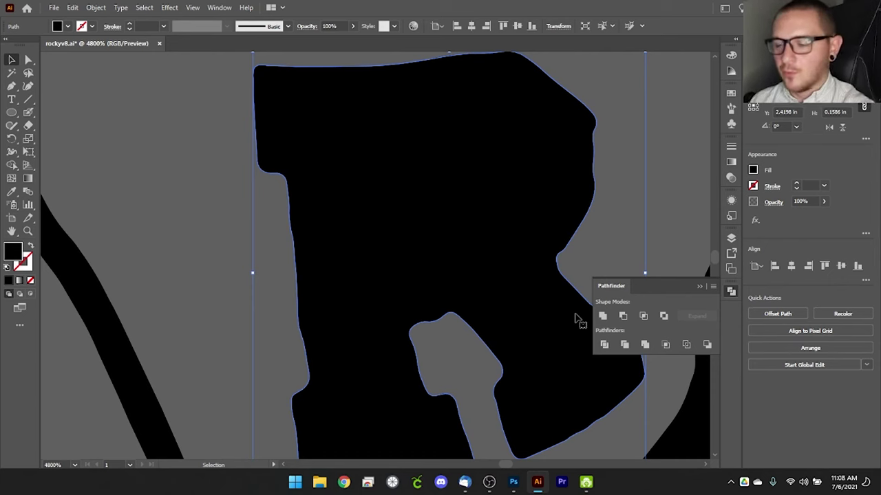
left_click(702, 287)
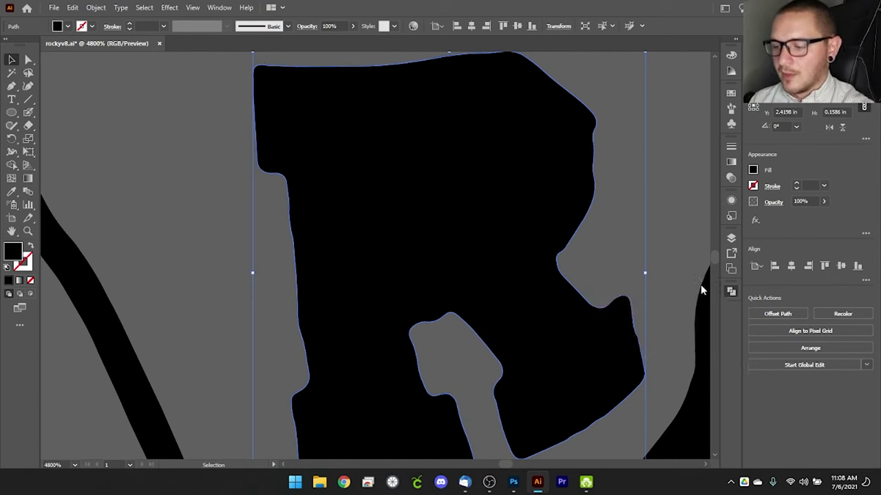
key("ctrl+shift+a")
key("a")
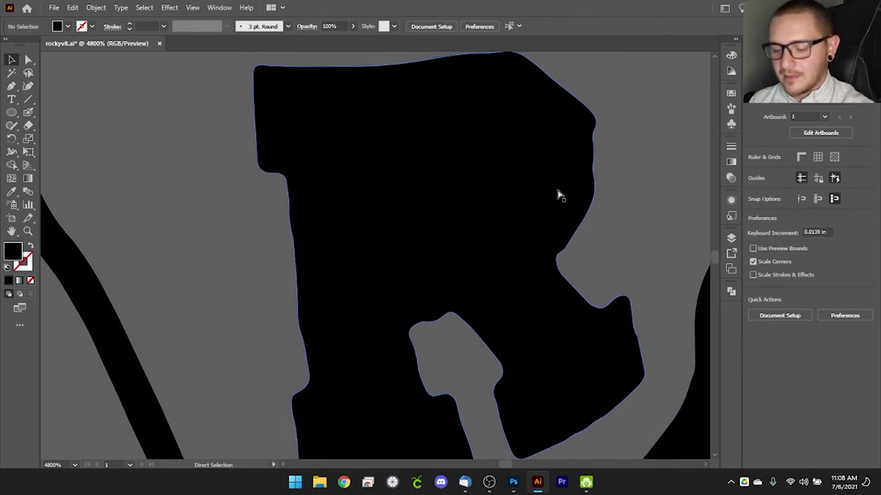
- Select the entire plaque design with its border, logos and text and move it closer to the artboard's right edge
key("ctrl+minus")
key("ctrl+minus")
key("ctrl+minus")
key("ctrl+minus")
key("ctrl+minus")
key("ctrl+minus")
key("ctrl+minus")
key("ctrl+minus")
key("ctrl+minus")
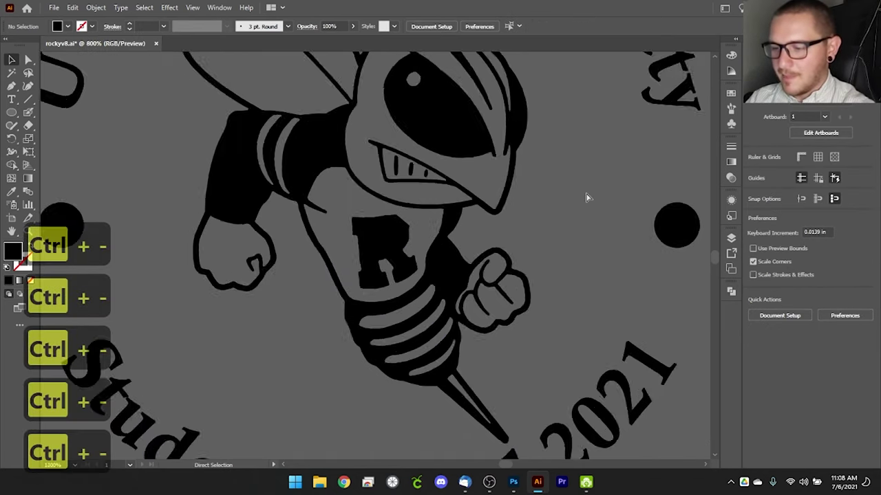
key("ctrl+minus")
key("ctrl+minus")
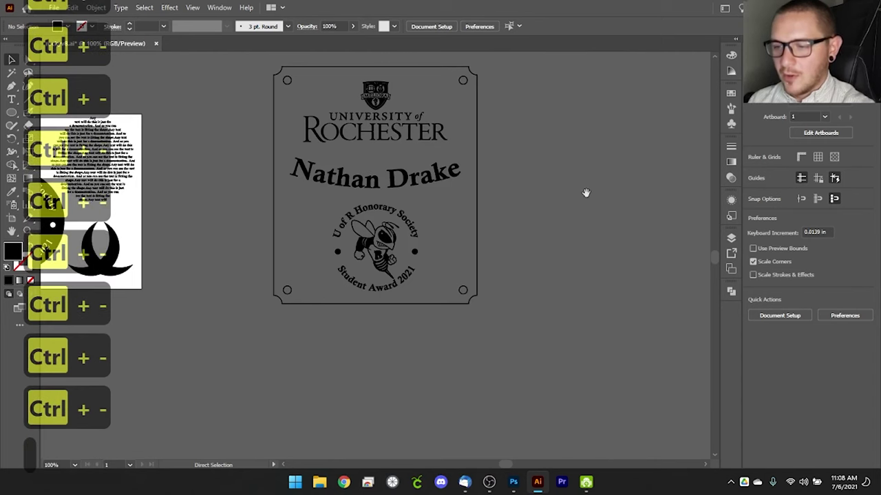
left_click_drag(285, 215, 437, 241)
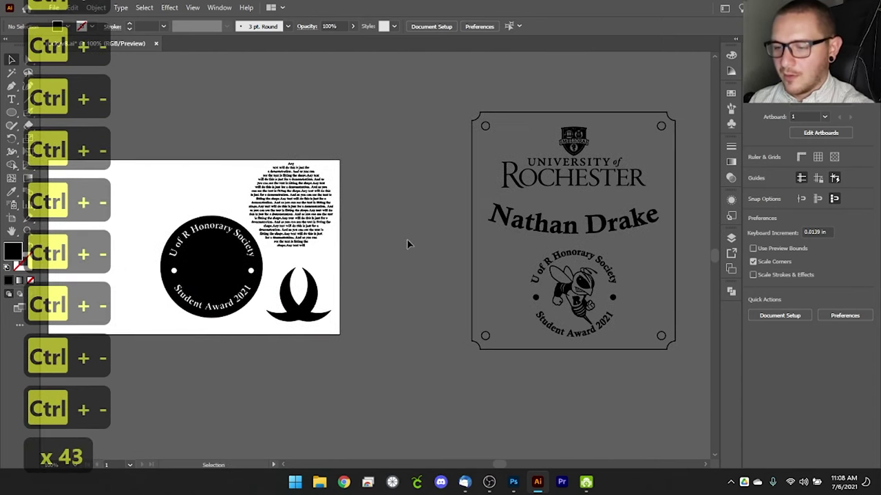
left_click_drag(435, 110, 657, 336)
left_click_drag(555, 288, 434, 302)
left_click_drag(254, 329, 360, 358)
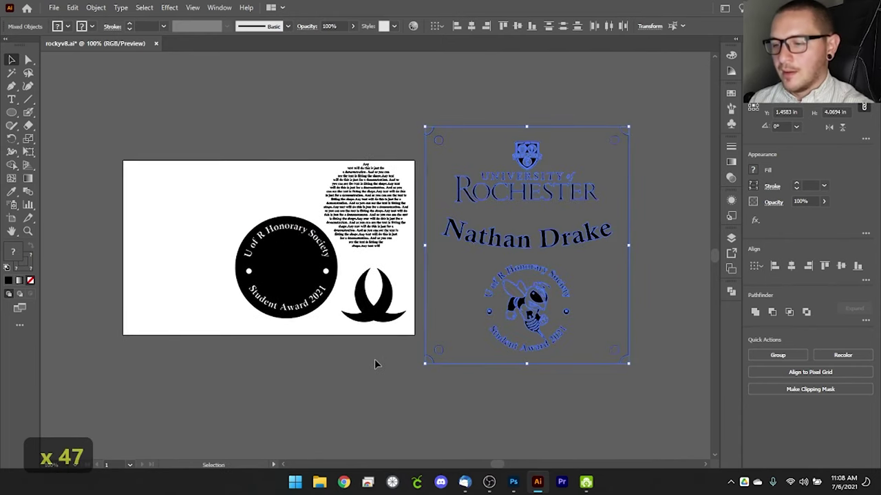